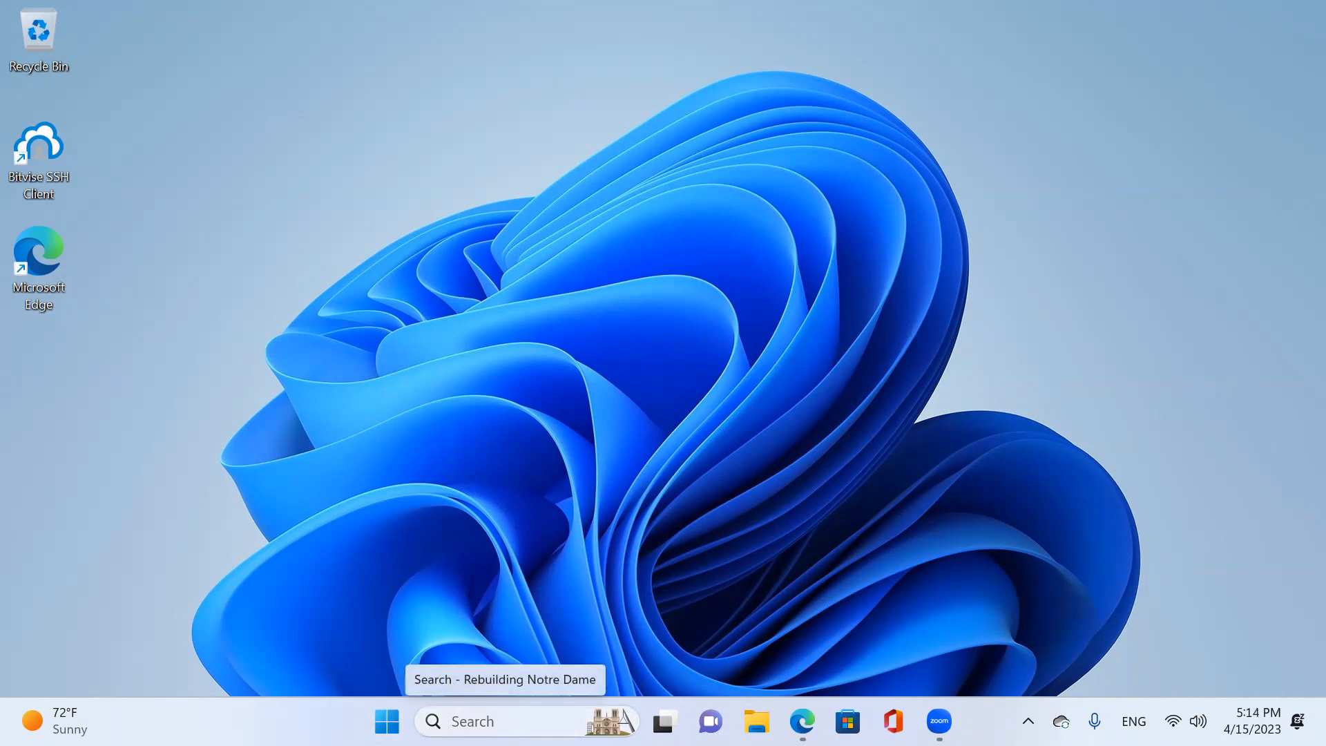
# - Launch Device Manager via search and expand Processors to list the eight i7-11390H entries
pyautogui.click(504, 721)
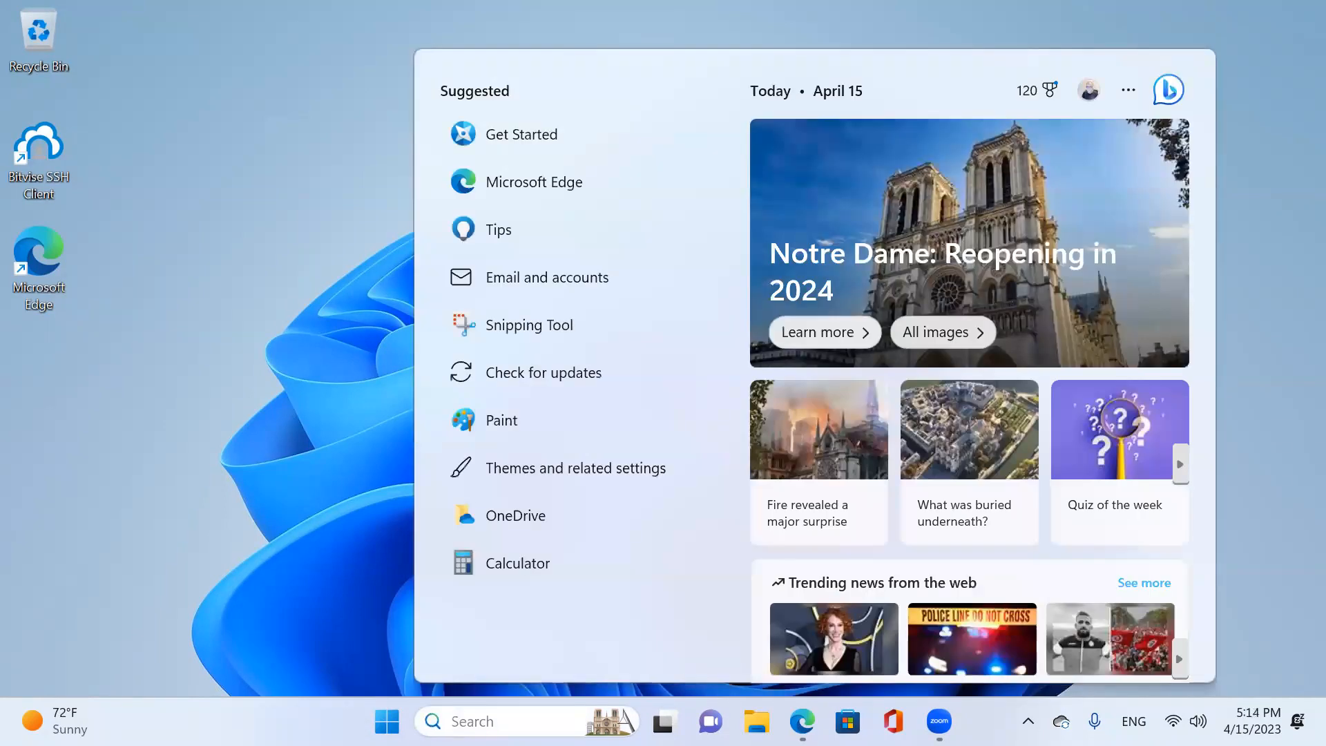
pyautogui.write('fr')
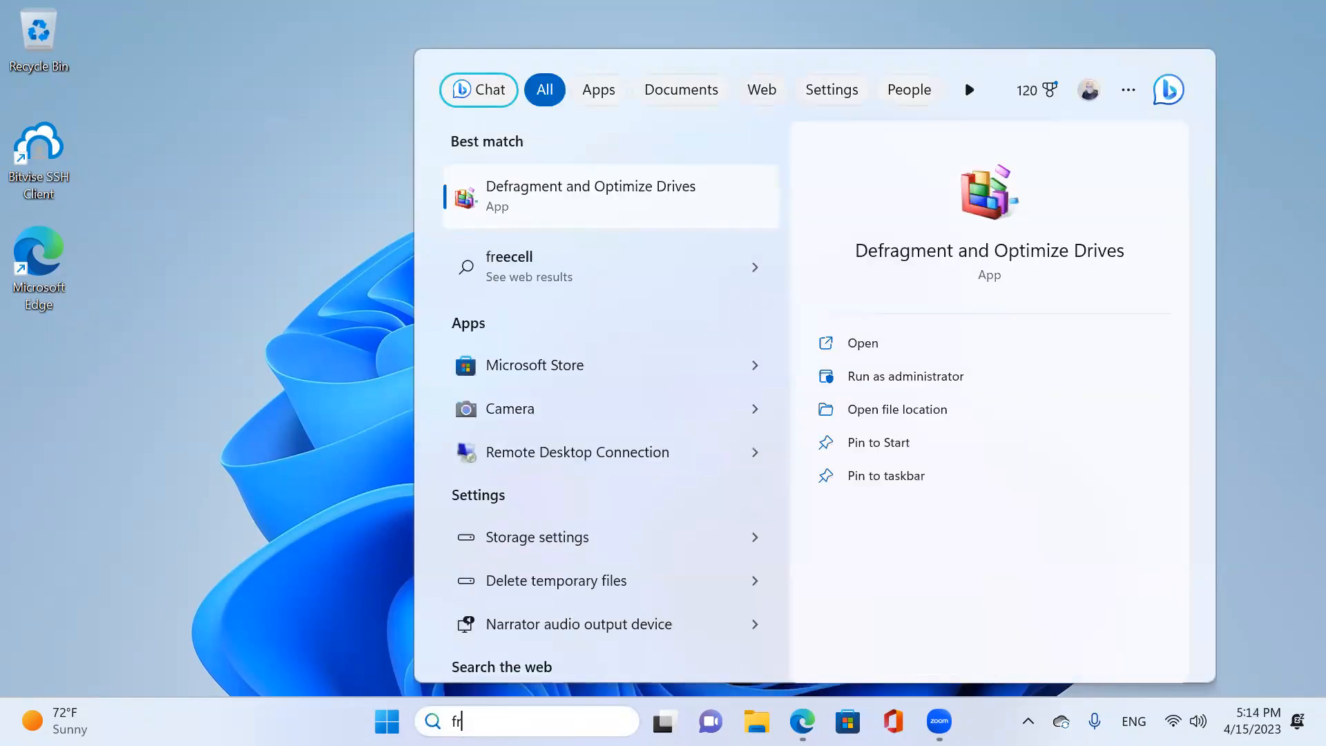
pyautogui.press('BackSpace')
pyautogui.press('BackSpace')
pyautogui.write('devic')
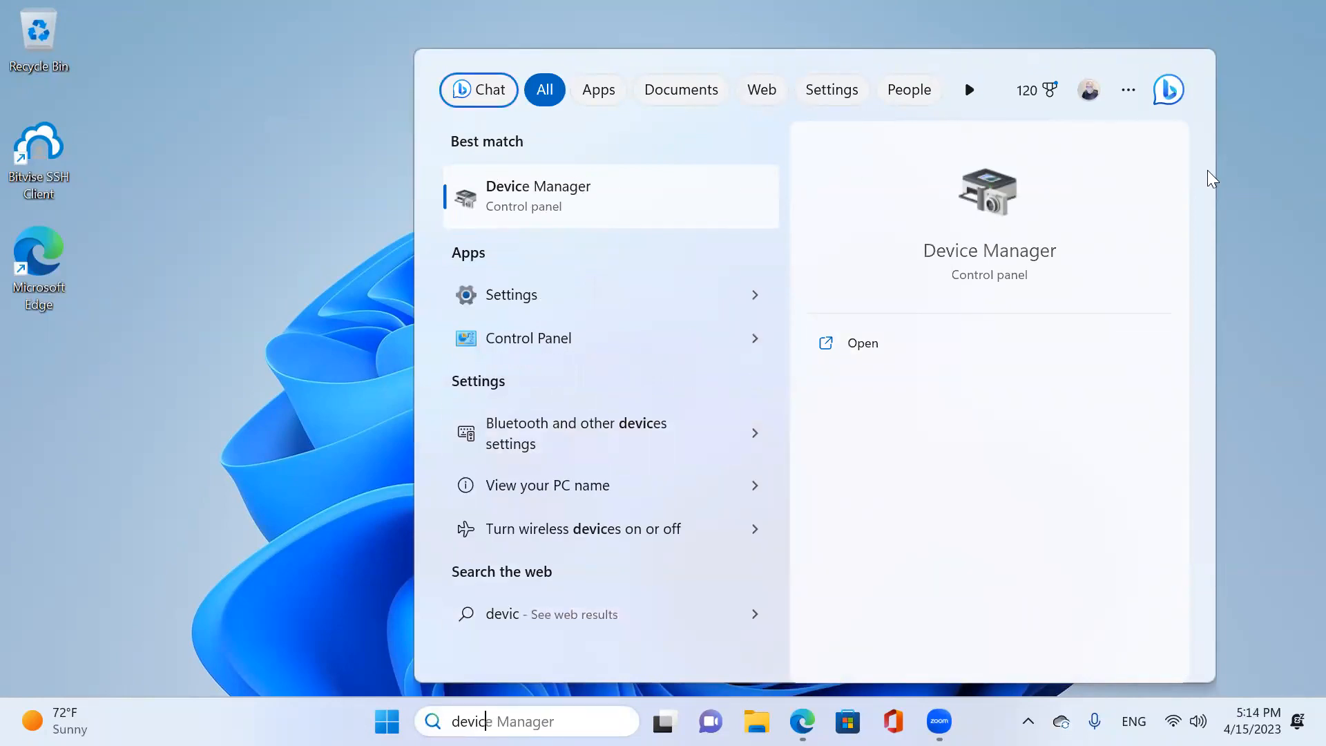
pyautogui.press('Return')
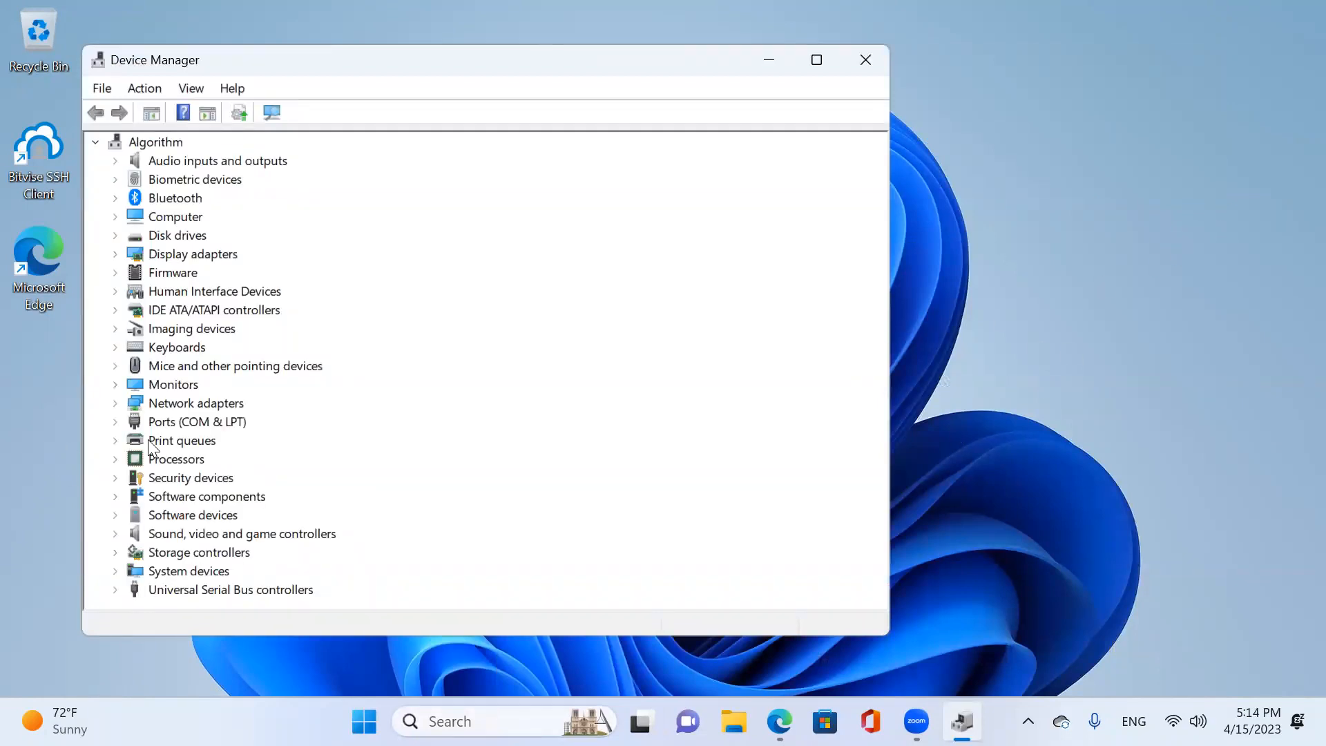
pyautogui.click(184, 460)
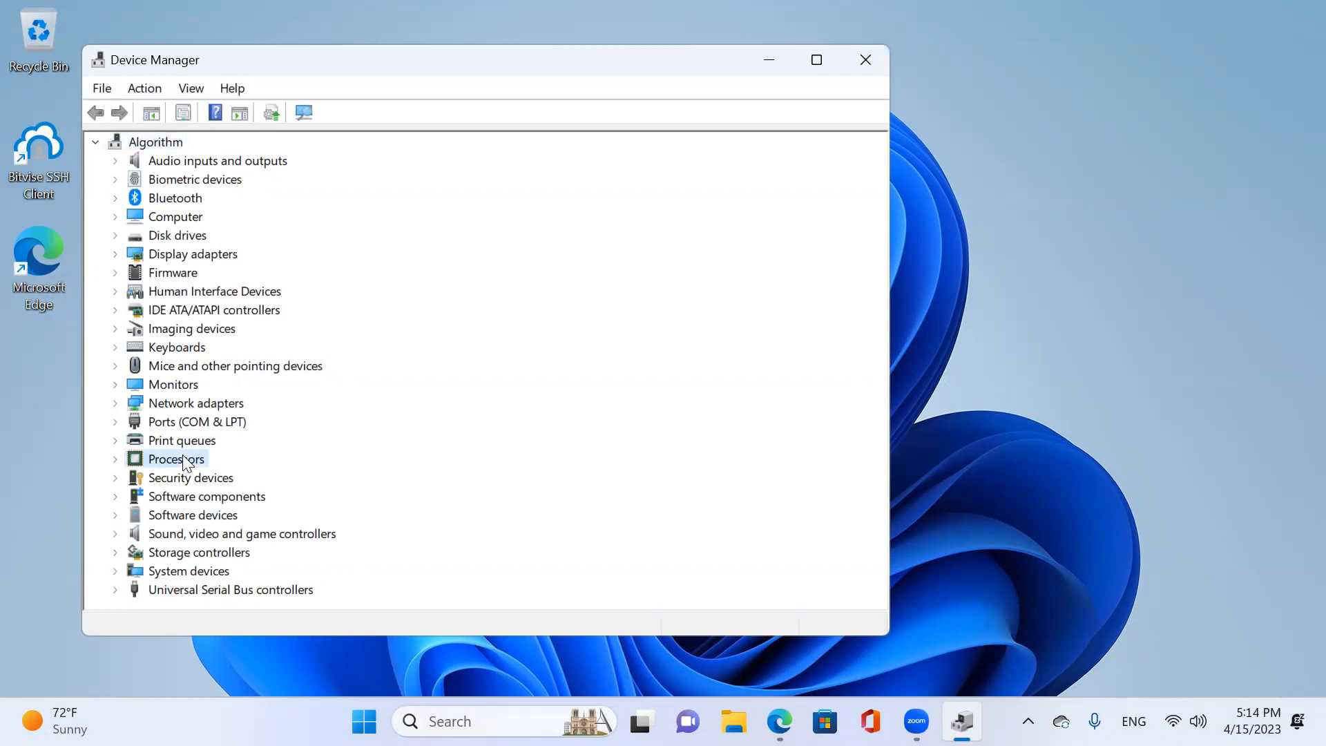
pyautogui.doubleClick(136, 460)
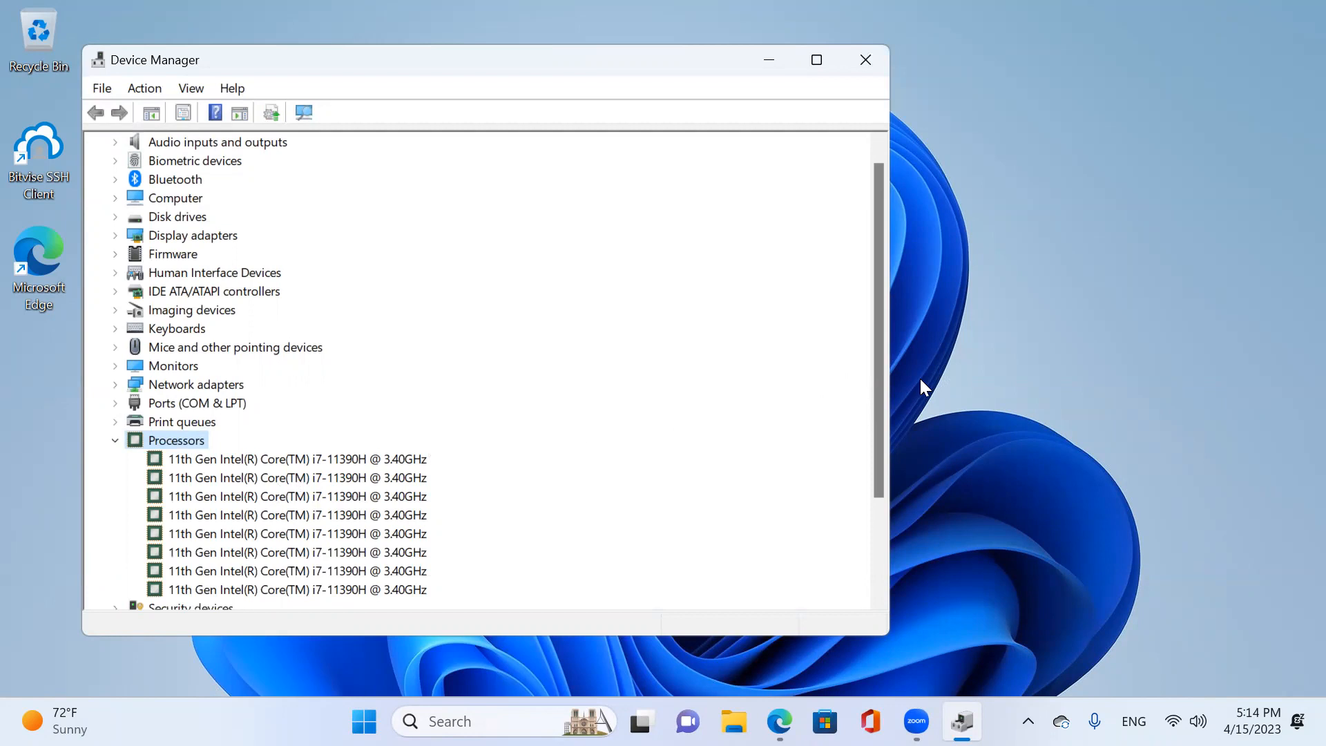
# - Move the Device Manager window toward the centre, then minimize it
pyautogui.moveTo(874, 340); pyautogui.dragTo(877, 421)
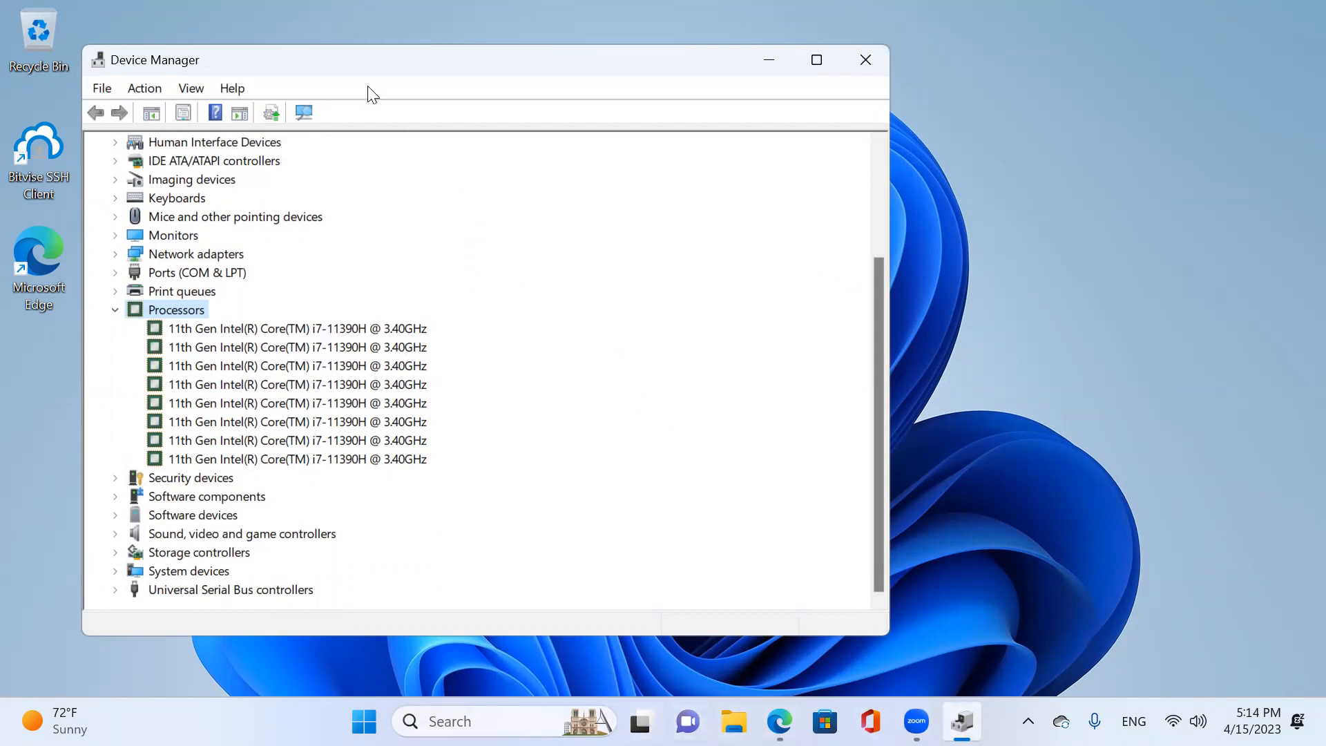
pyautogui.moveTo(370, 63); pyautogui.dragTo(549, 79)
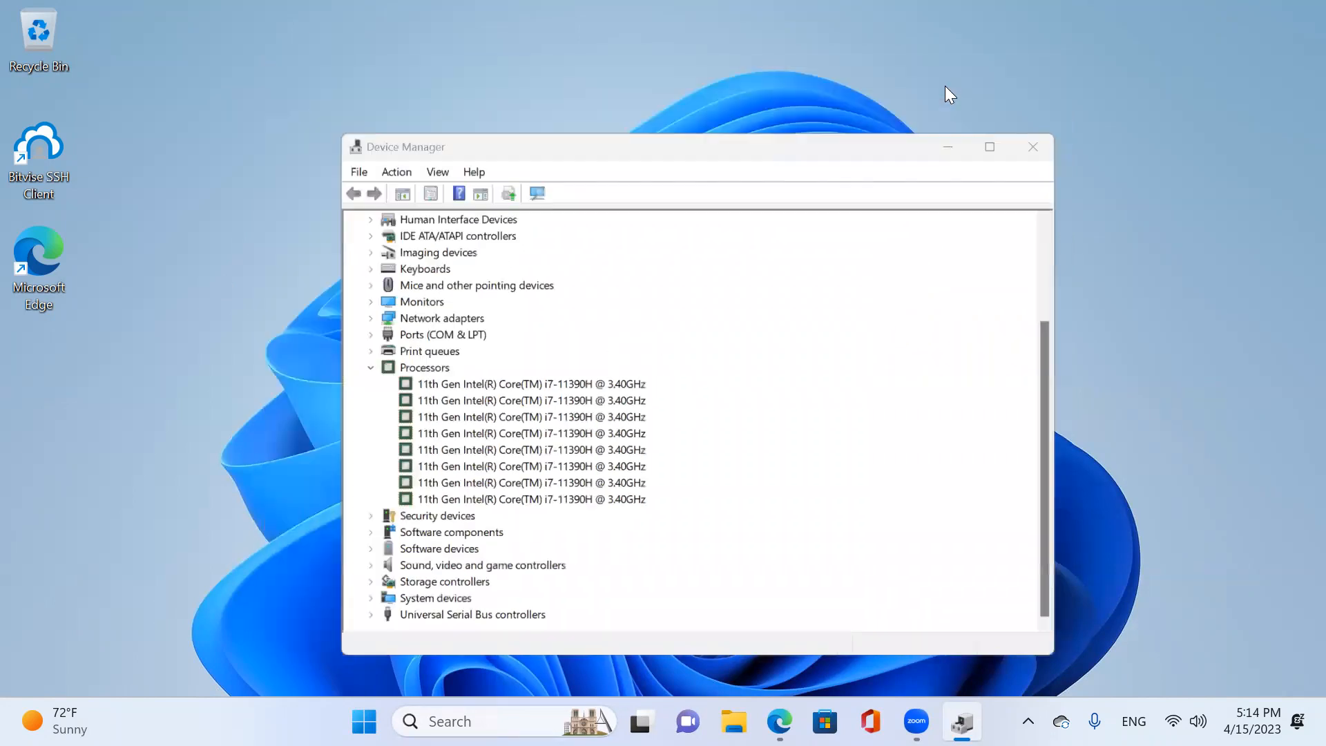
pyautogui.click(947, 77)
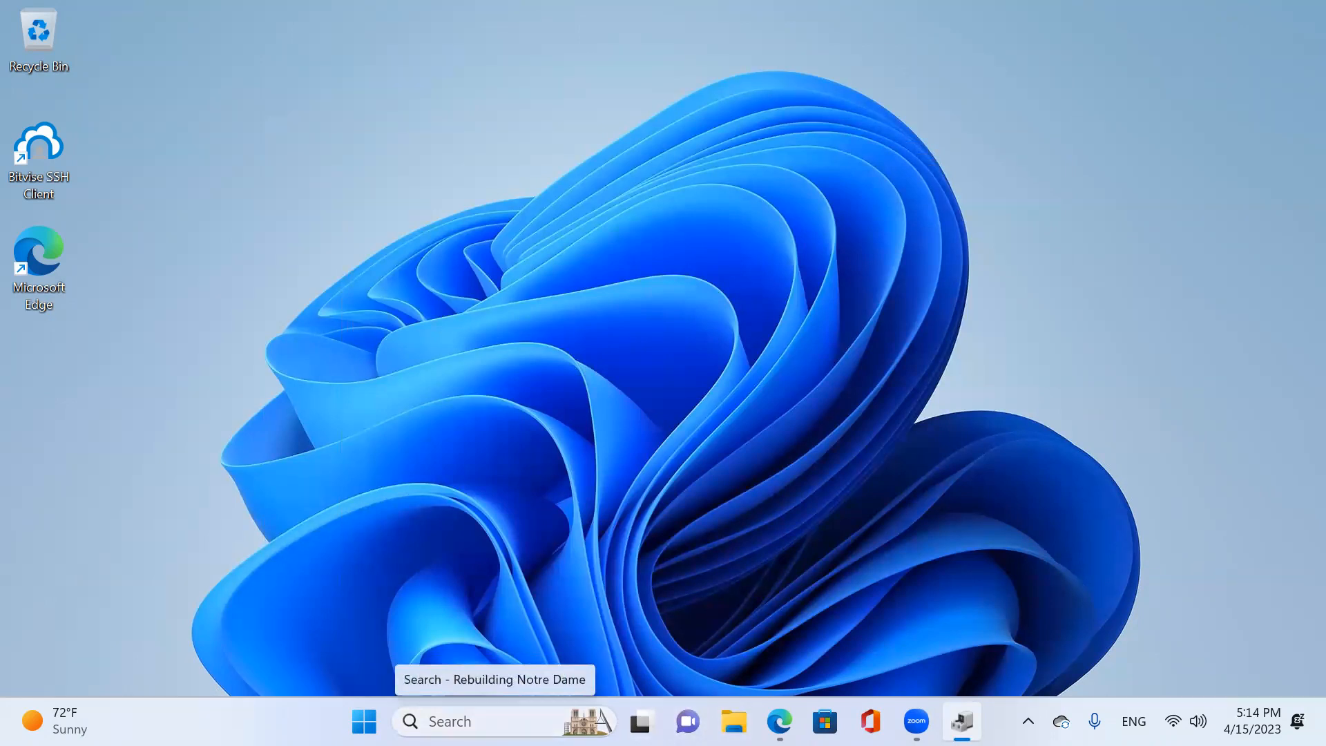
pyautogui.click(476, 721)
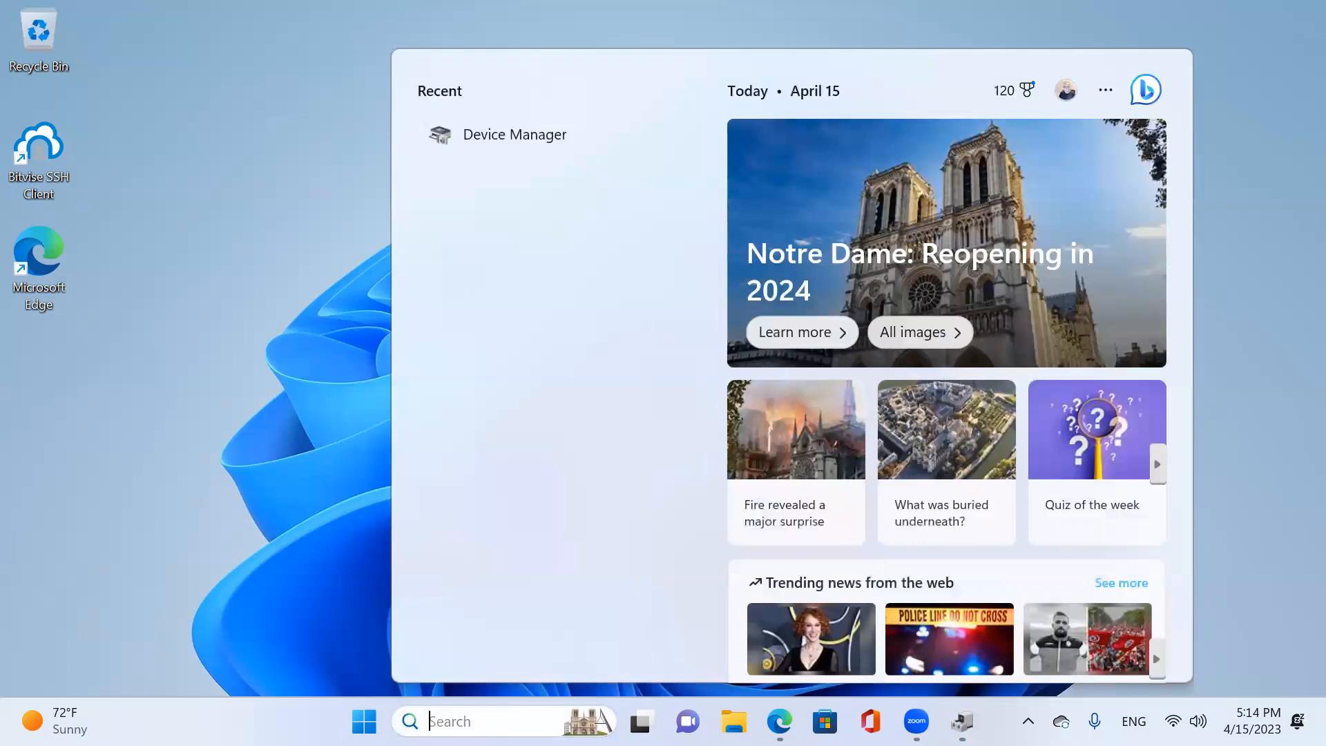
# - Launch Command Prompt by searching 'cmd' and maximize the console
pyautogui.write('cmd')
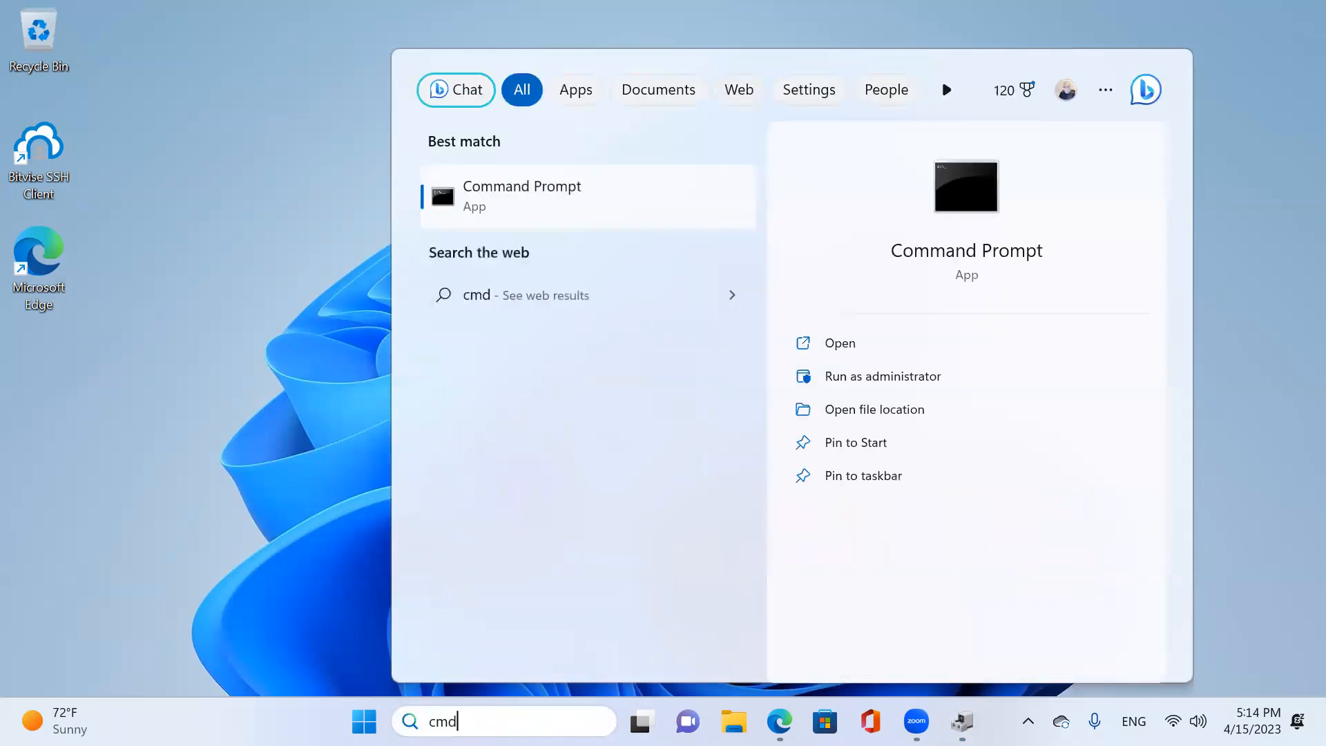
pyautogui.press('Return')
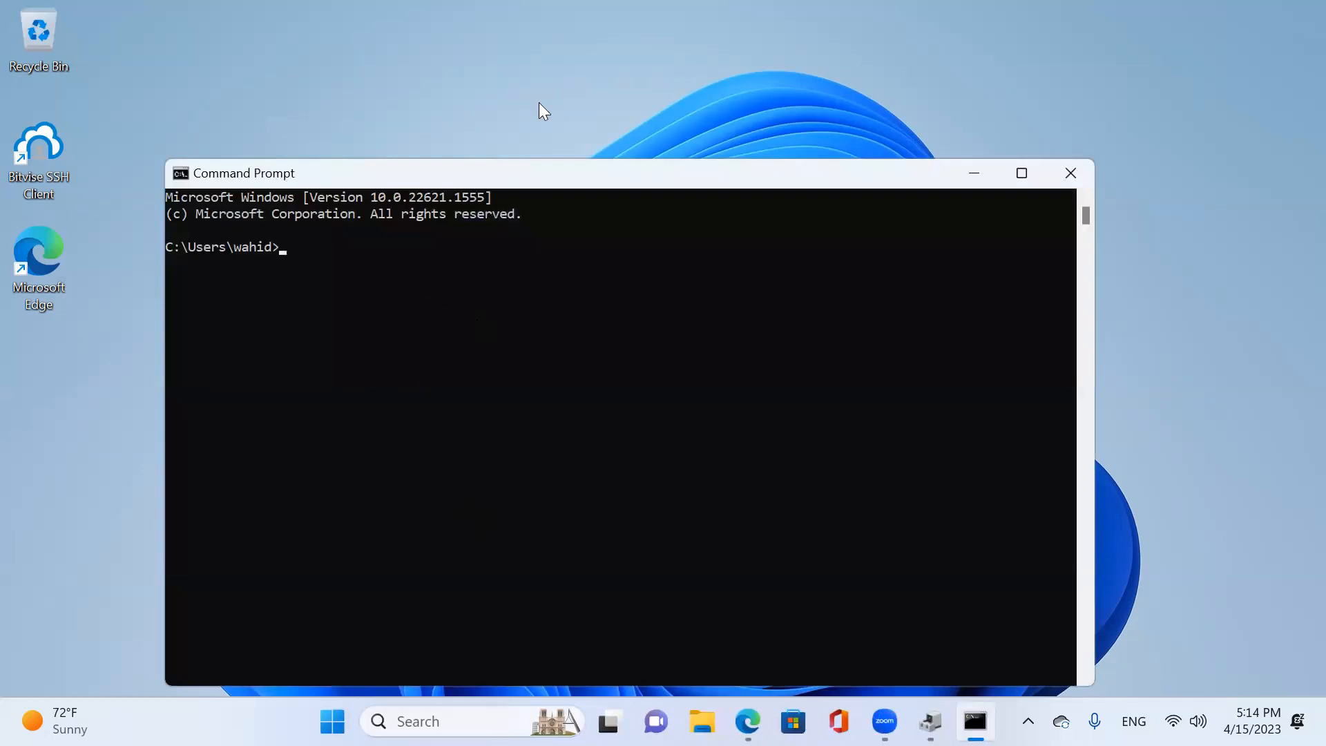
pyautogui.click(1021, 174)
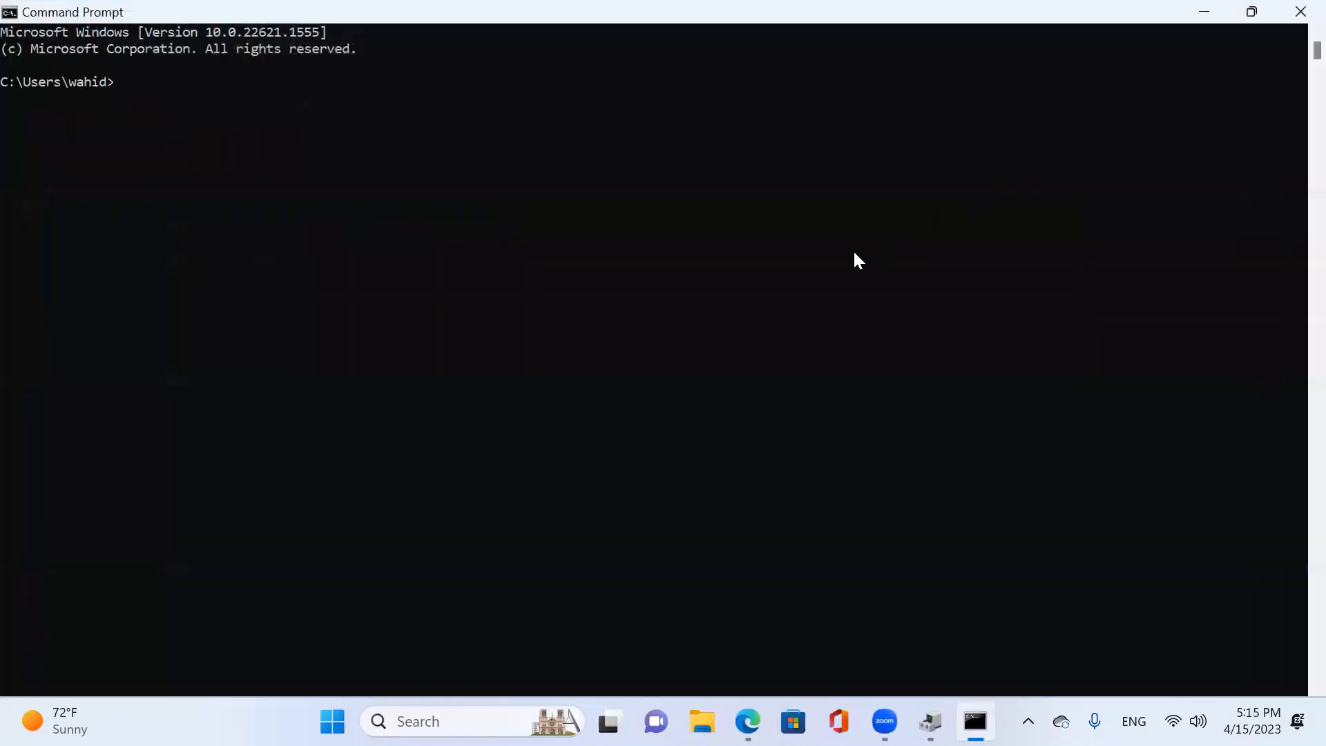
# - Set the console font size to 24 in Command Prompt properties
pyautogui.rightClick(139, 18)
pyautogui.click(223, 234)
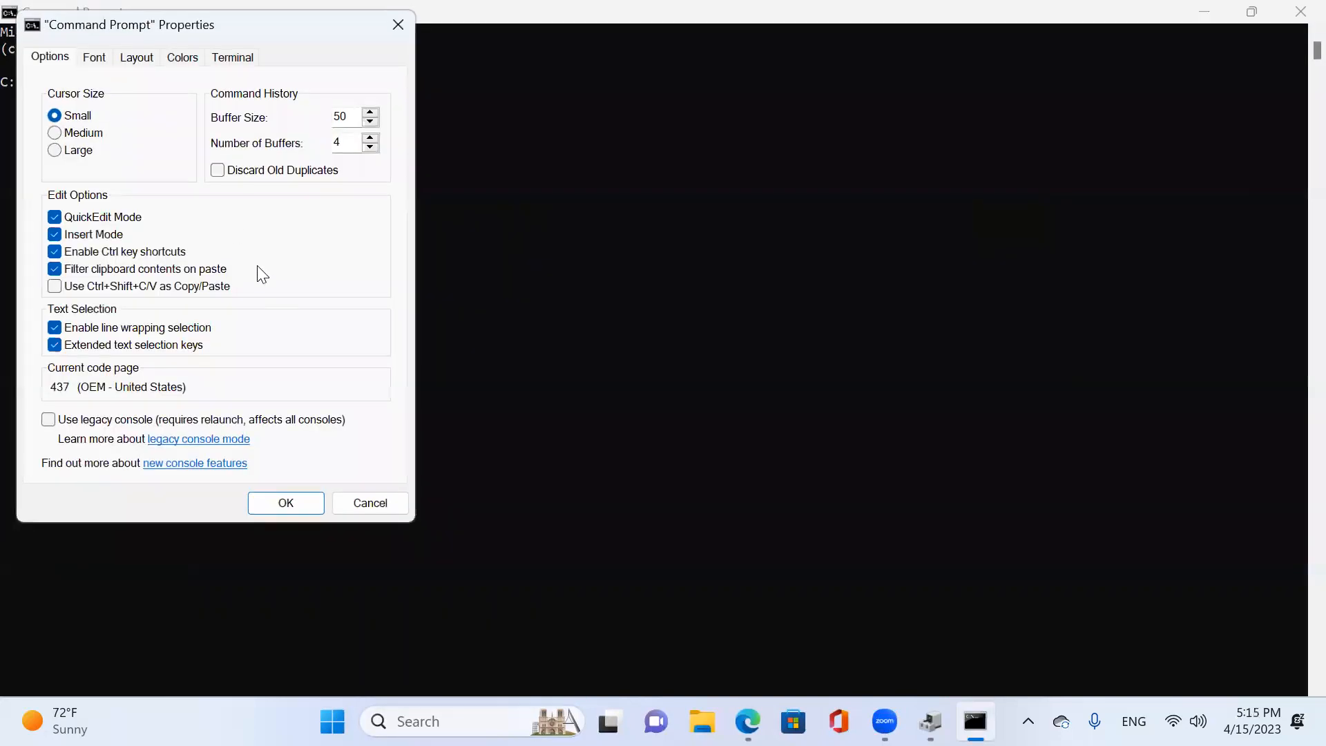
pyautogui.moveTo(78, 25); pyautogui.dragTo(186, 171)
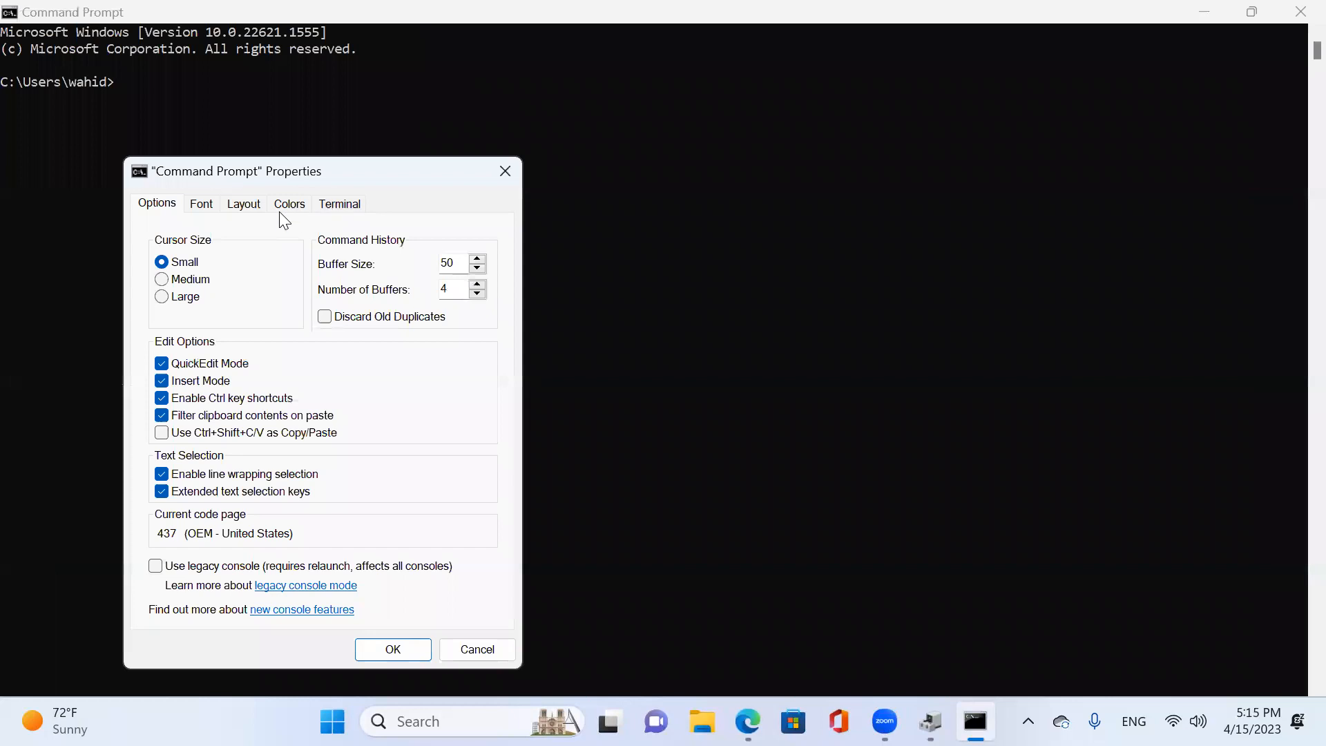
pyautogui.click(200, 204)
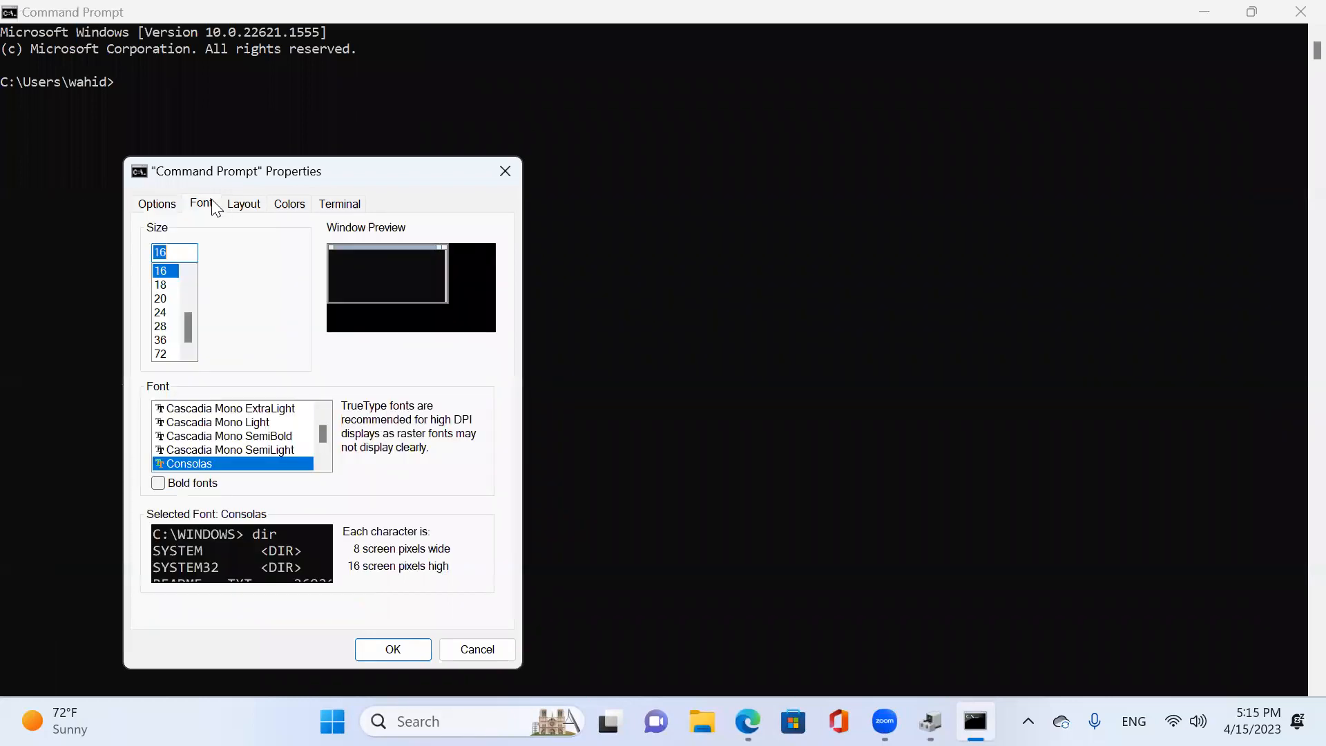
pyautogui.click(171, 312)
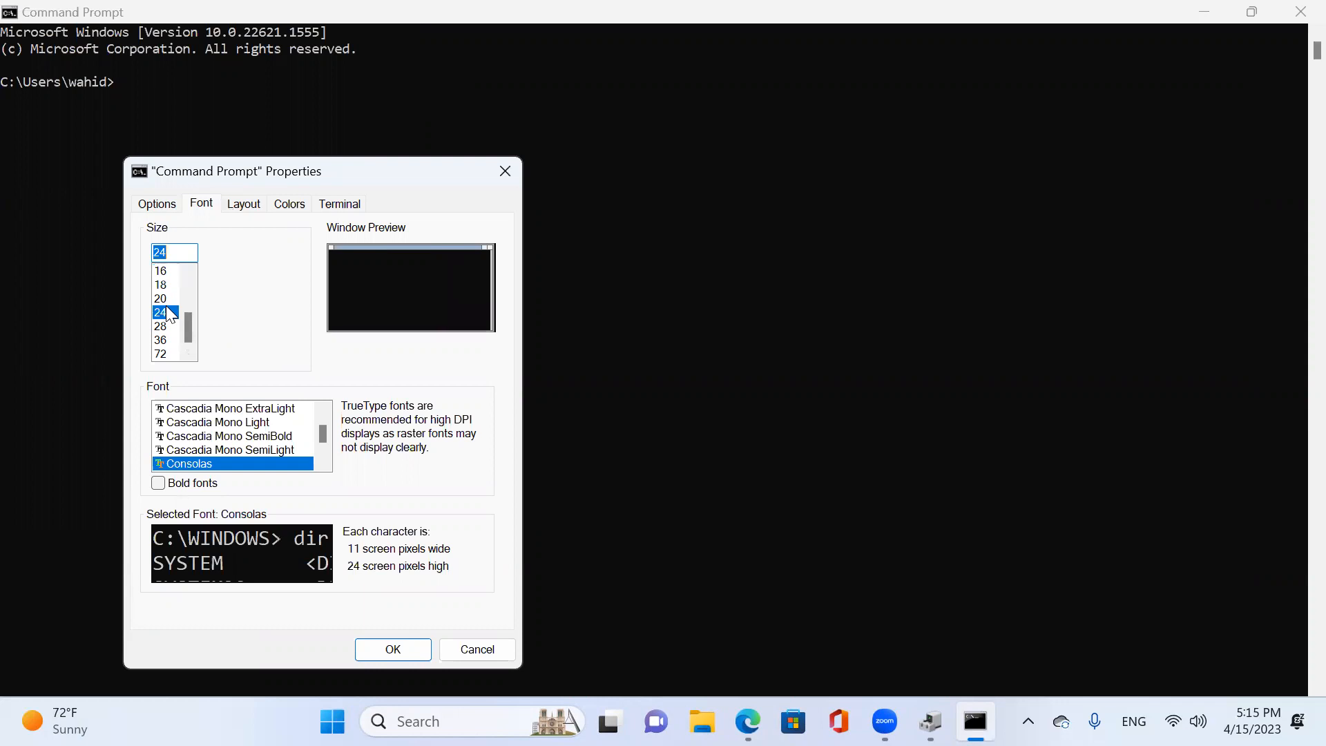
pyautogui.click(391, 649)
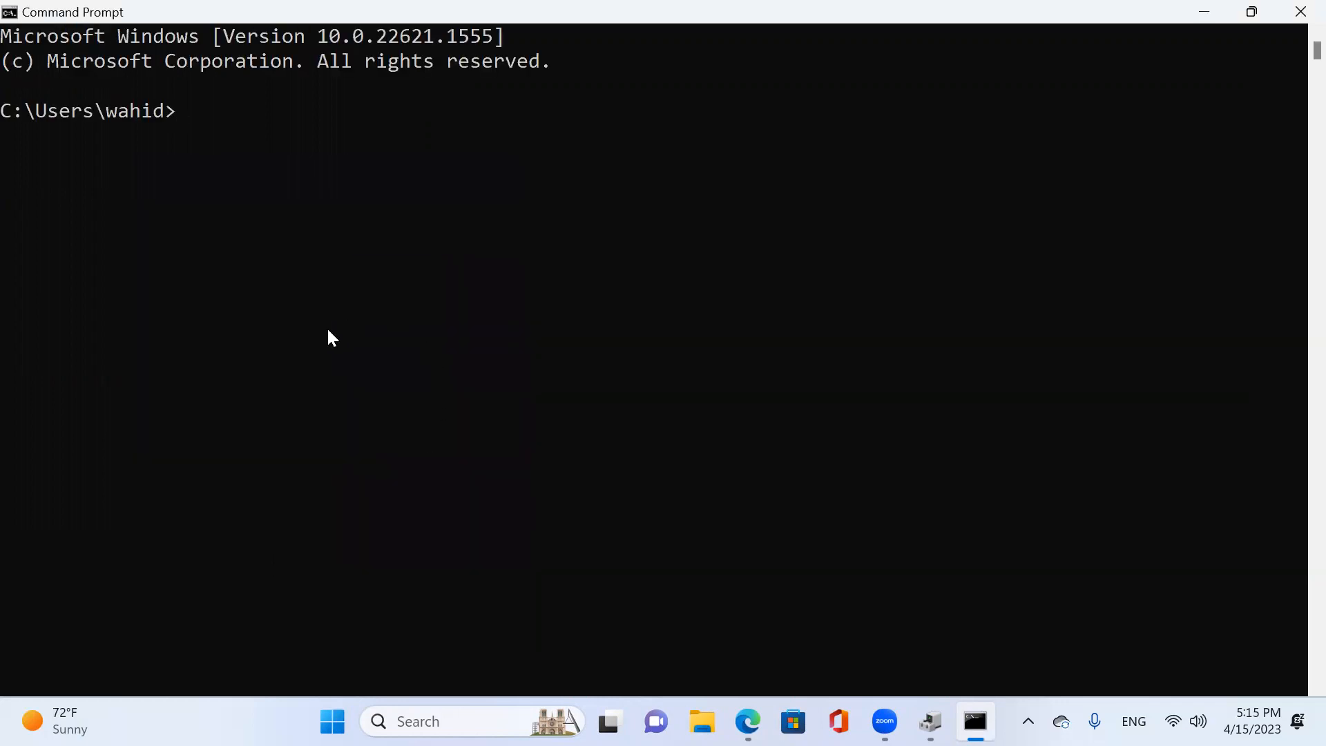
# - Clear the console and run hostname to show the computer name Algorithm
pyautogui.write('cls')
pyautogui.press('Return')
pyautogui.write('hostname')
pyautogui.press('Return')
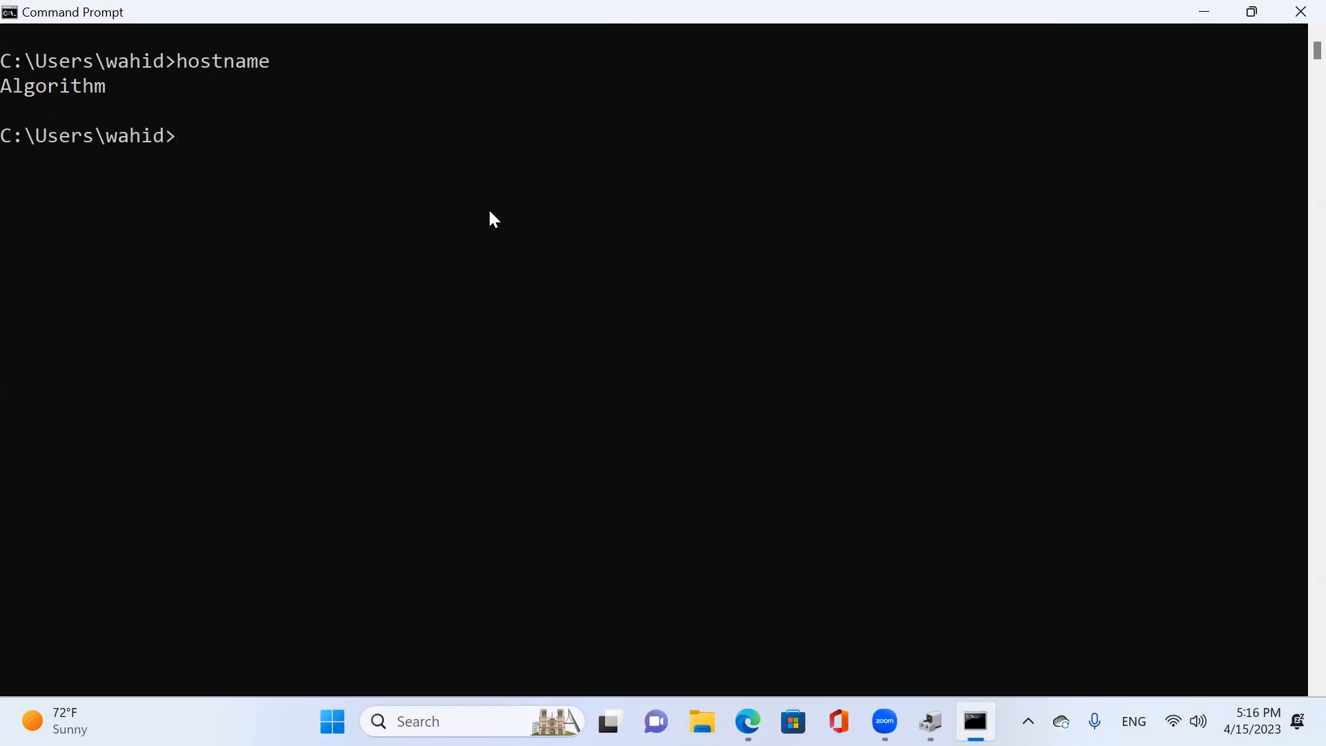
# - Run 'systeminfo | more' and page through the system information
pyautogui.write('systeminfo')
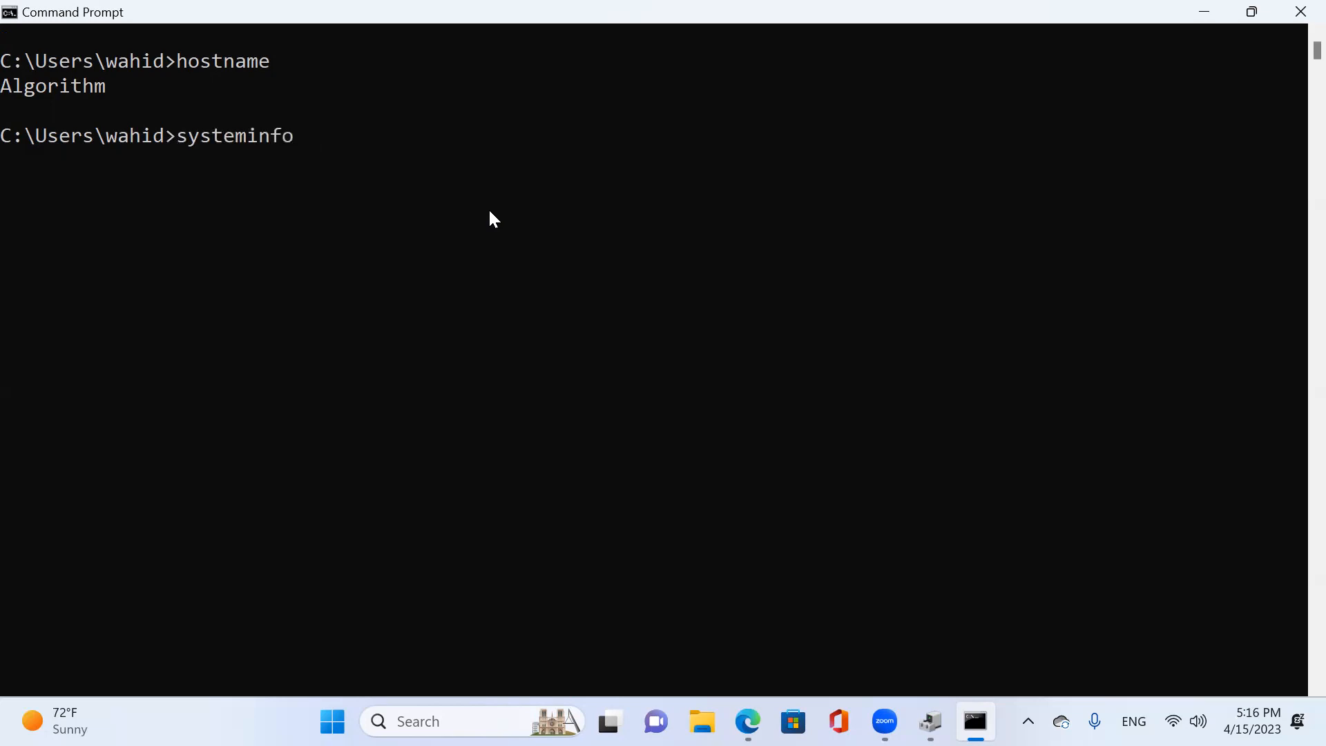
pyautogui.write(' | more')
pyautogui.press('Return')
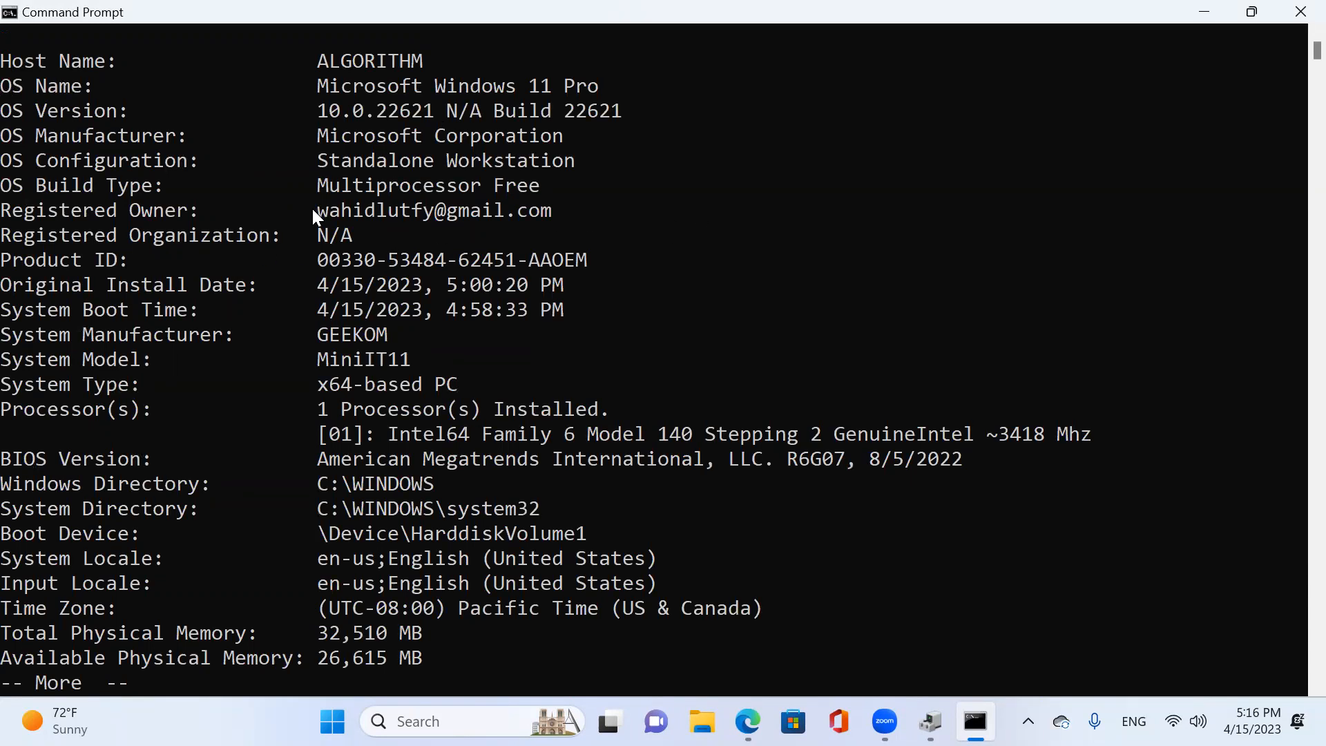
pyautogui.press('space')
pyautogui.press('space')
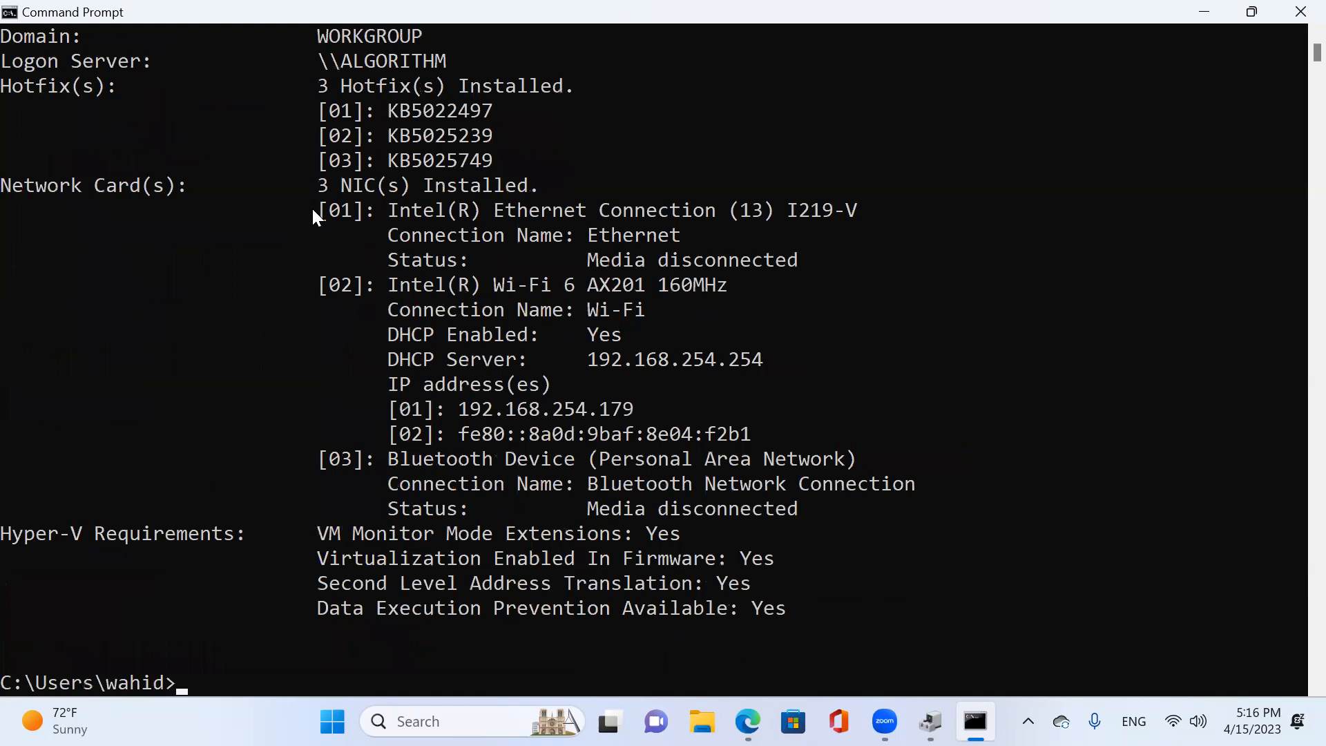
# - Clear the screen and edit the recalled command into systeminfo | findstr /i "os name"
pyautogui.write('cls')
pyautogui.press('Return')
pyautogui.press('Up')
pyautogui.press('Up')
pyautogui.press('BackSpace')
pyautogui.press('BackSpace')
pyautogui.press('BackSpace')
pyautogui.press('BackSpace')
pyautogui.write('findstr /i "osna')
pyautogui.press('BackSpace')
pyautogui.press('BackSpace')
pyautogui.write('name"')
# - Run the OS-name filter and highlight Microsoft Windows 11 Pro and its version number
pyautogui.press('Return')
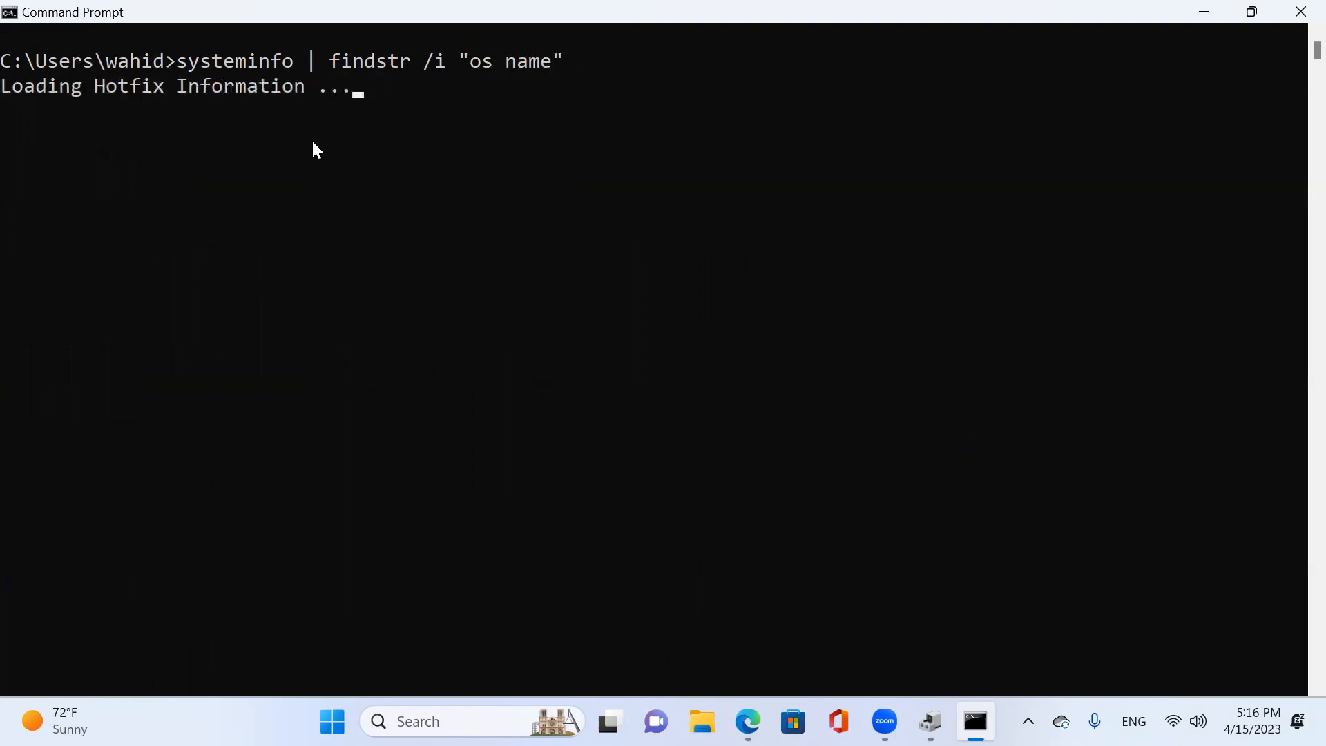
pyautogui.click(1182, 8)
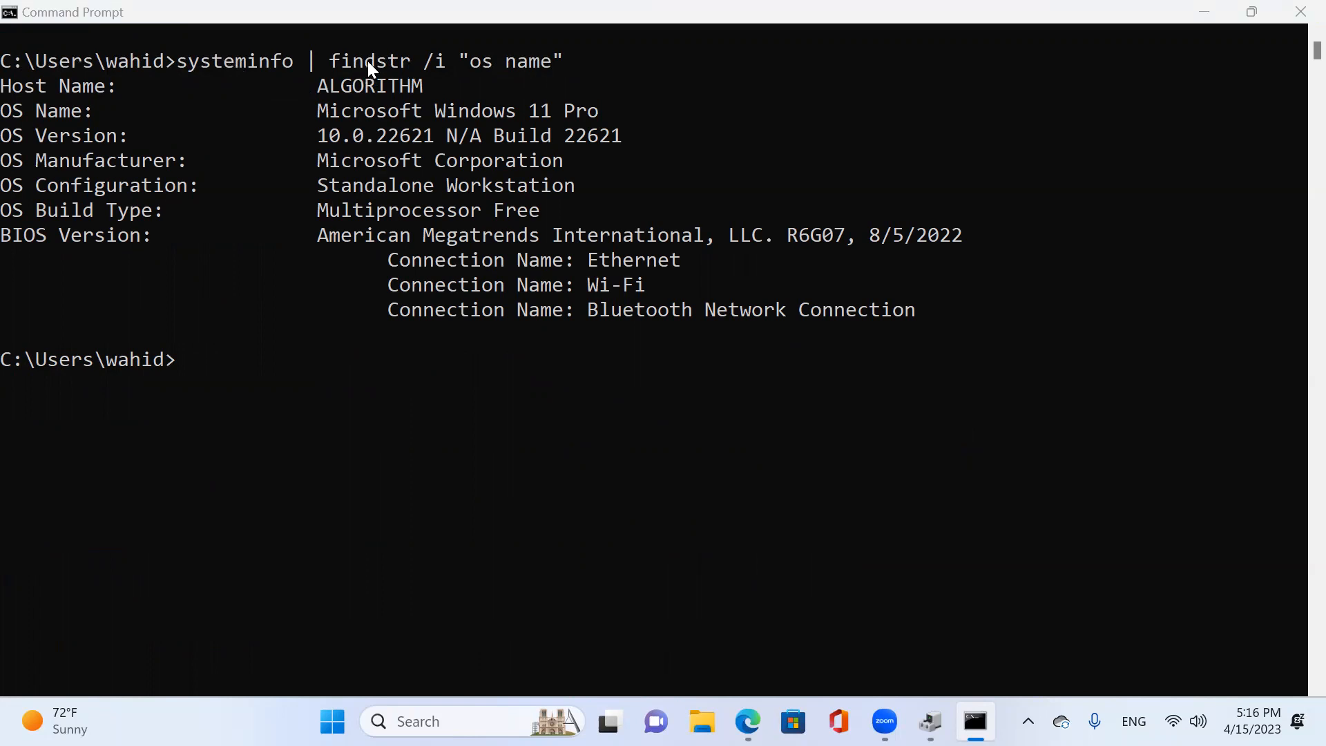
pyautogui.click(174, 59)
pyautogui.moveTo(573, 61); pyautogui.dragTo(171, 69)
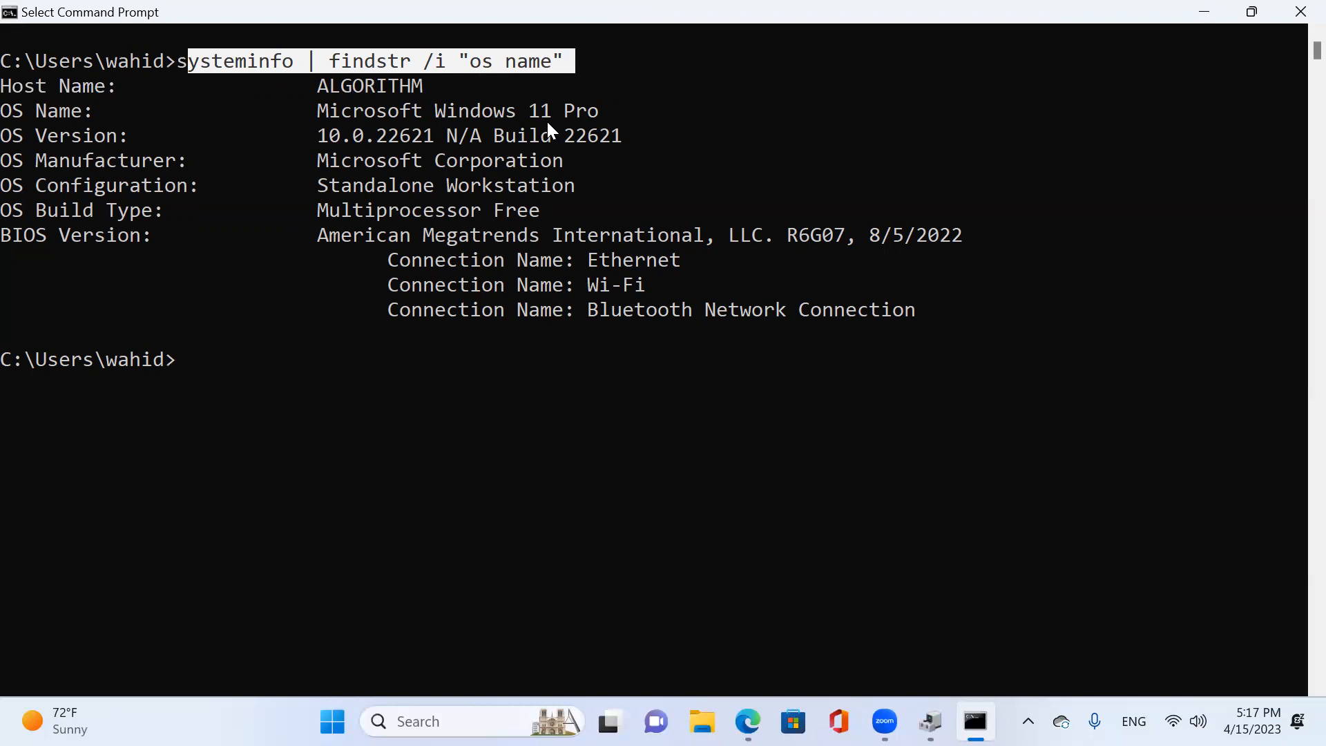
pyautogui.moveTo(310, 112); pyautogui.dragTo(668, 111)
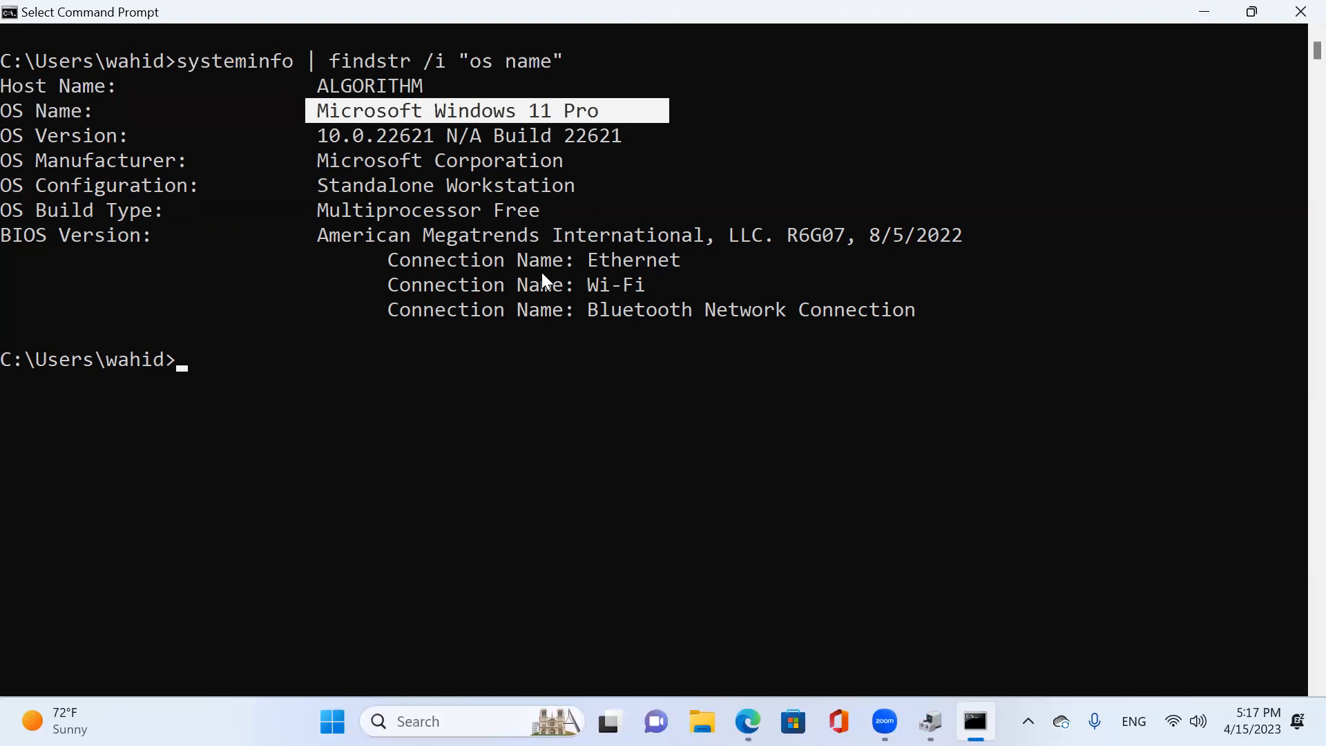
pyautogui.click(333, 136)
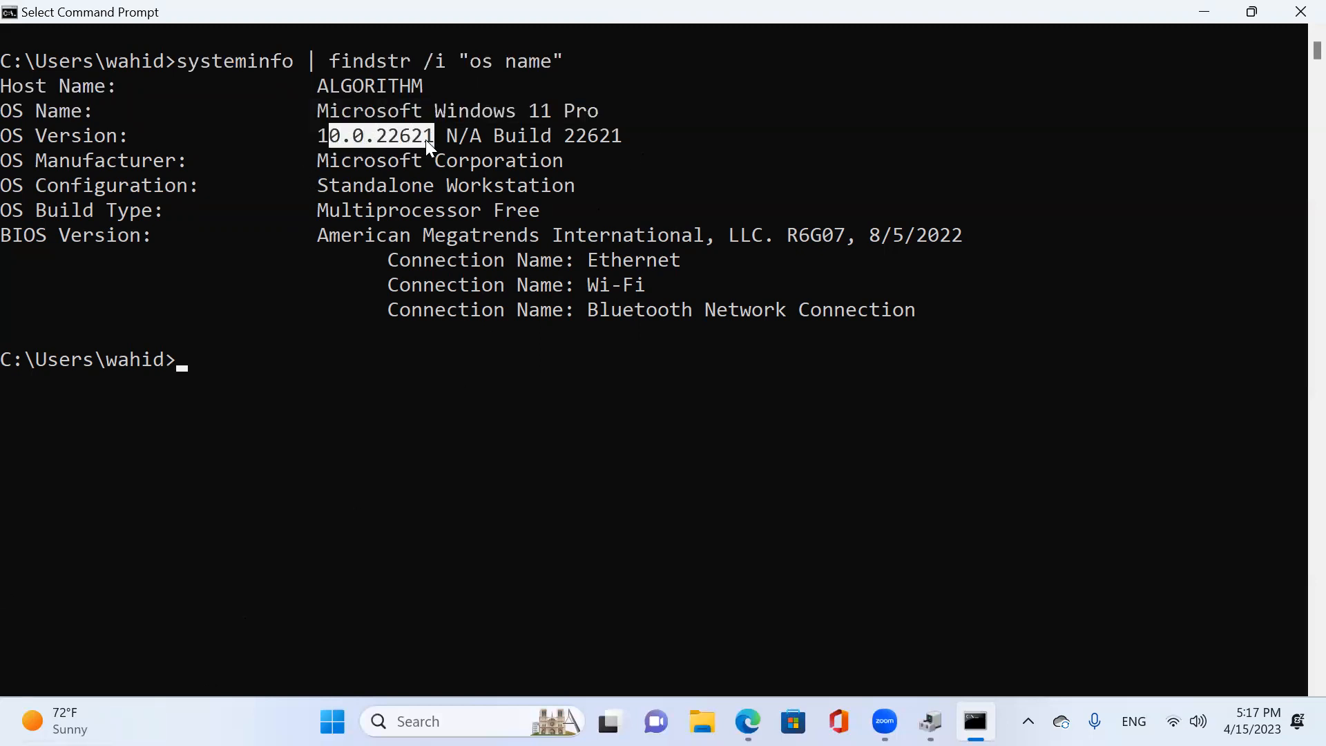
pyautogui.moveTo(329, 134); pyautogui.dragTo(384, 137)
# - Run ver to show Windows version 10.0.22621.1555, then start a nested cmd shell
pyautogui.write('ver')
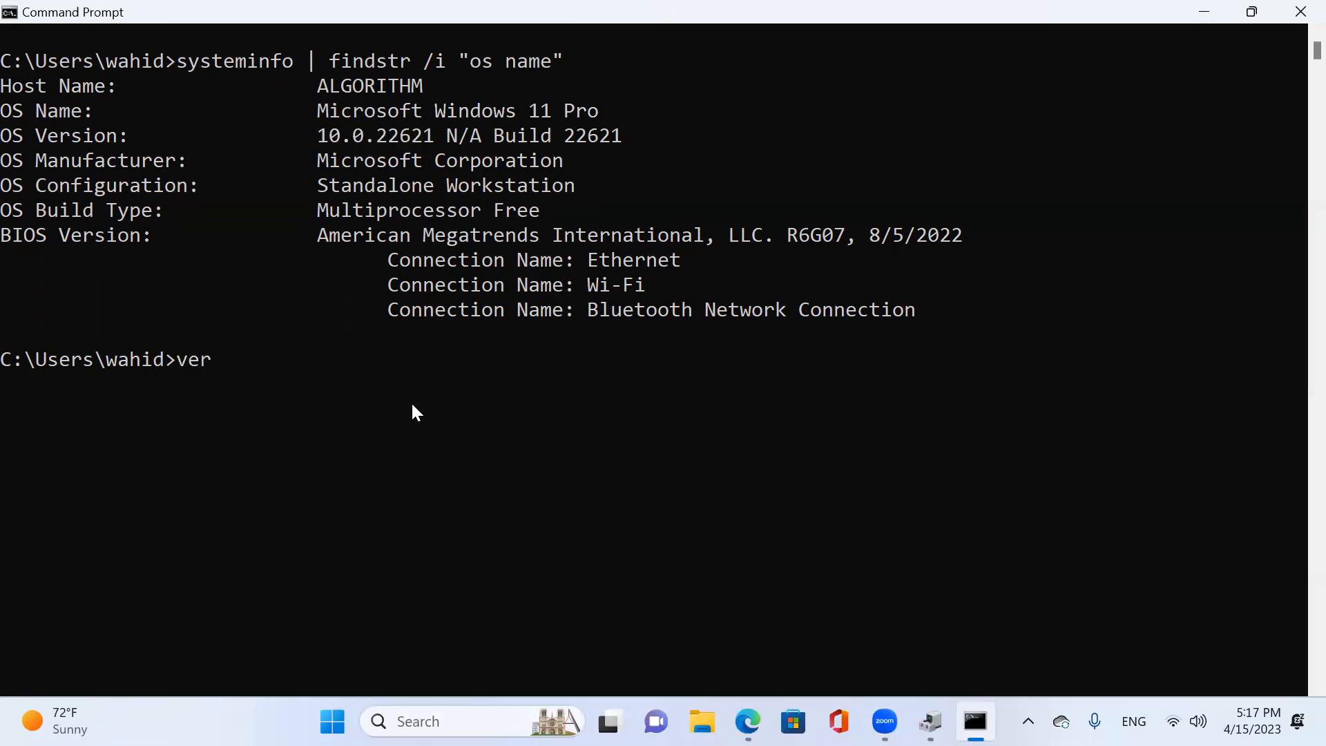
pyautogui.press('Return')
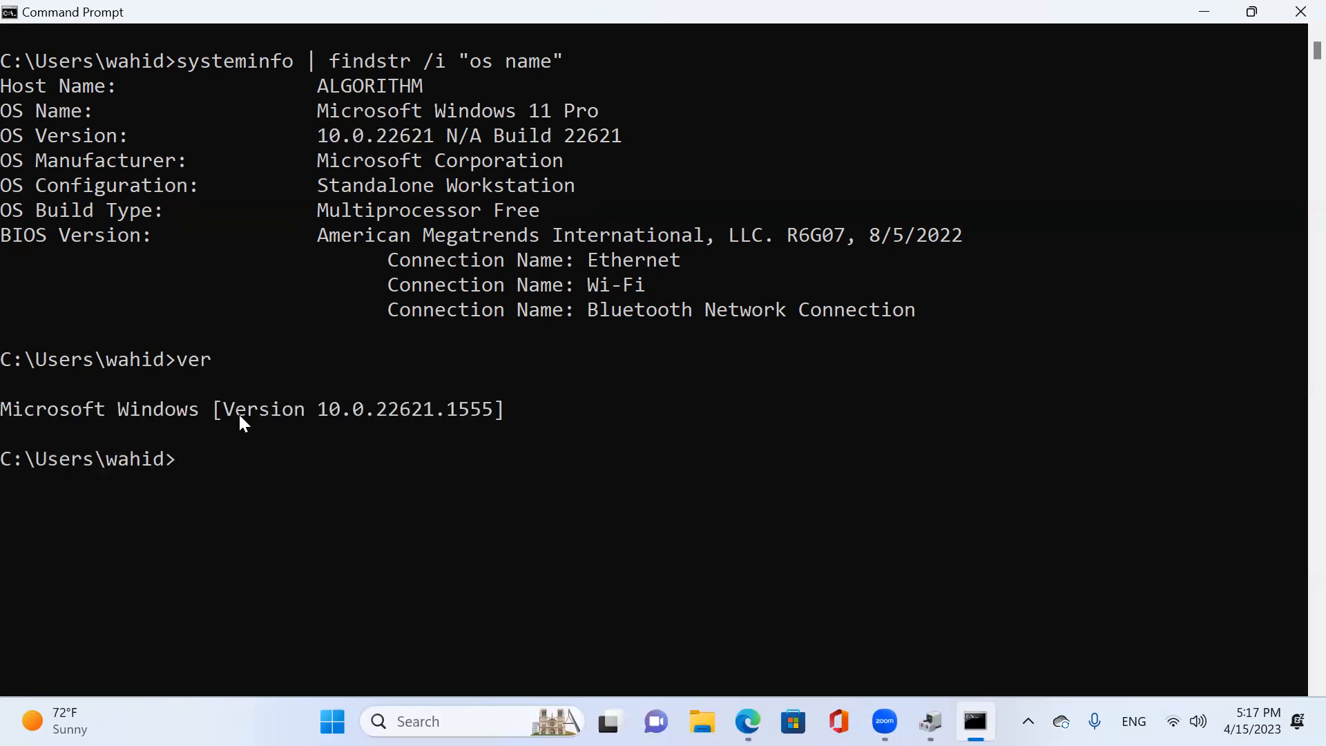
pyautogui.write('cmd')
pyautogui.press('Return')
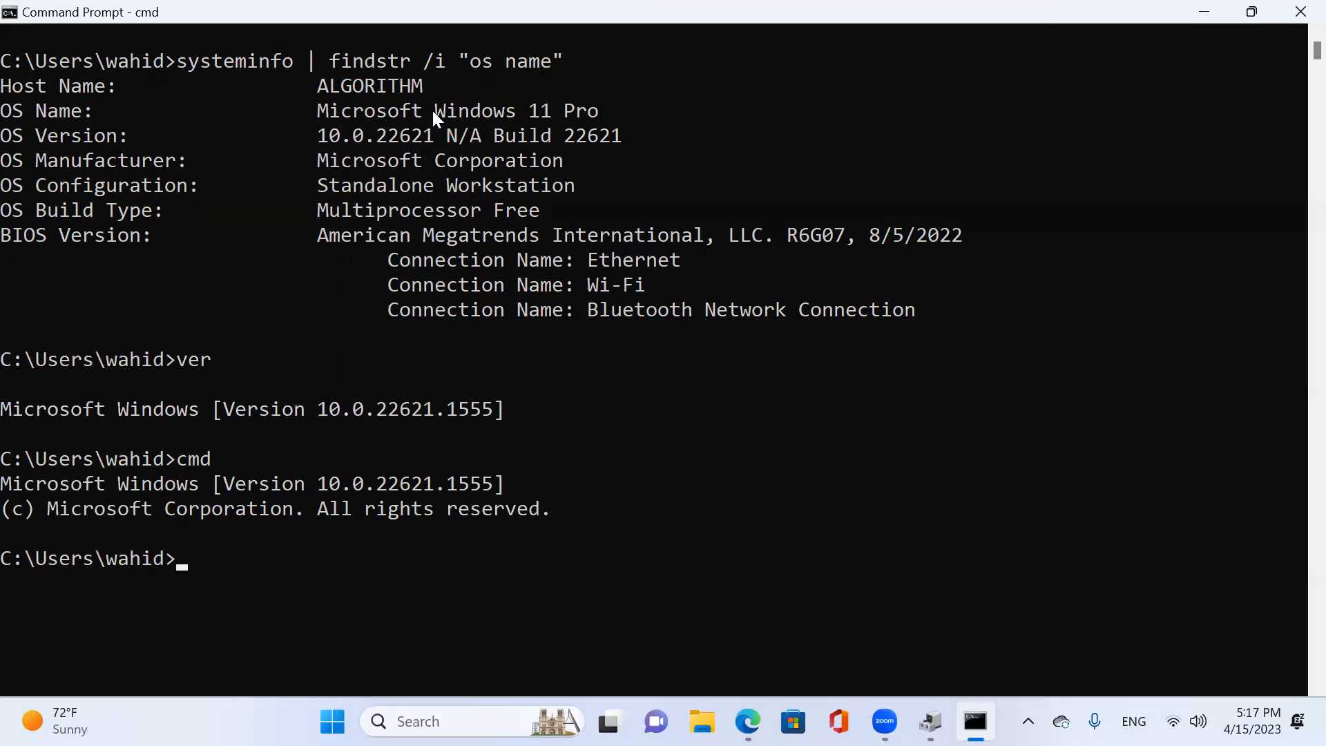
# - Highlight part of the OS name, then clear the console with cls
pyautogui.moveTo(319, 112); pyautogui.dragTo(481, 115)
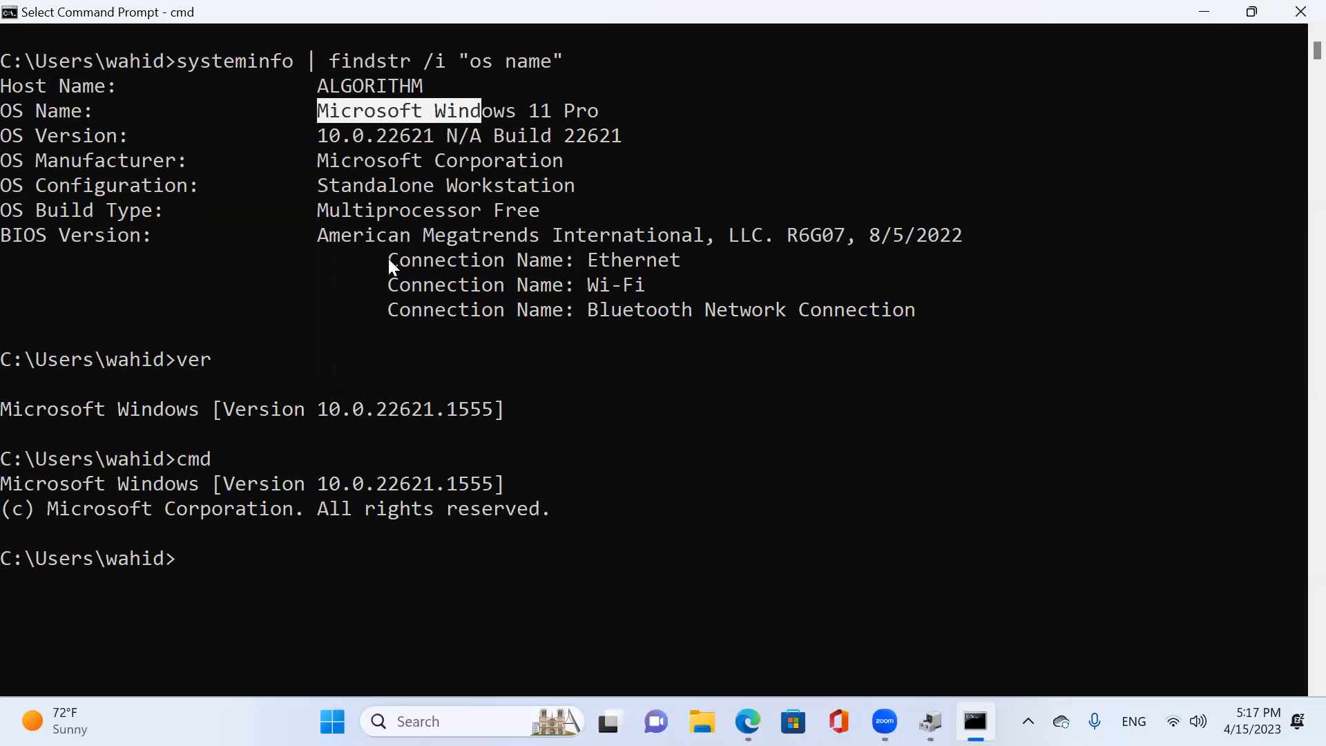
pyautogui.click(726, 364)
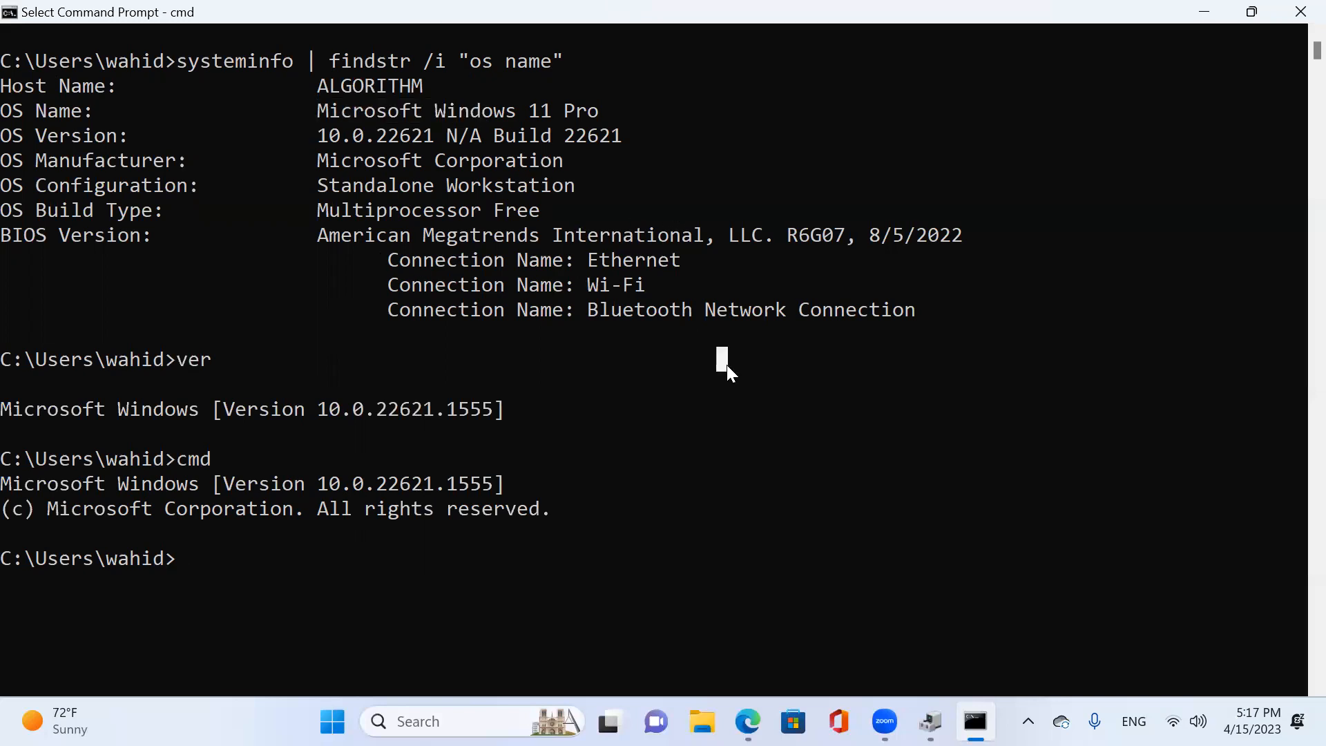
pyautogui.write('cl')
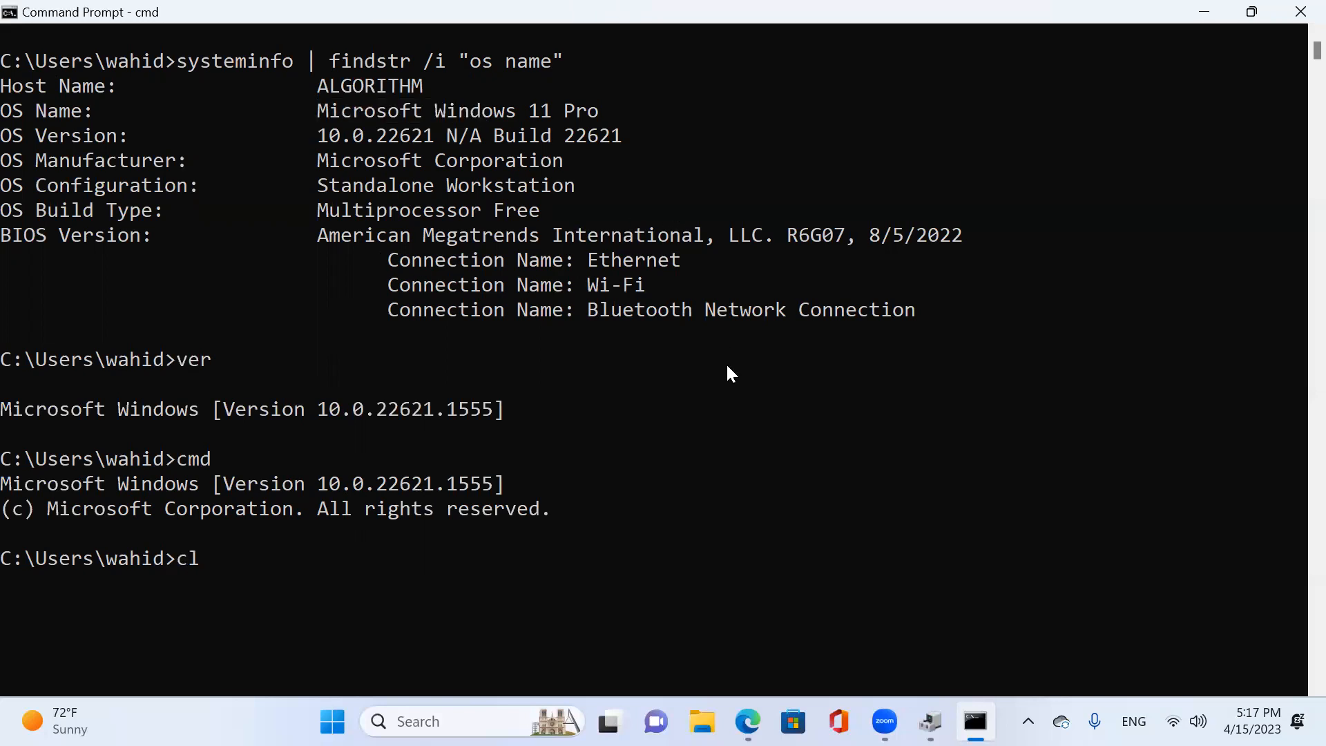
pyautogui.write('s')
pyautogui.press('Return')
pyautogui.write('cls')
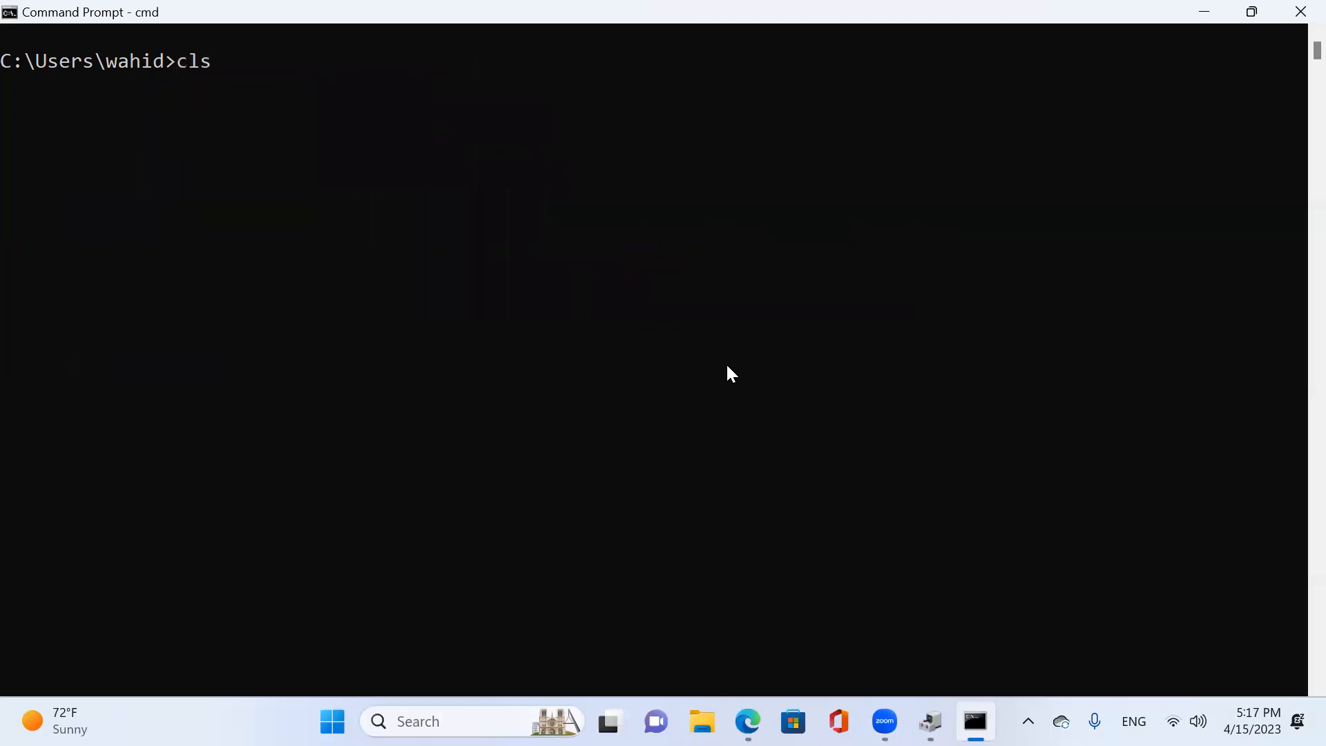
# - Run systeminfo | findstr /i "mem" to list the memory figures, fixing typos along the way
pyautogui.press('BackSpace')
pyautogui.press('BackSpace')
pyautogui.press('BackSpace')
pyautogui.write('syseminfo | findstr /i "Mem"')
pyautogui.press('Return')
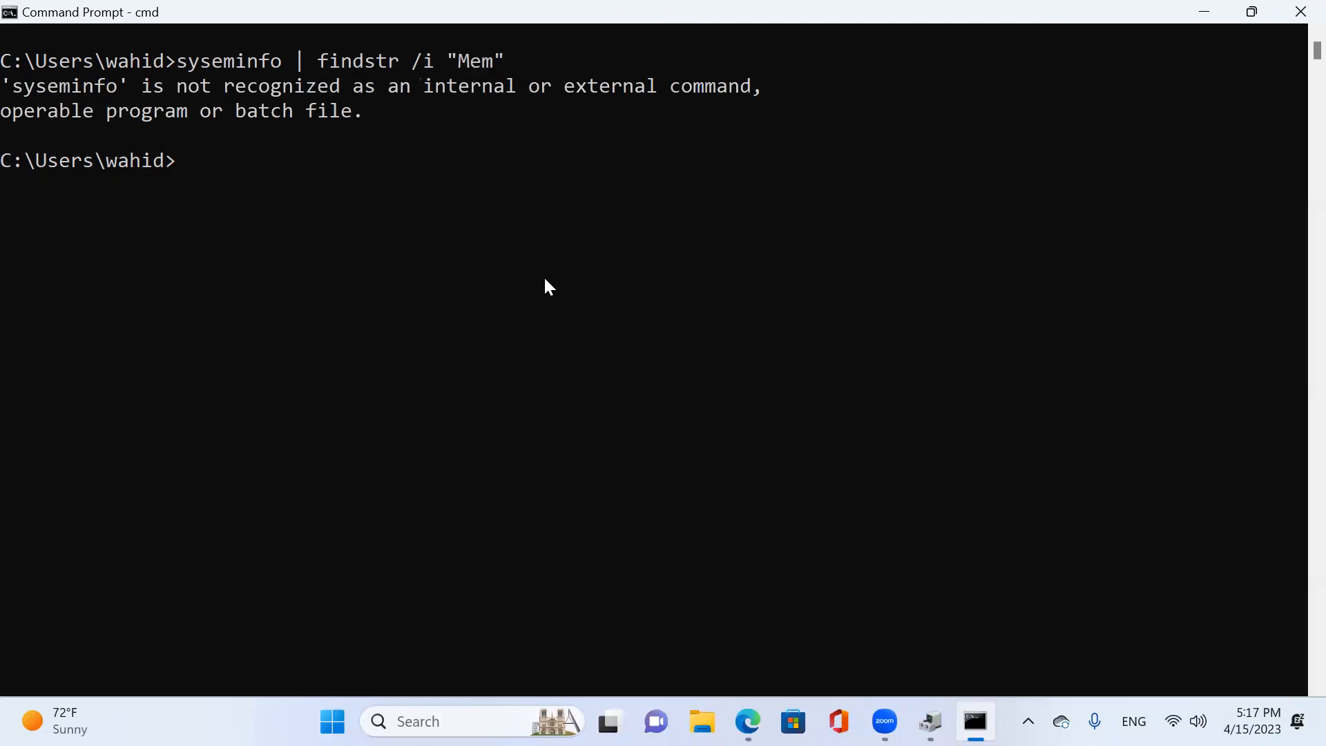
pyautogui.write('clear')
pyautogui.press('BackSpace')
pyautogui.press('BackSpace')
pyautogui.press('BackSpace')
pyautogui.write('s')
pyautogui.press('Return')
pyautogui.write('syst')
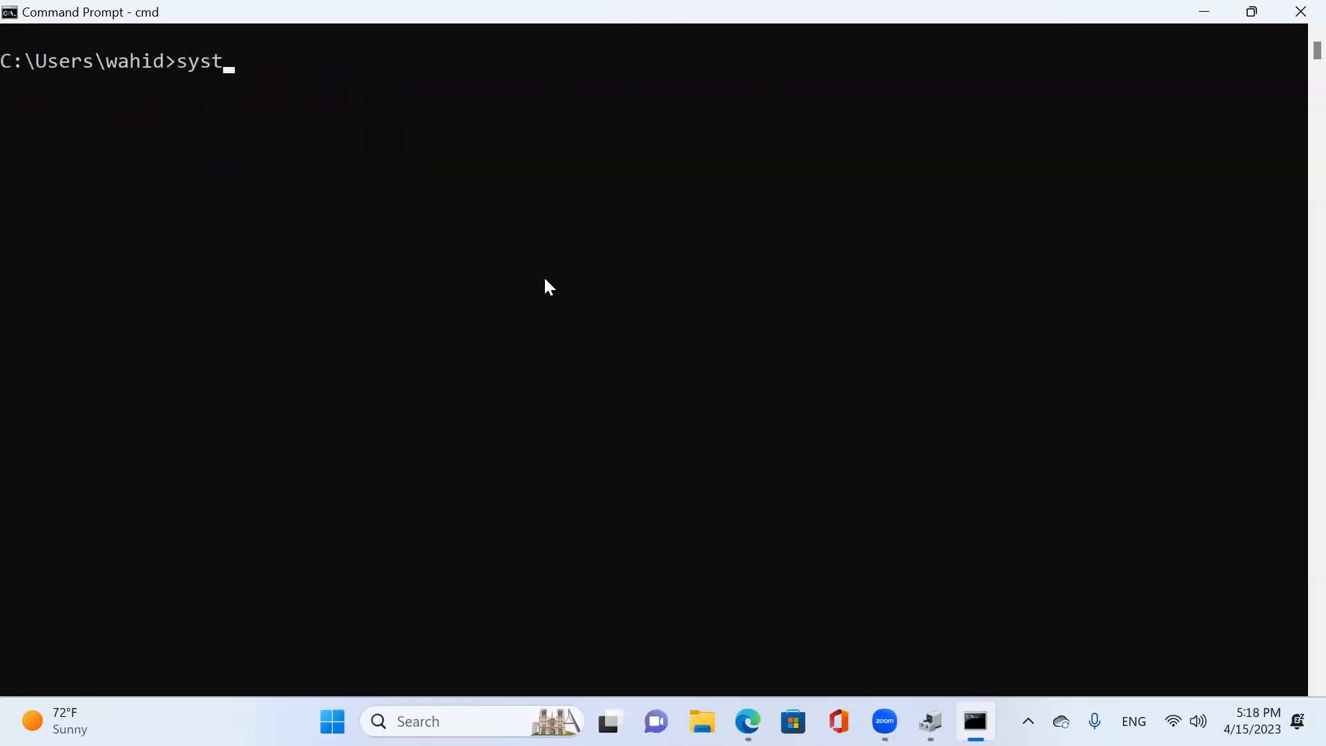
pyautogui.write('eminfo | findstr')
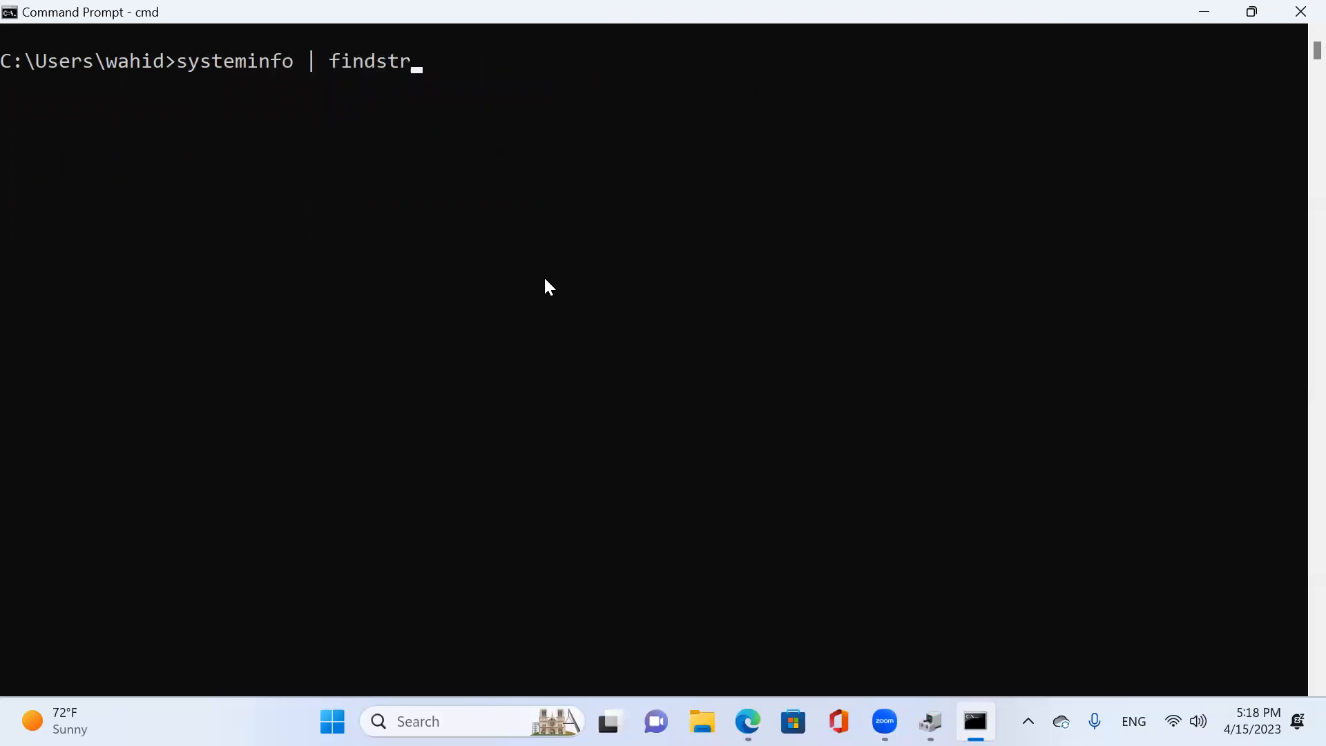
pyautogui.write(' /i "mem"')
pyautogui.press('Return')
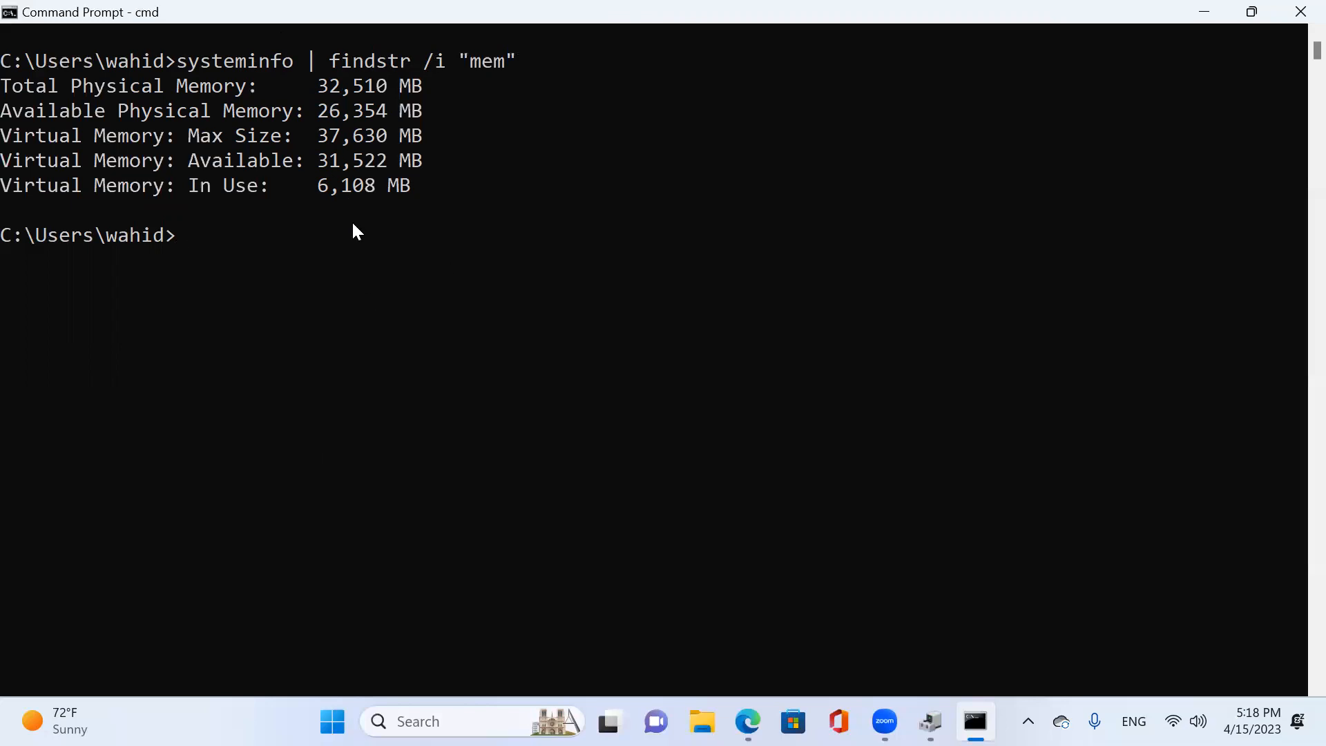
# - Run the full systeminfo report
pyautogui.click(335, 283)
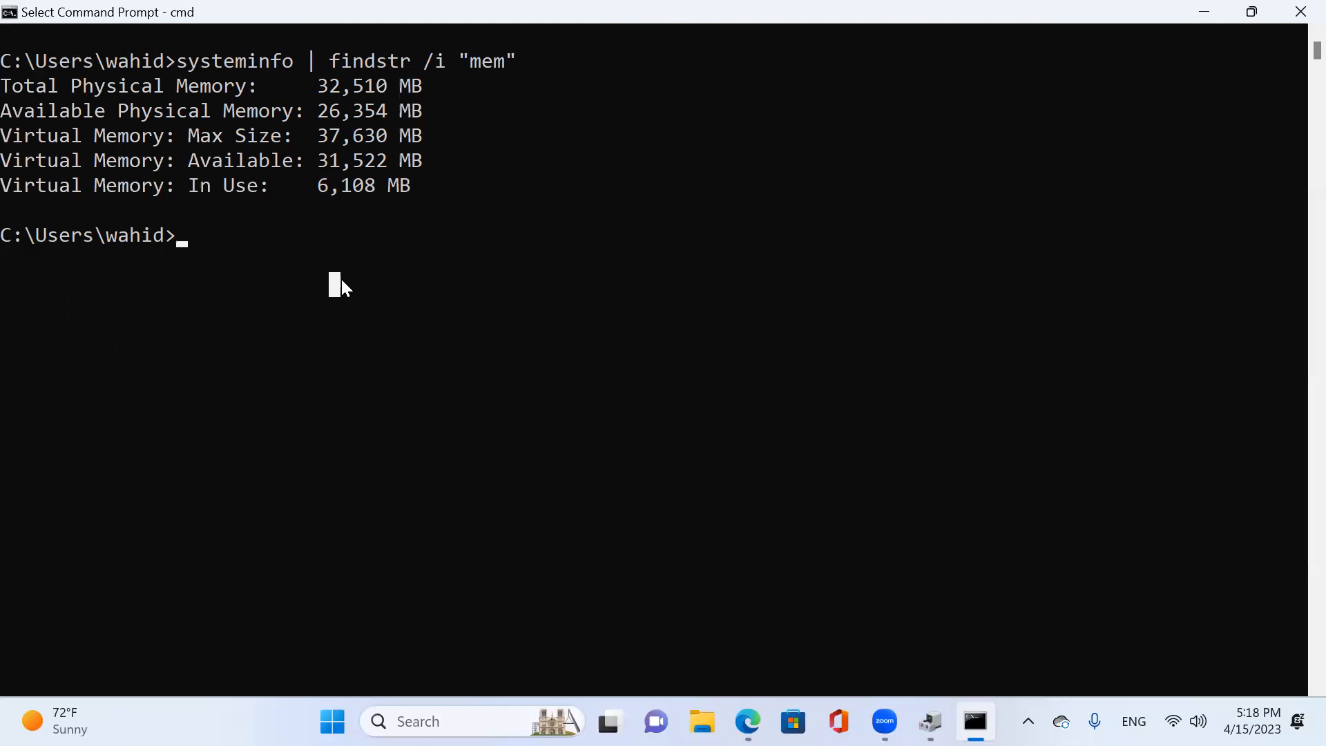
pyautogui.write('systeminfo')
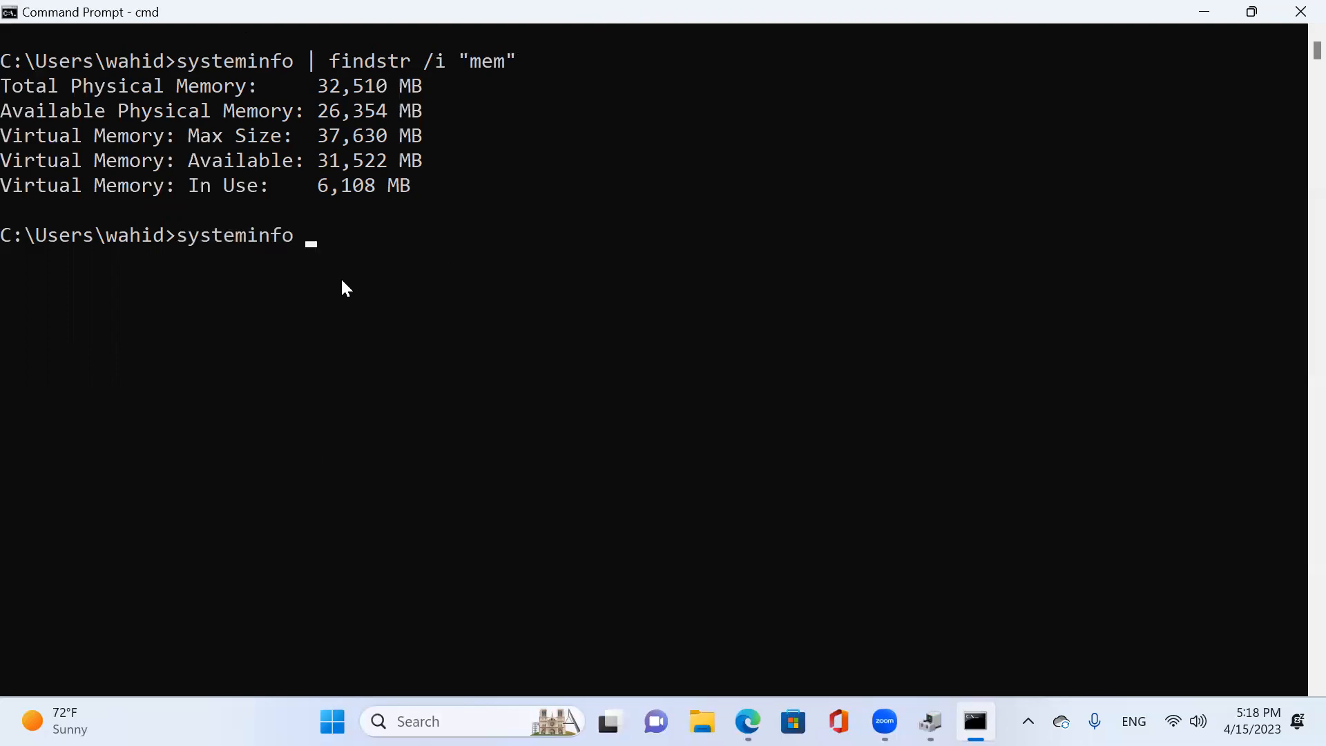
pyautogui.press('Return')
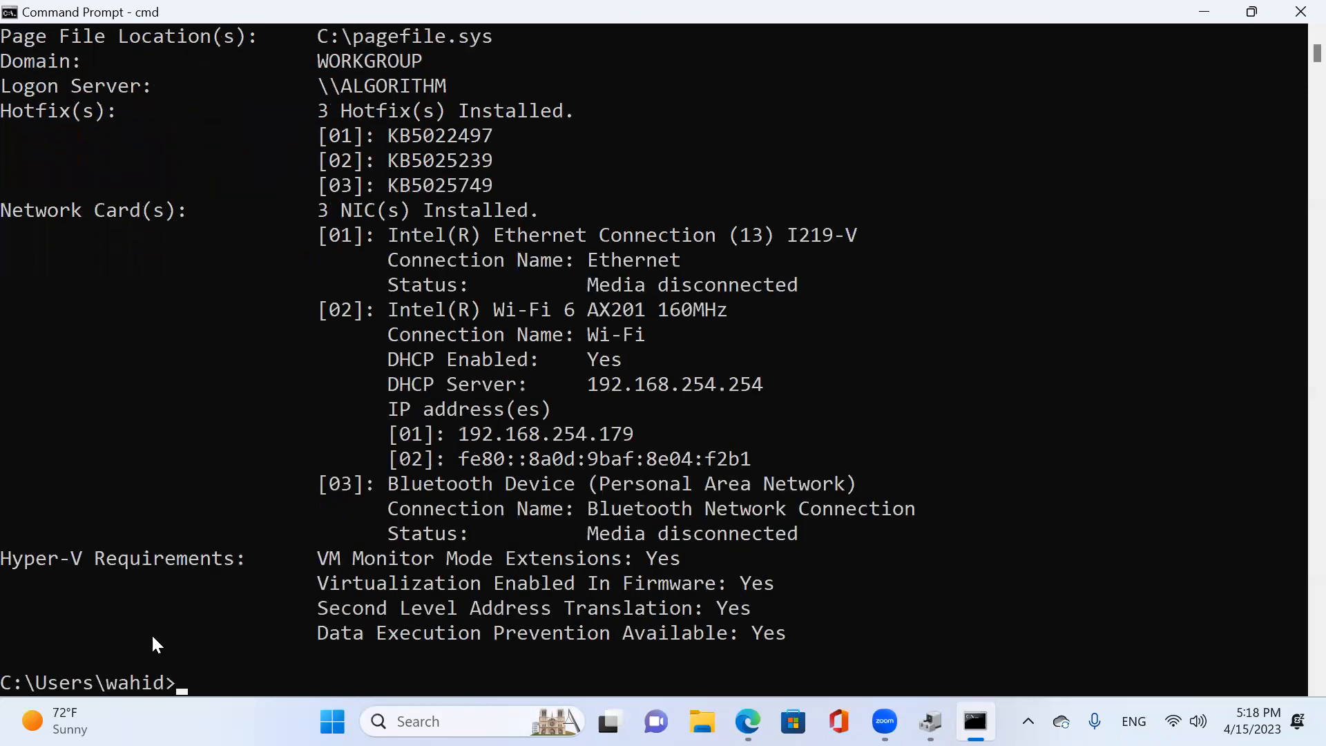
# - Highlight the four Hyper-V Requirements lines, all reporting Yes, then minimize the console
pyautogui.moveTo(15, 561); pyautogui.dragTo(223, 569)
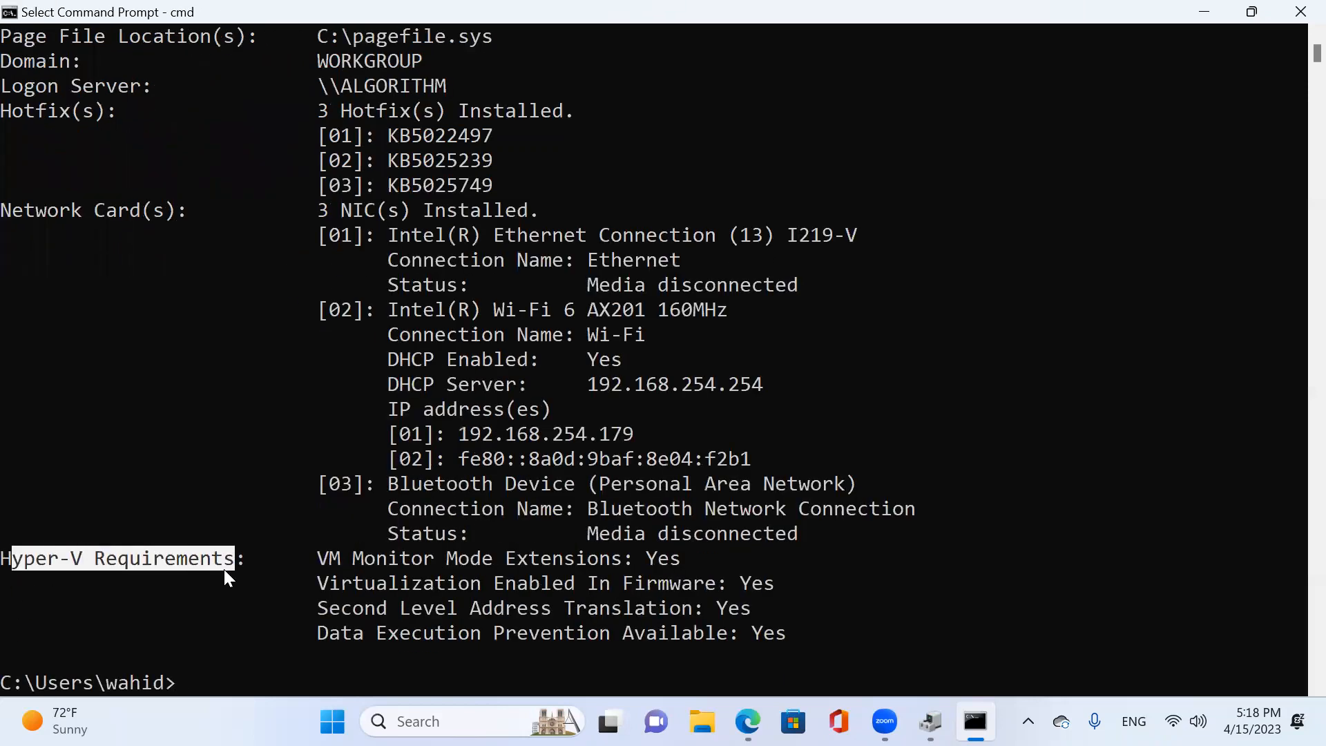
pyautogui.click(399, 583)
pyautogui.moveTo(311, 556); pyautogui.dragTo(436, 608)
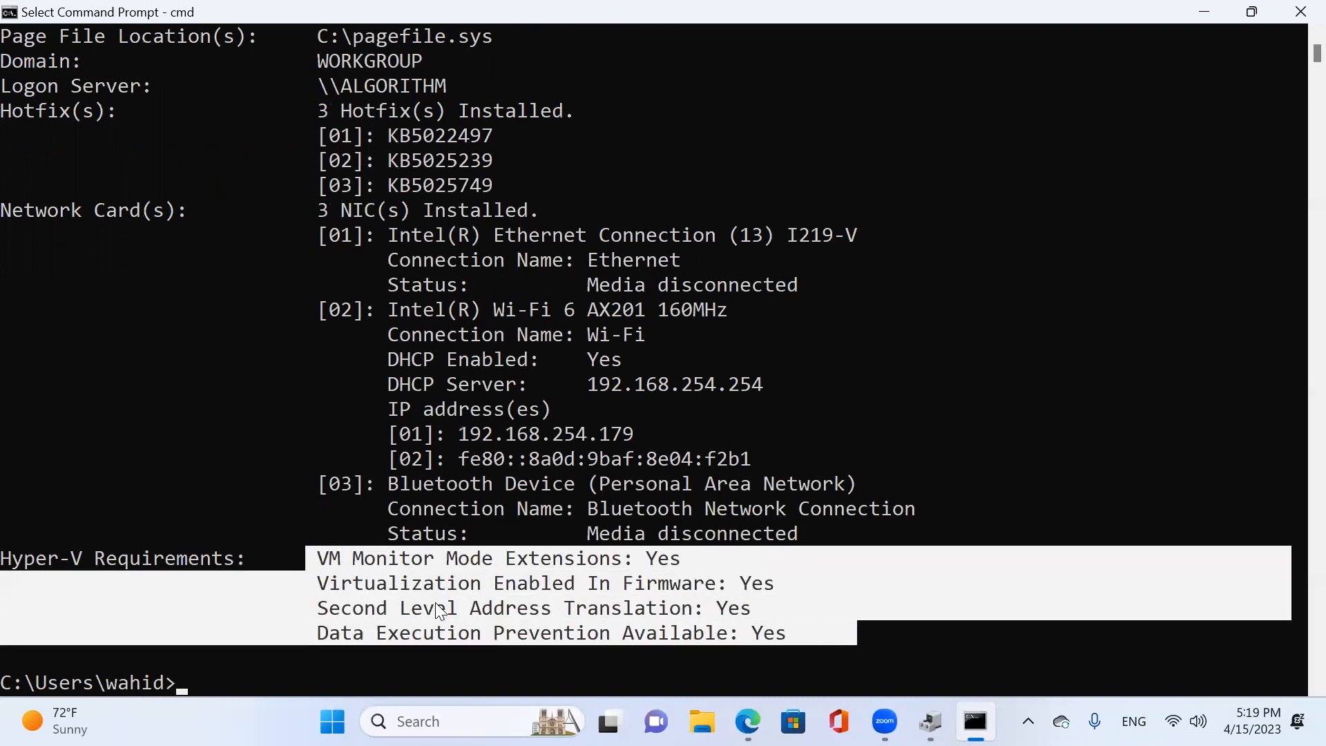
pyautogui.click(361, 563)
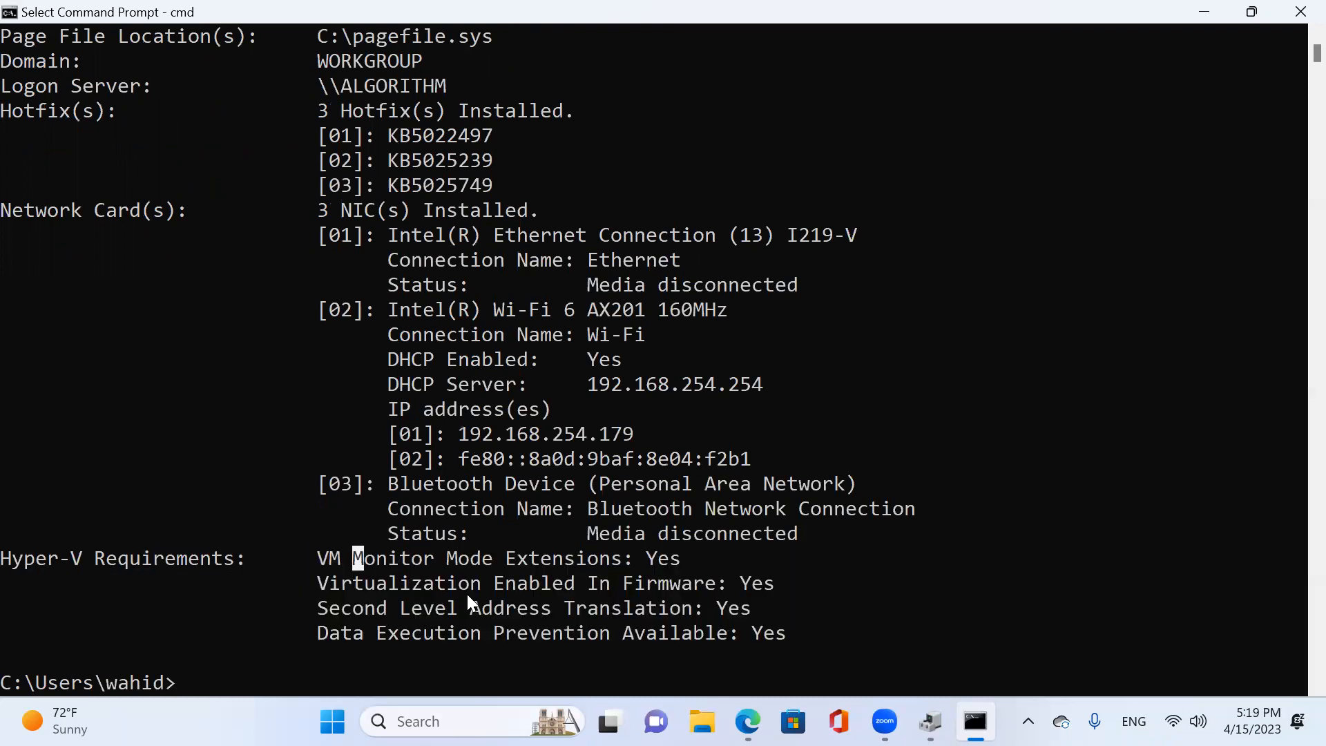
pyautogui.moveTo(320, 557)
pyautogui.mouseDown()
pyautogui.moveTo(556, 610)
pyautogui.moveTo(781, 632)
pyautogui.mouseUp()
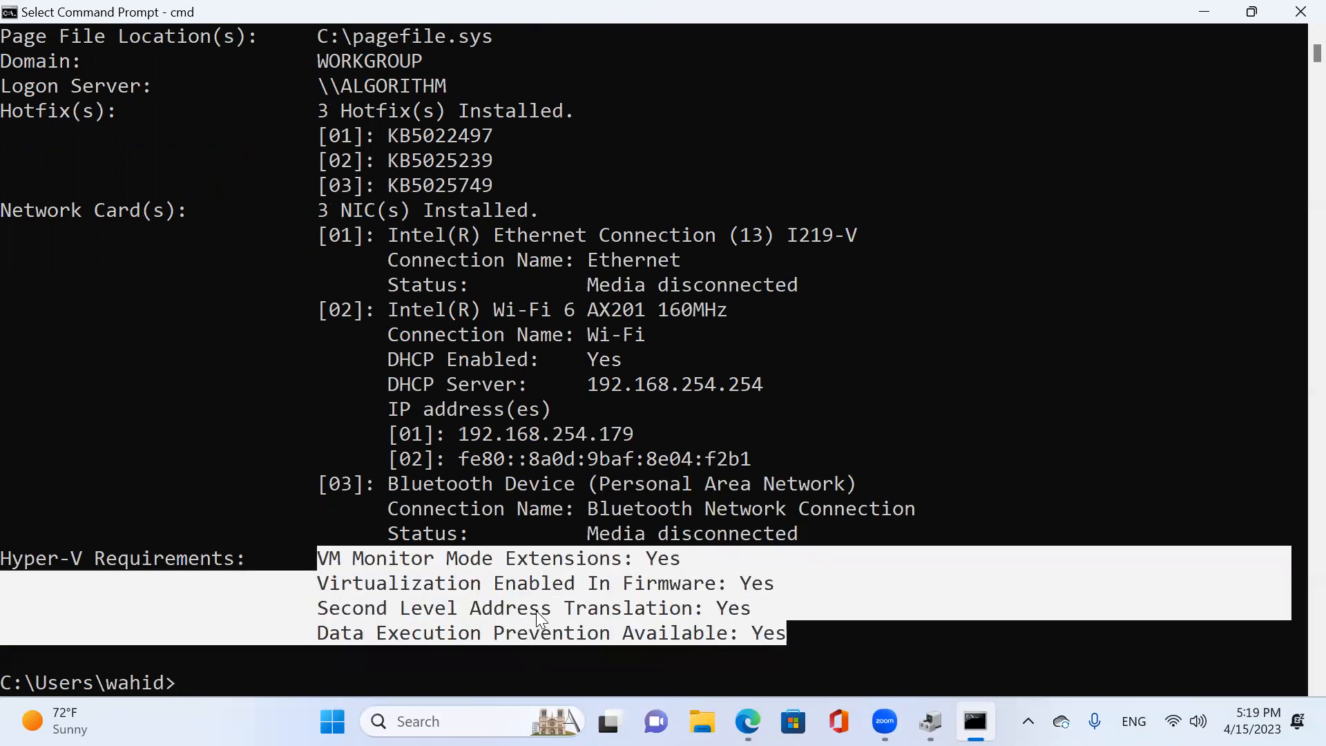
pyautogui.moveTo(11, 558); pyautogui.dragTo(783, 604)
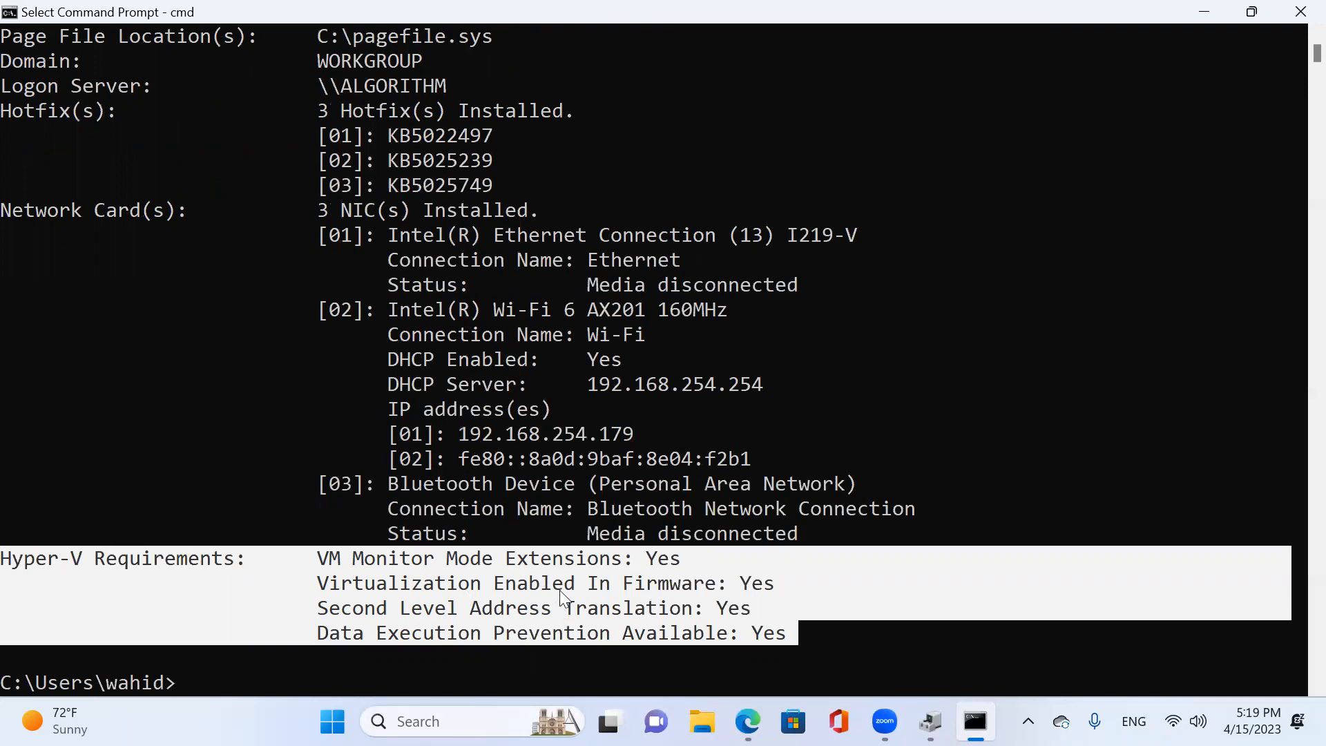
pyautogui.click(827, 532)
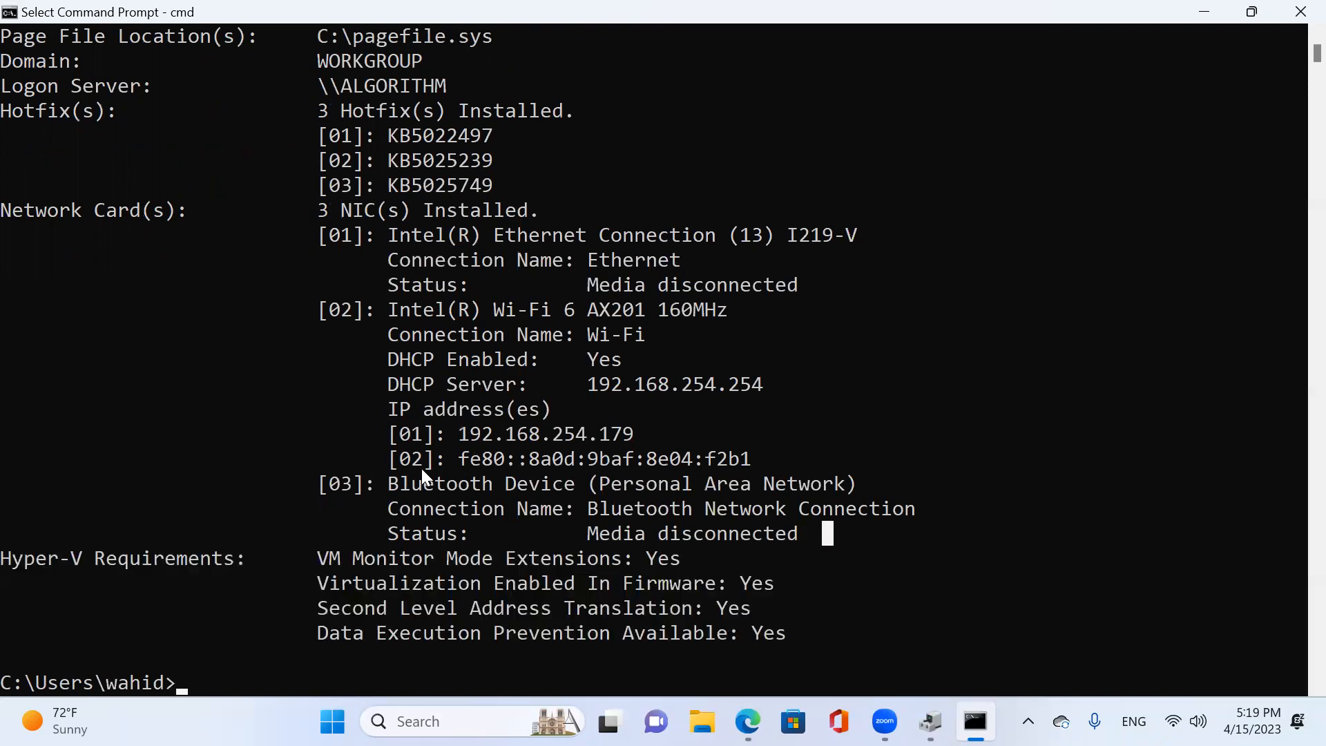
pyautogui.click(1205, 11)
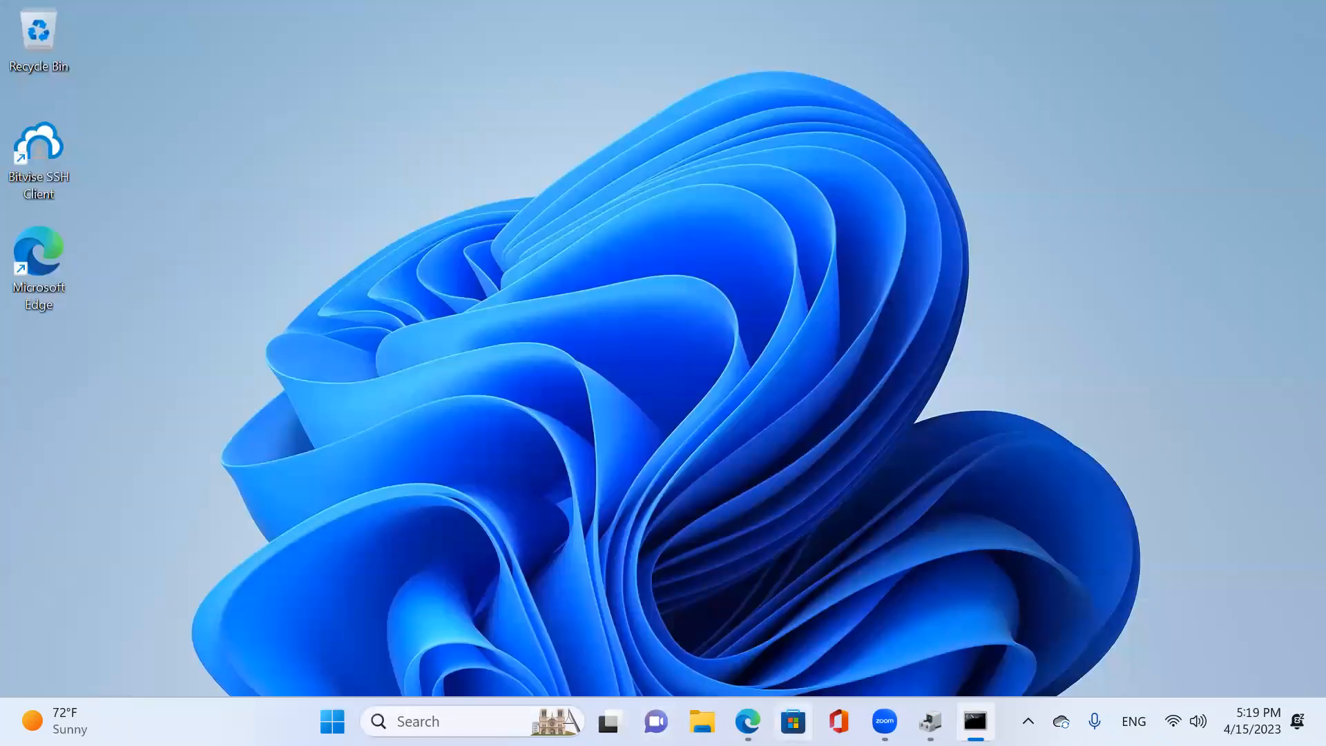
# - Restore Edge from the taskbar and switch to the Oracle VM VirtualBox tab
pyautogui.moveTo(747, 721)
pyautogui.click(746, 608)
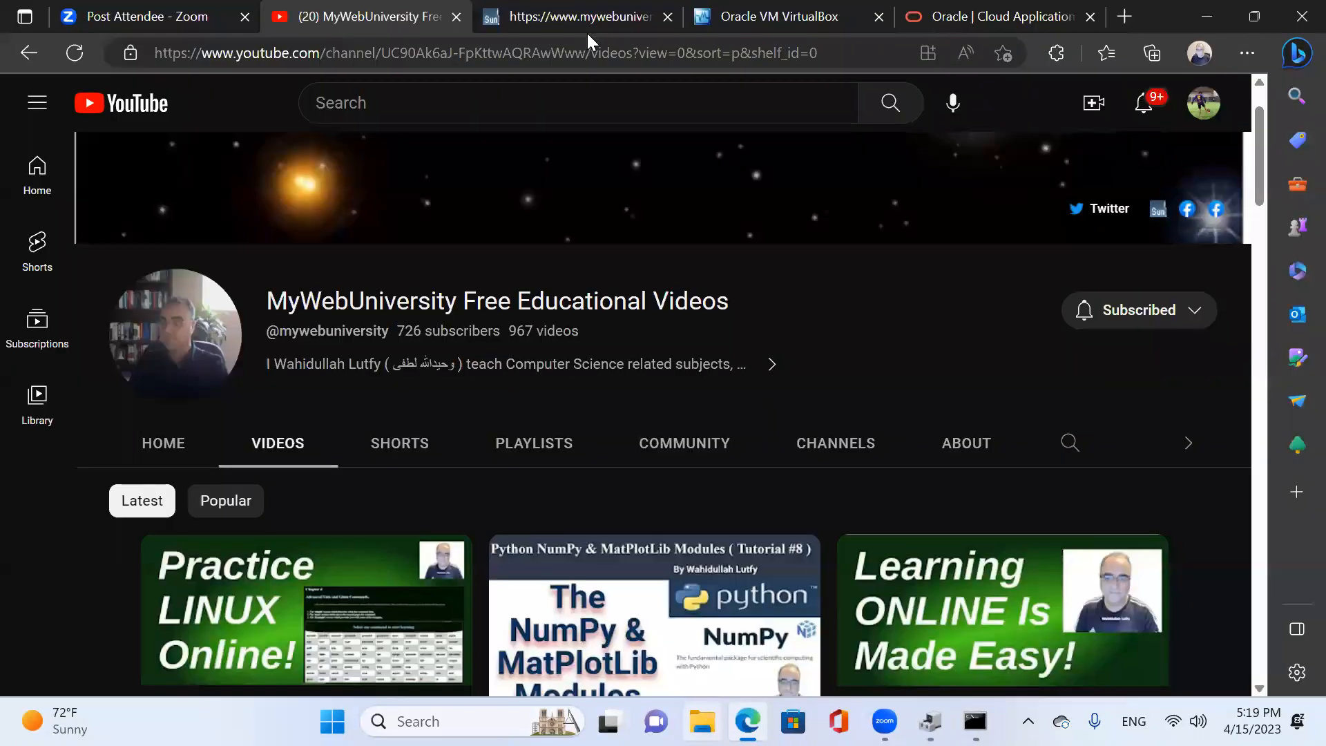
pyautogui.click(747, 18)
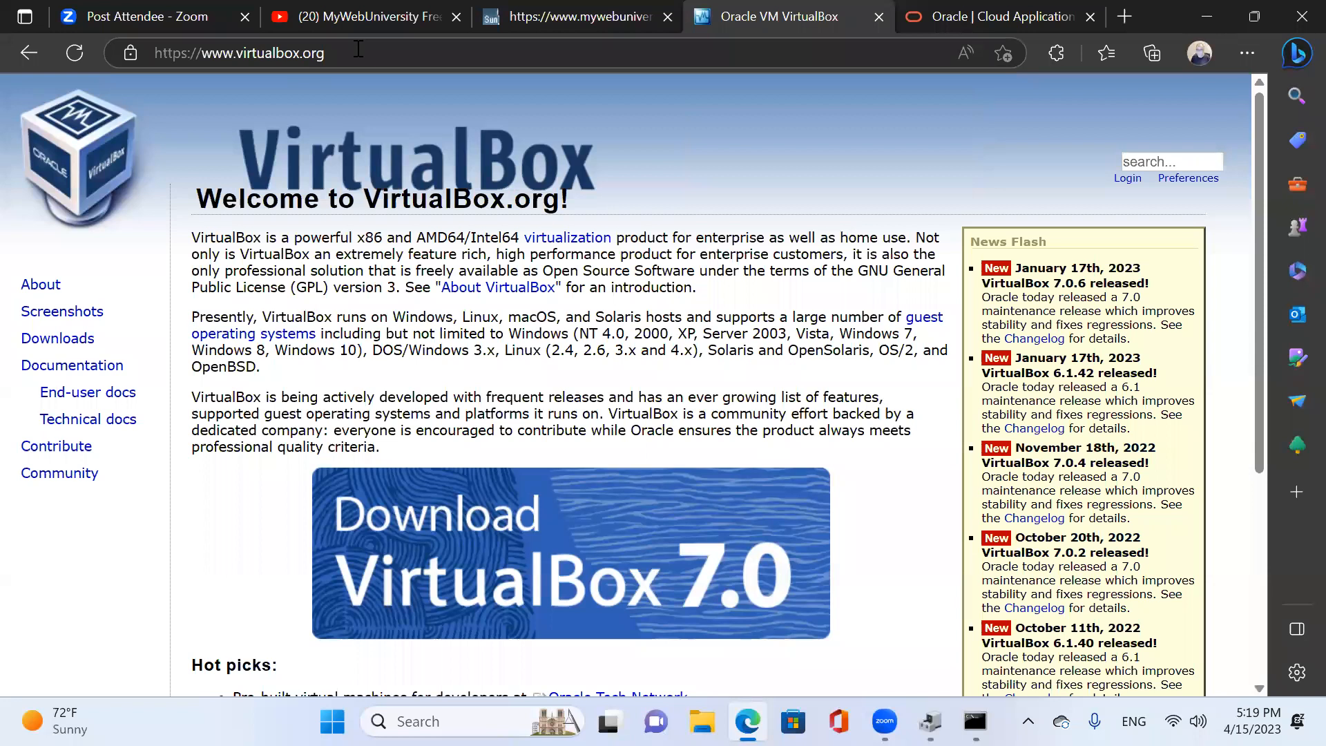
# - Select the virtualbox.org address, then switch to the Oracle home page tab
pyautogui.moveTo(355, 52); pyautogui.dragTo(207, 40)
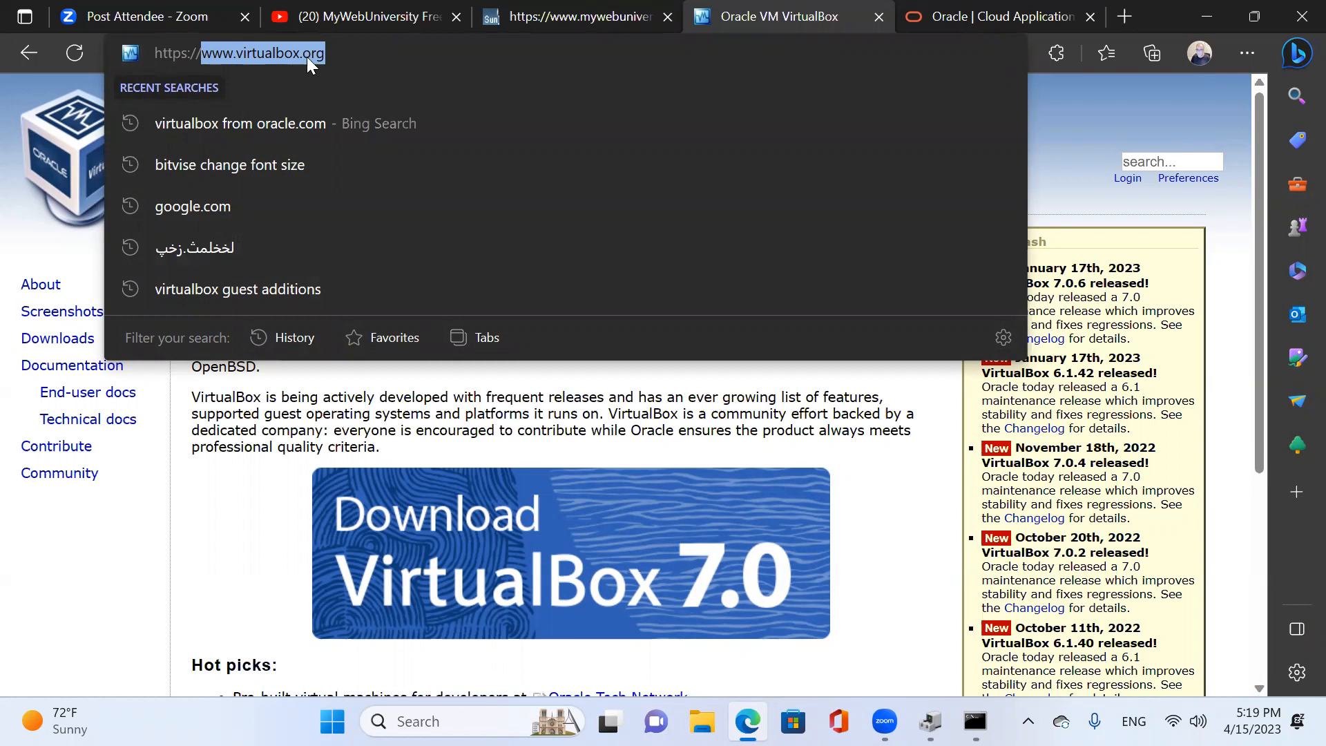
pyautogui.moveTo(364, 53); pyautogui.dragTo(72, 55)
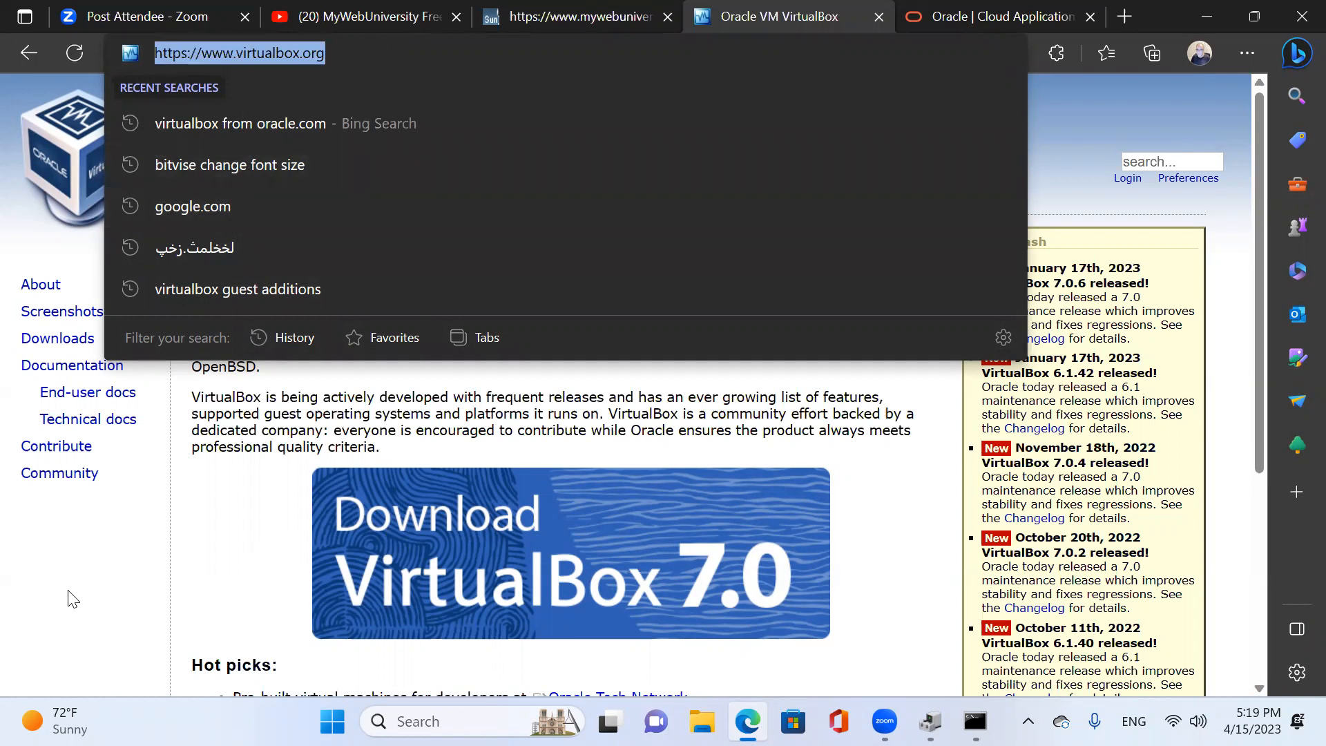
pyautogui.click(182, 476)
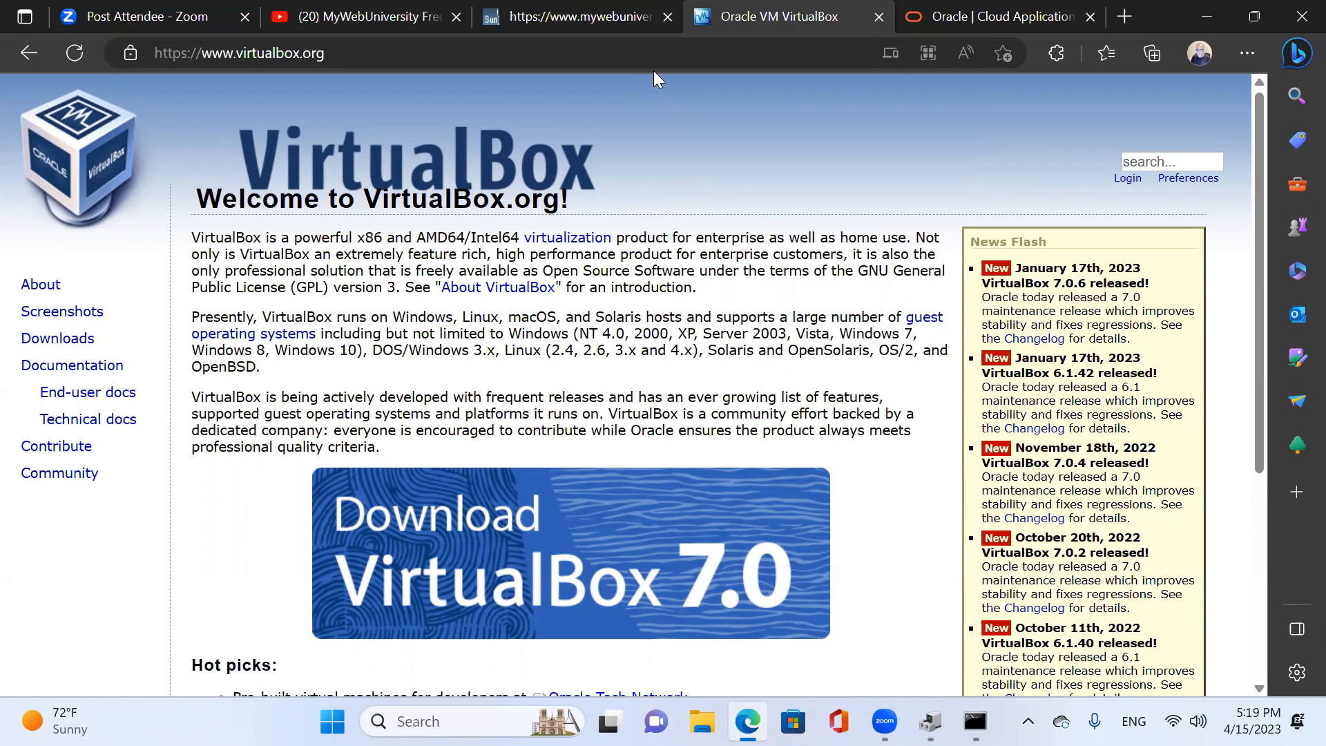
pyautogui.click(993, 19)
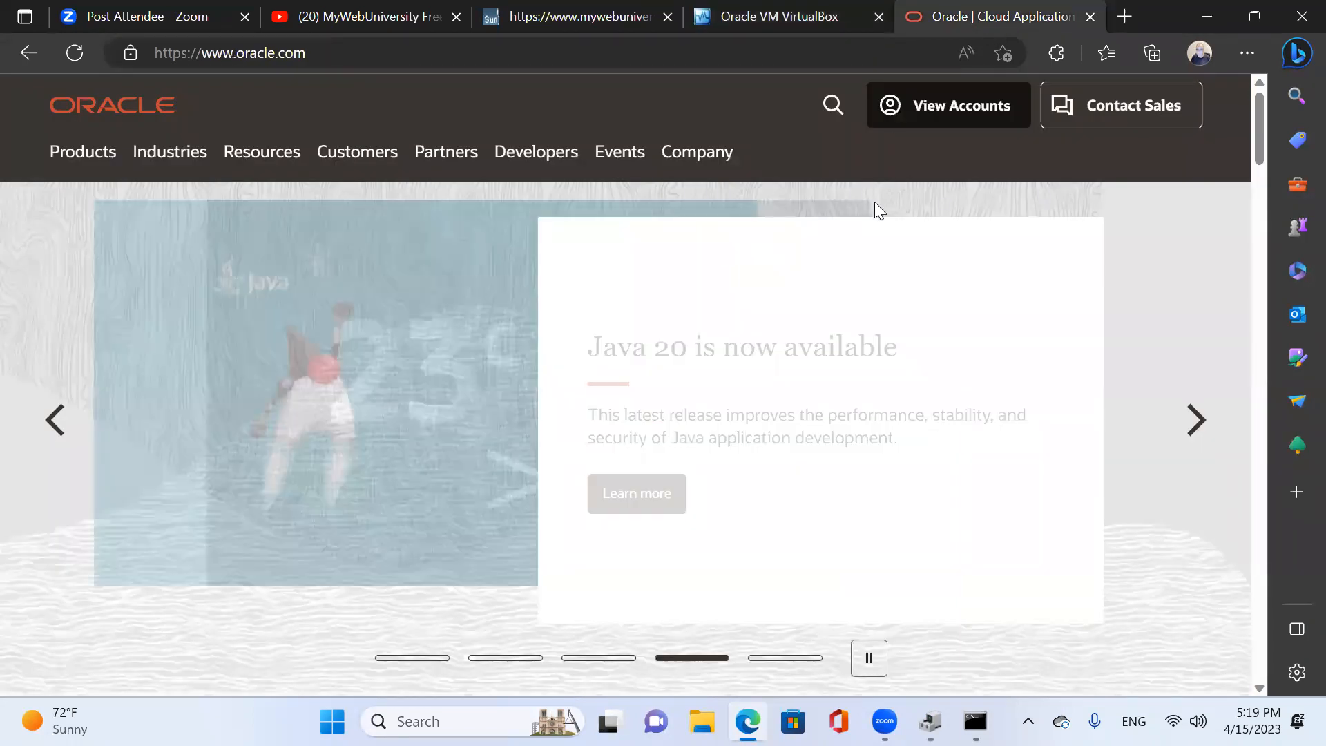
# - Search oracle.com for 'virtualbox', open the VM VirtualBox result, then return to virtualbox.org
pyautogui.click(832, 105)
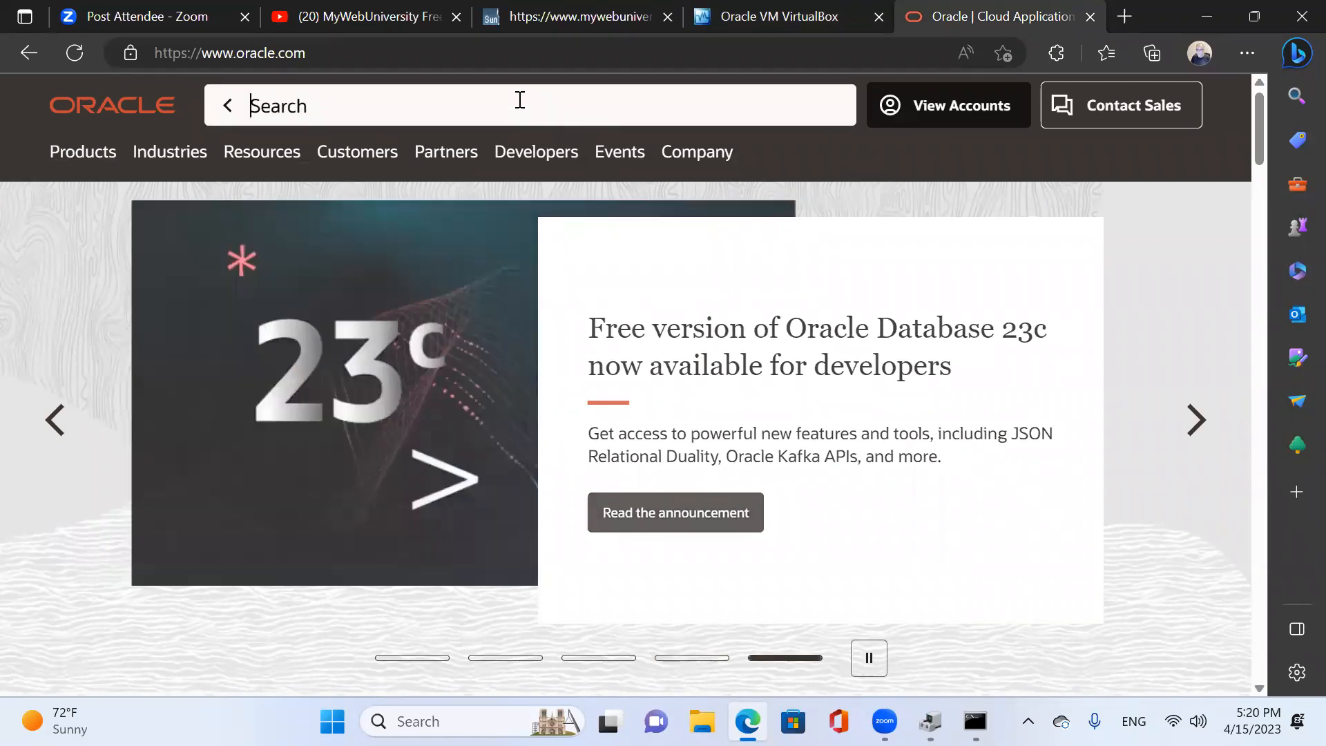
pyautogui.write('virtualbox')
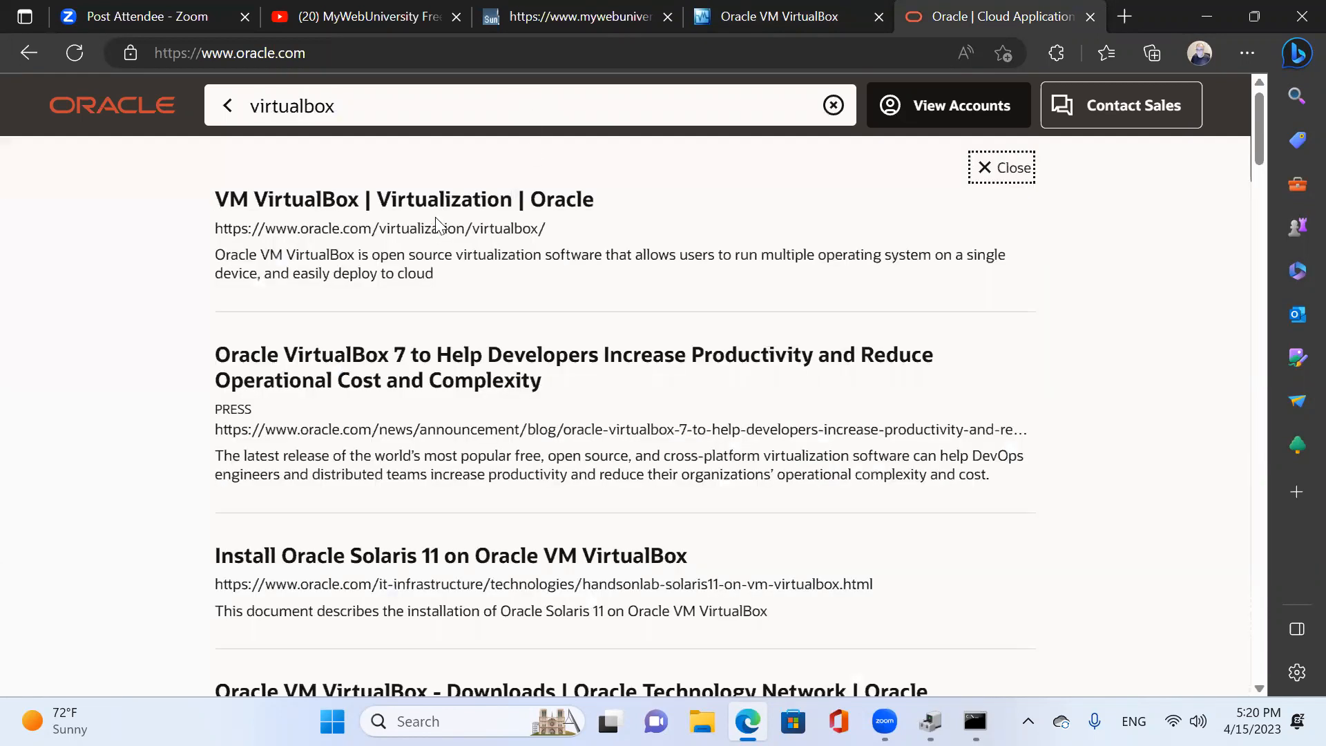
pyautogui.click(283, 202)
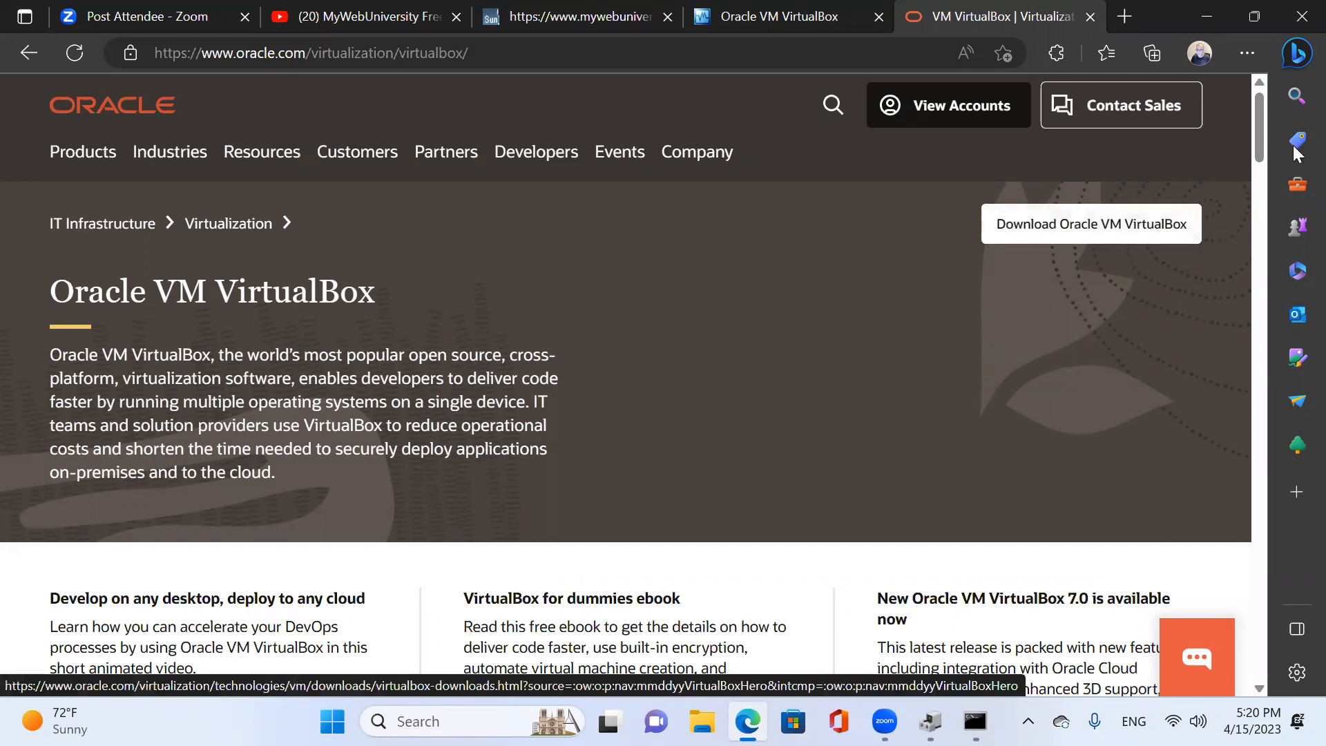
pyautogui.scroll(-4, 1255, 134)
pyautogui.moveTo(1255, 161); pyautogui.dragTo(1257, 121)
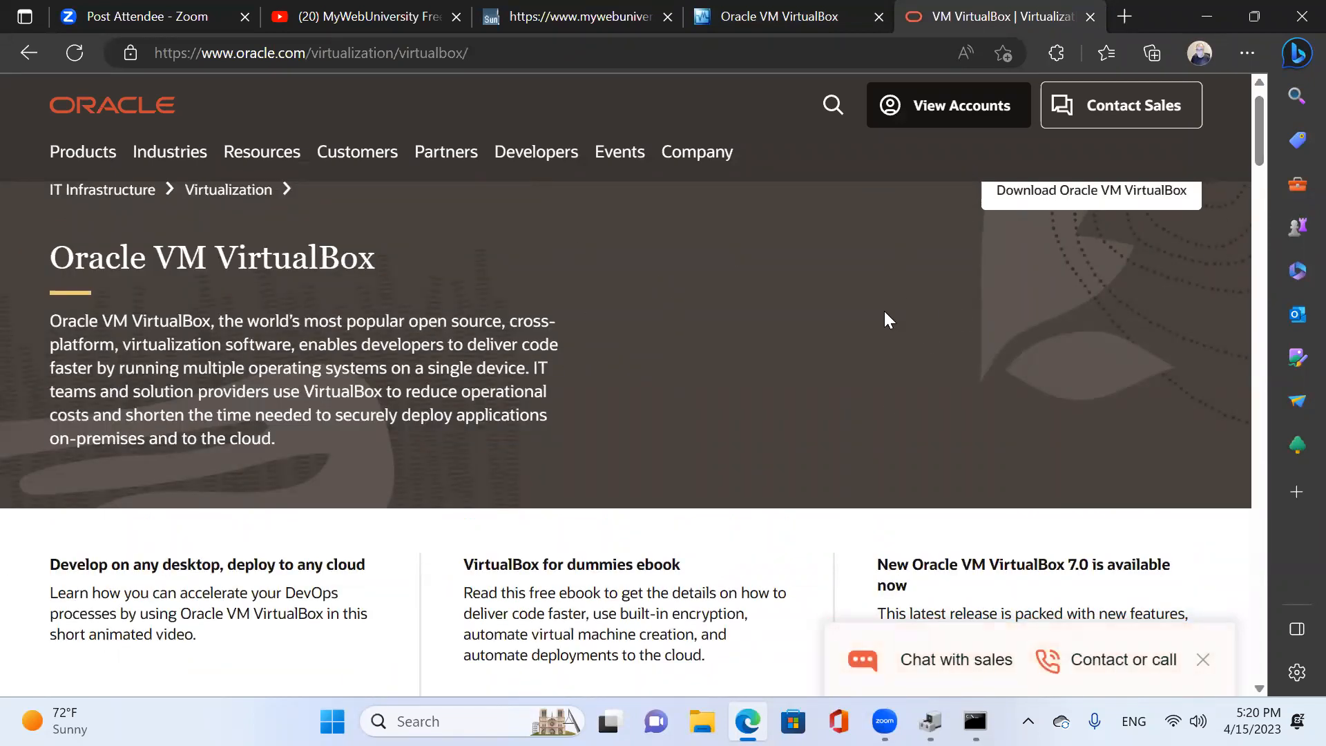
pyautogui.click(744, 18)
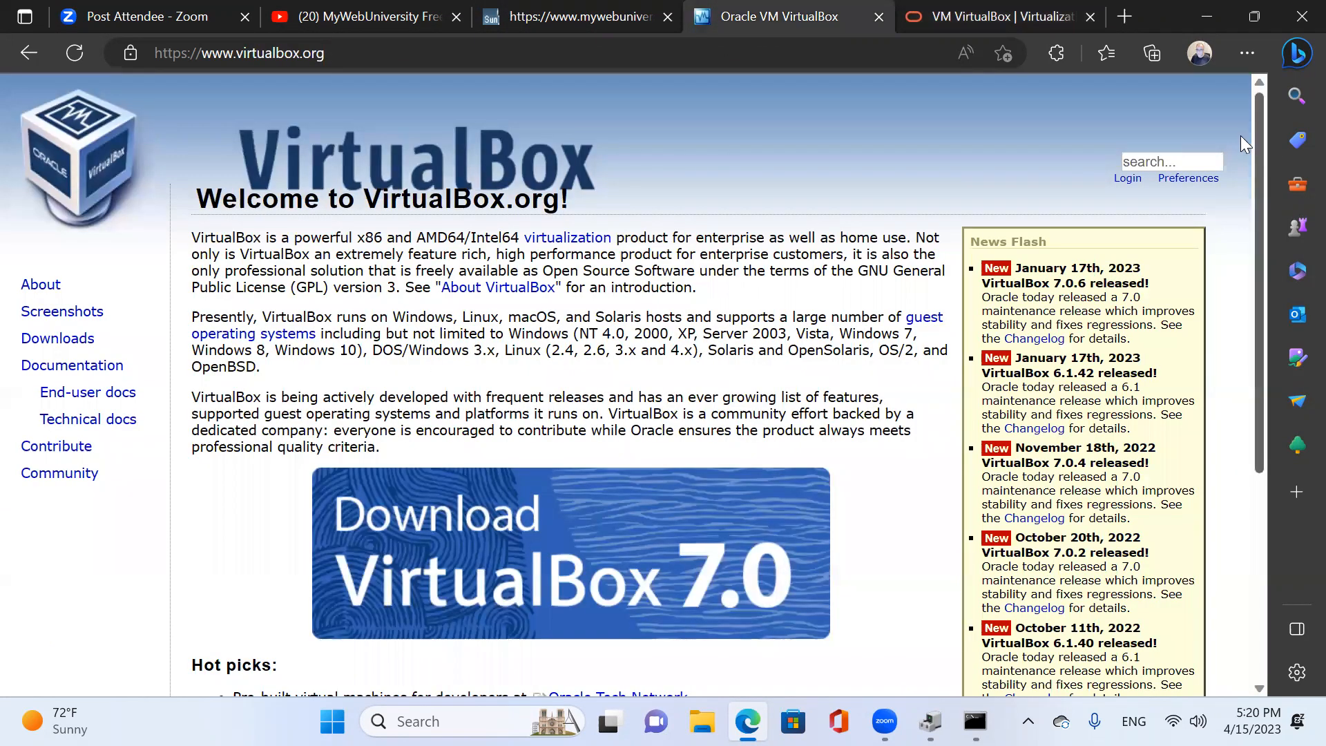
# - Follow the virtualbox.org Downloads link to the VirtualBox 7.0.6 platform packages page
pyautogui.moveTo(1259, 167)
pyautogui.mouseDown()
pyautogui.moveTo(1272, 213)
pyautogui.moveTo(1277, 163)
pyautogui.mouseUp()
pyautogui.moveTo(1277, 163); pyautogui.dragTo(1279, 129)
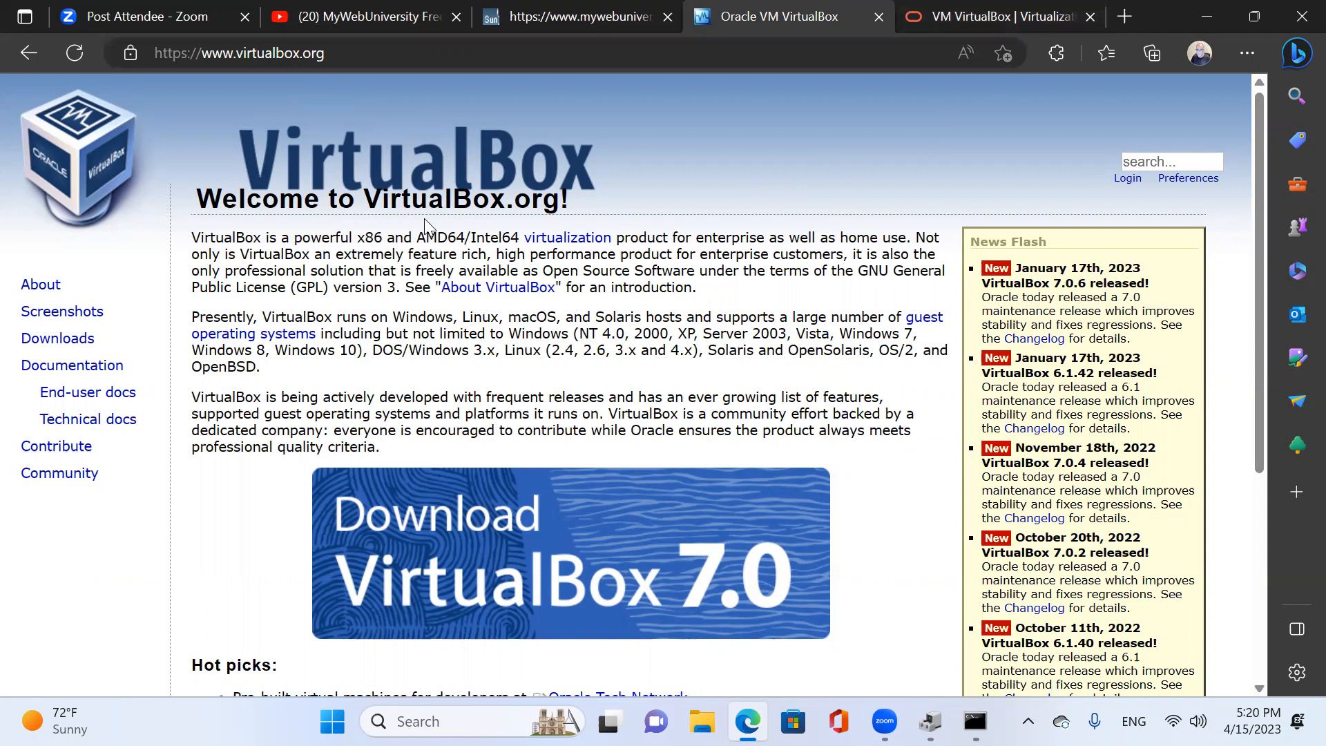
pyautogui.doubleClick(67, 340)
pyautogui.click(67, 340)
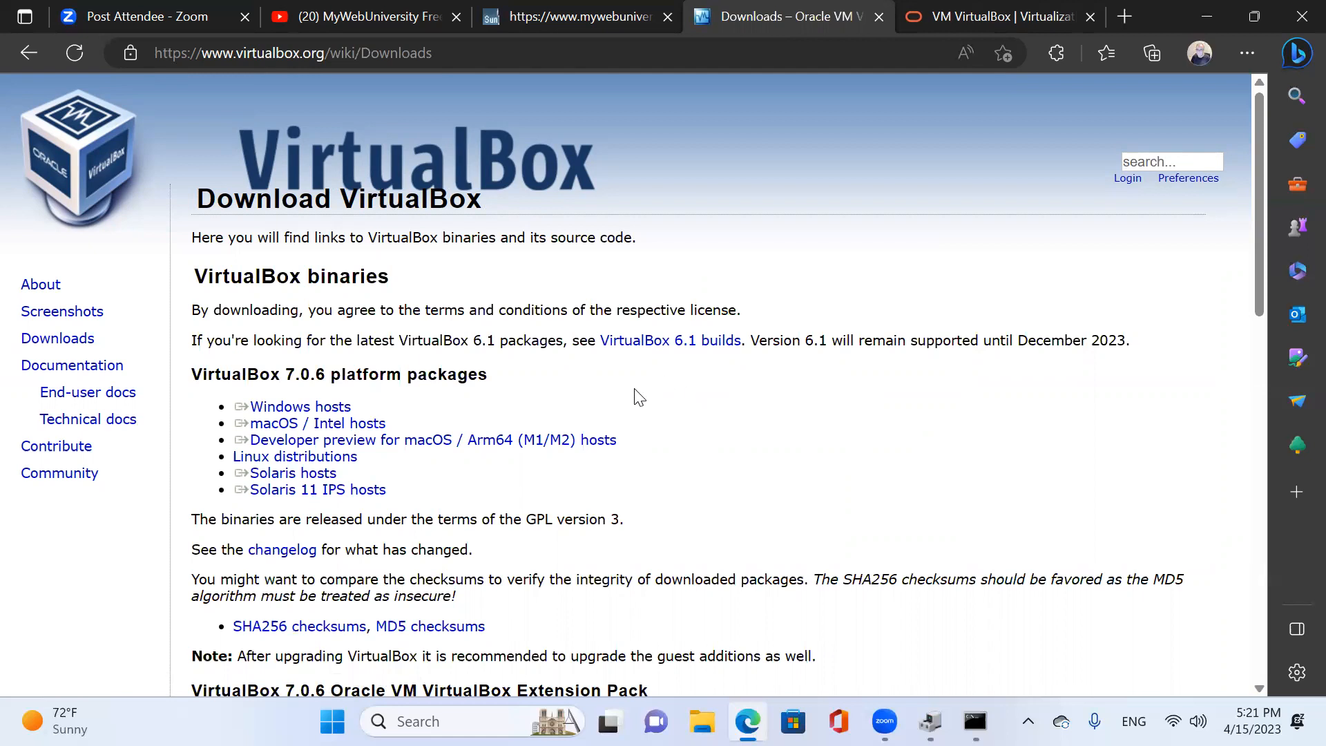
# - Download the 105 MB VirtualBox-7.0.6-155176-Win installer via the Windows hosts link and open it
pyautogui.moveTo(429, 408); pyautogui.dragTo(234, 410)
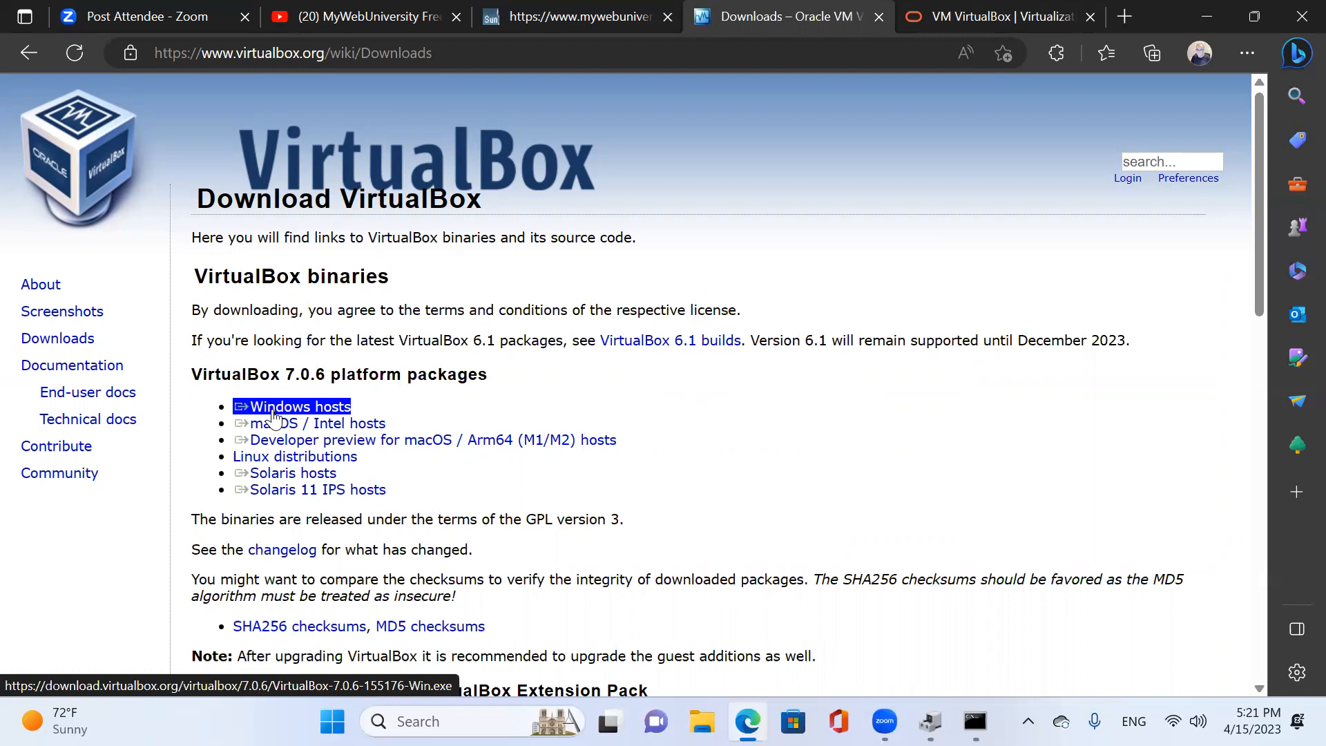
pyautogui.click(294, 399)
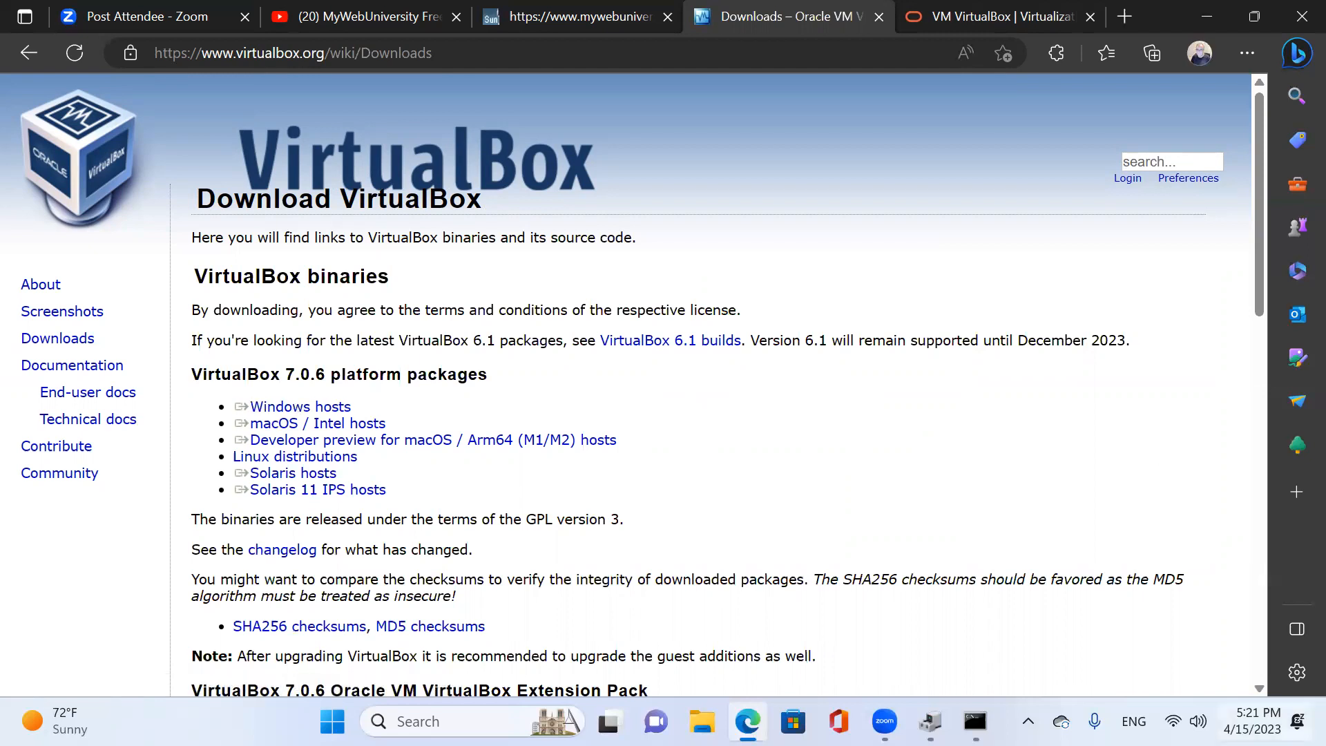
pyautogui.moveTo(747, 721)
pyautogui.moveTo(1260, 259); pyautogui.dragTo(1258, 286)
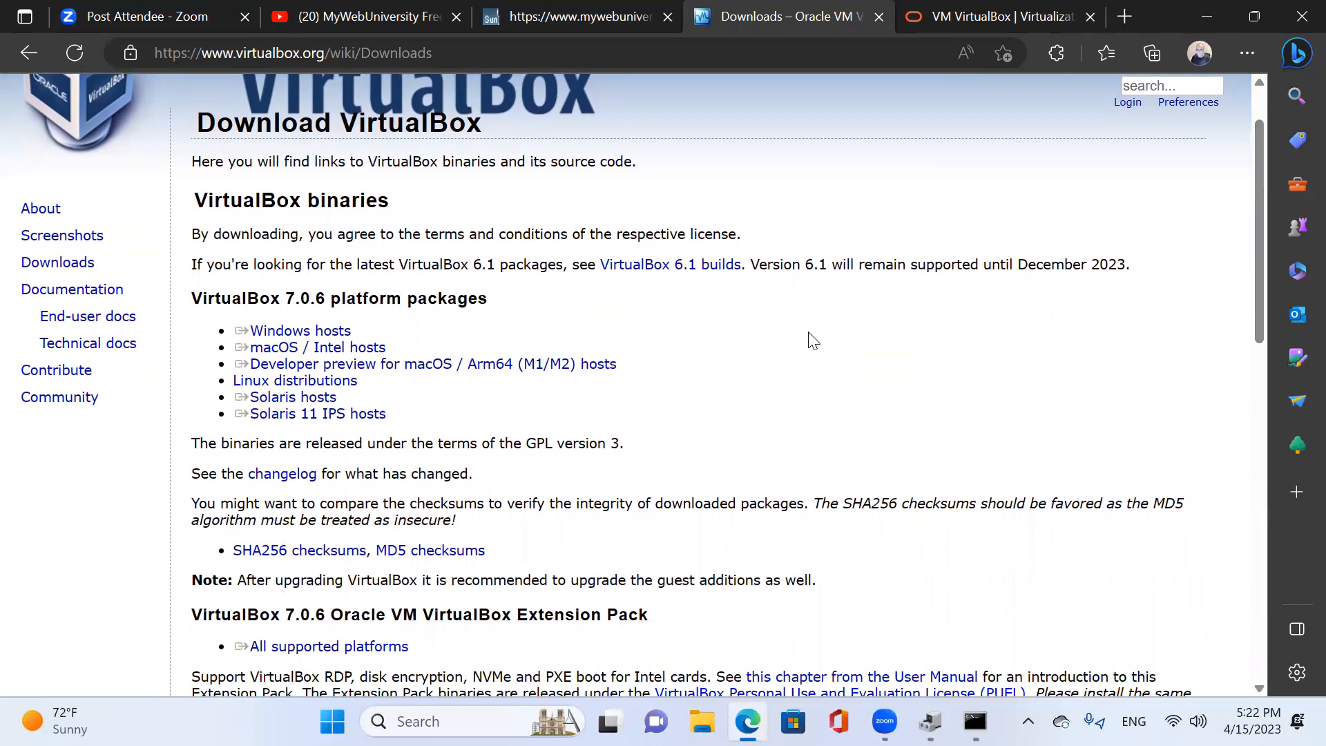
pyautogui.click(297, 335)
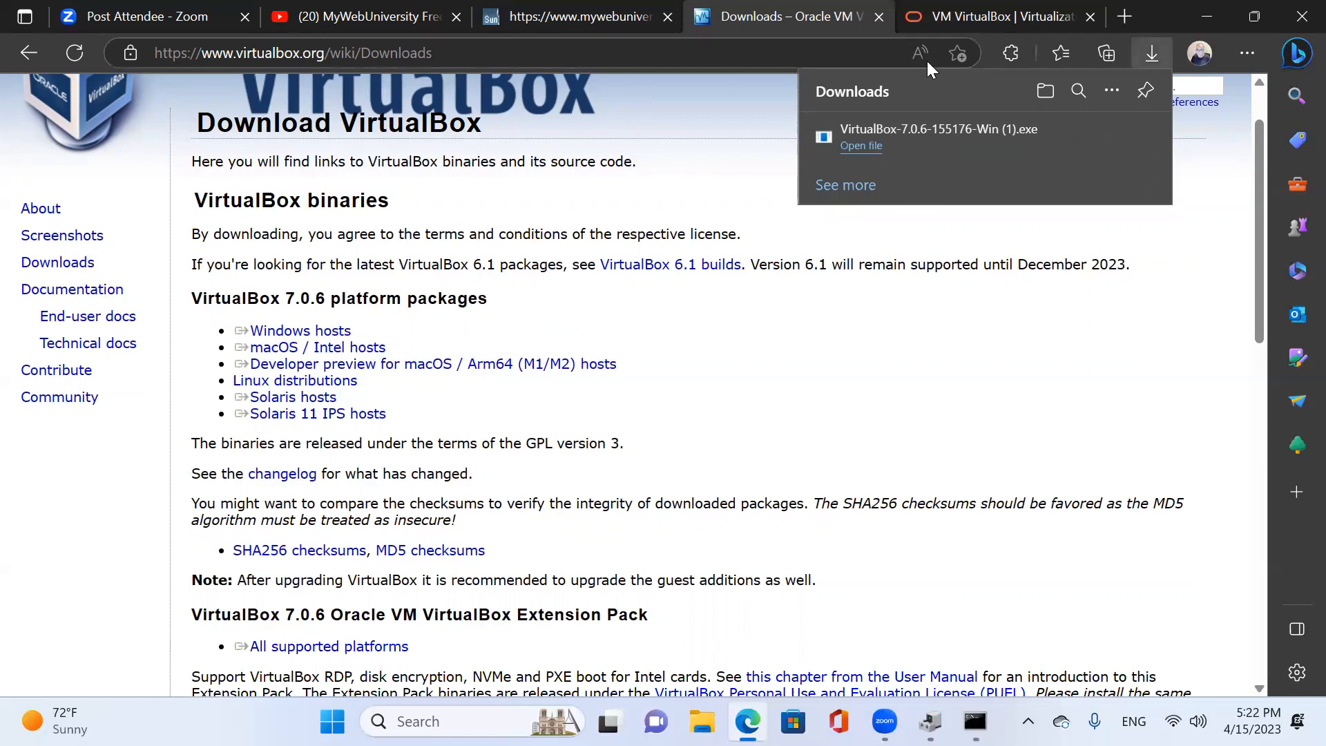
pyautogui.click(860, 146)
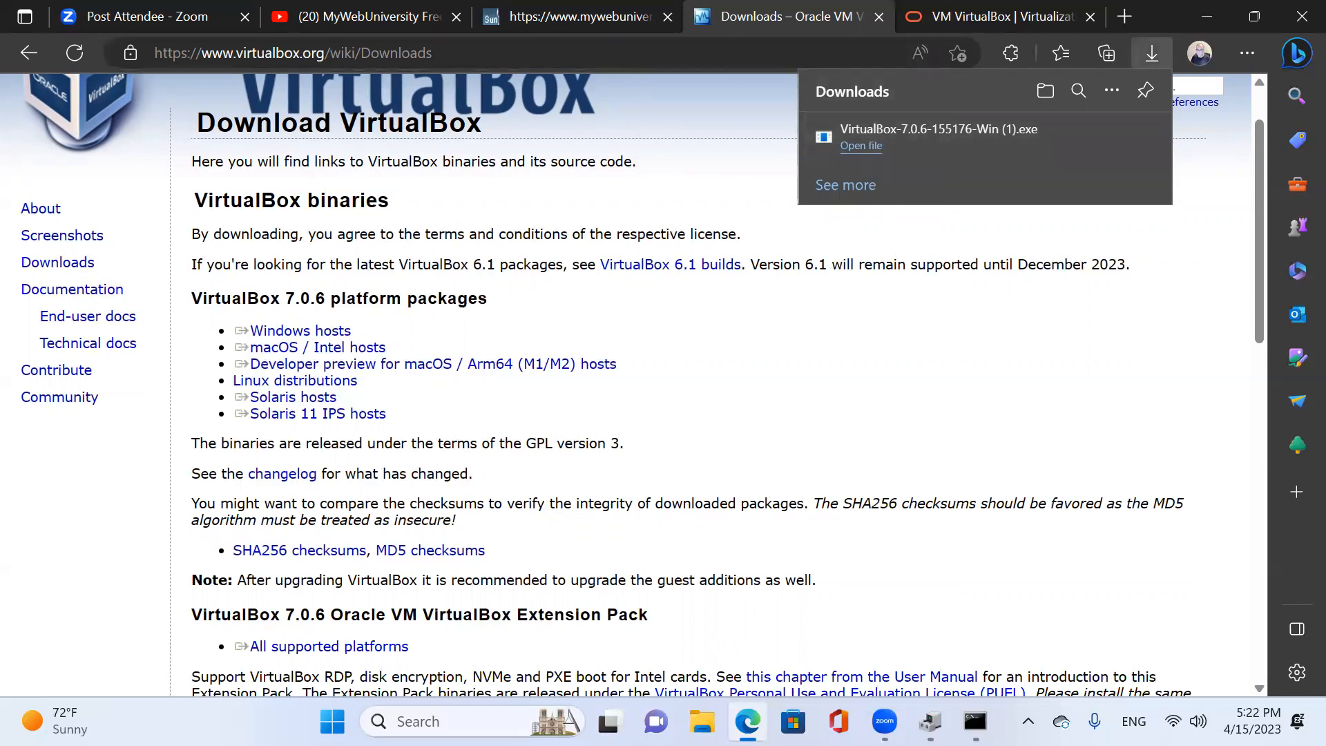
# - Open File Explorer to the Downloads folder showing the VirtualBox installers
pyautogui.click(702, 721)
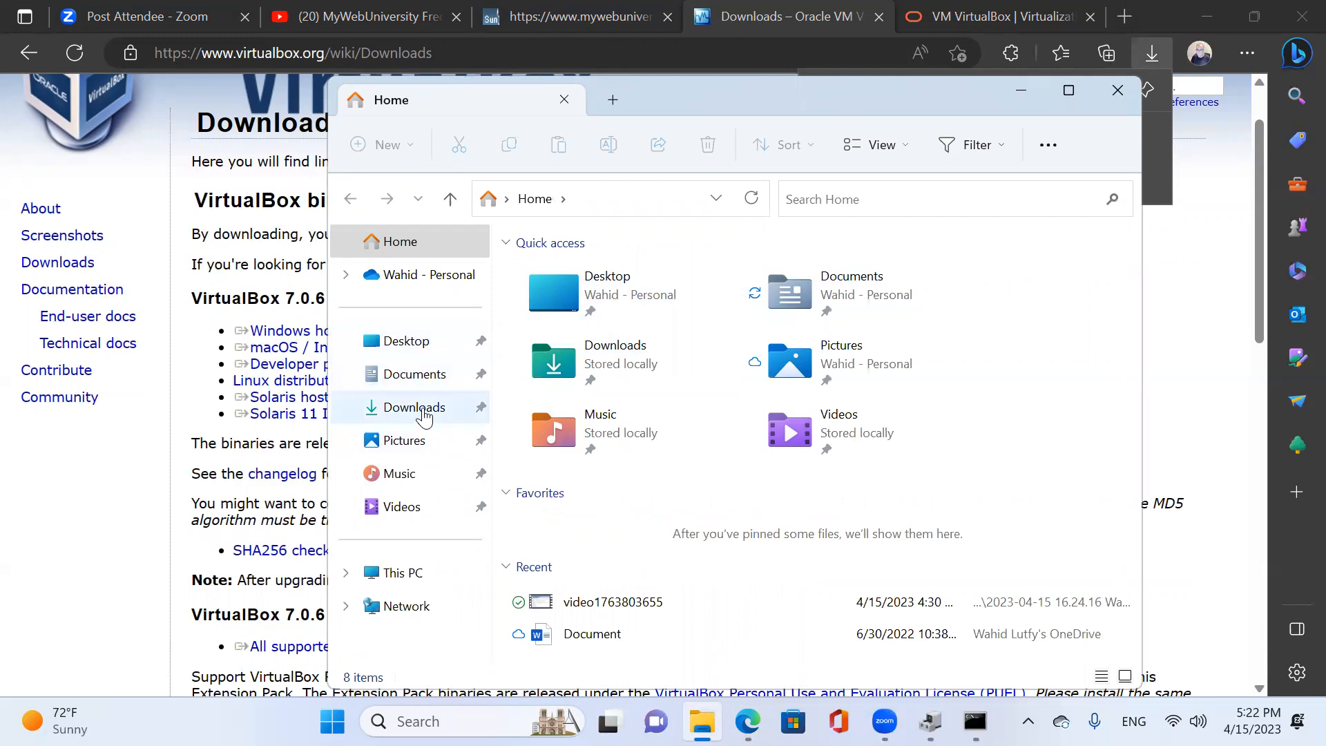
pyautogui.click(422, 411)
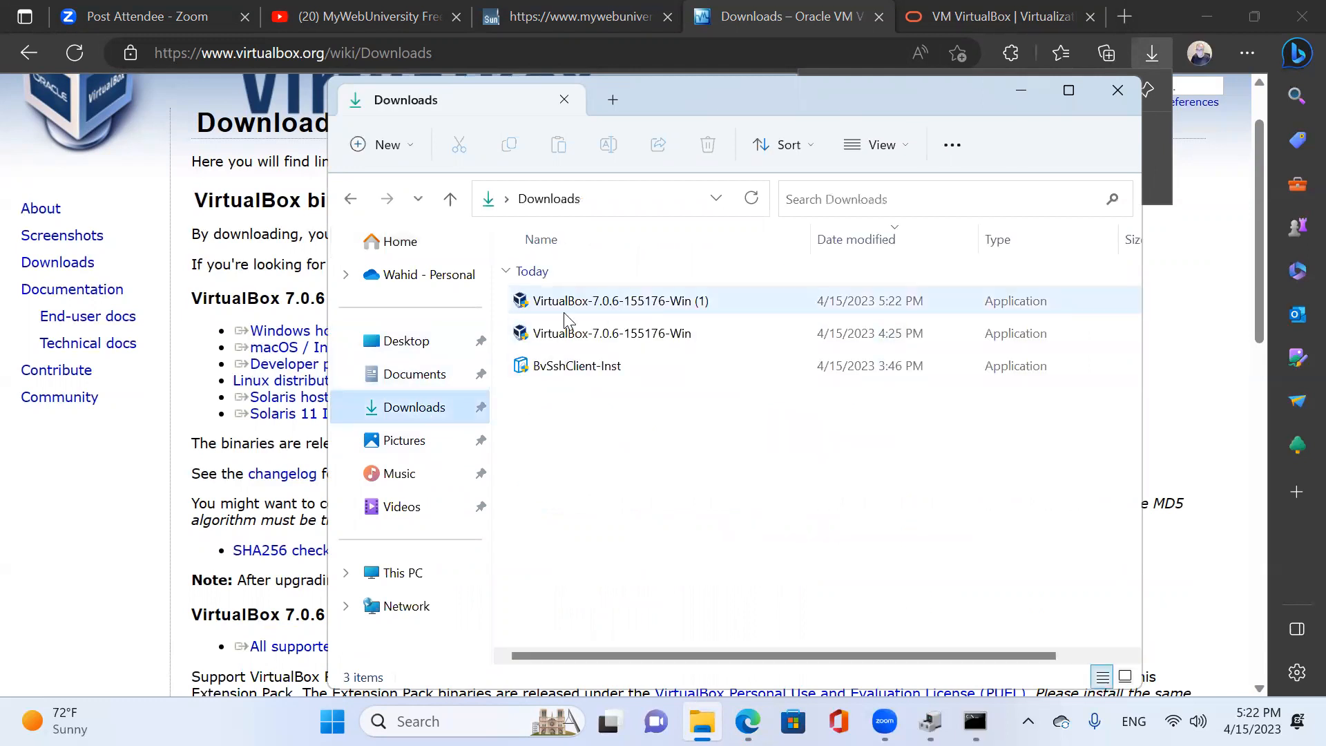
pyautogui.rightClick(635, 302)
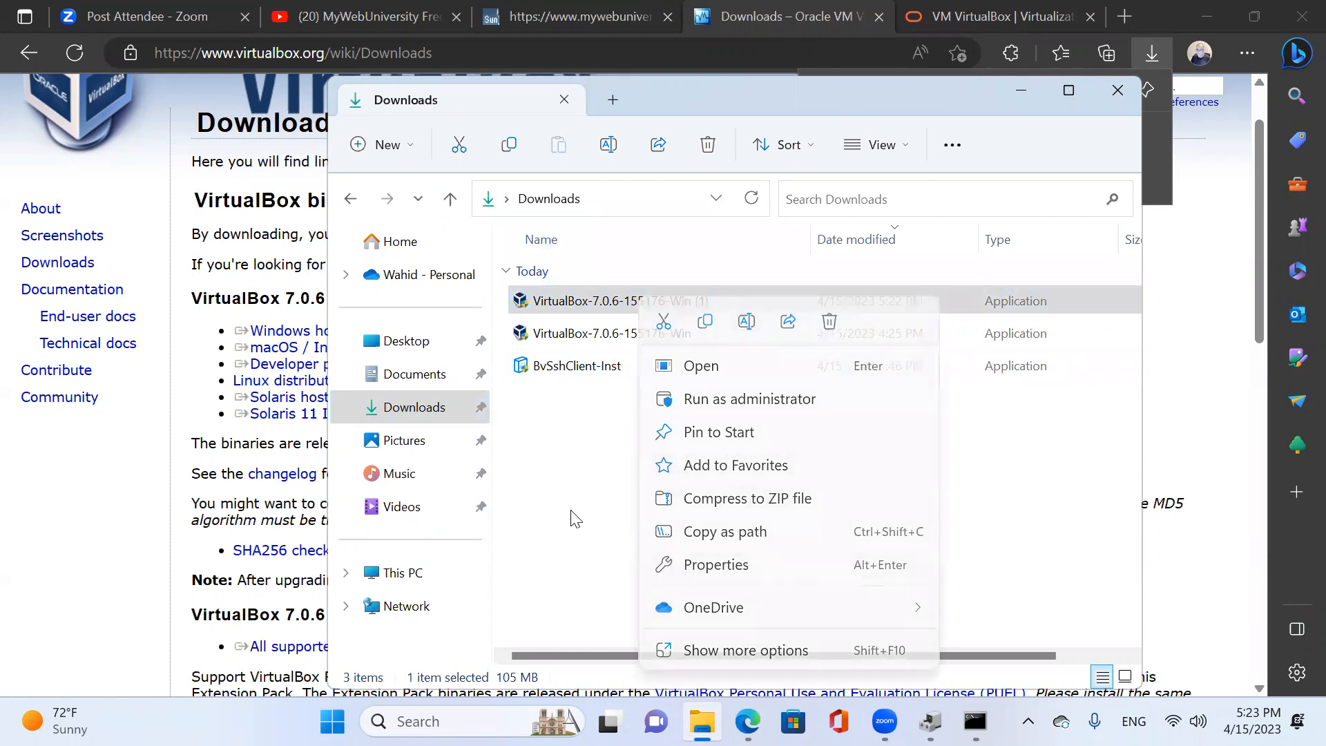
pyautogui.click(570, 536)
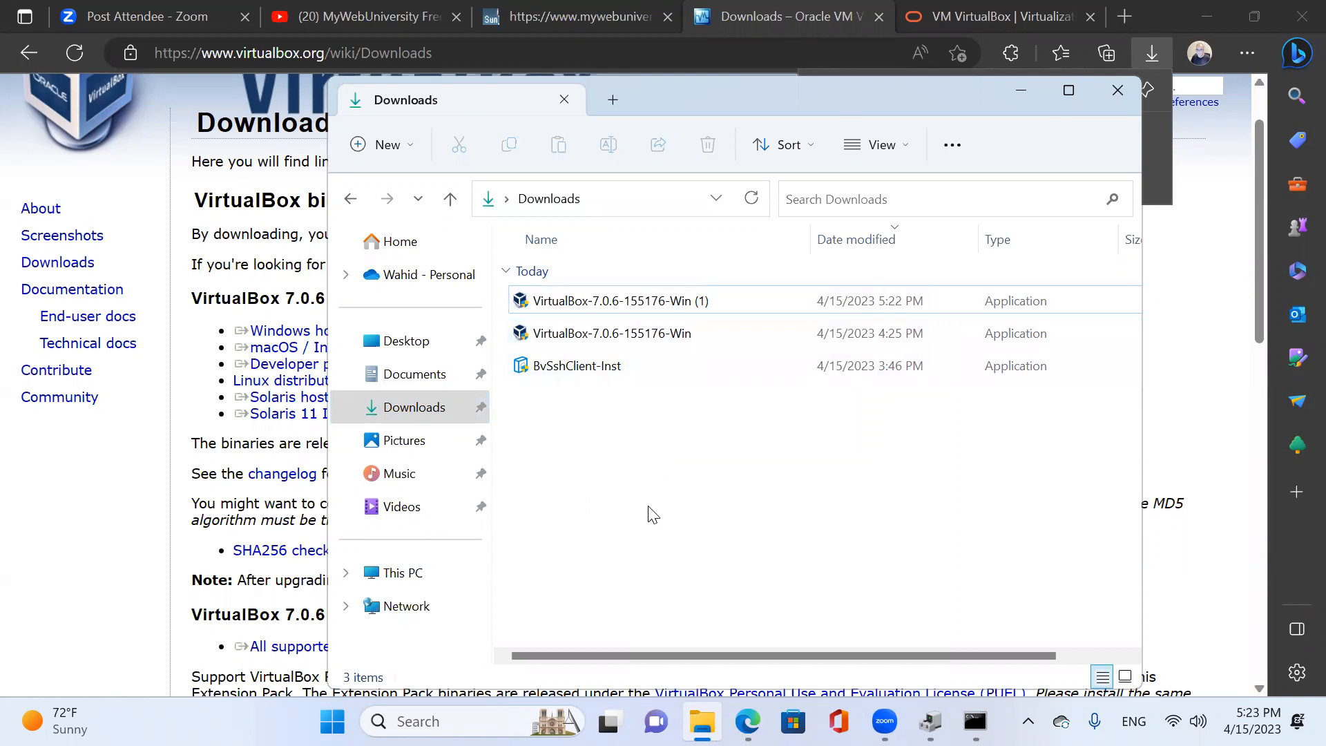
# - Delete the older VirtualBox-7.0.6 installer from Downloads
pyautogui.click(665, 337)
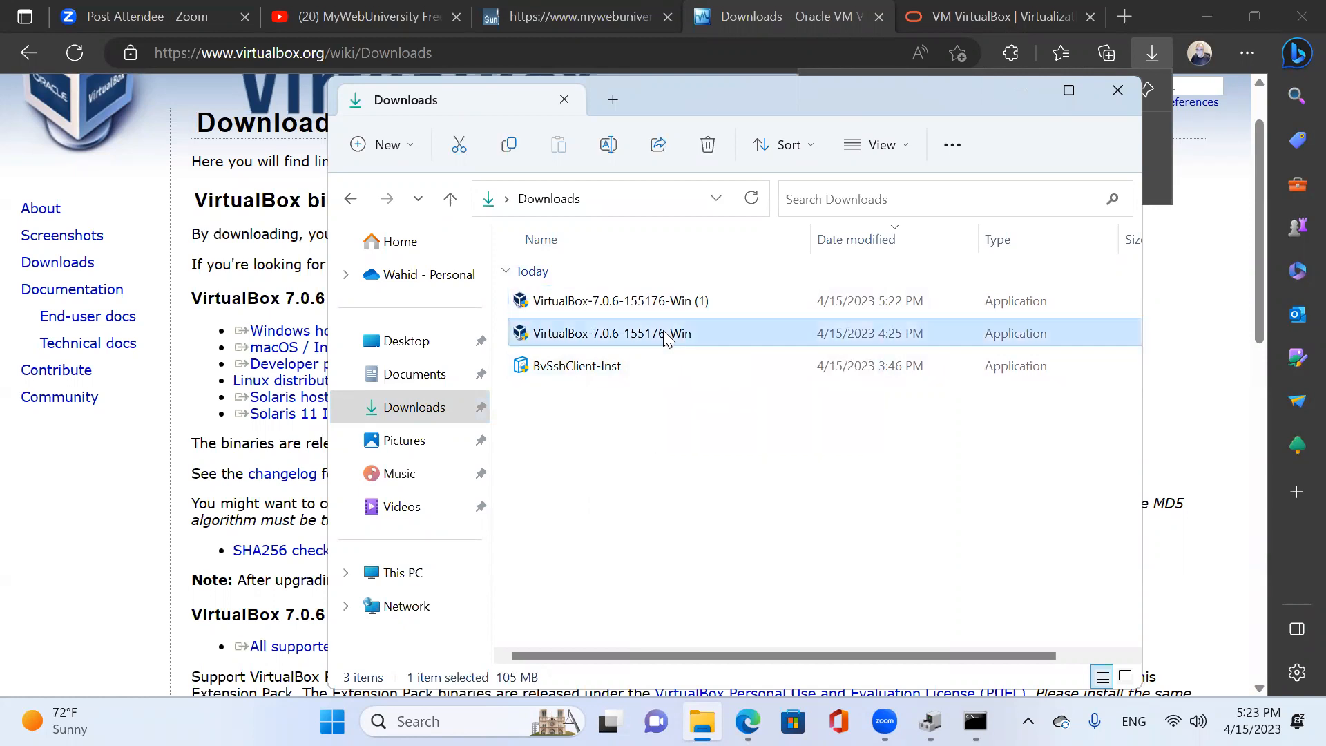
pyautogui.rightClick(665, 337)
pyautogui.moveTo(692, 618)
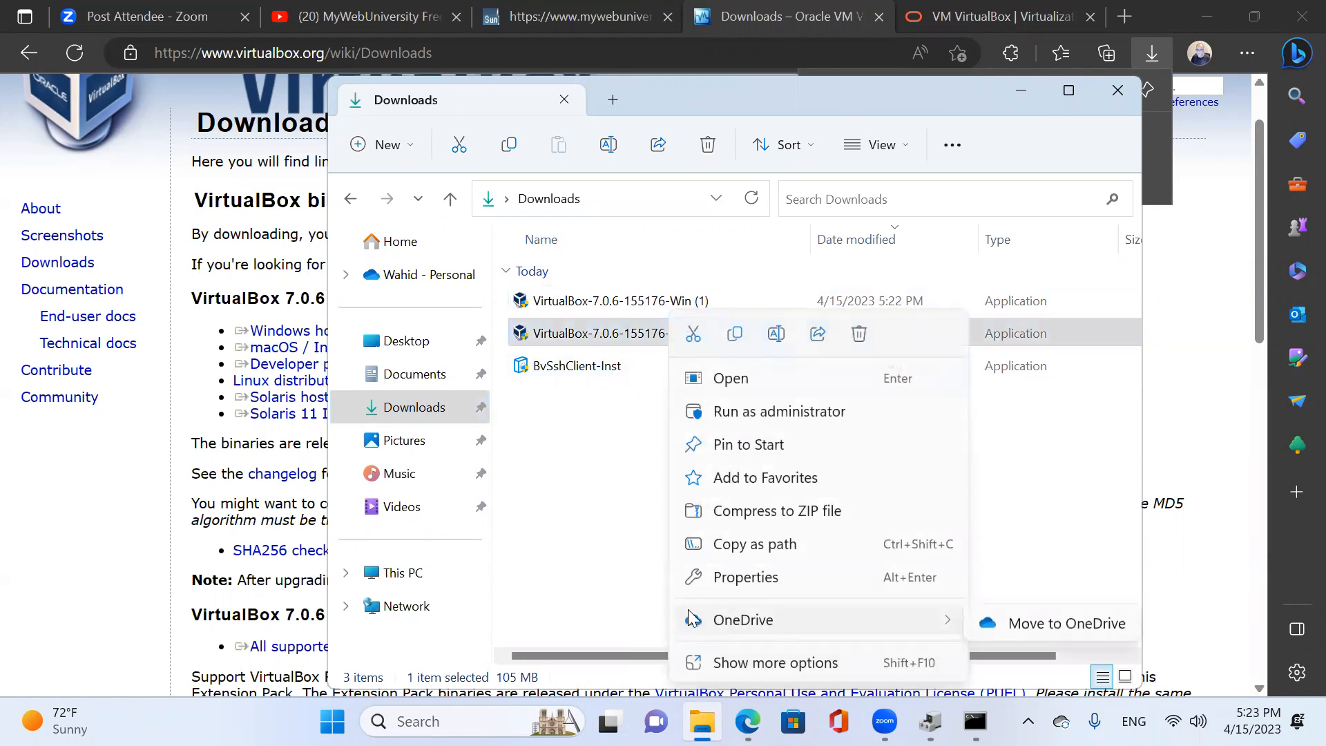
pyautogui.moveTo(1264, 299); pyautogui.dragTo(1263, 366)
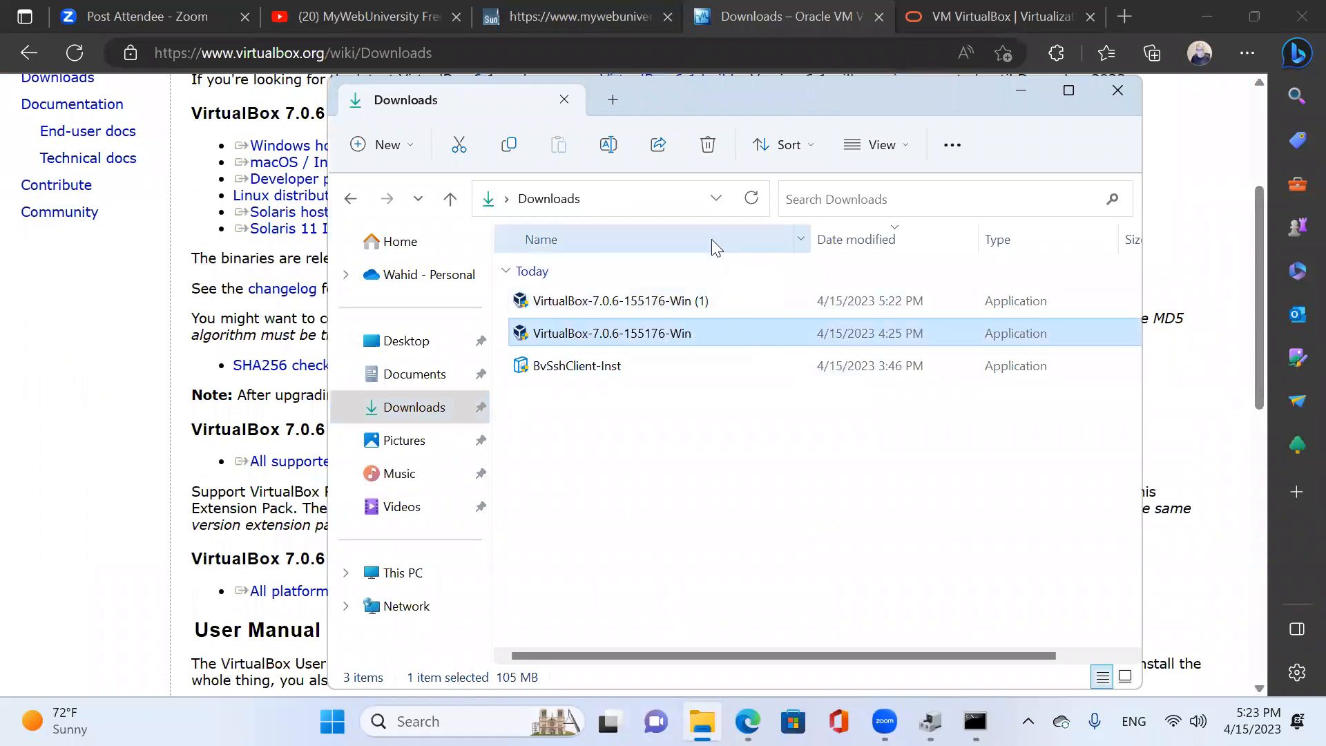
pyautogui.rightClick(681, 328)
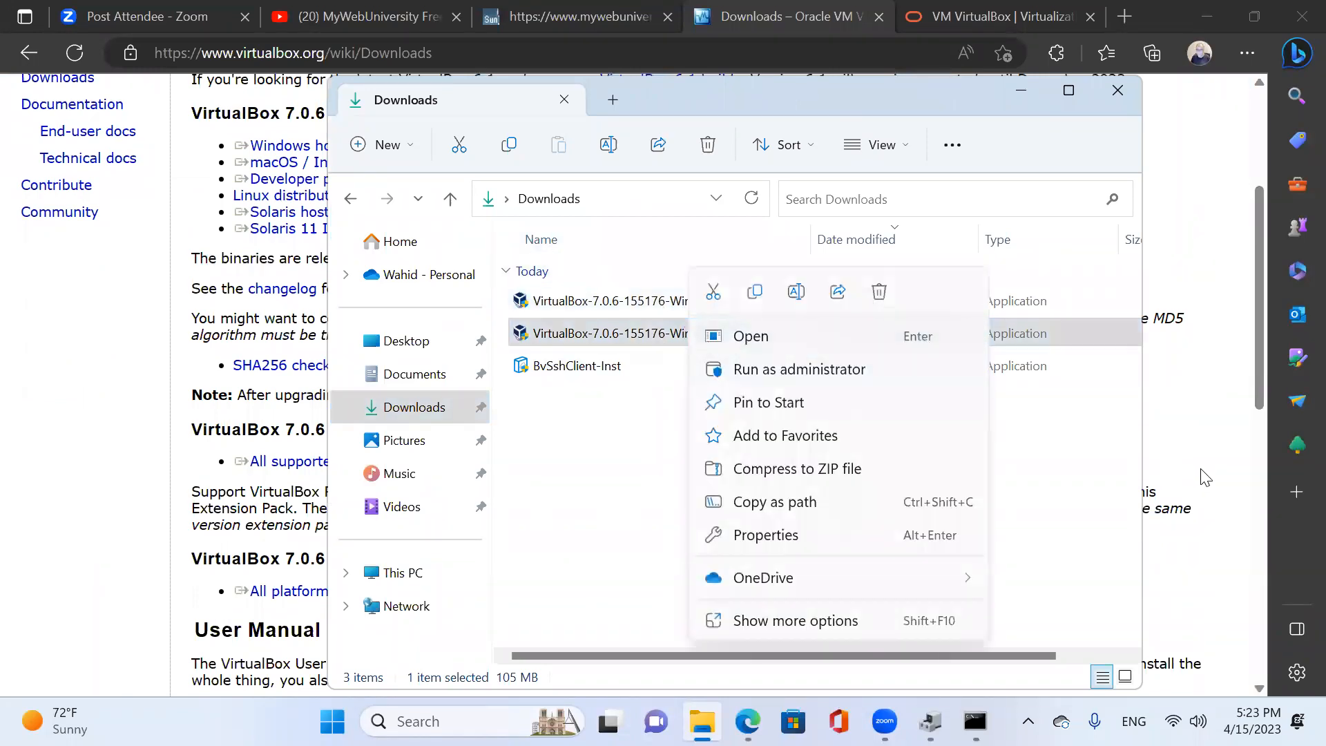
pyautogui.click(878, 291)
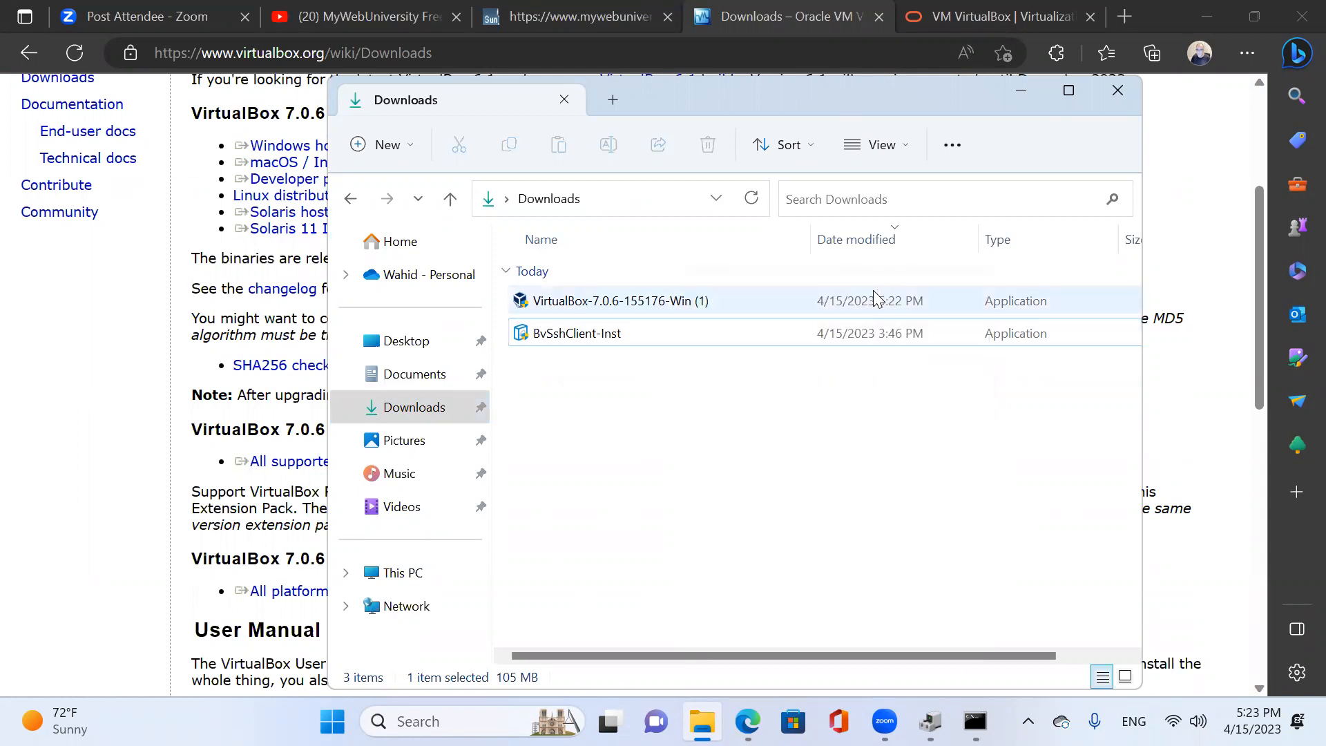
# - Delete the VirtualBox-7.0.6-155176-Win (1) copy, leaving only BvSshClient-Inst
pyautogui.rightClick(663, 308)
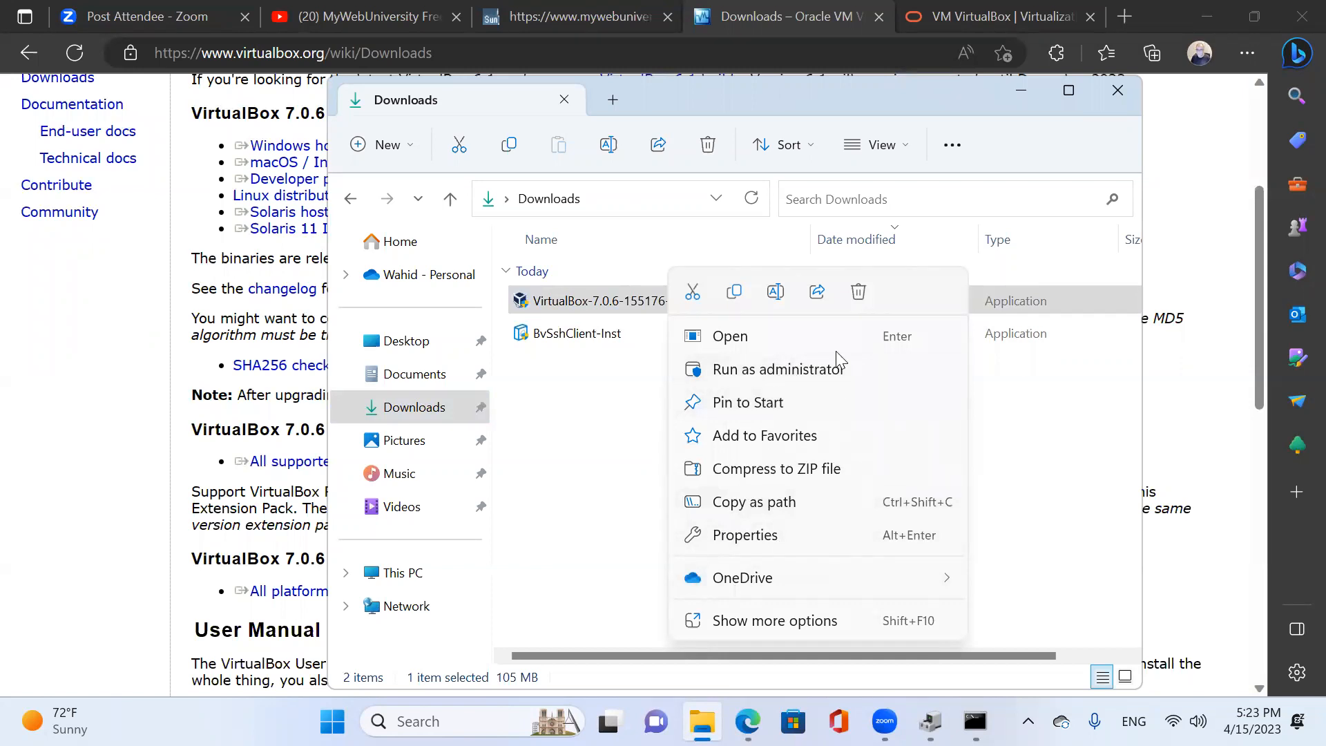
pyautogui.click(858, 291)
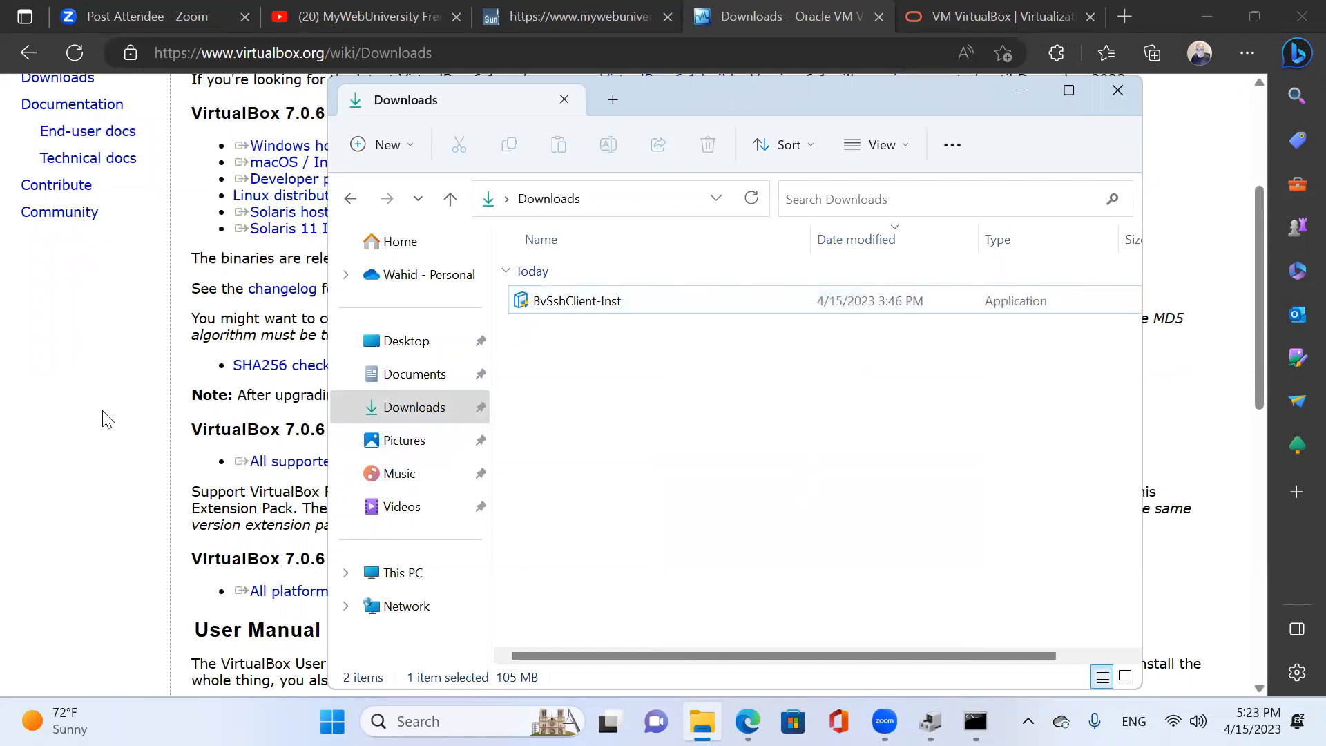
pyautogui.click(107, 419)
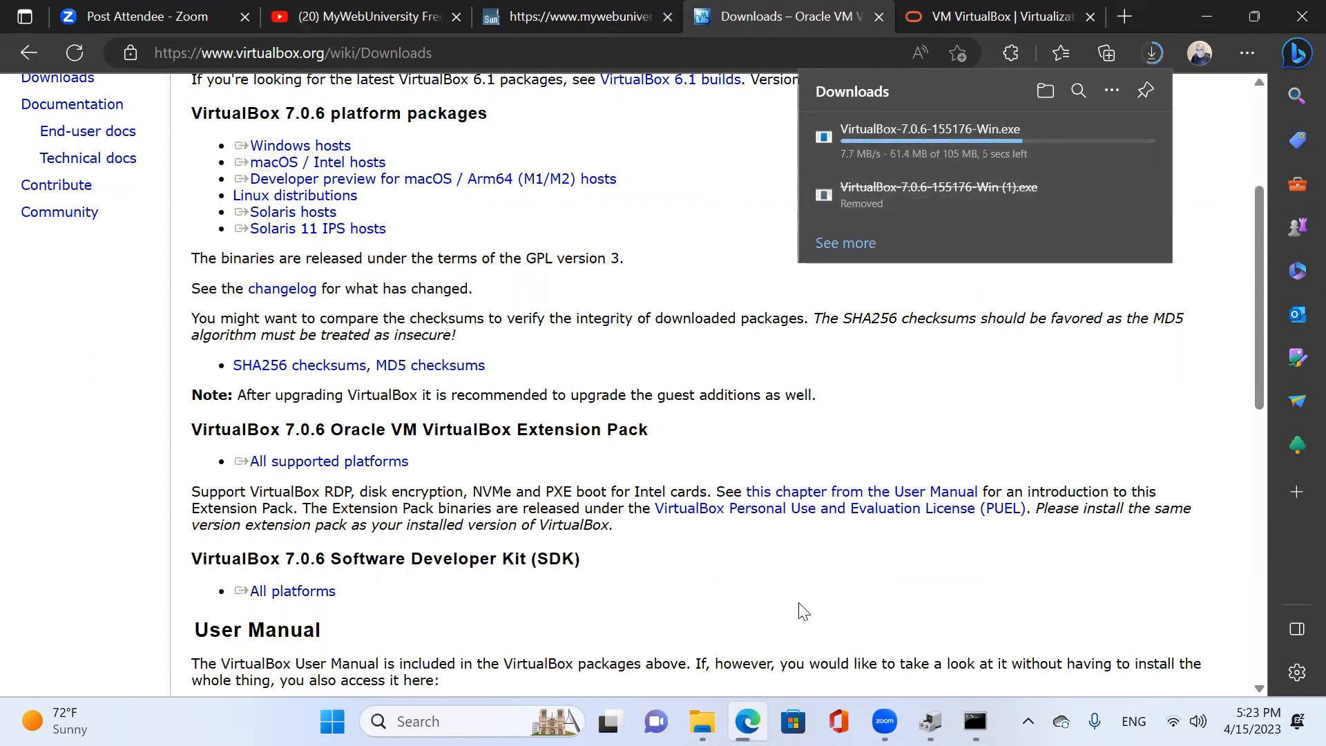
# - Return to the Downloads folder, where the new VirtualBox-7.0.6-155176-Win installer now appears
pyautogui.click(702, 721)
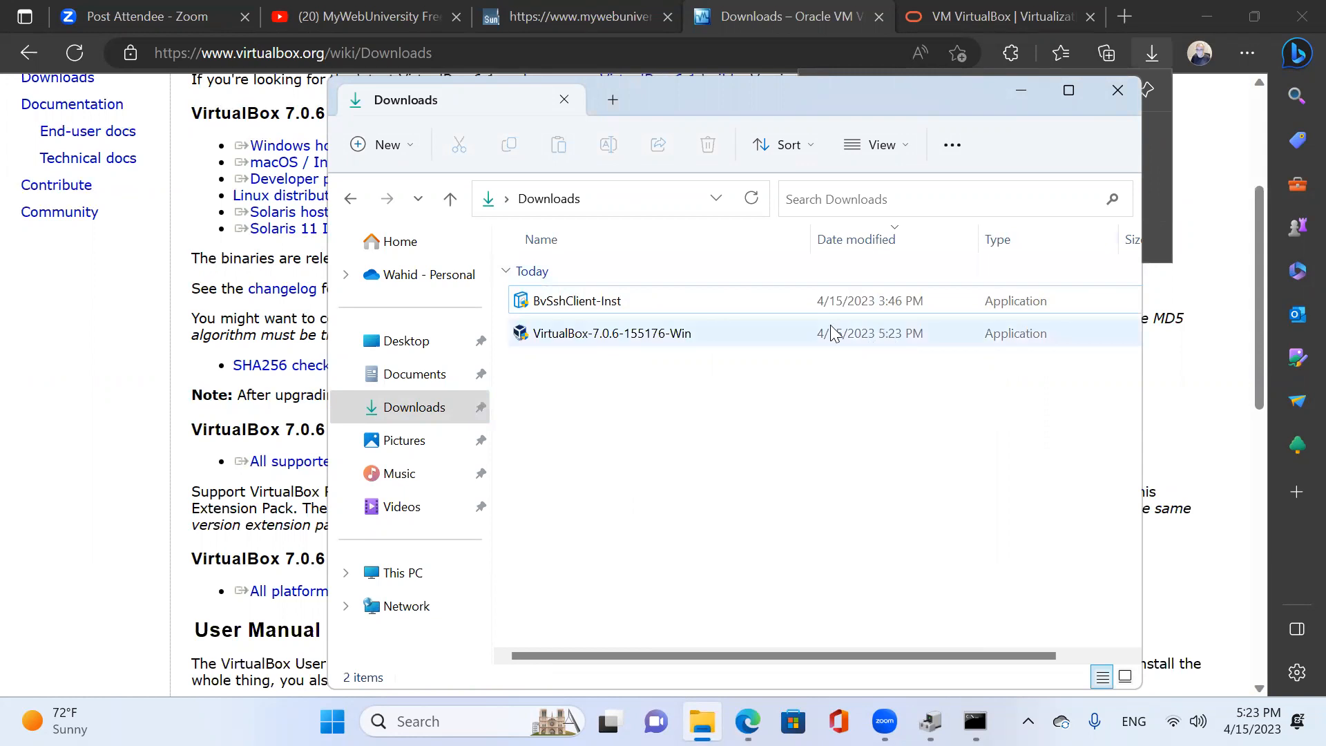
pyautogui.moveTo(590, 347)
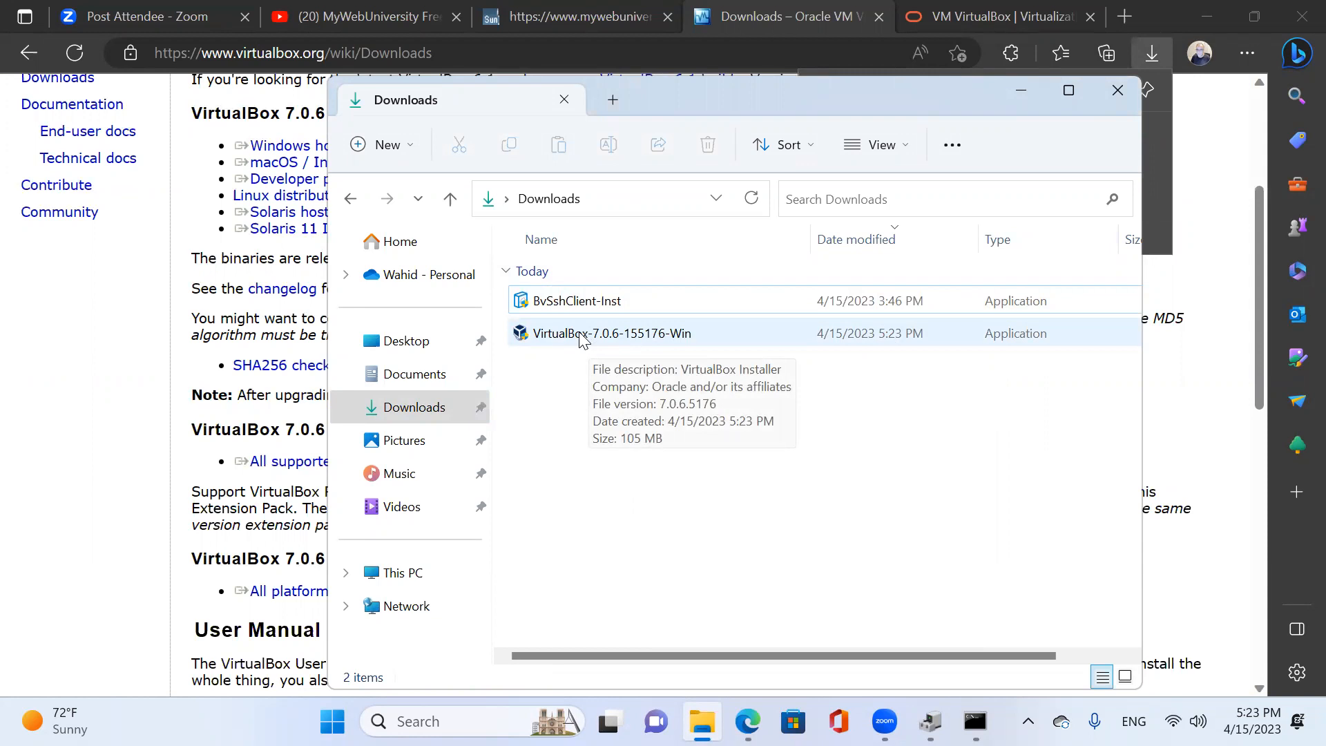
# - Run the VirtualBox 7.0.6 installer, acknowledge the Visual C++ 2019 Redistributable requirement, and open a new Edge tab
pyautogui.doubleClick(580, 337)
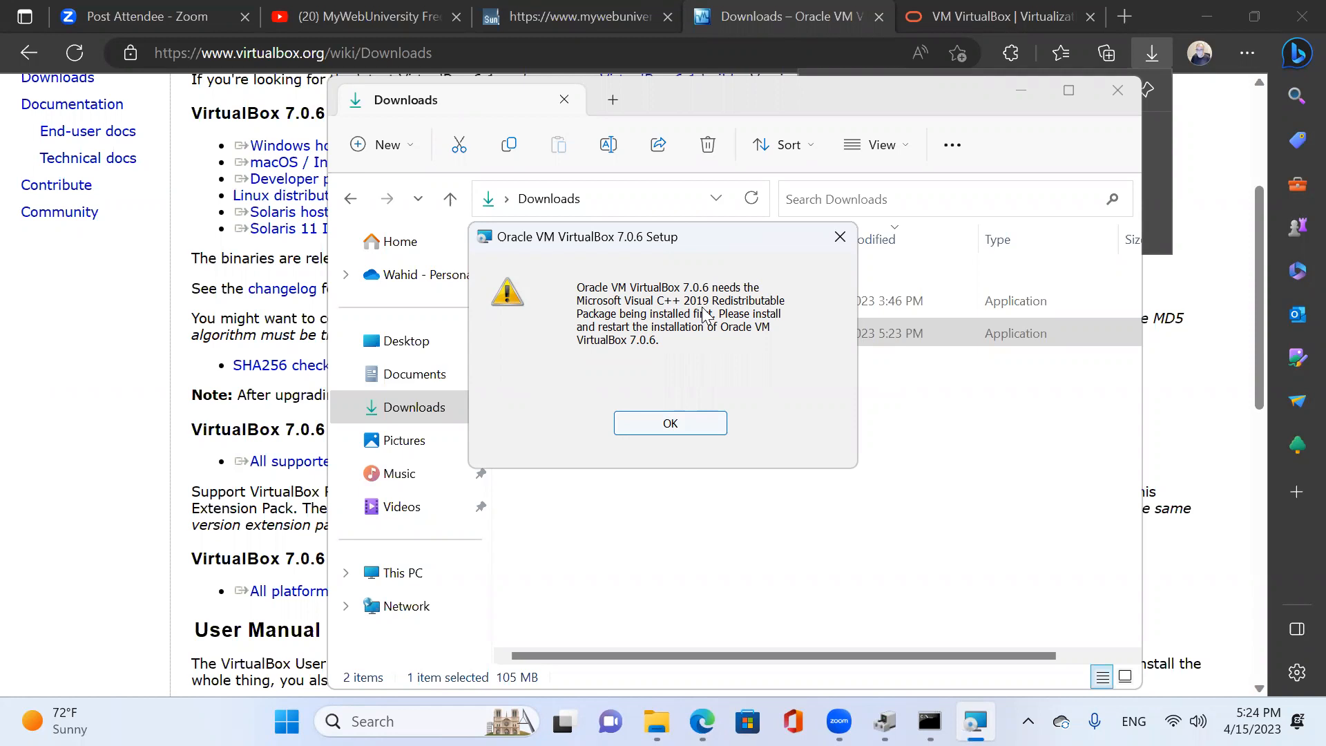
pyautogui.click(687, 429)
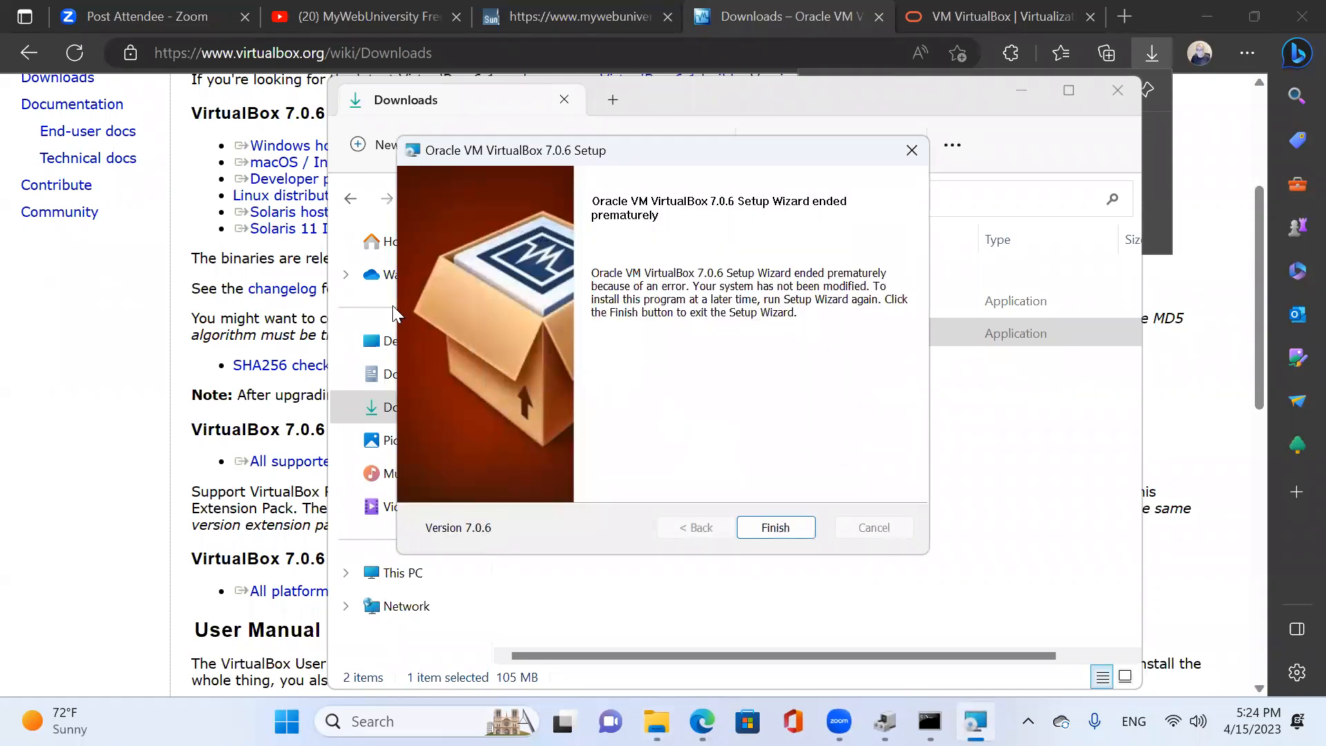
pyautogui.moveTo(656, 721)
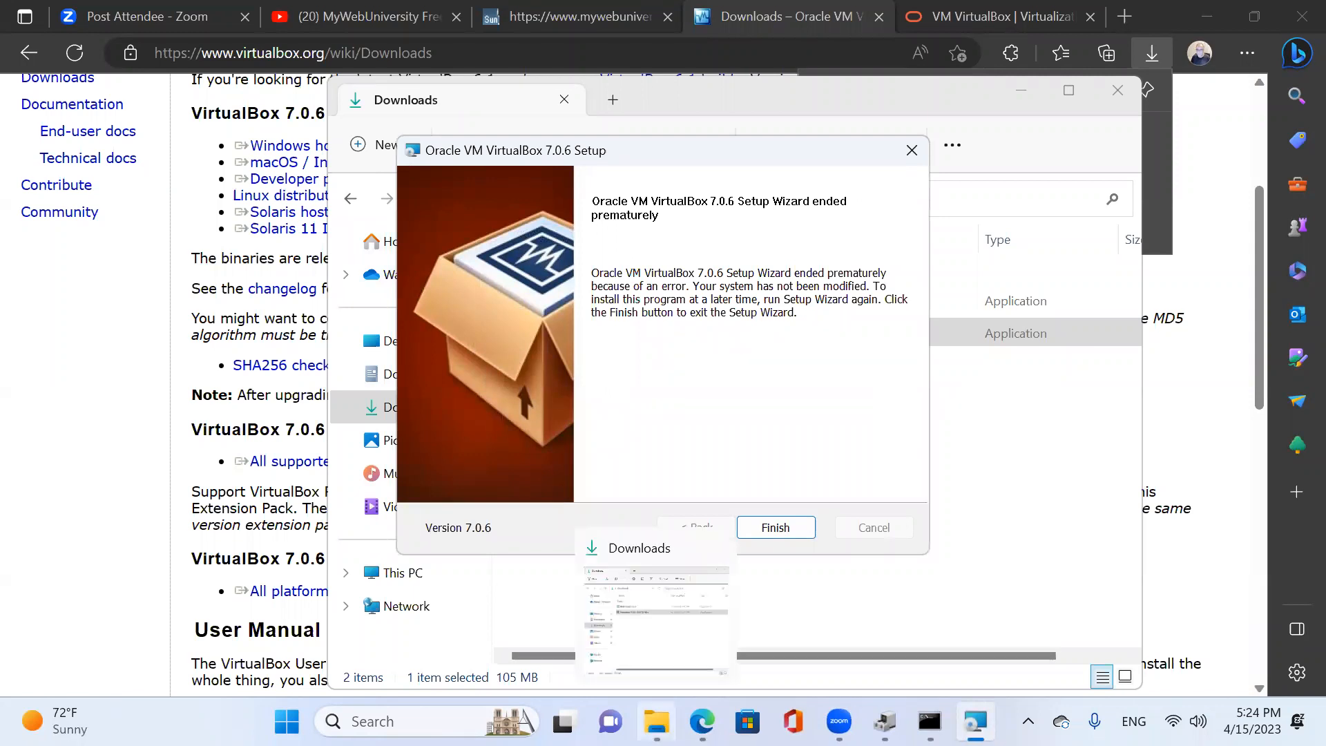
pyautogui.click(702, 721)
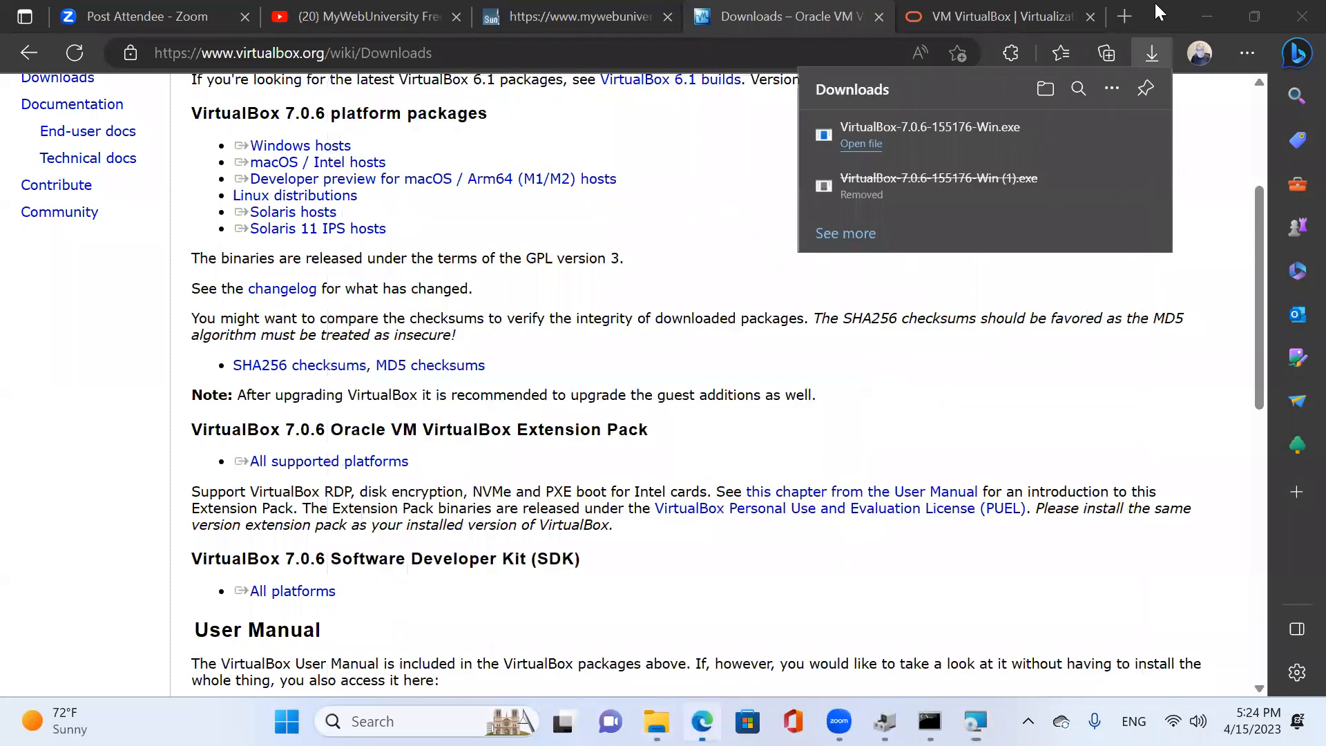
pyautogui.click(1124, 16)
pyautogui.click(457, 57)
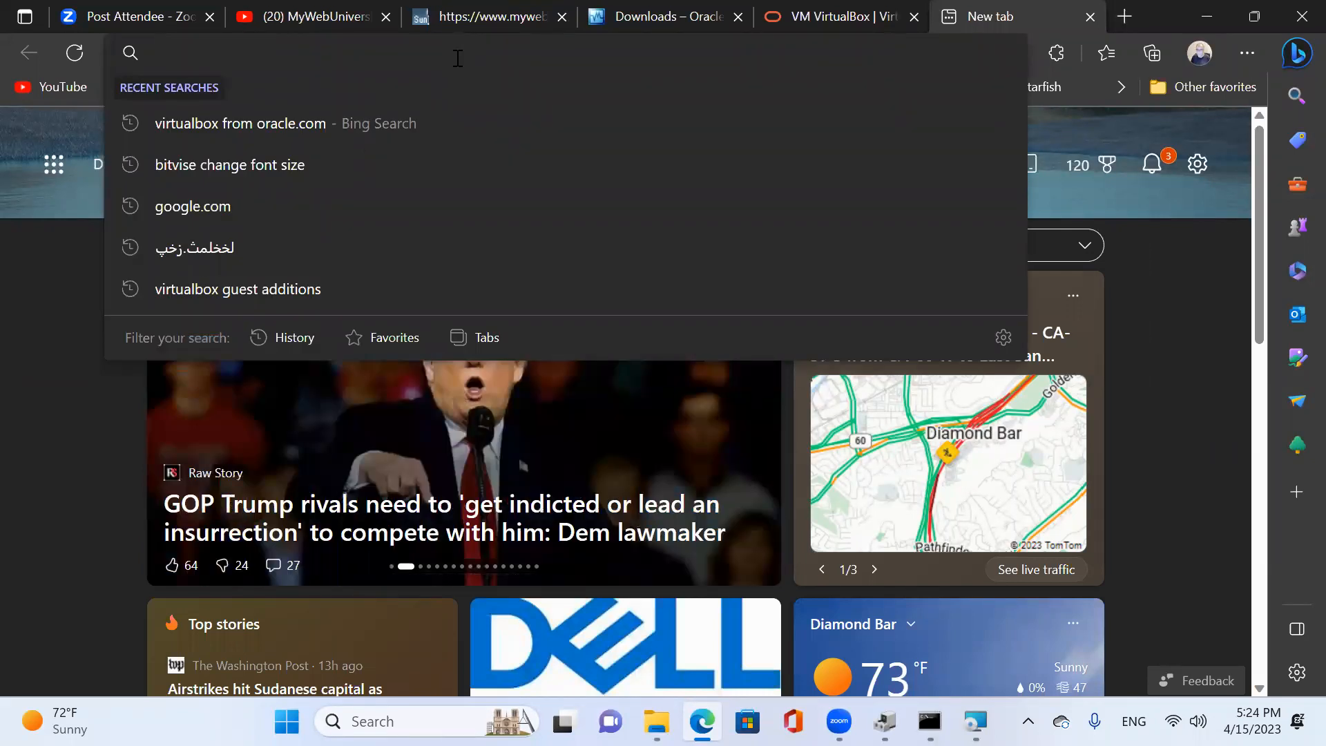
# - Search Google for 'microsoft visual c++ redistributable' and open Microsoft Learn's downloads page at its links table
pyautogui.write('google.com')
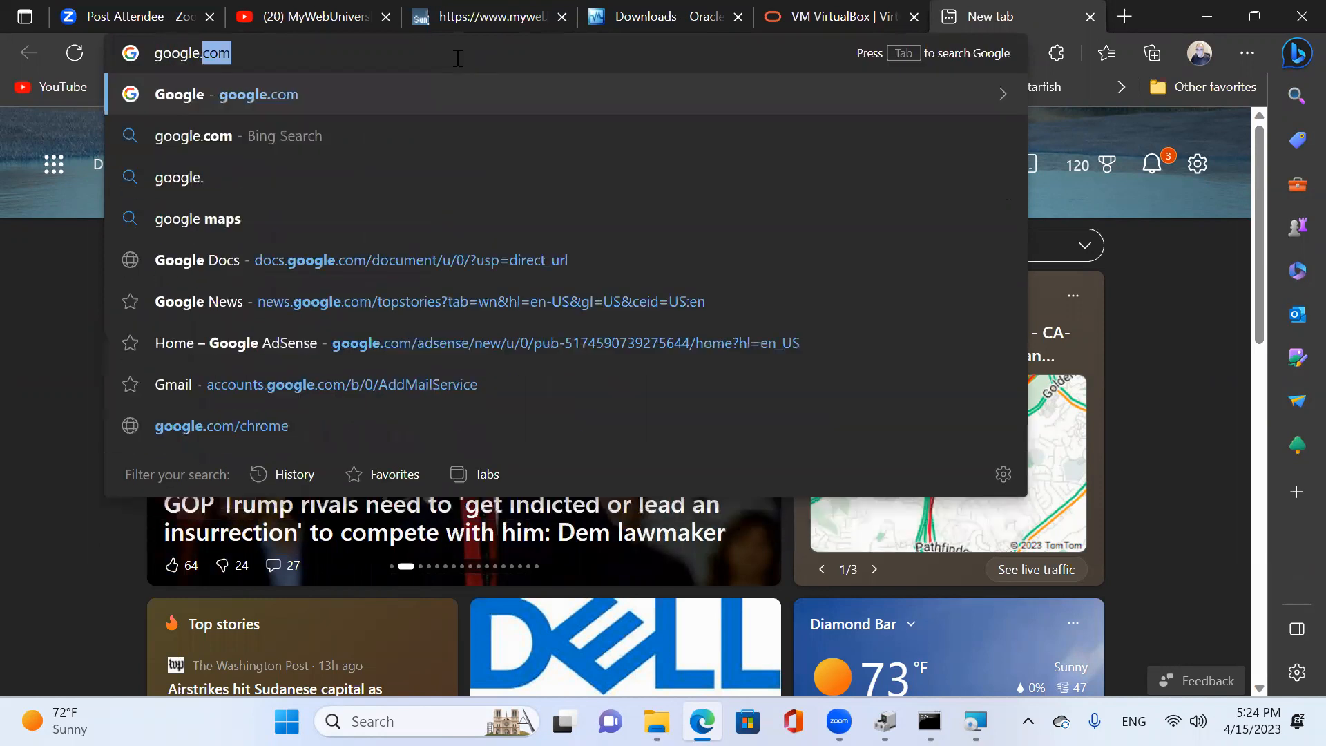
pyautogui.press('Return')
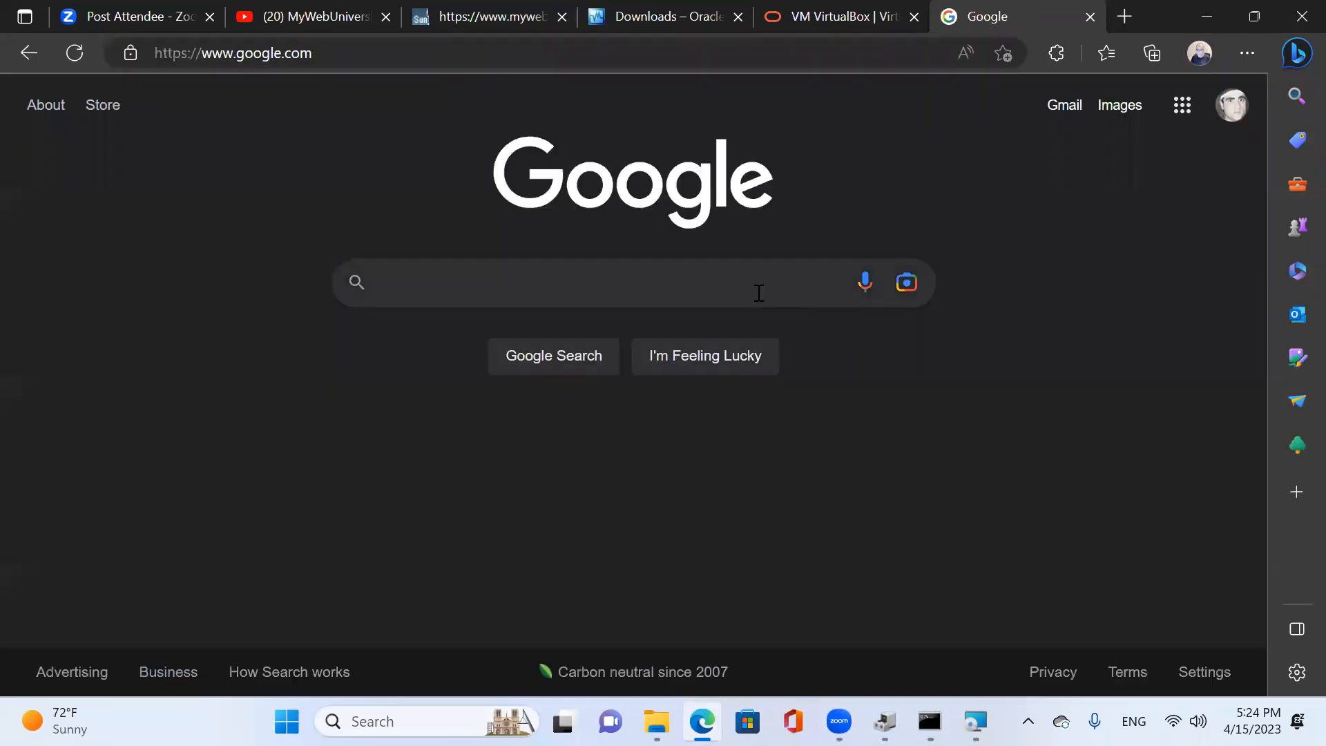
pyautogui.click(606, 271)
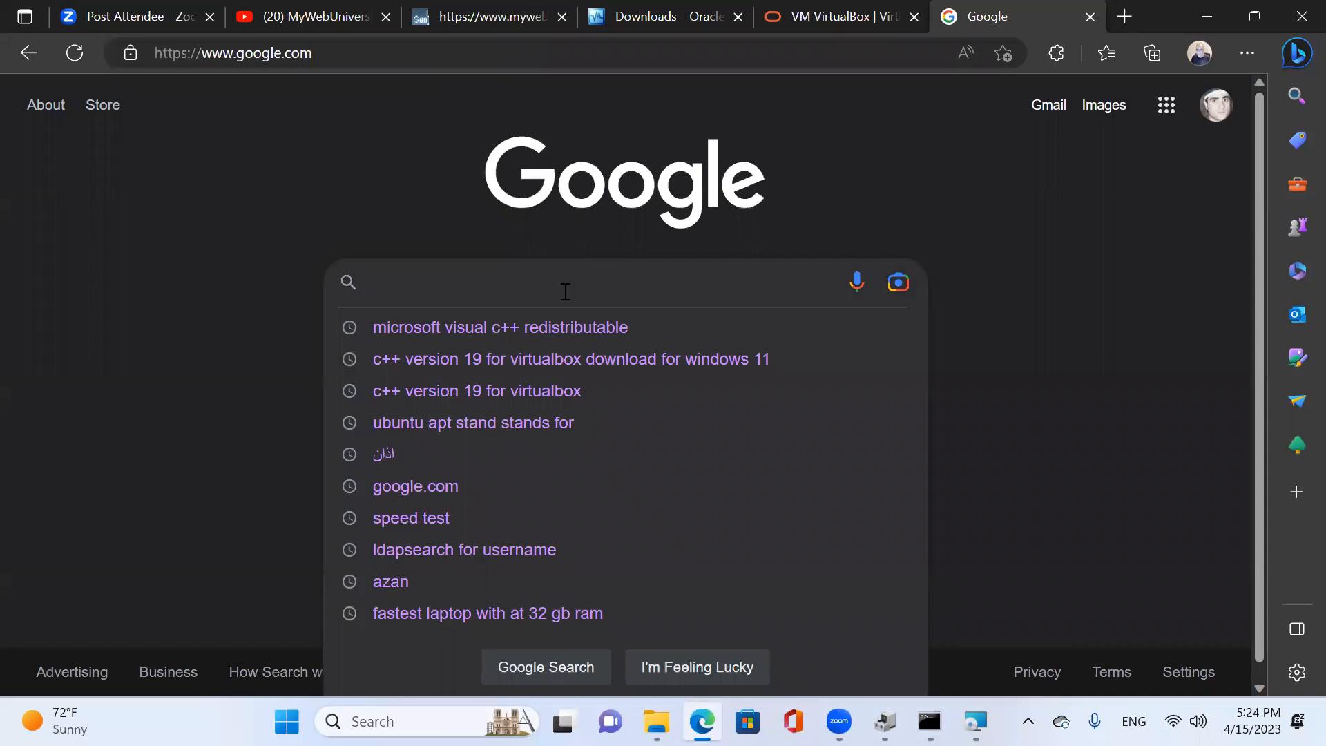
pyautogui.click(561, 327)
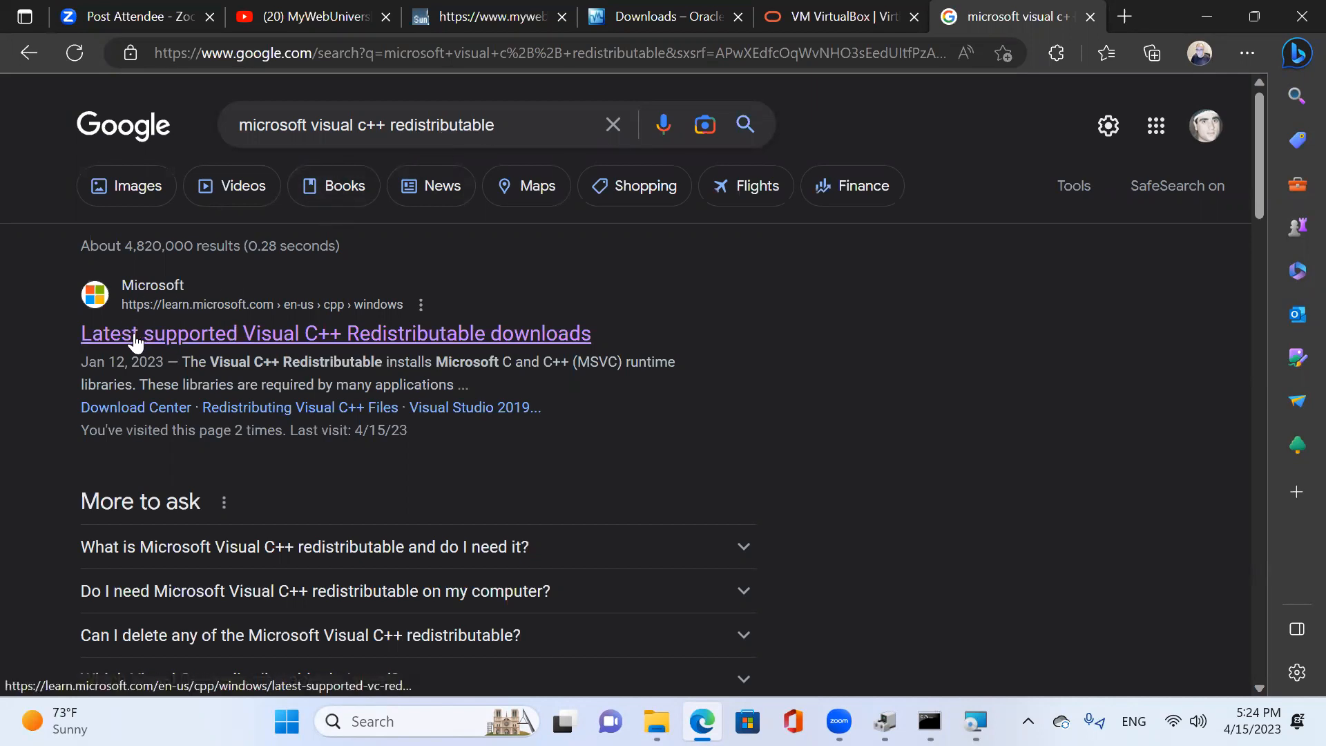
pyautogui.click(227, 338)
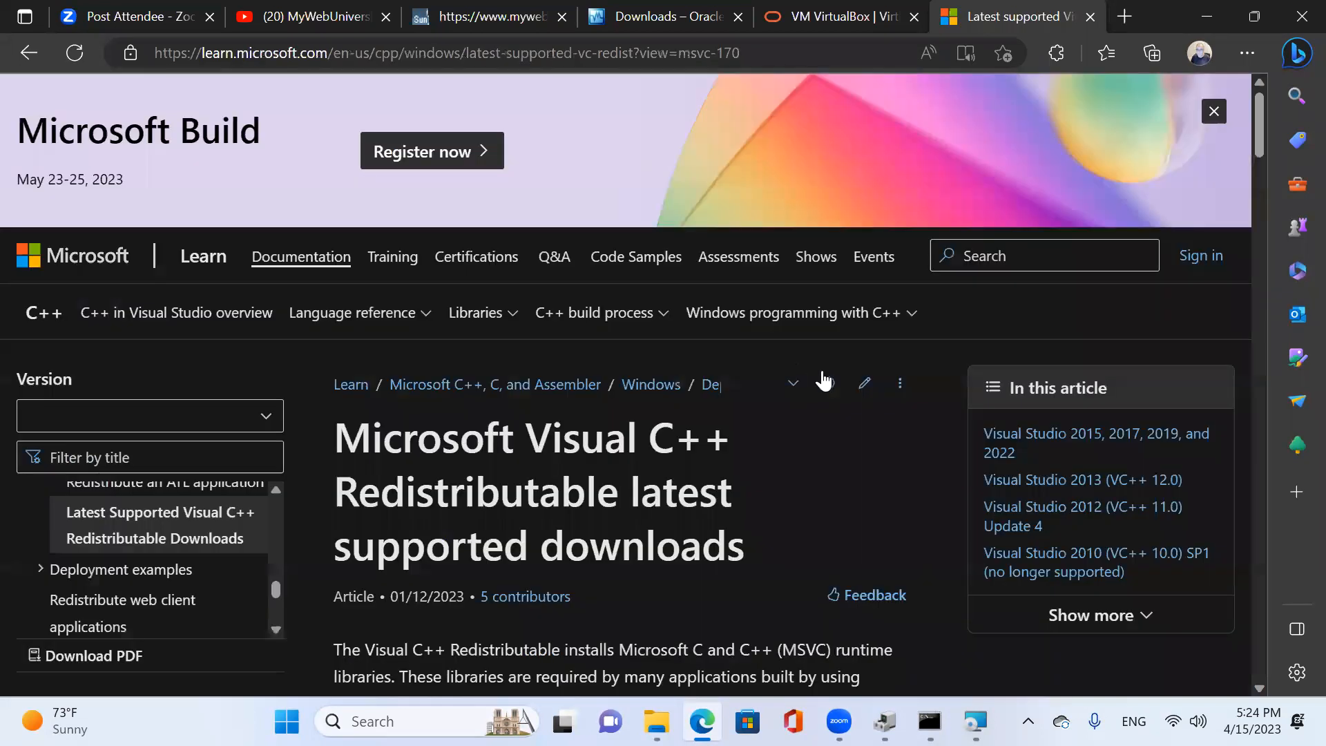
pyautogui.moveTo(1262, 124); pyautogui.dragTo(1268, 226)
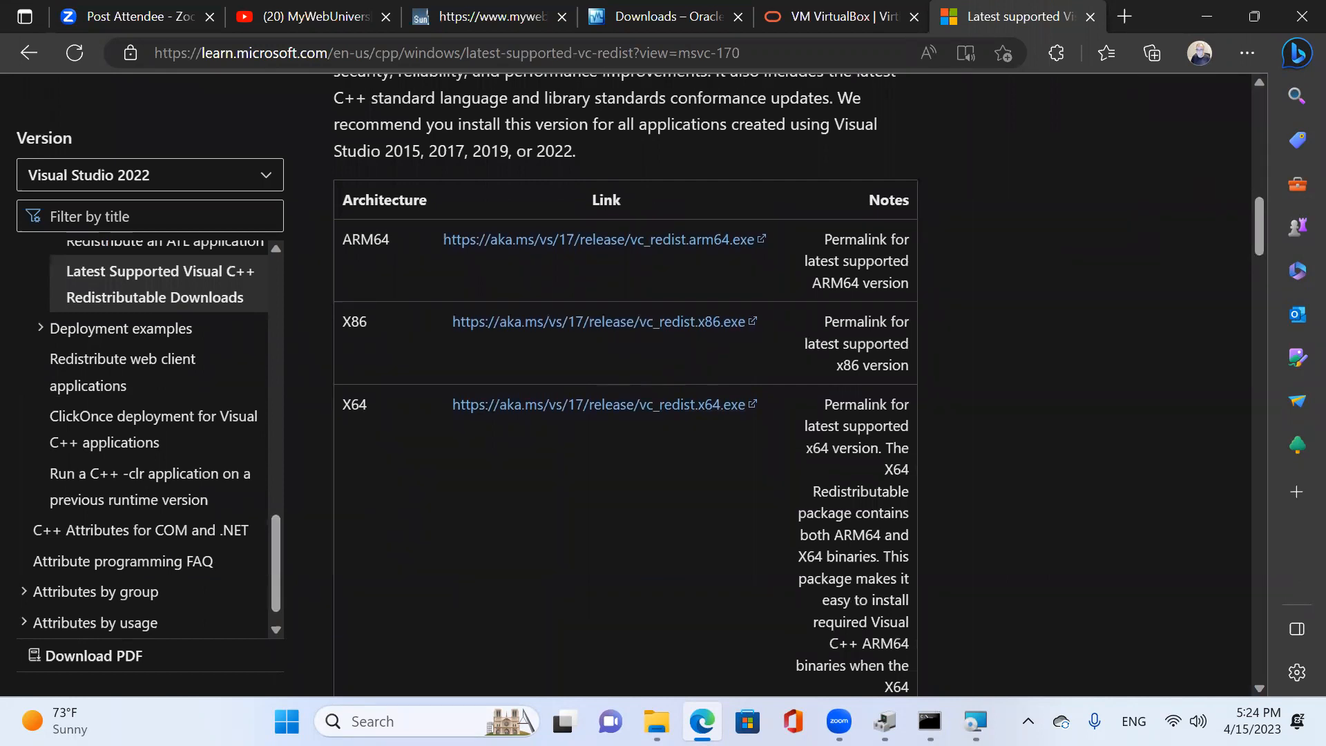
pyautogui.click(930, 721)
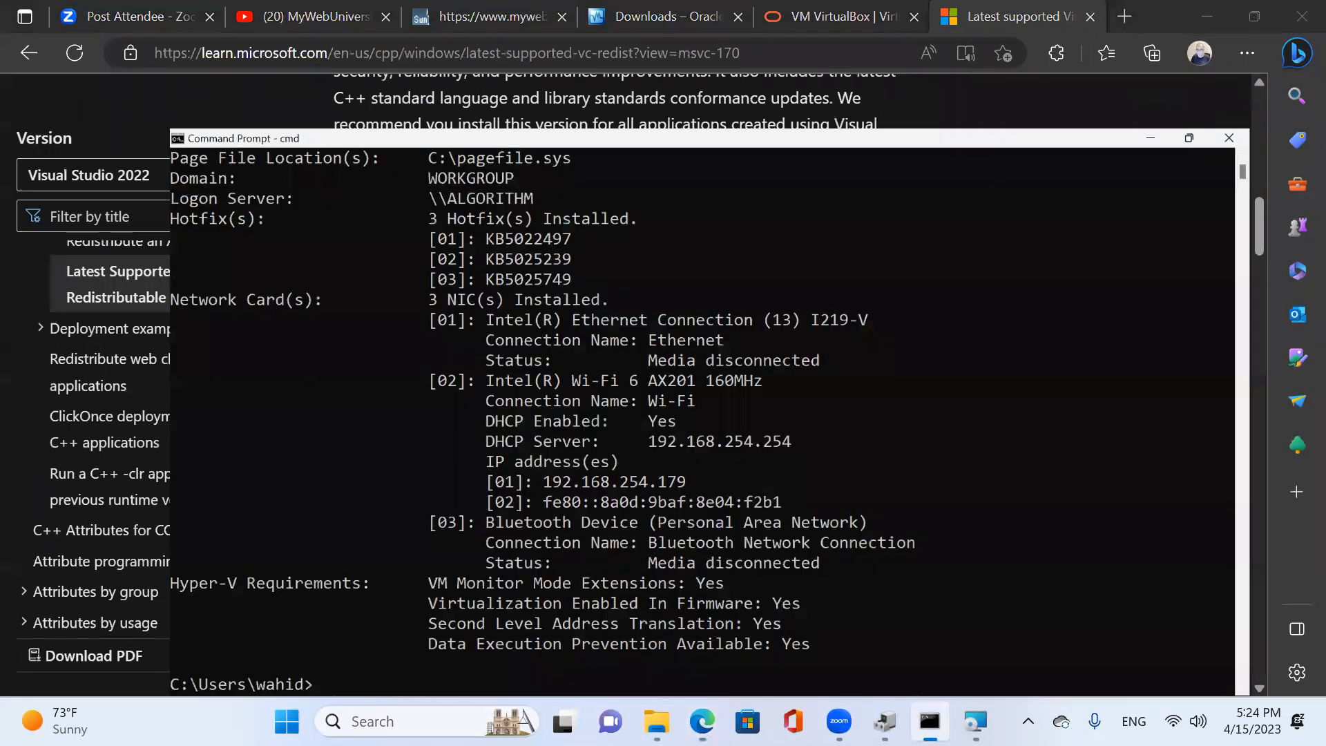
# - Clear the Command Prompt console with cls
pyautogui.write('v')
pyautogui.press('BackSpace')
pyautogui.write('clear')
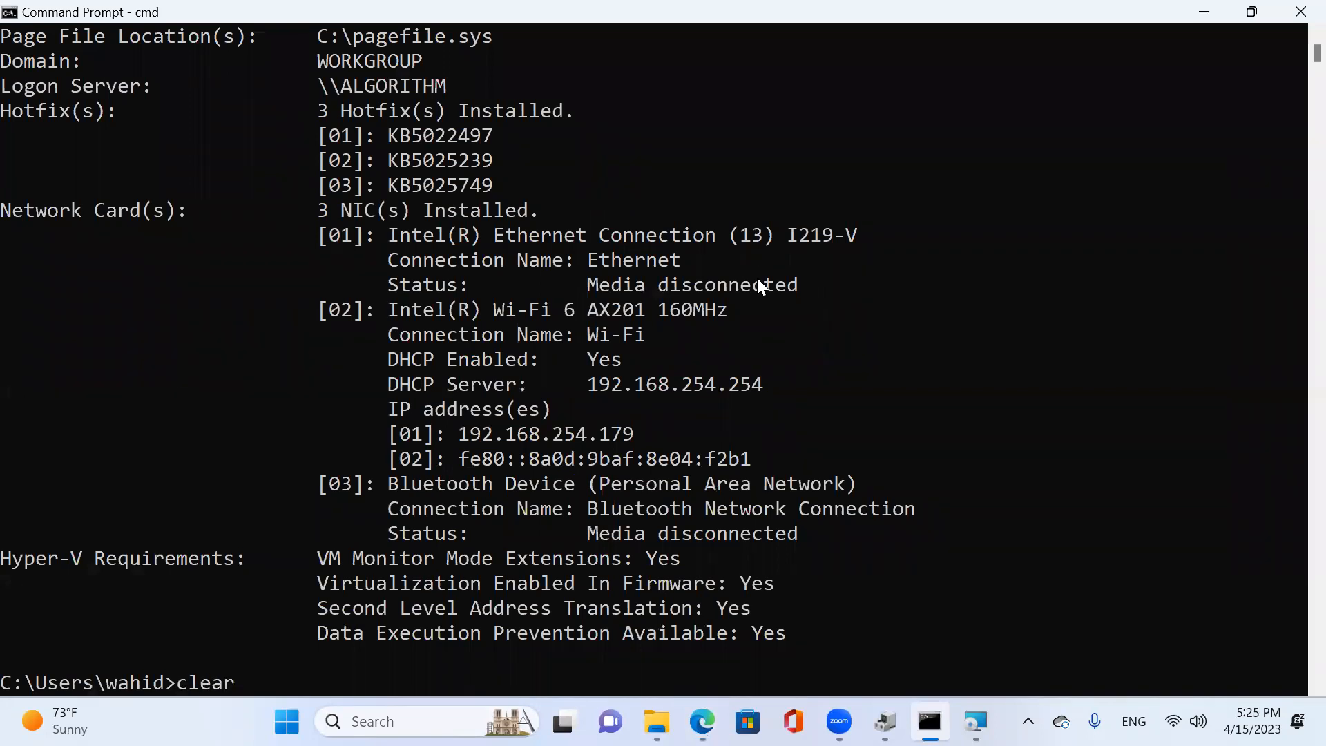
pyautogui.press('Return')
pyautogui.write('cls')
pyautogui.press('Return')
# - Run systeminfo filtered for "model" and select the Intel64 Family 6 processor text
pyautogui.press('Up')
pyautogui.press('Up')
pyautogui.press('Up')
pyautogui.press('Up')
pyautogui.press('BackSpace')
pyautogui.press('BackSpace')
pyautogui.press('BackSpace')
pyautogui.press('BackSpace')
pyautogui.write("model'")
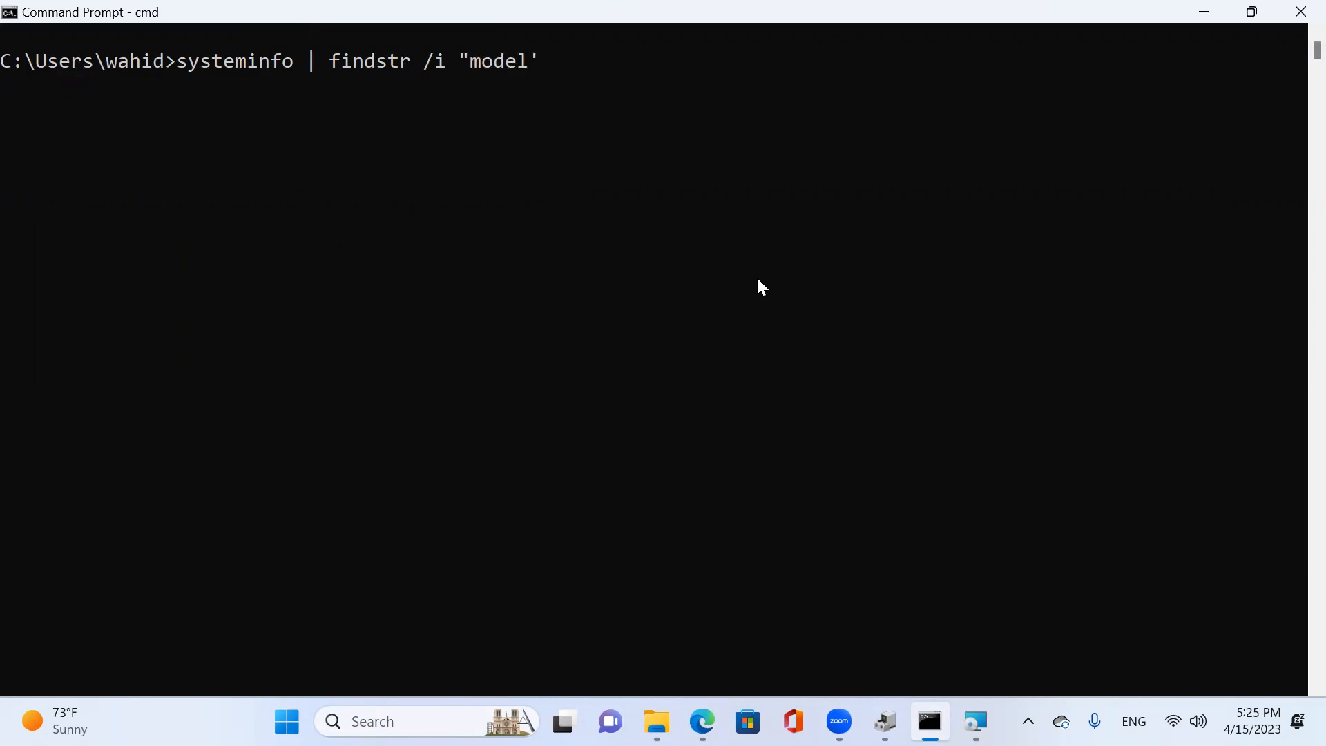
pyautogui.write('"')
pyautogui.press('Return')
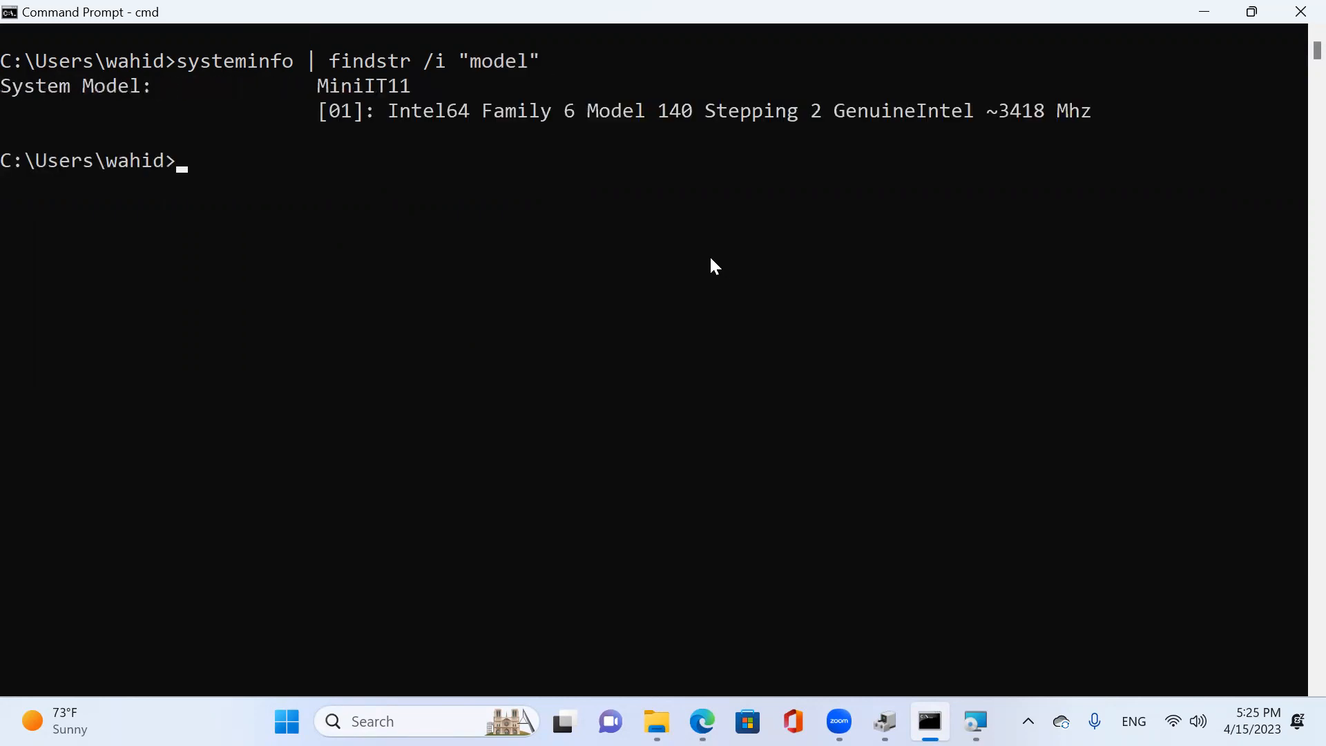
pyautogui.moveTo(393, 110); pyautogui.dragTo(459, 112)
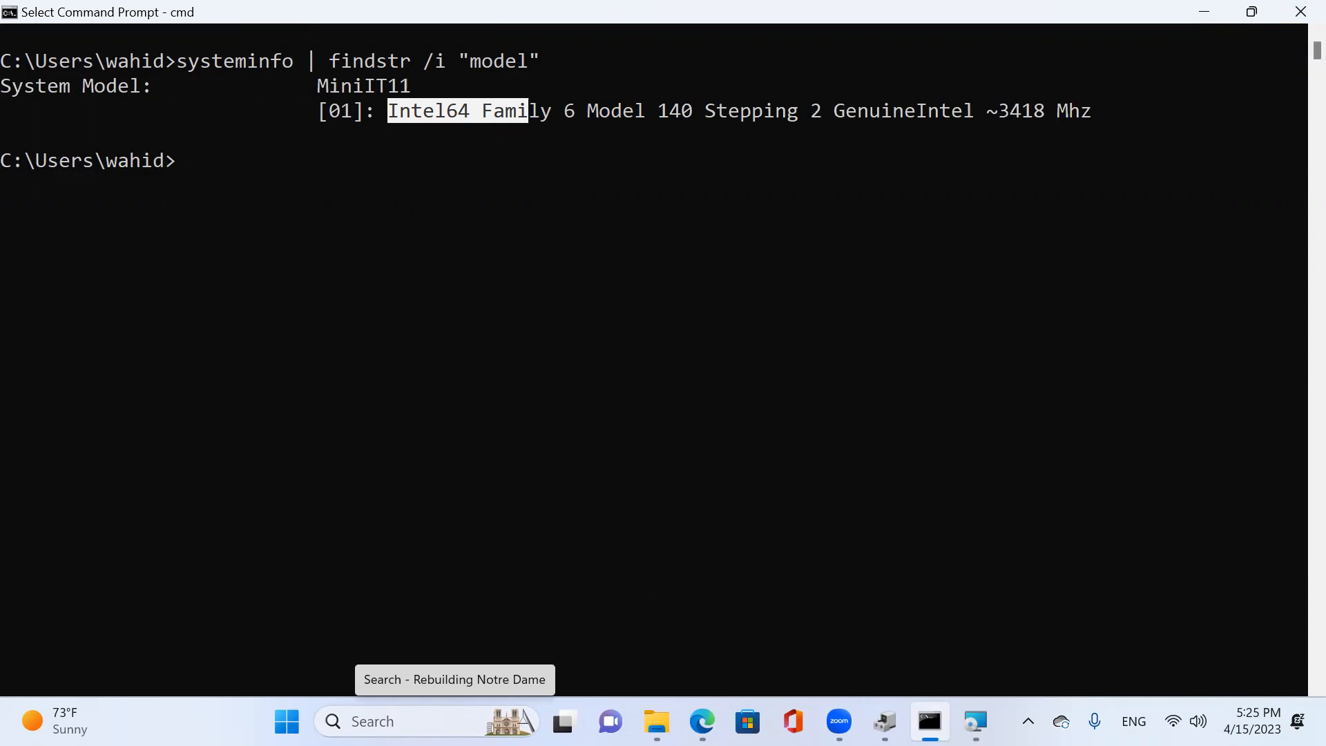
pyautogui.click(415, 721)
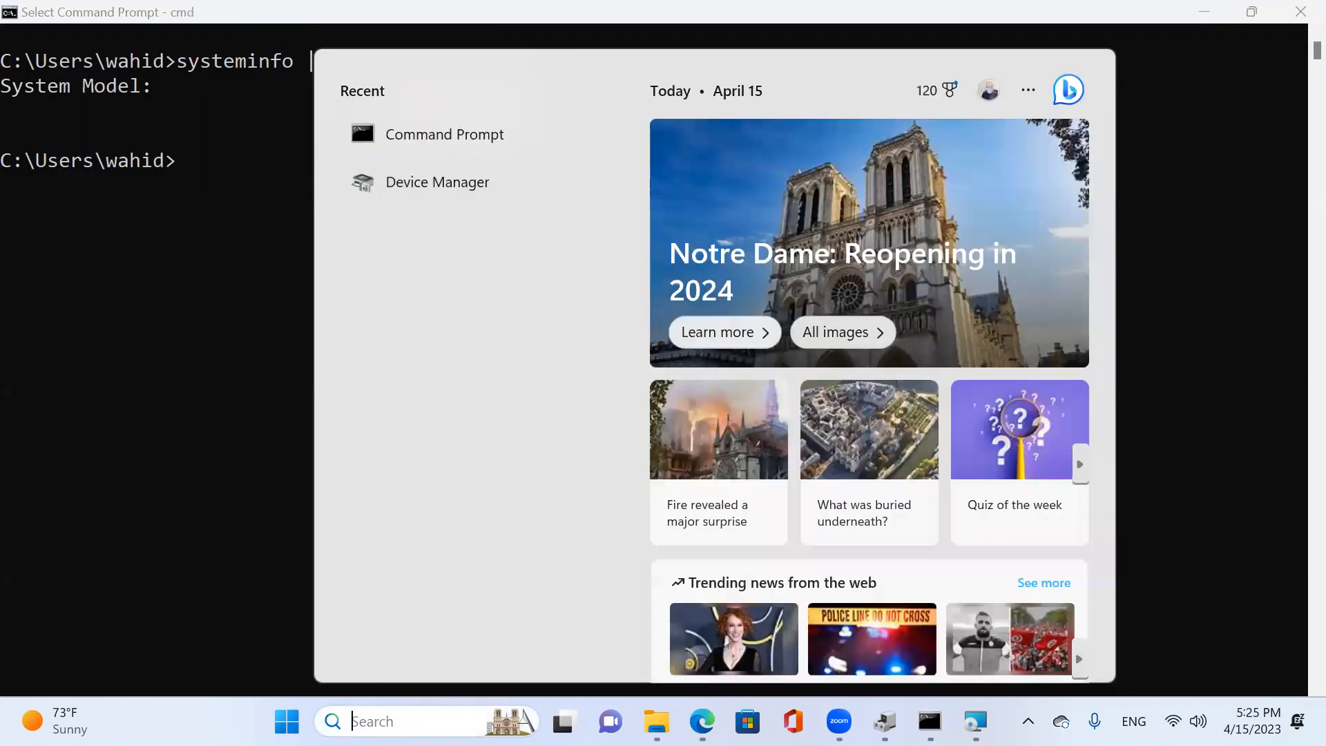
pyautogui.write('des')
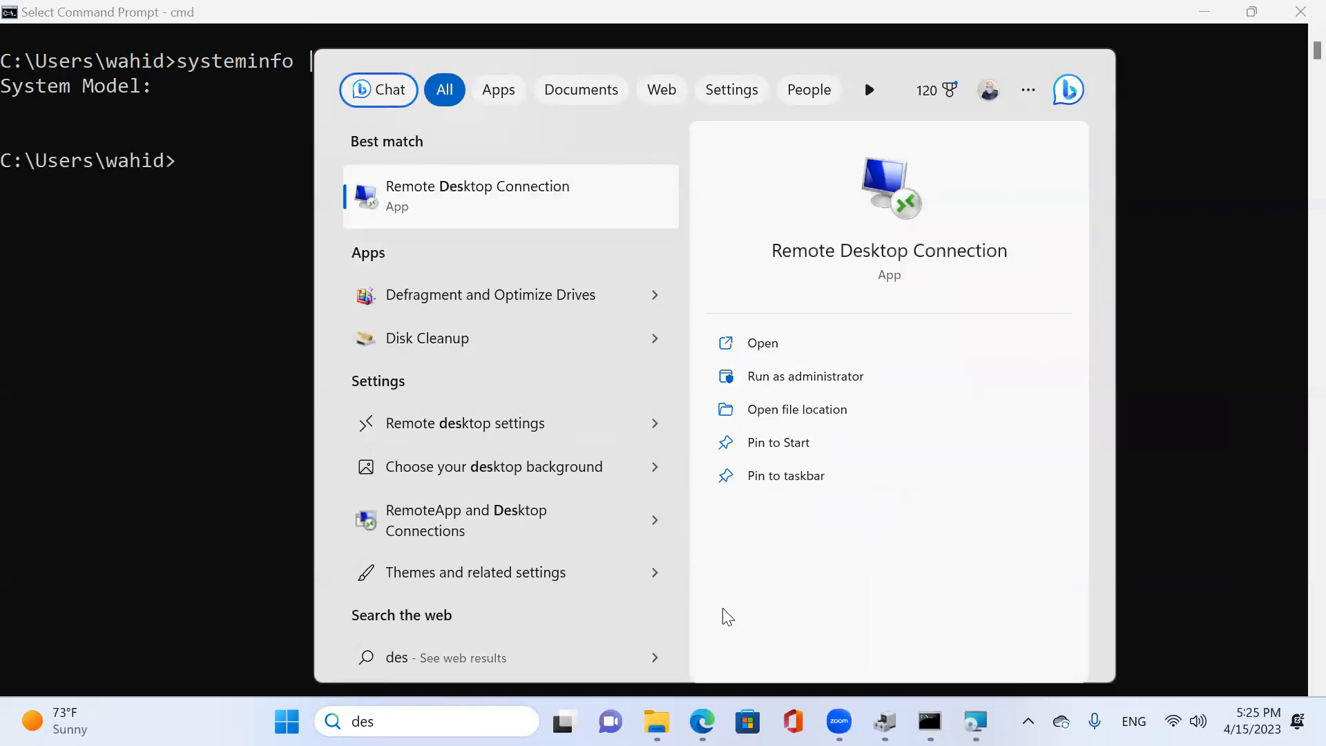
pyautogui.press('BackSpace')
pyautogui.write('v')
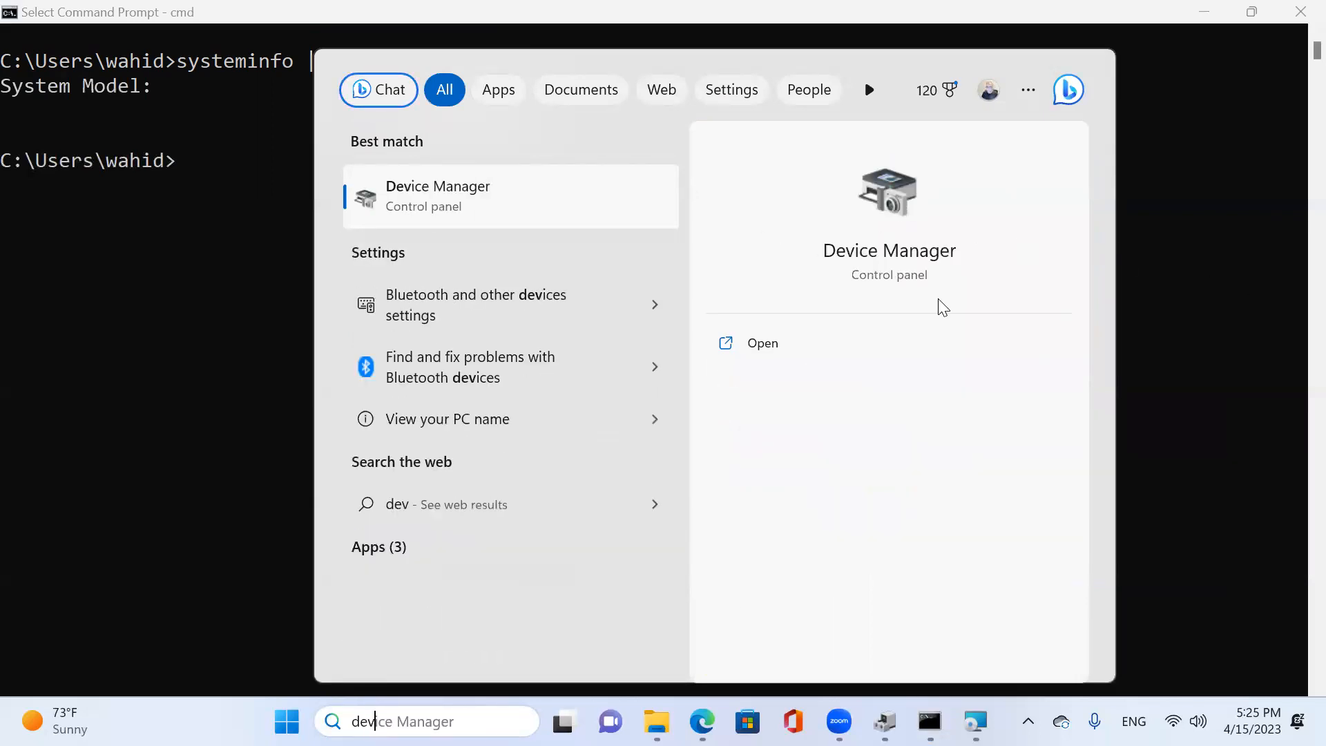
pyautogui.click(903, 210)
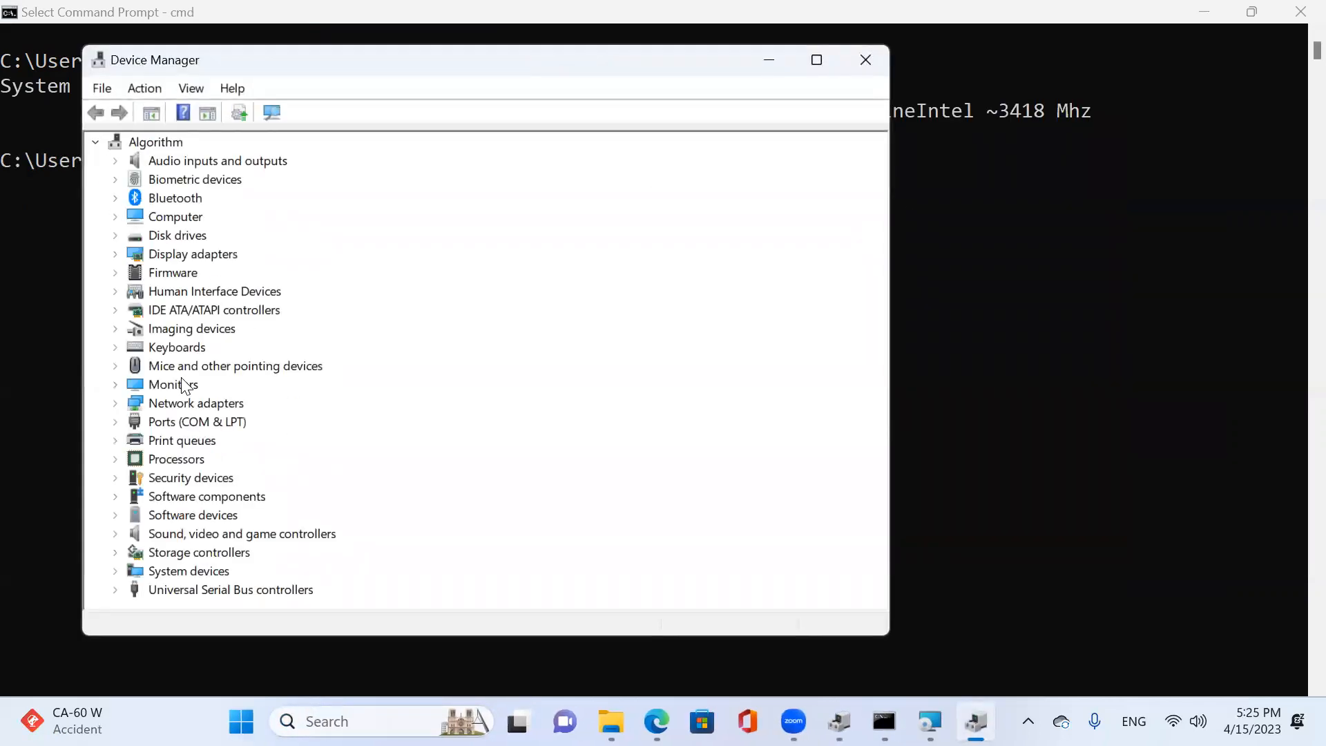
pyautogui.doubleClick(180, 456)
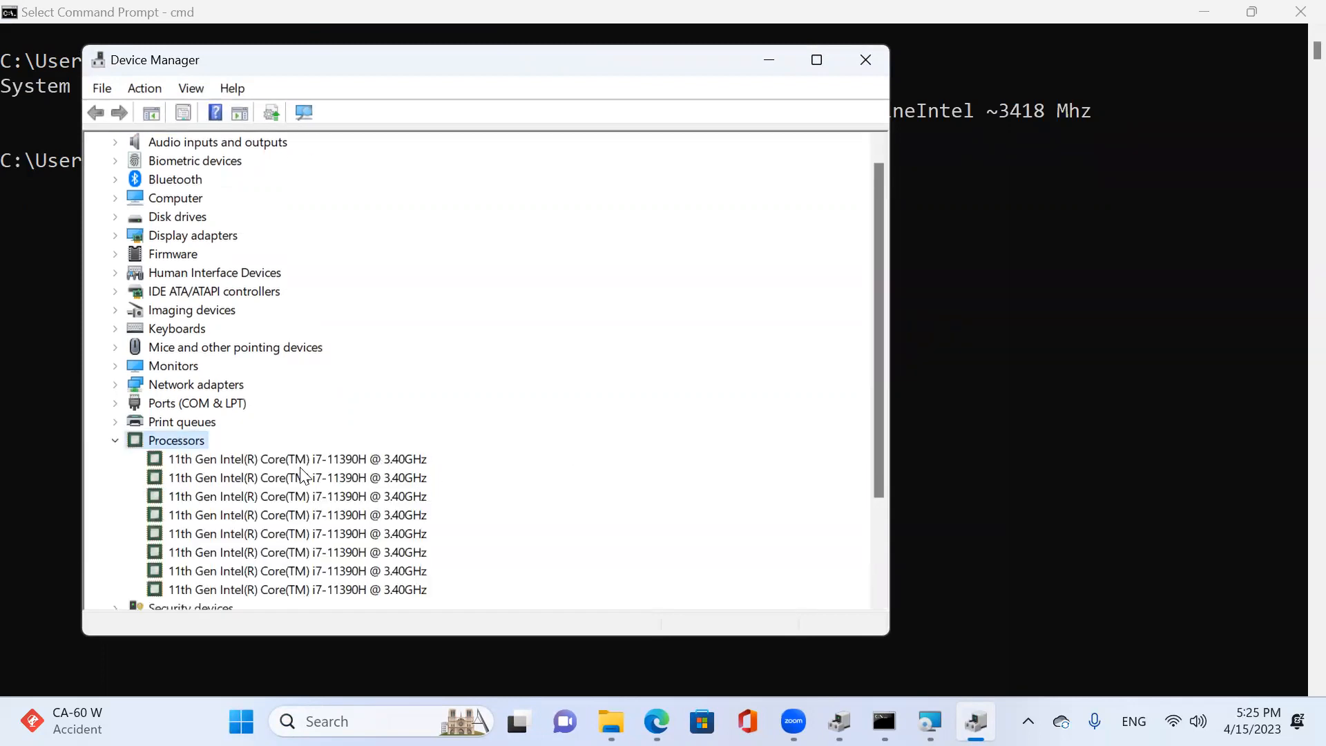
pyautogui.click(266, 458)
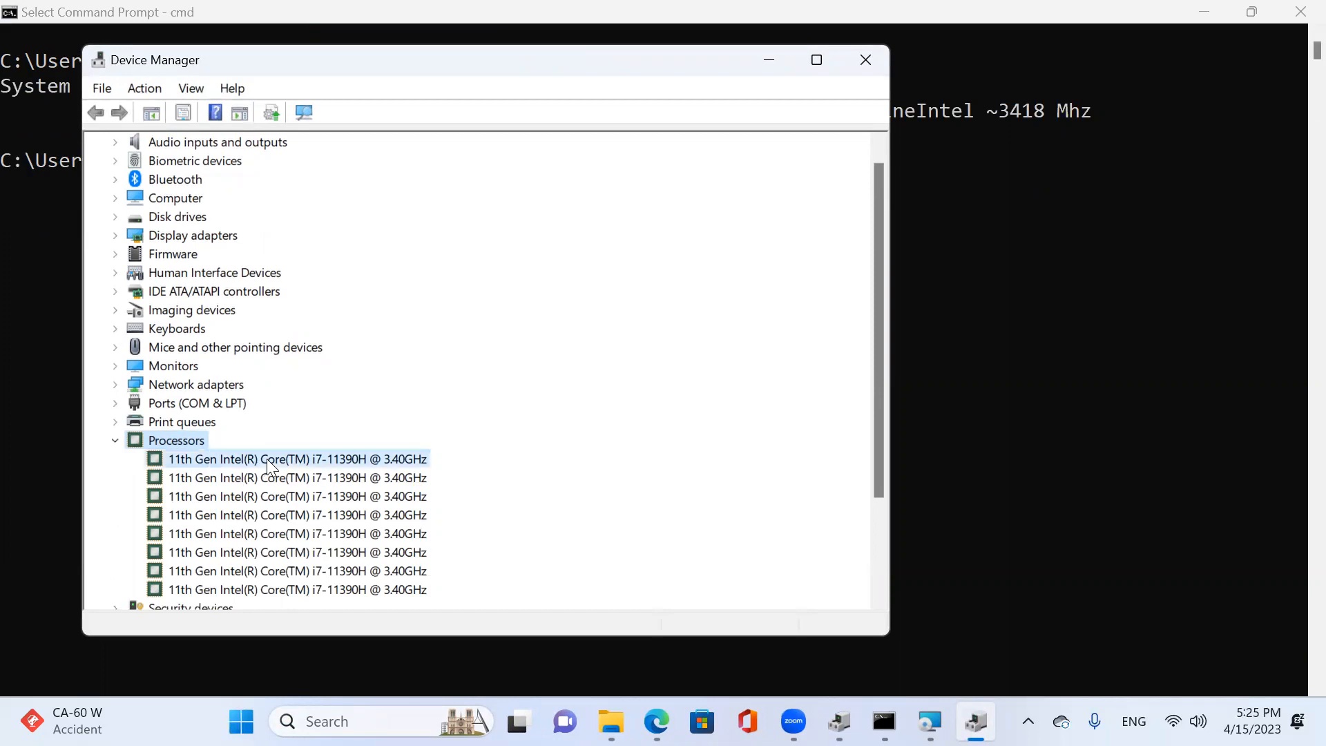
pyautogui.rightClick(250, 461)
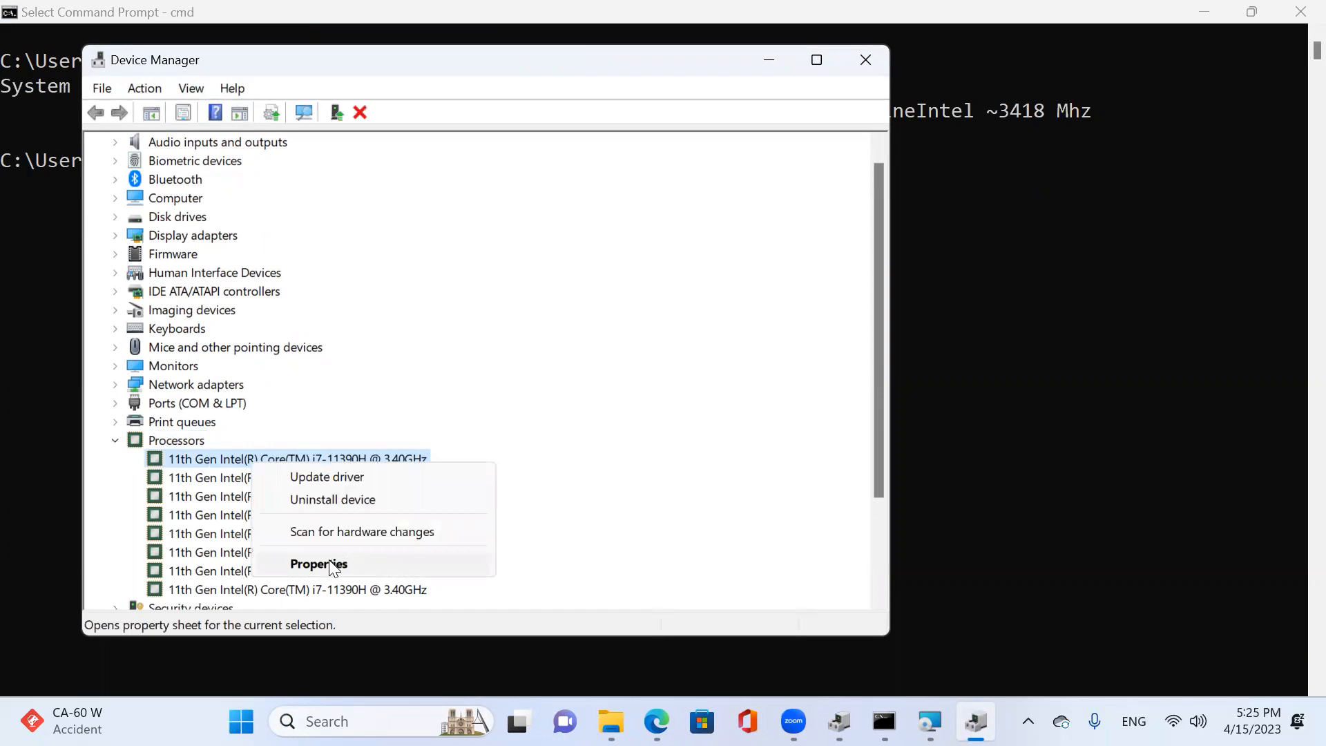
pyautogui.click(334, 563)
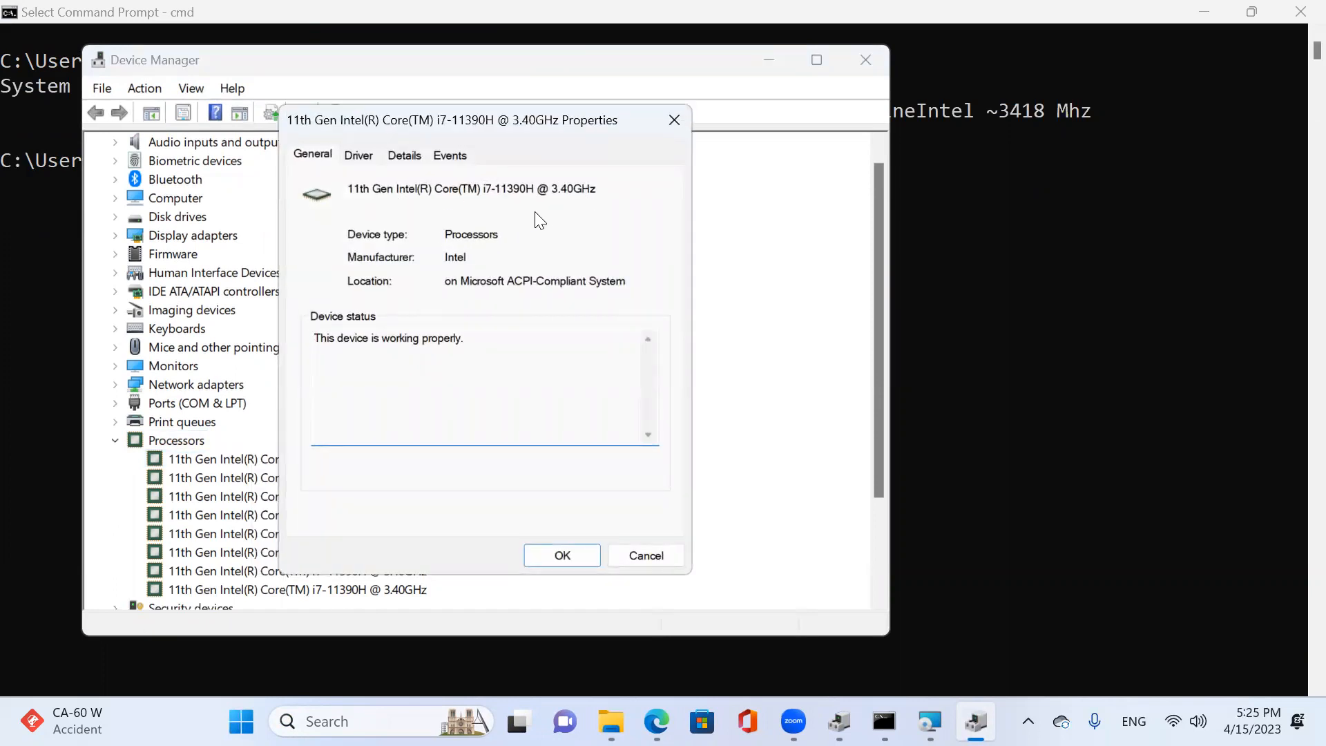
pyautogui.click(365, 157)
pyautogui.click(417, 155)
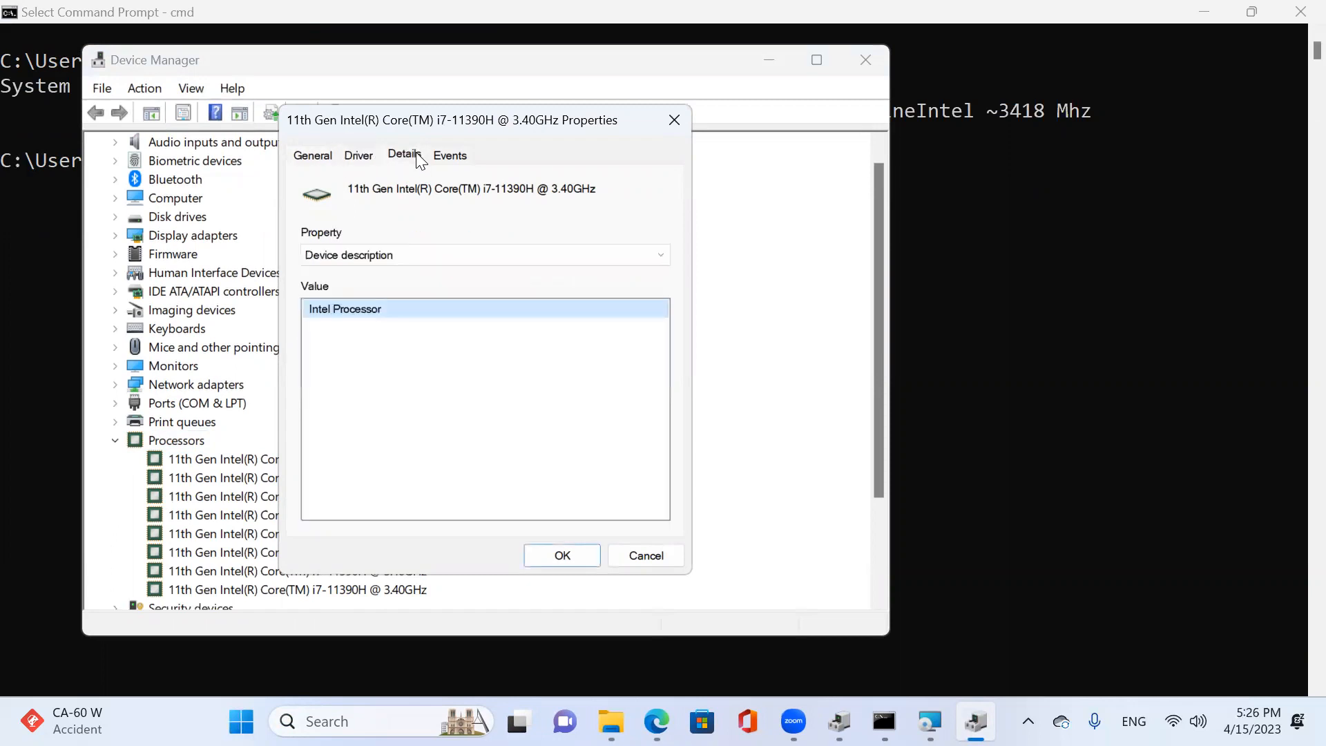
pyautogui.click(453, 157)
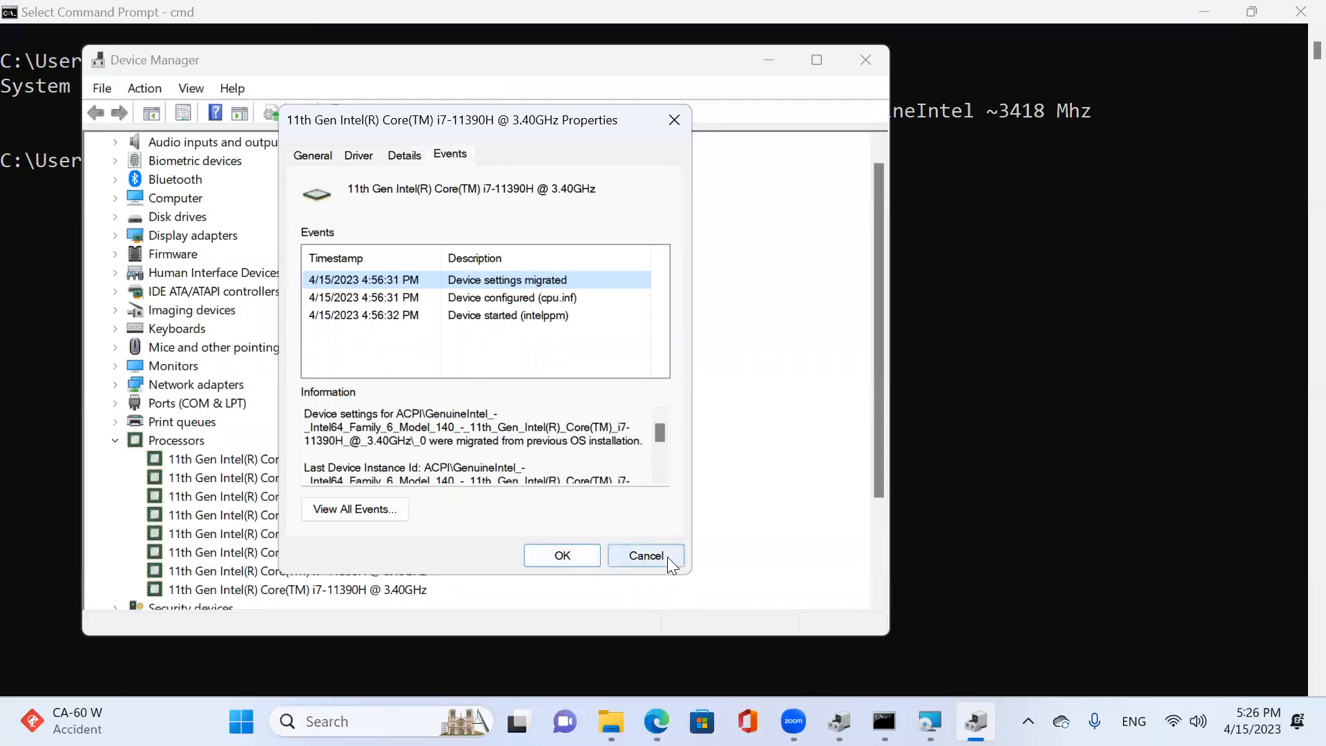
pyautogui.click(645, 556)
pyautogui.click(871, 52)
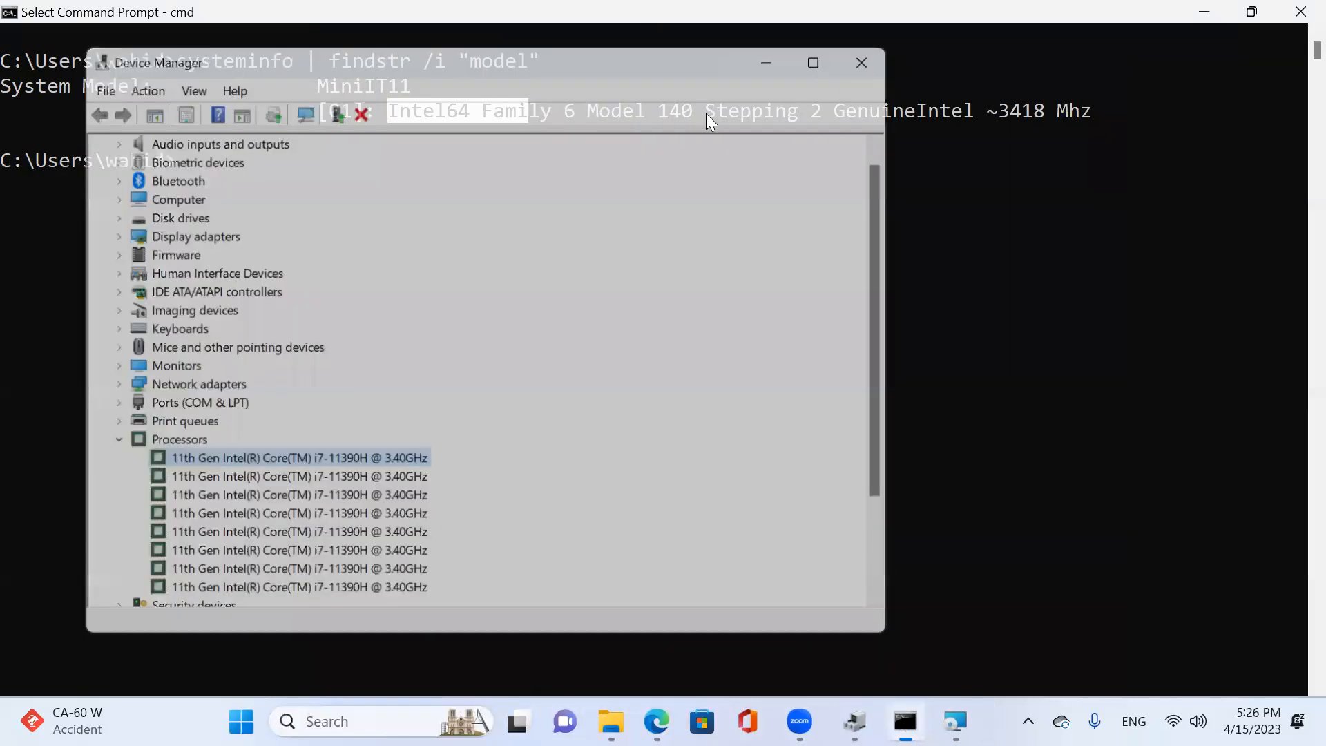
# - Download VC_redist.x64.exe and install it, accepting the license and the administrator prompt
pyautogui.click(1204, 9)
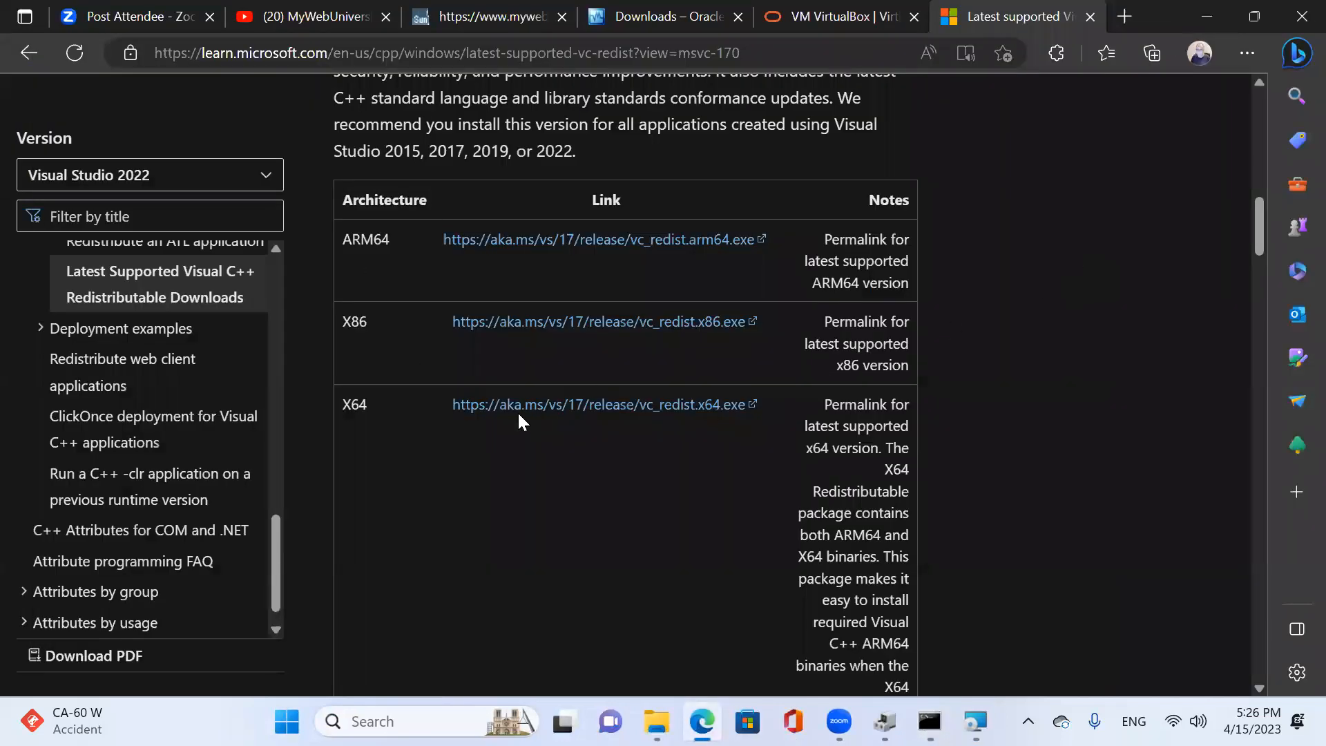
pyautogui.click(527, 407)
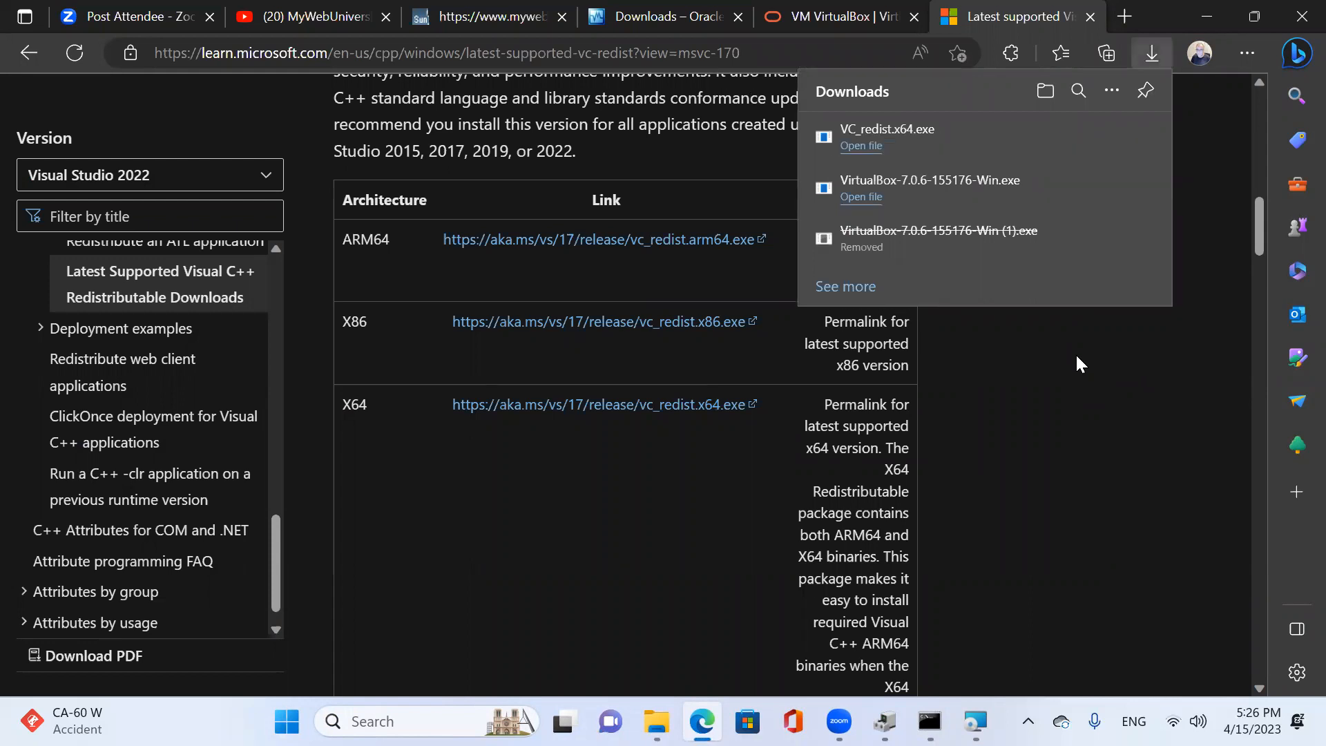
pyautogui.click(882, 144)
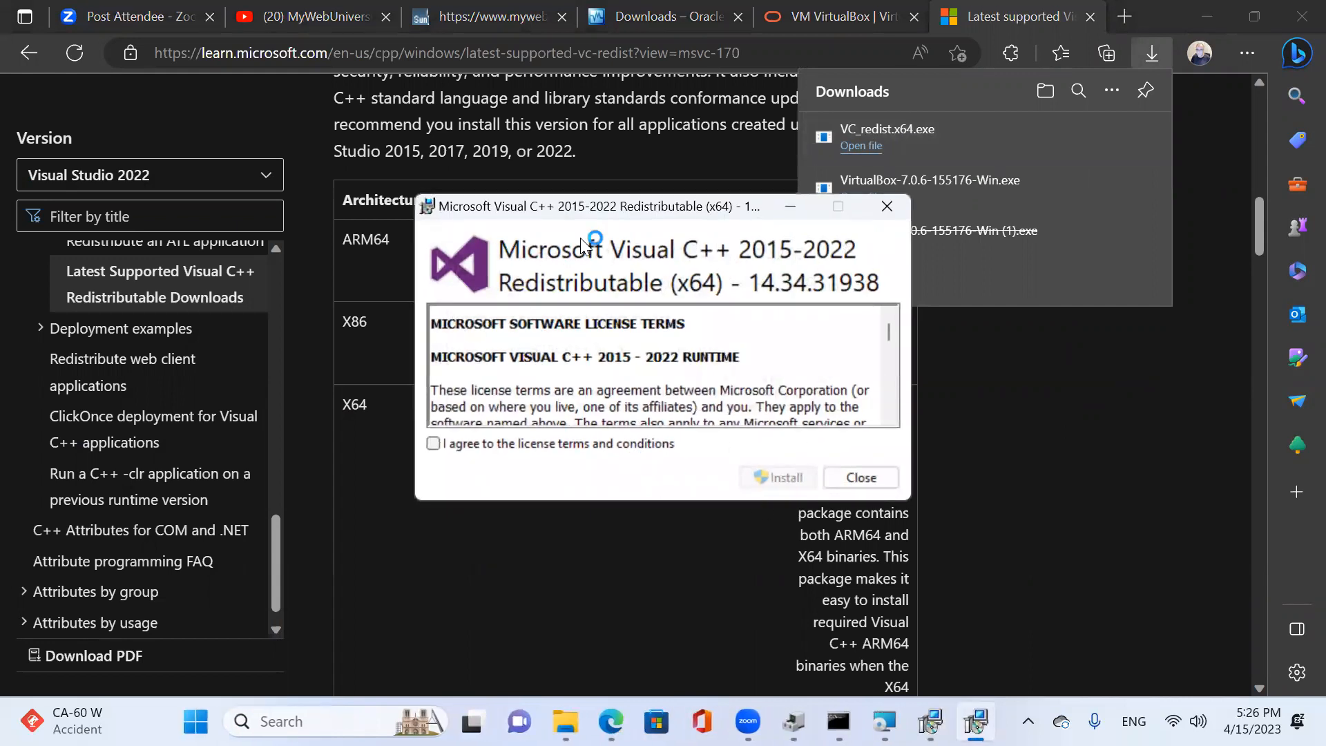
pyautogui.click(433, 442)
pyautogui.click(787, 477)
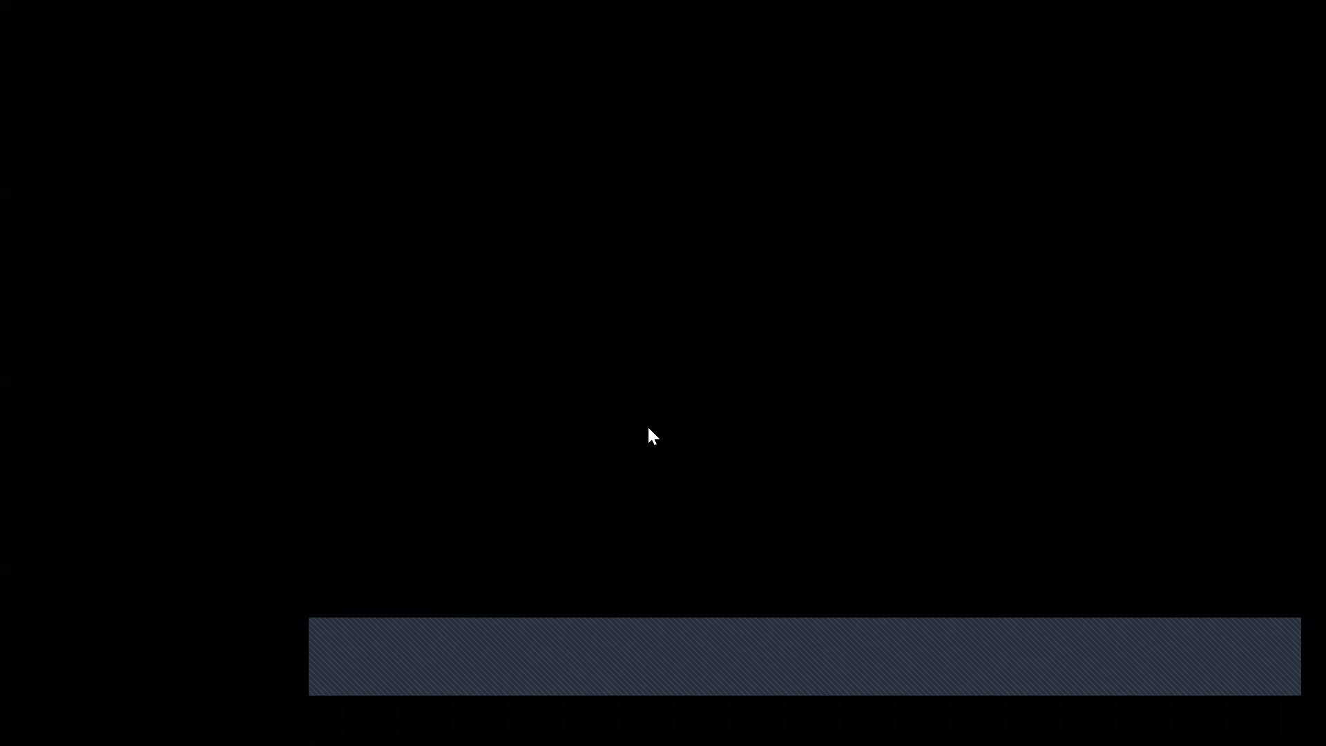
pyautogui.click(658, 453)
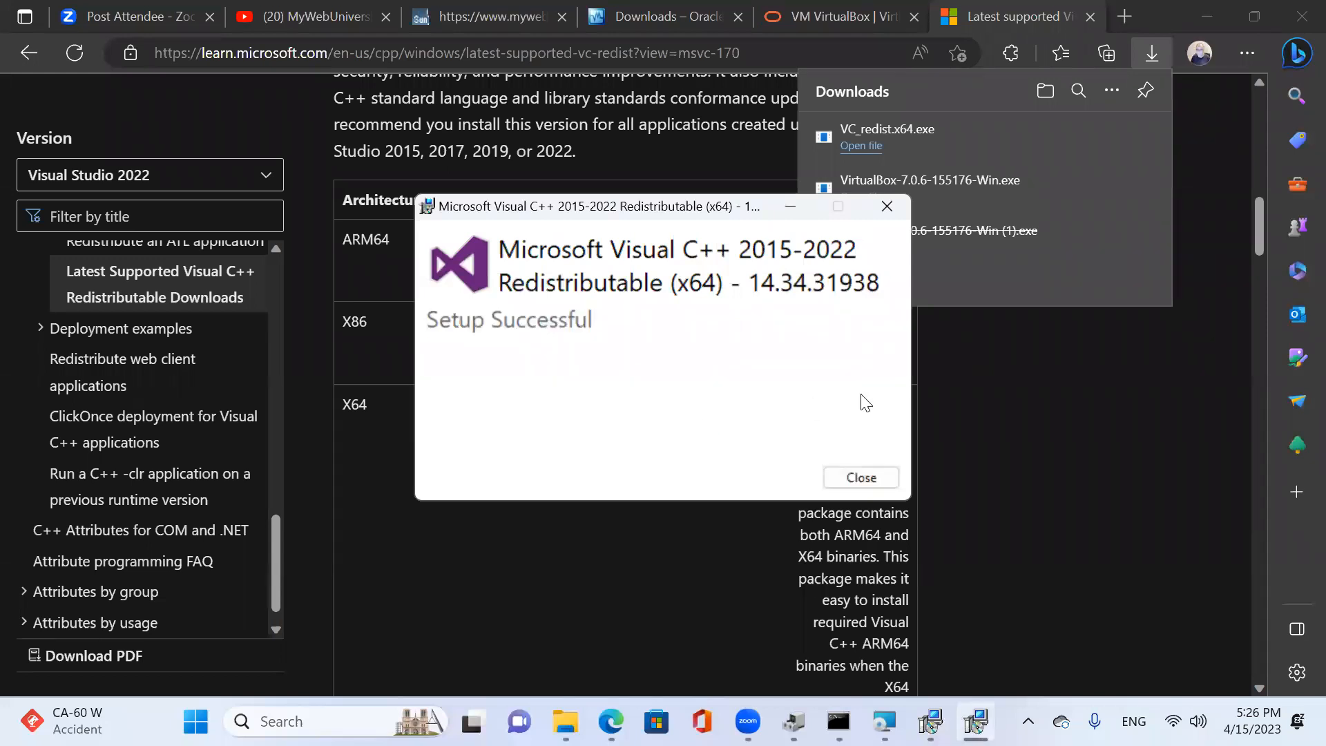
pyautogui.click(858, 484)
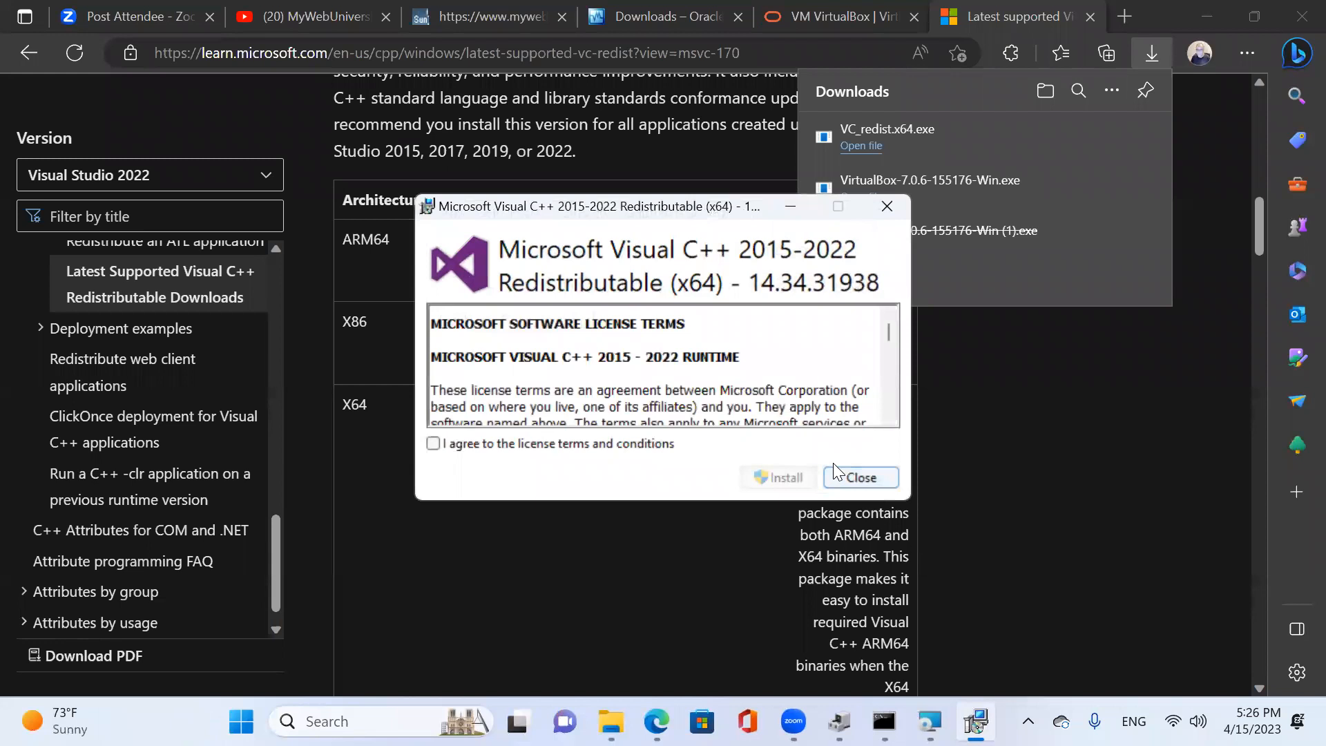
# - Accept the license in the second redistributable installer and install it until setup succeeds
pyautogui.click(455, 448)
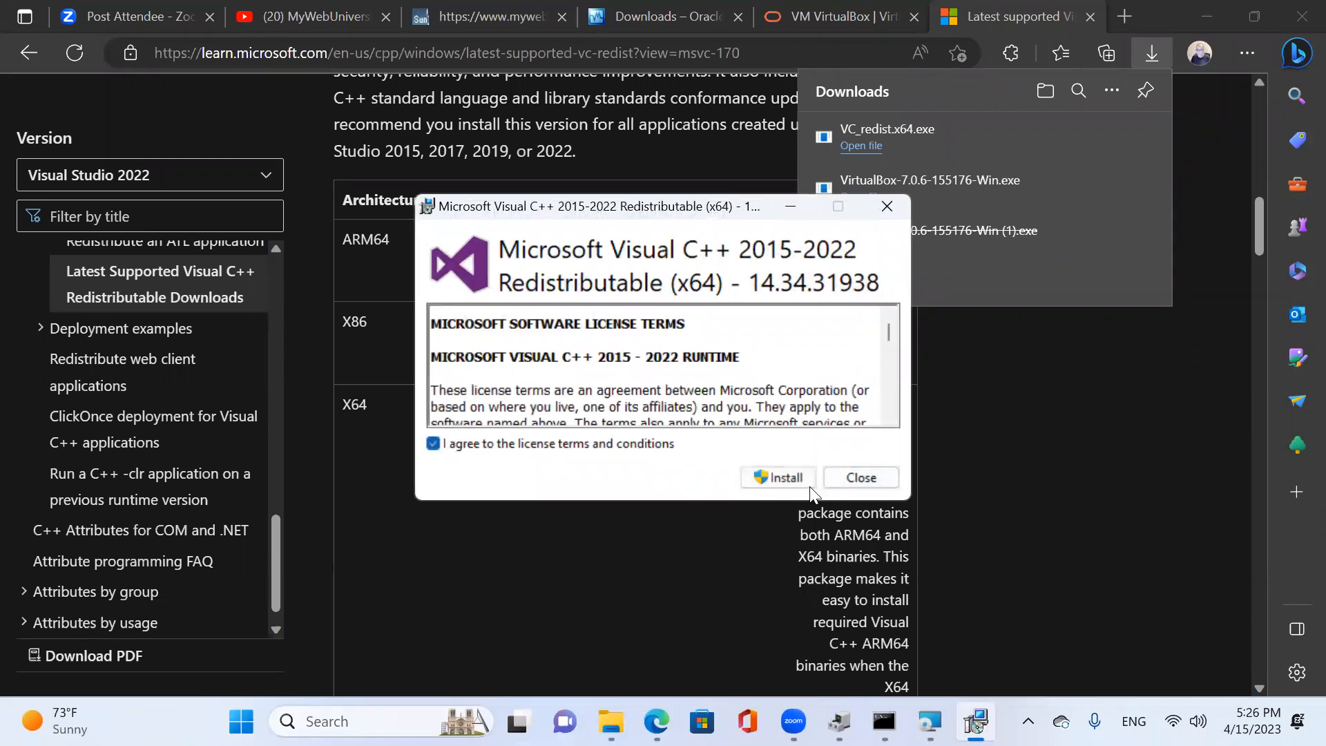
pyautogui.click(773, 473)
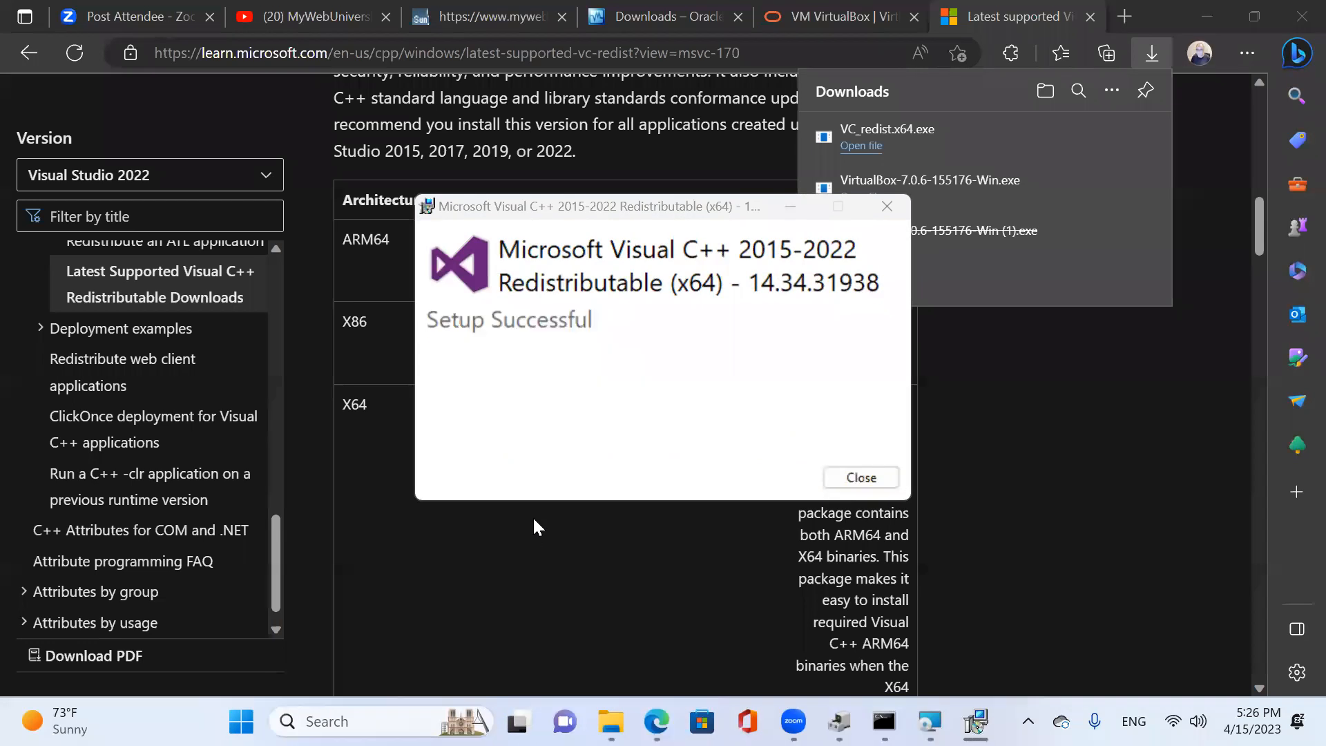
pyautogui.click(860, 477)
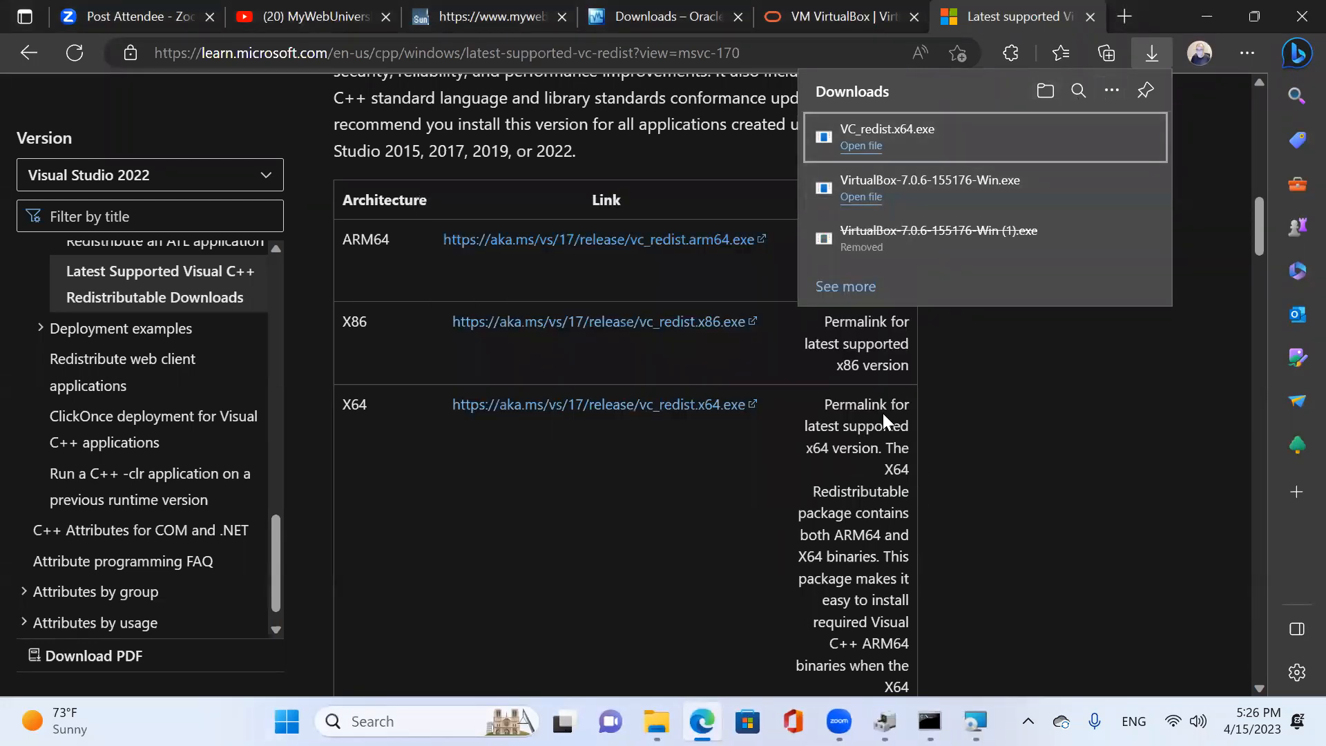
# - Exit the failed VirtualBox setup wizard and dismiss its installation-failed error
pyautogui.click(1209, 17)
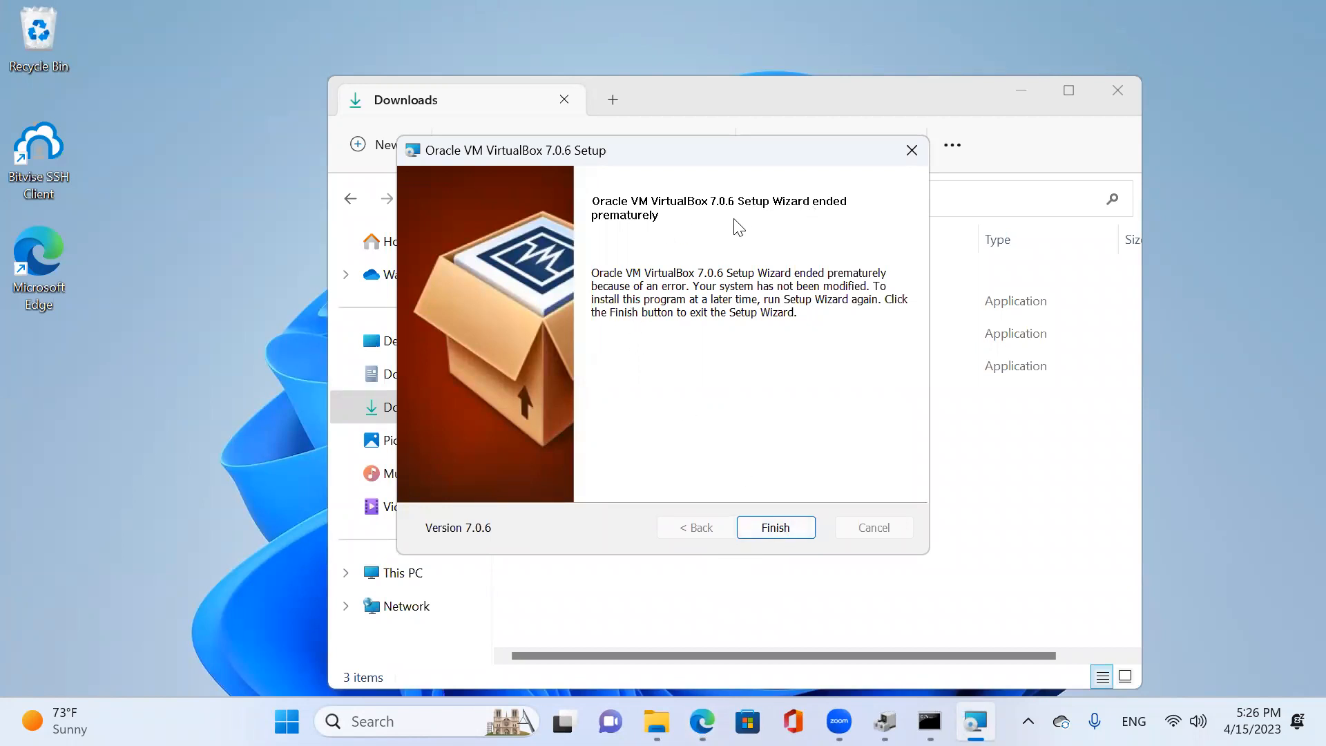
pyautogui.click(779, 533)
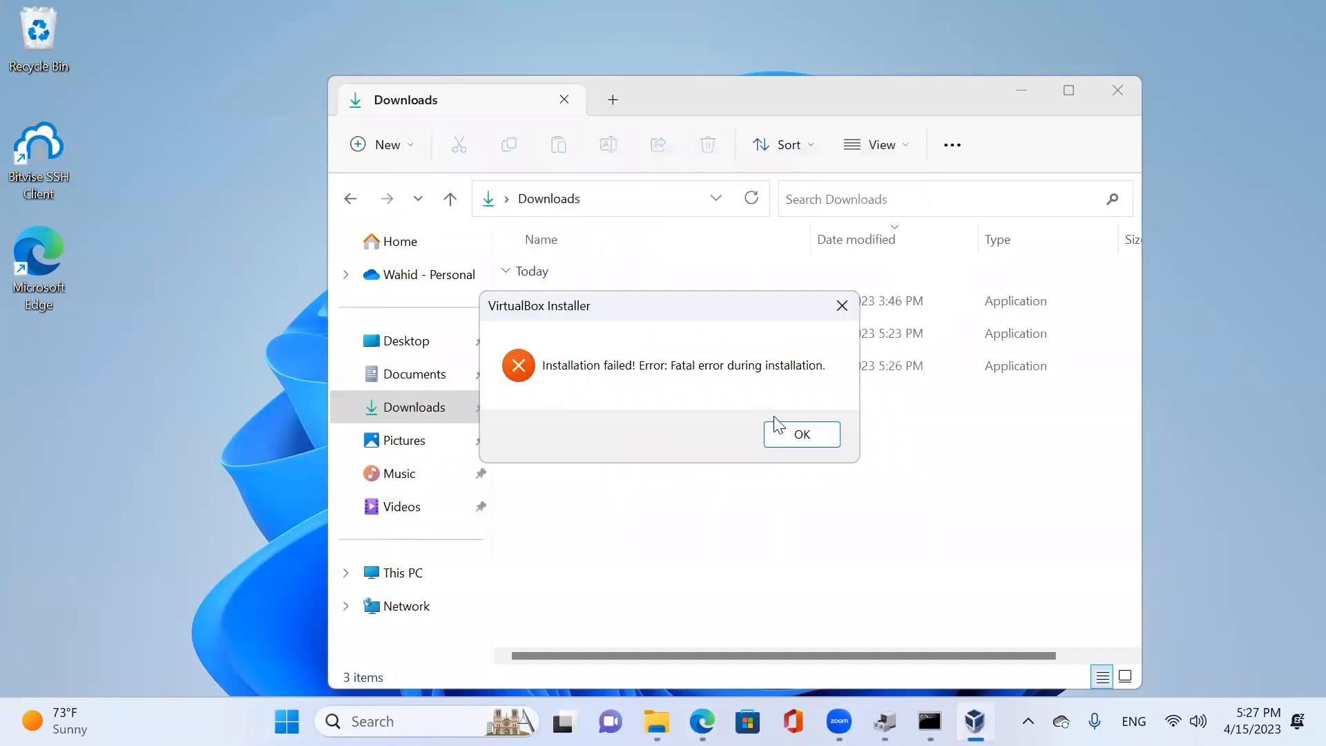
pyautogui.click(801, 435)
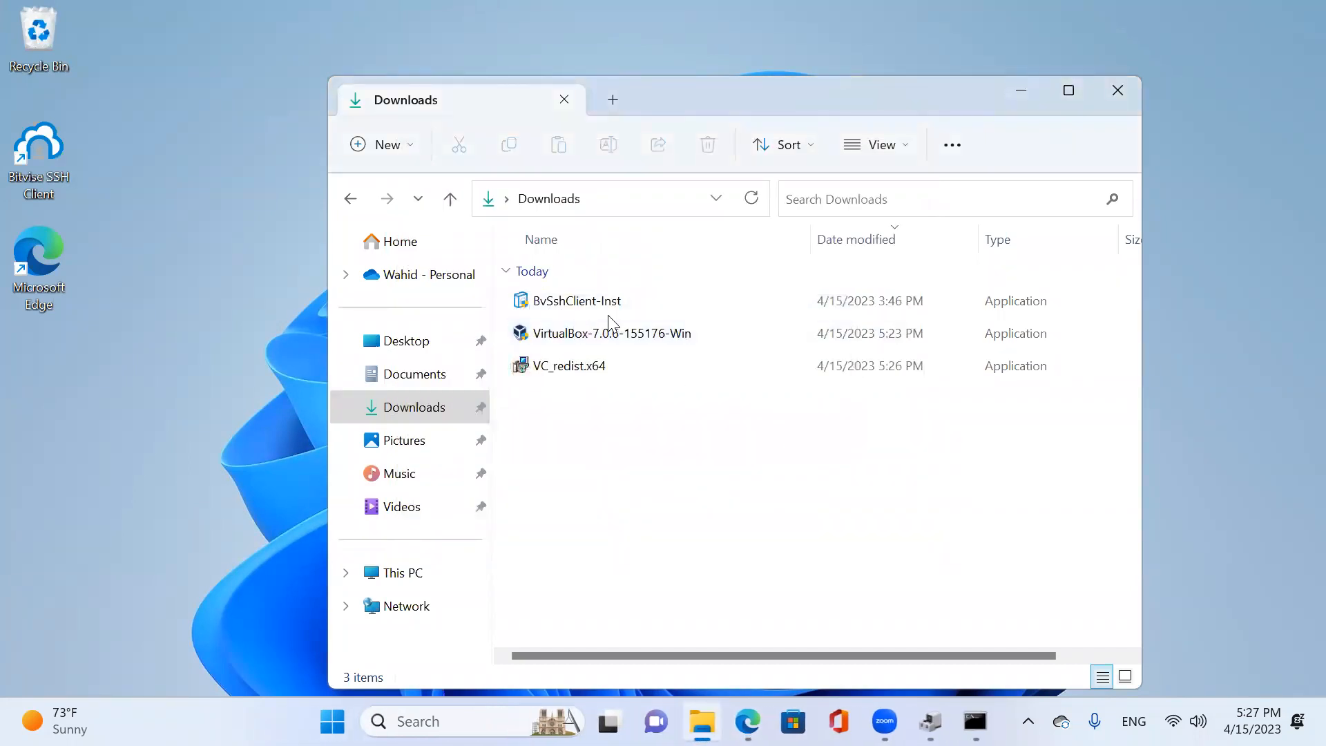
# - Install VirtualBox 7.0.6 with default features, accepting network reset and missing Python dependencies, then launch it
pyautogui.click(573, 337)
pyautogui.doubleClick(576, 342)
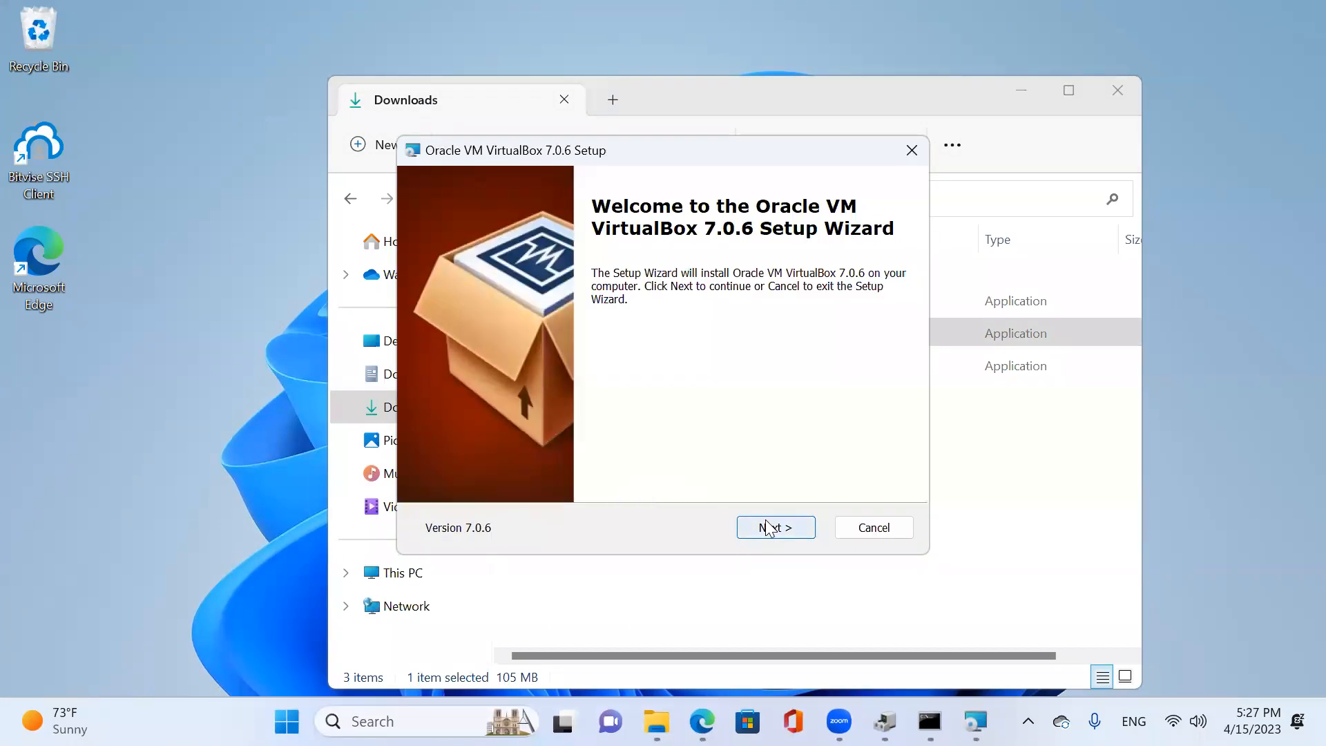
pyautogui.click(768, 528)
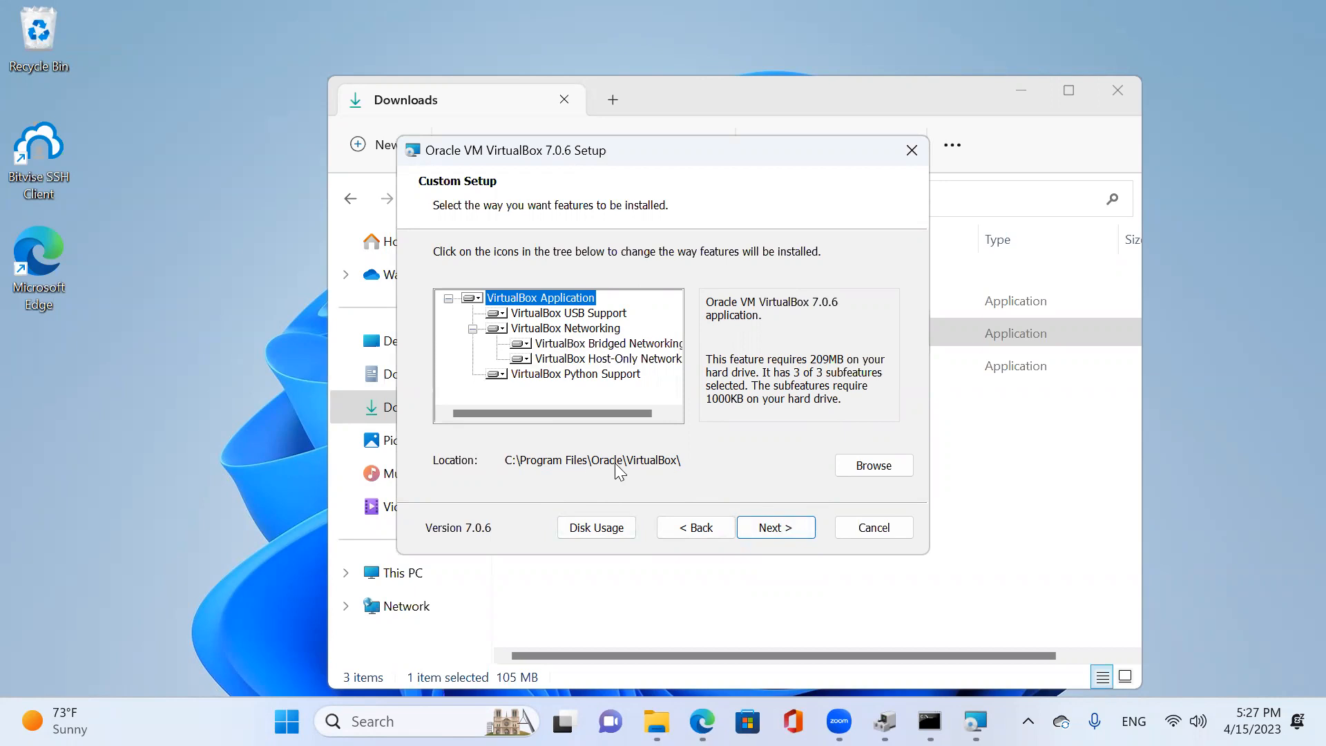
pyautogui.click(776, 528)
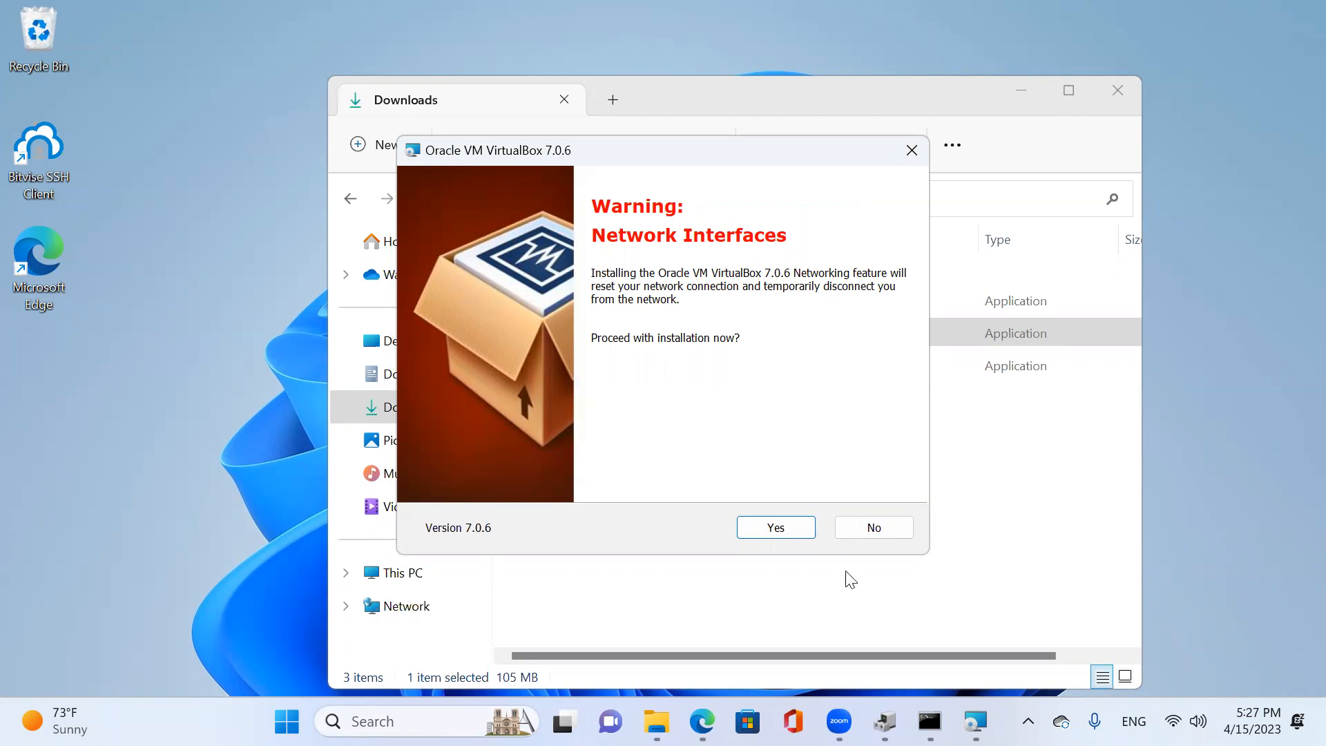
pyautogui.click(794, 529)
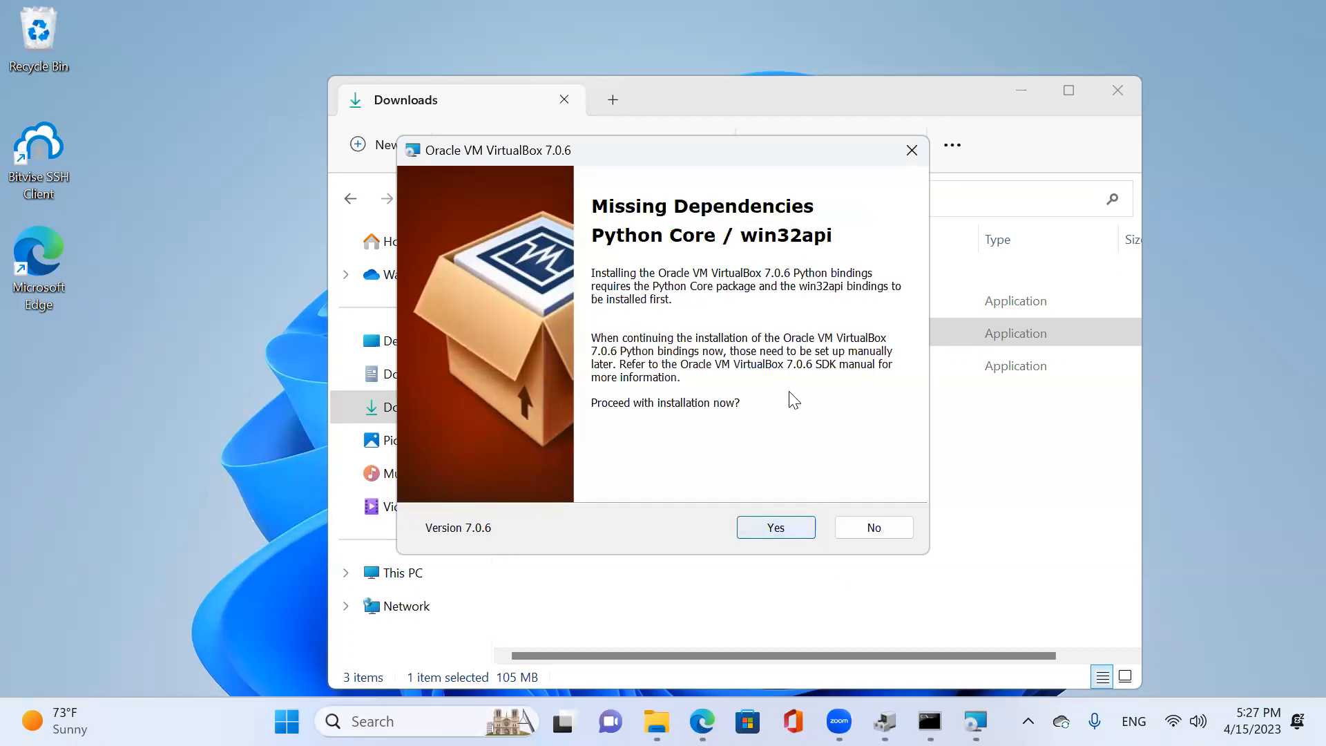
pyautogui.click(783, 526)
pyautogui.click(790, 533)
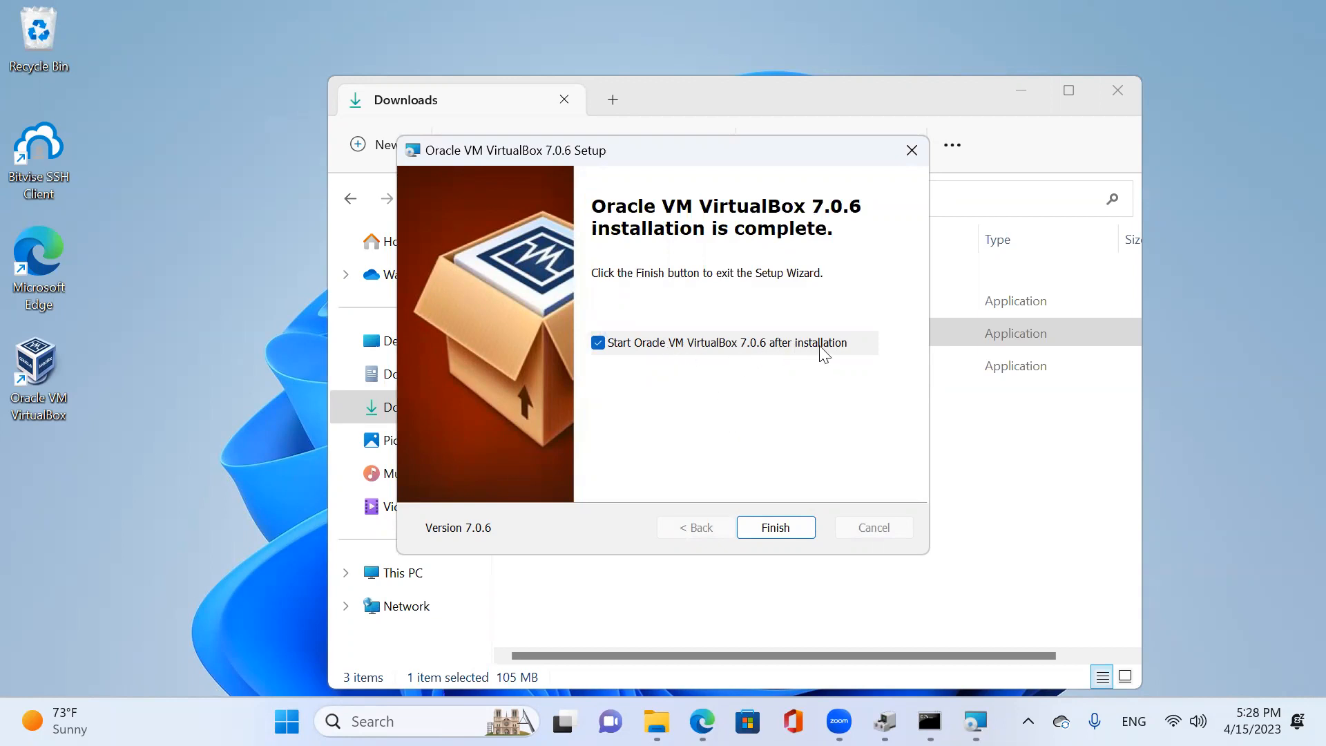
pyautogui.click(779, 526)
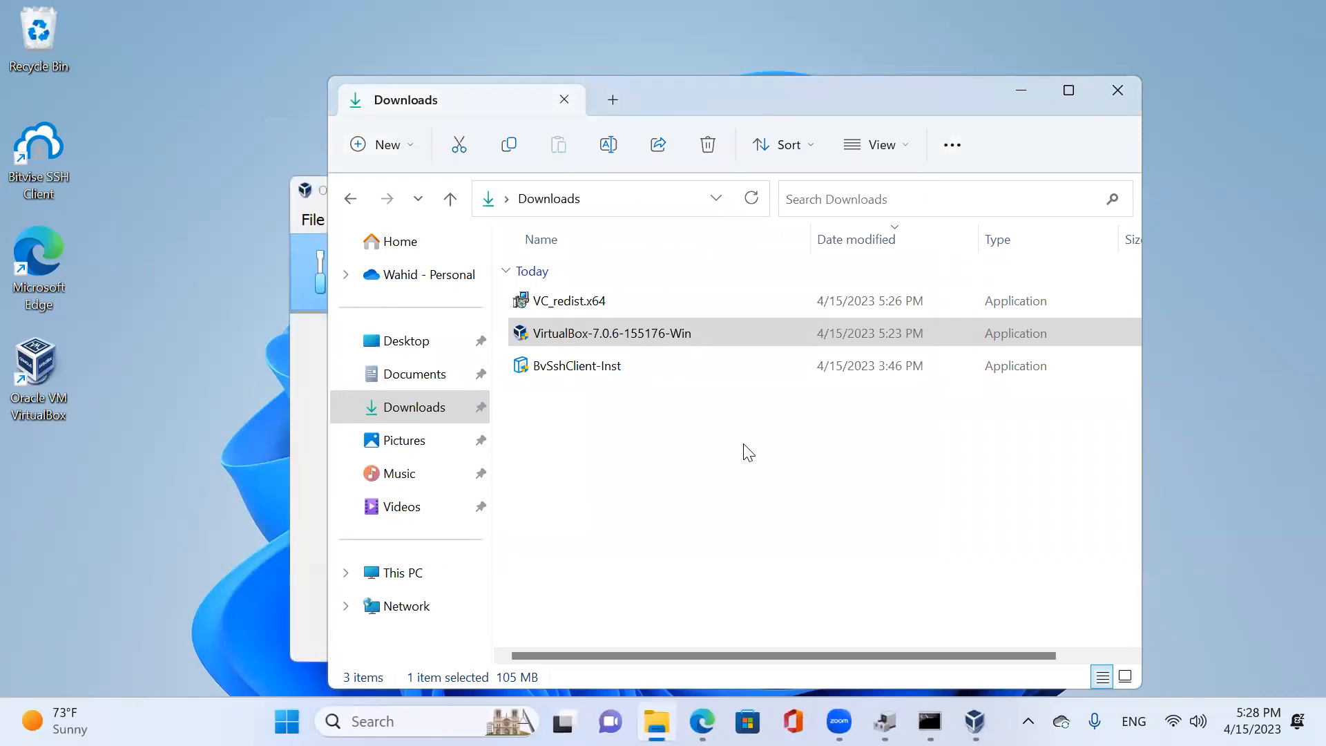
pyautogui.click(308, 468)
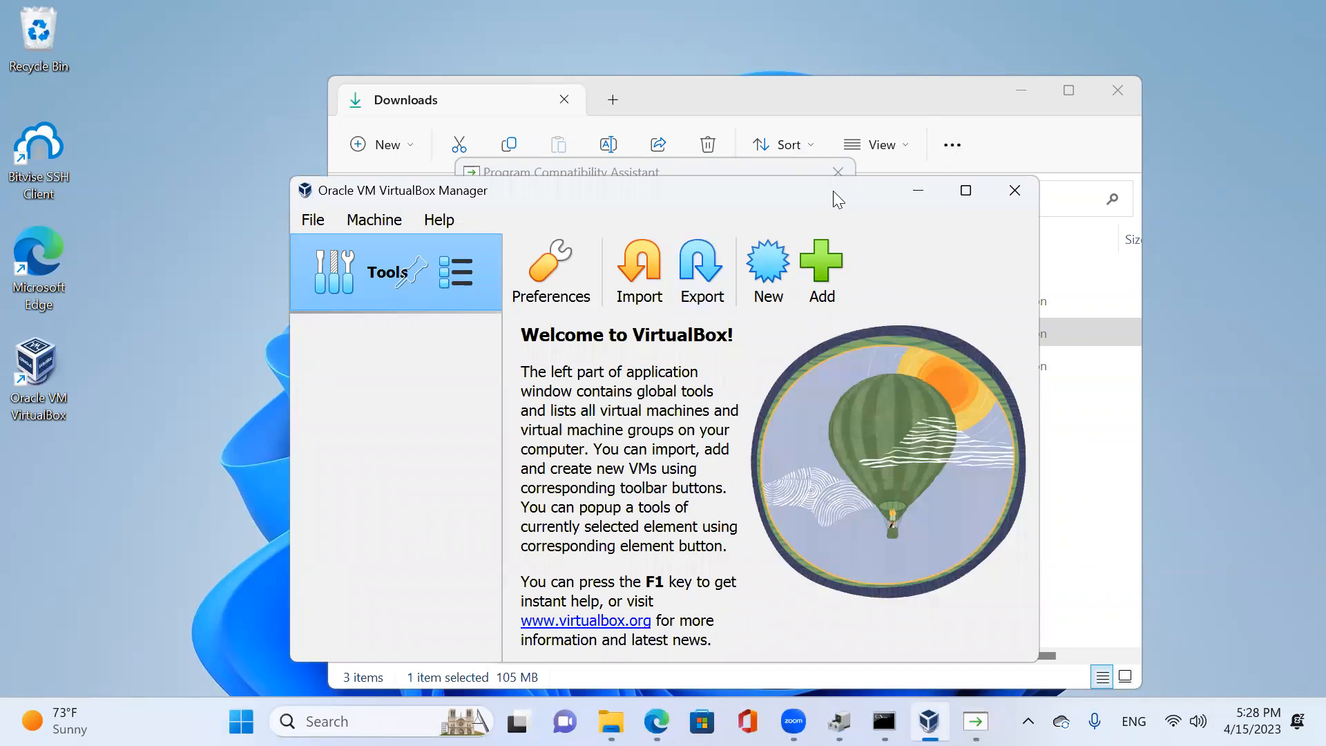
# - Confirm the program installed correctly, minimize the Downloads window, and restore VirtualBox Manager's Welcome screen
pyautogui.moveTo(832, 192); pyautogui.dragTo(591, 149)
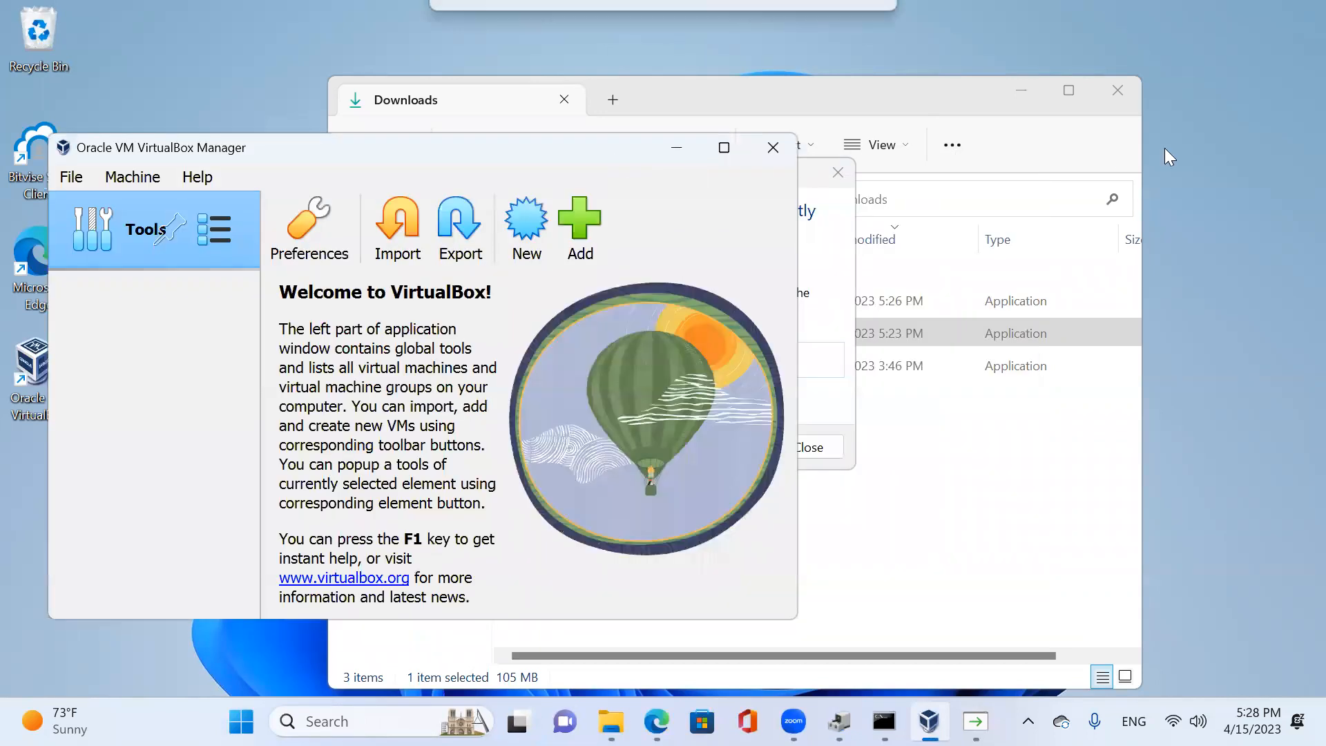
pyautogui.click(828, 403)
pyautogui.click(823, 402)
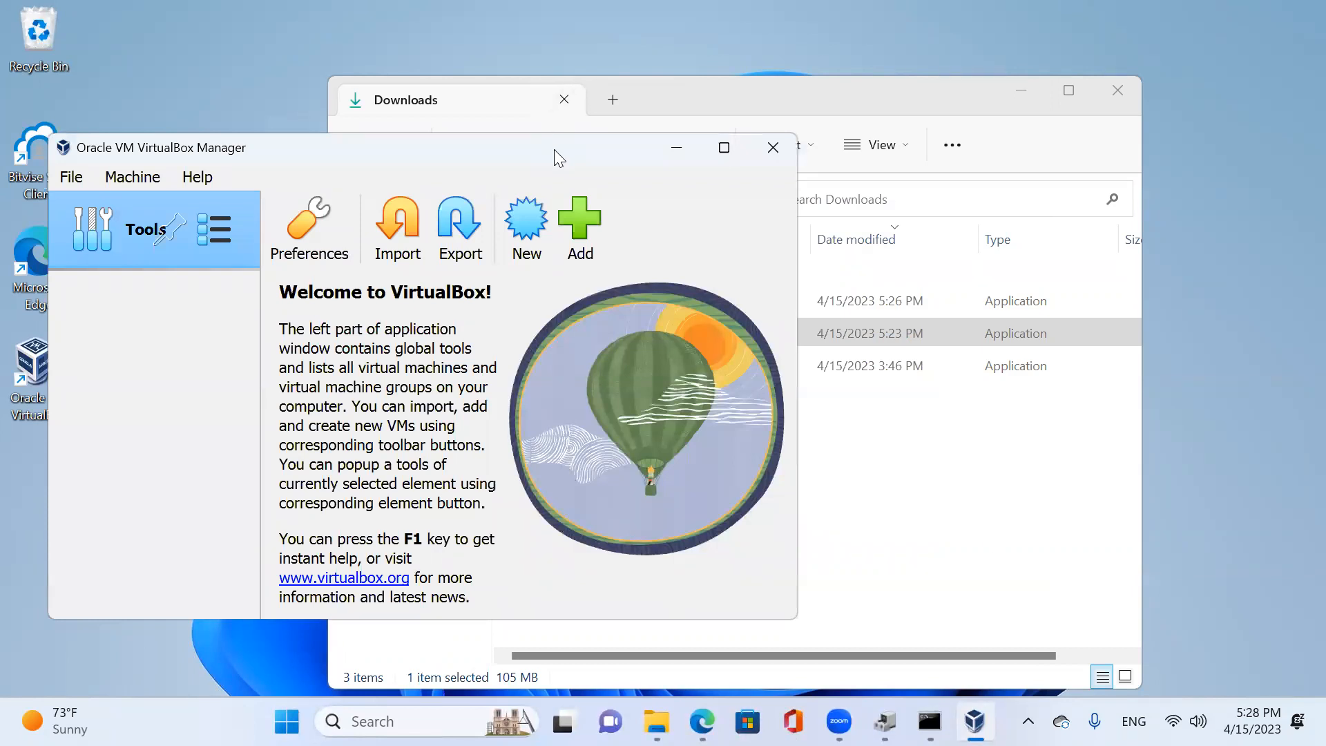
pyautogui.moveTo(553, 149); pyautogui.dragTo(689, 57)
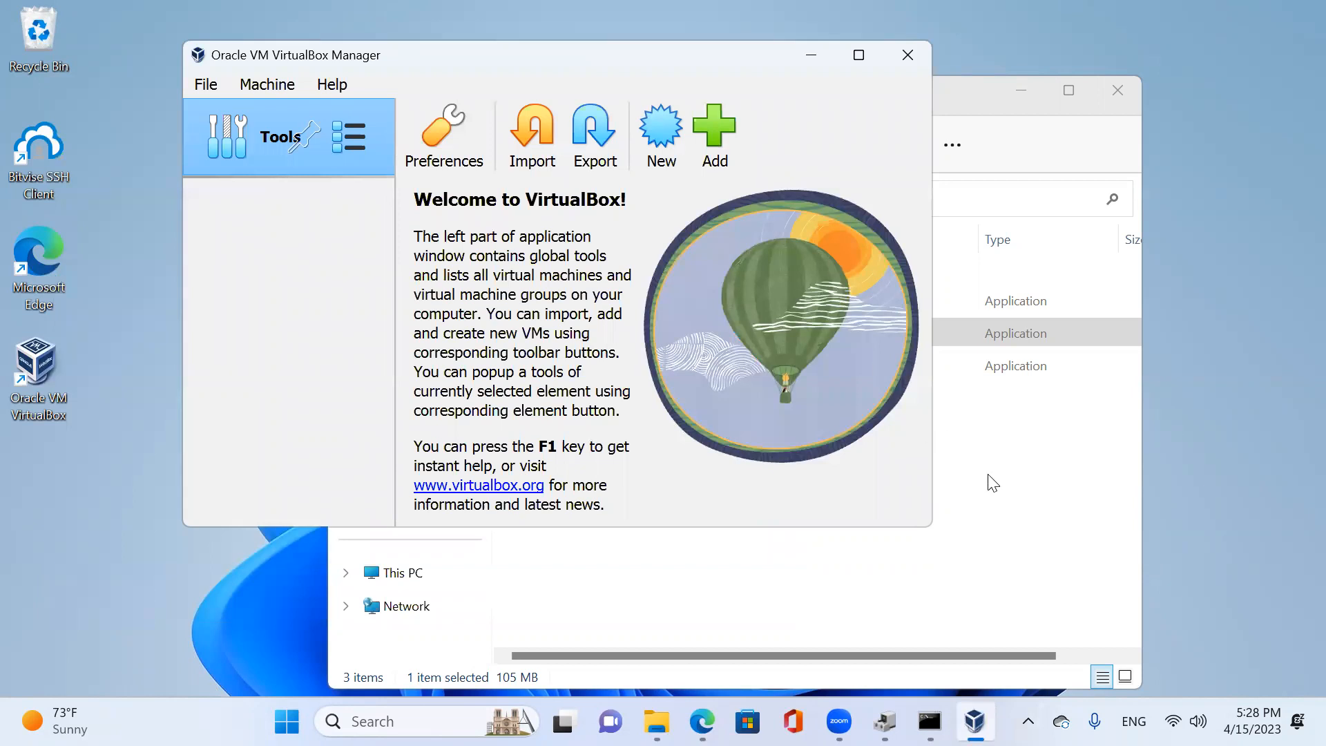
pyautogui.click(814, 55)
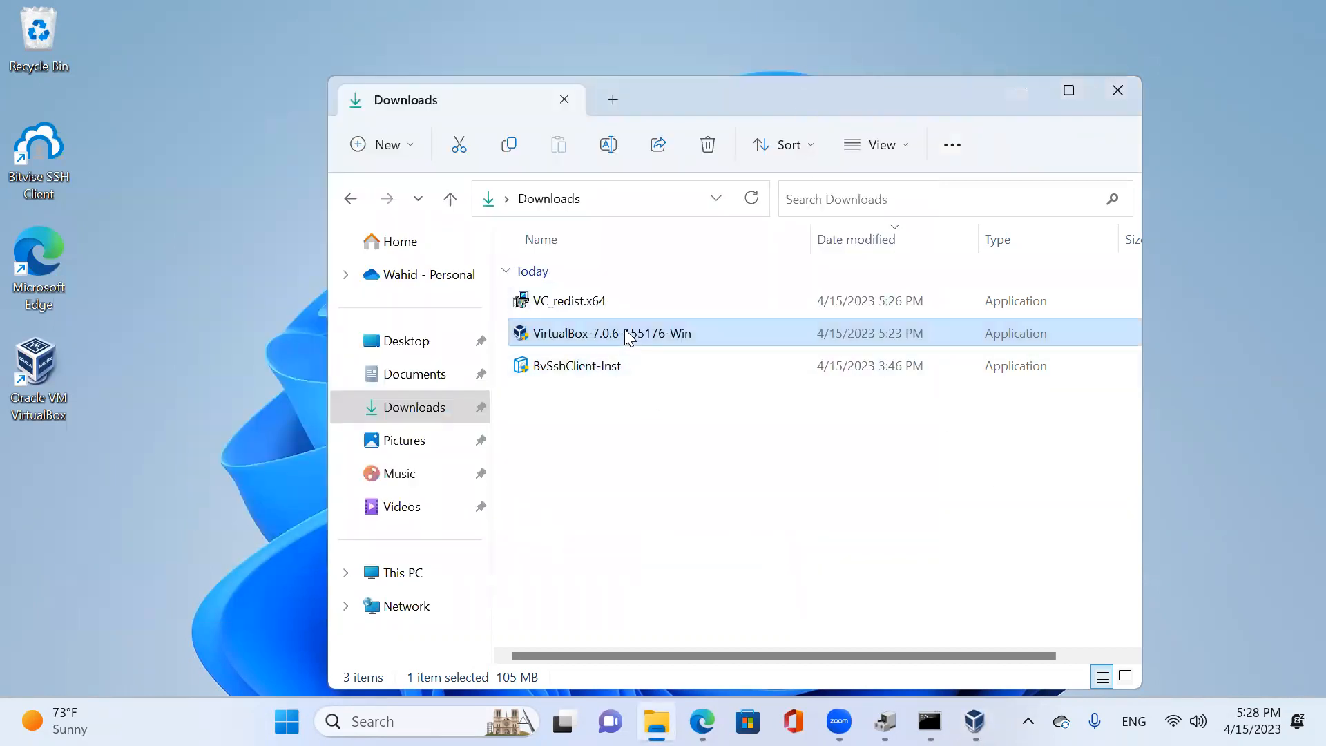
pyautogui.click(1023, 93)
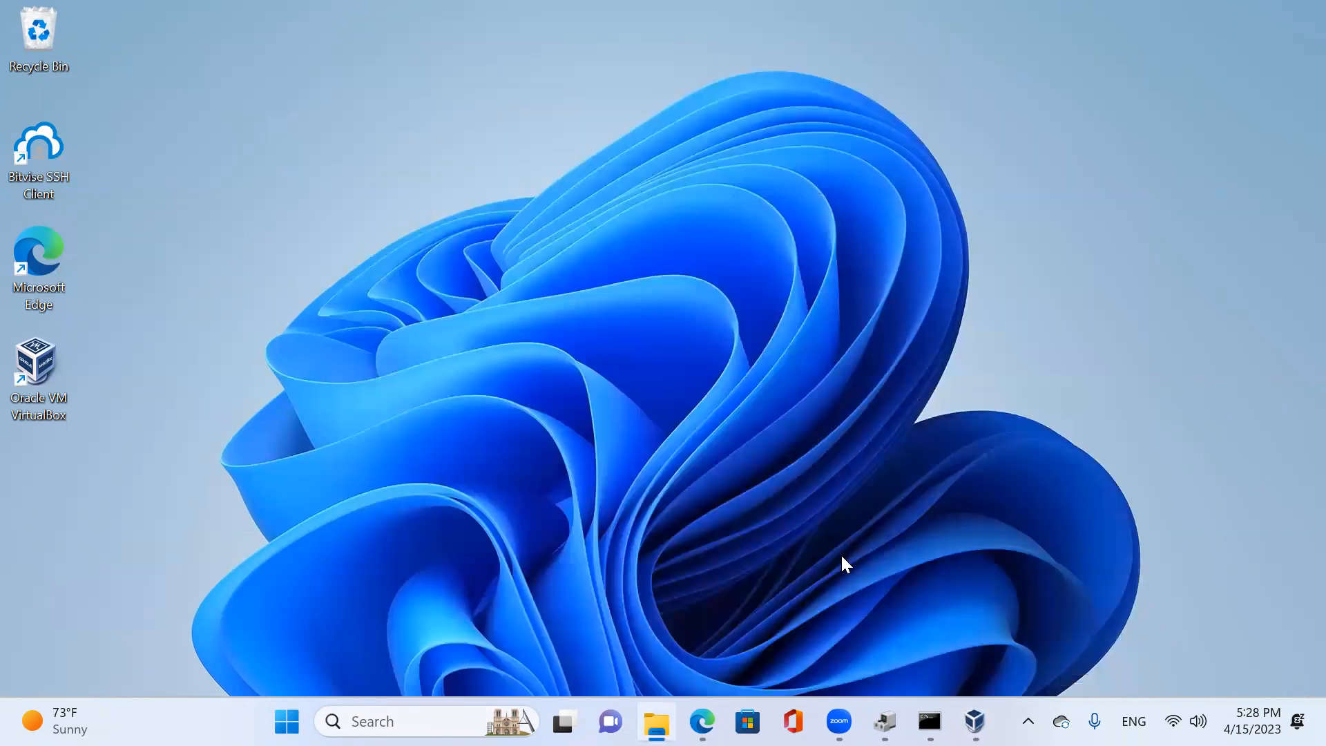
pyautogui.click(973, 715)
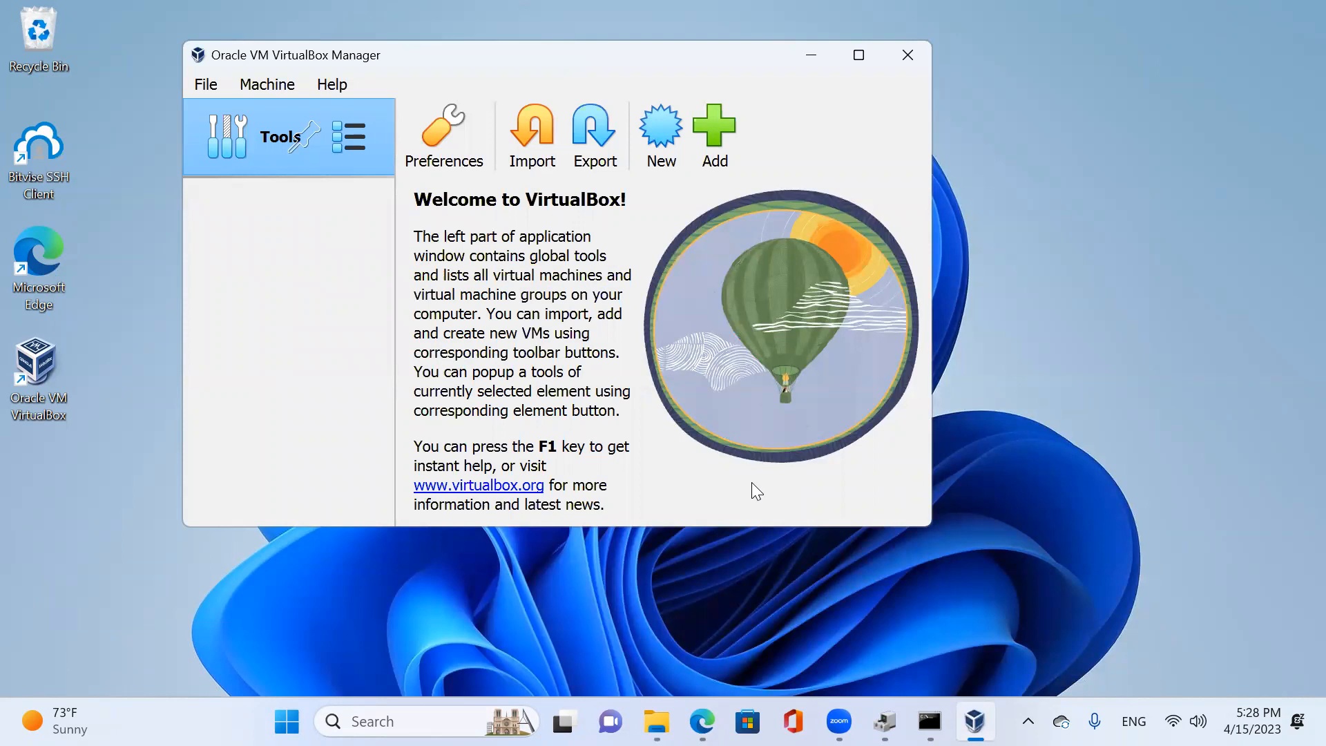
# - Start a new VM named Linux_Ubuntu, auto-detected as type Linux, version Ubuntu (64-bit)
pyautogui.click(661, 133)
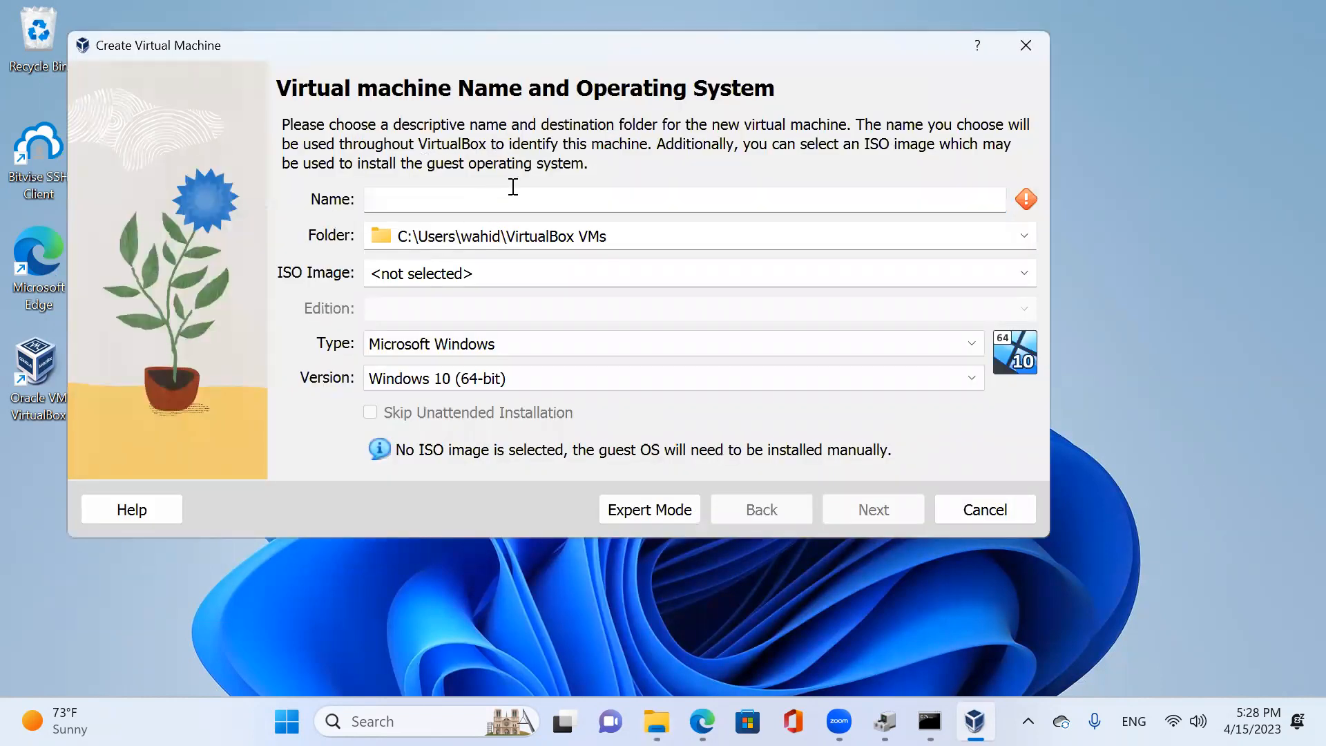
pyautogui.write('Linux')
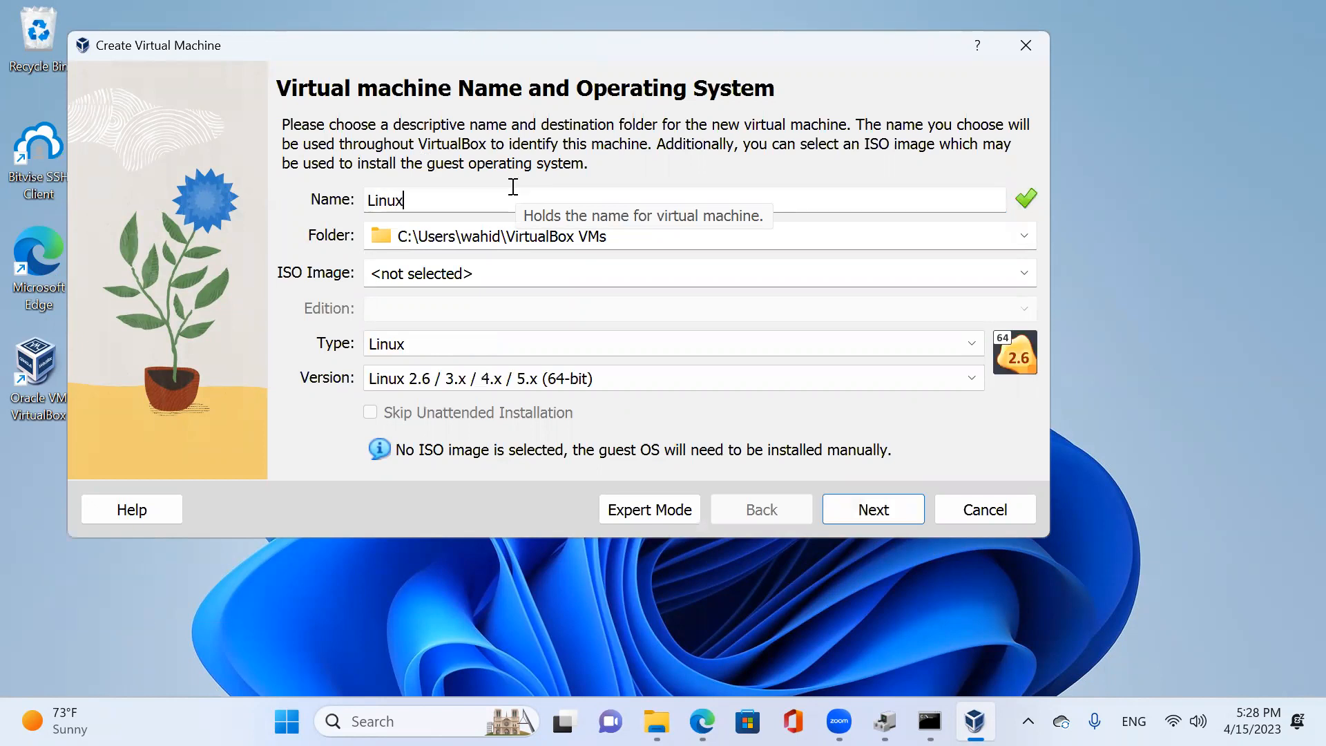
pyautogui.write('_Ubuntu')
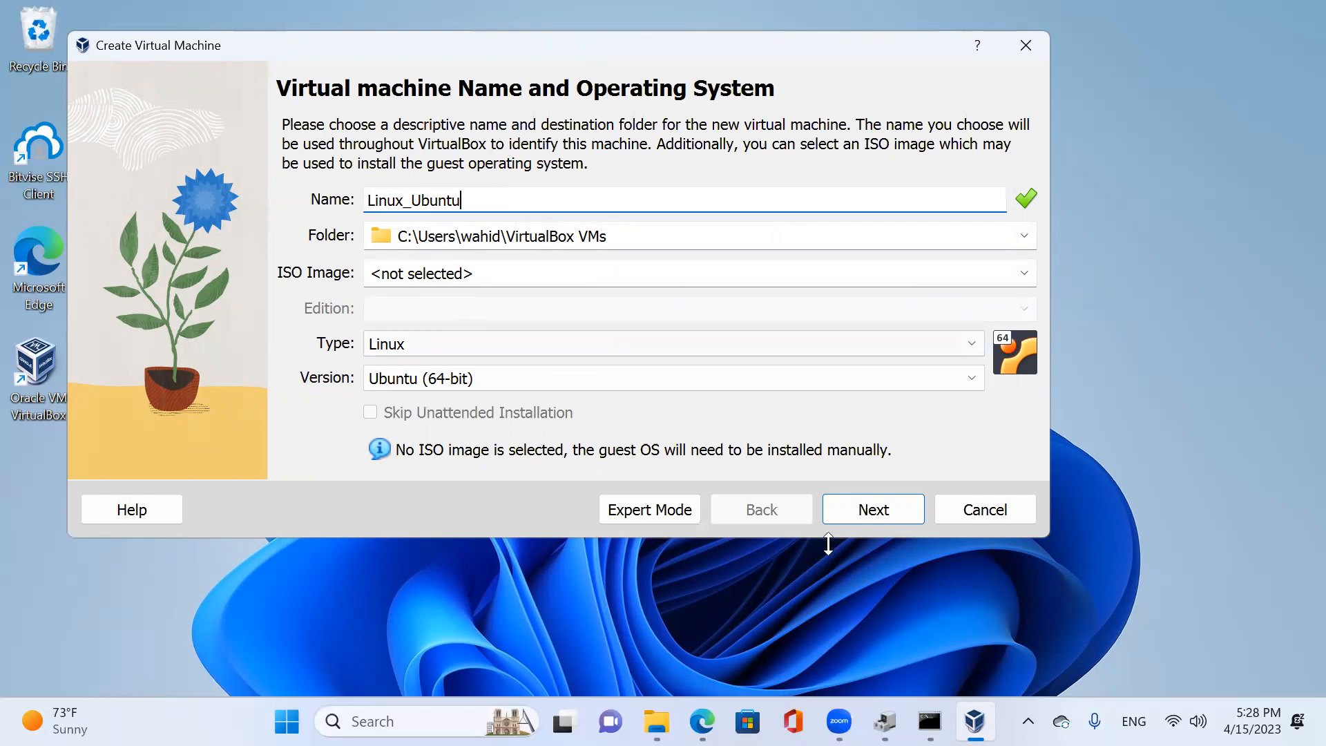
pyautogui.click(702, 722)
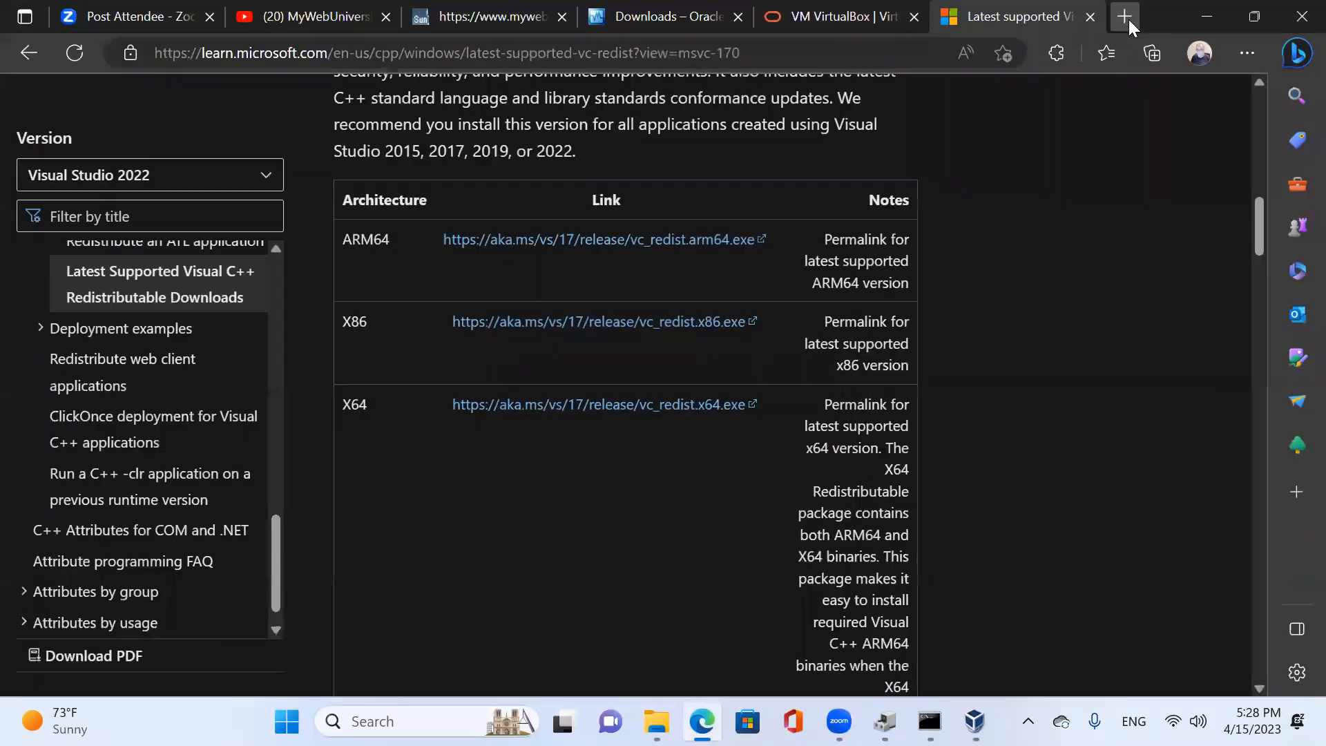
# - Download the Ubuntu Desktop 22.04 LTS ISO from ubuntu.com's Download page
pyautogui.click(1129, 19)
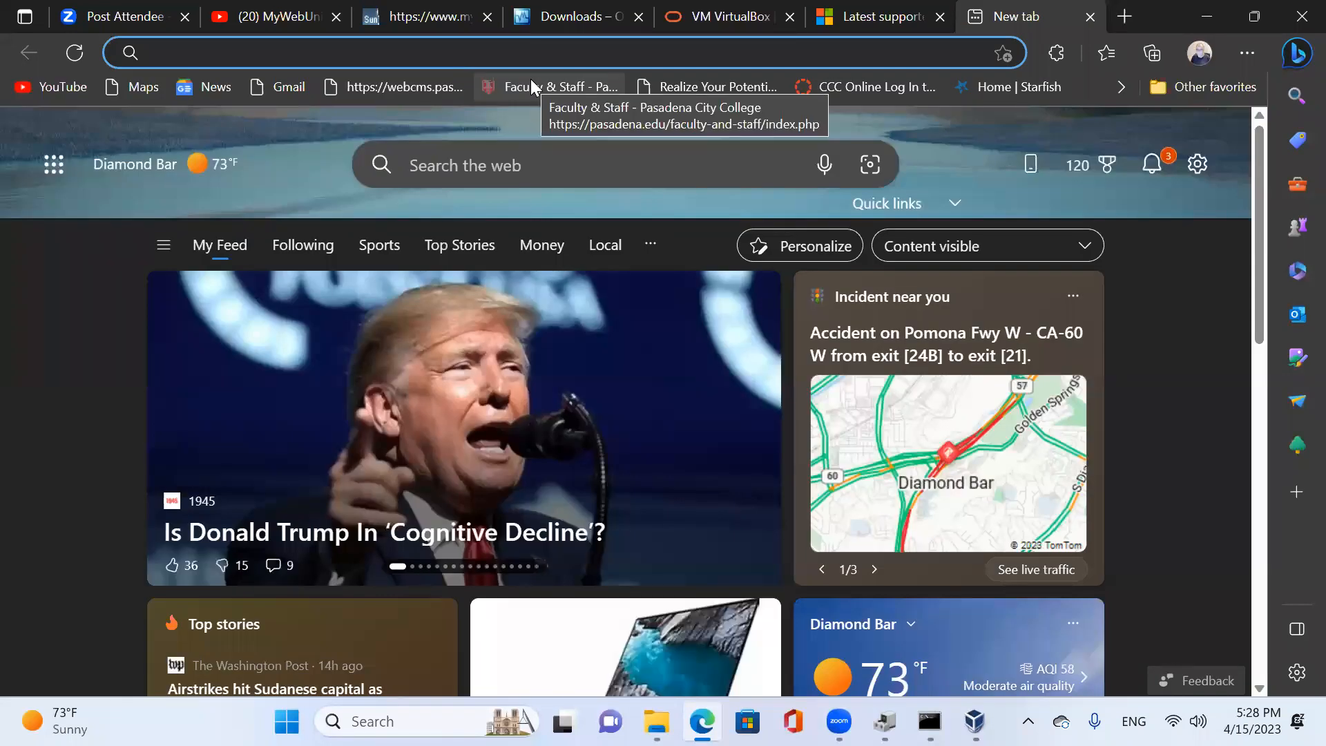
pyautogui.write('ubuntu.com')
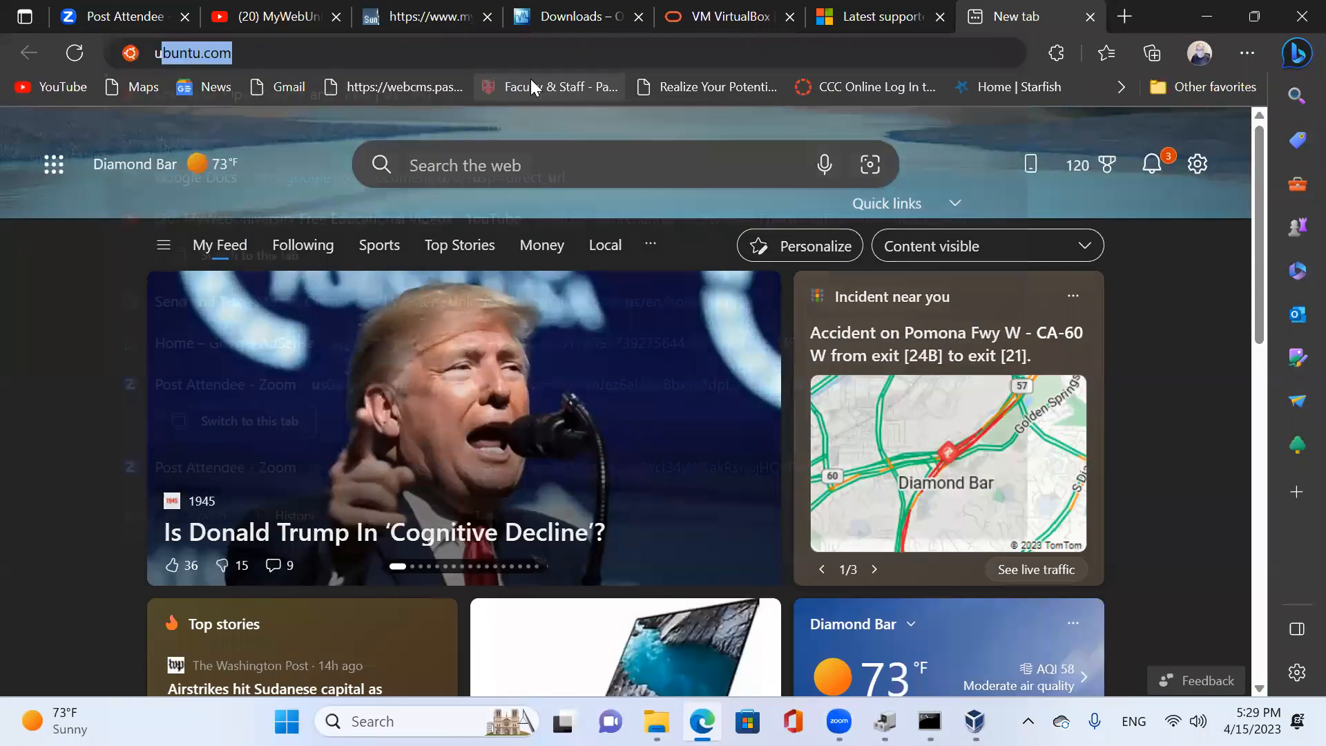
pyautogui.press('Return')
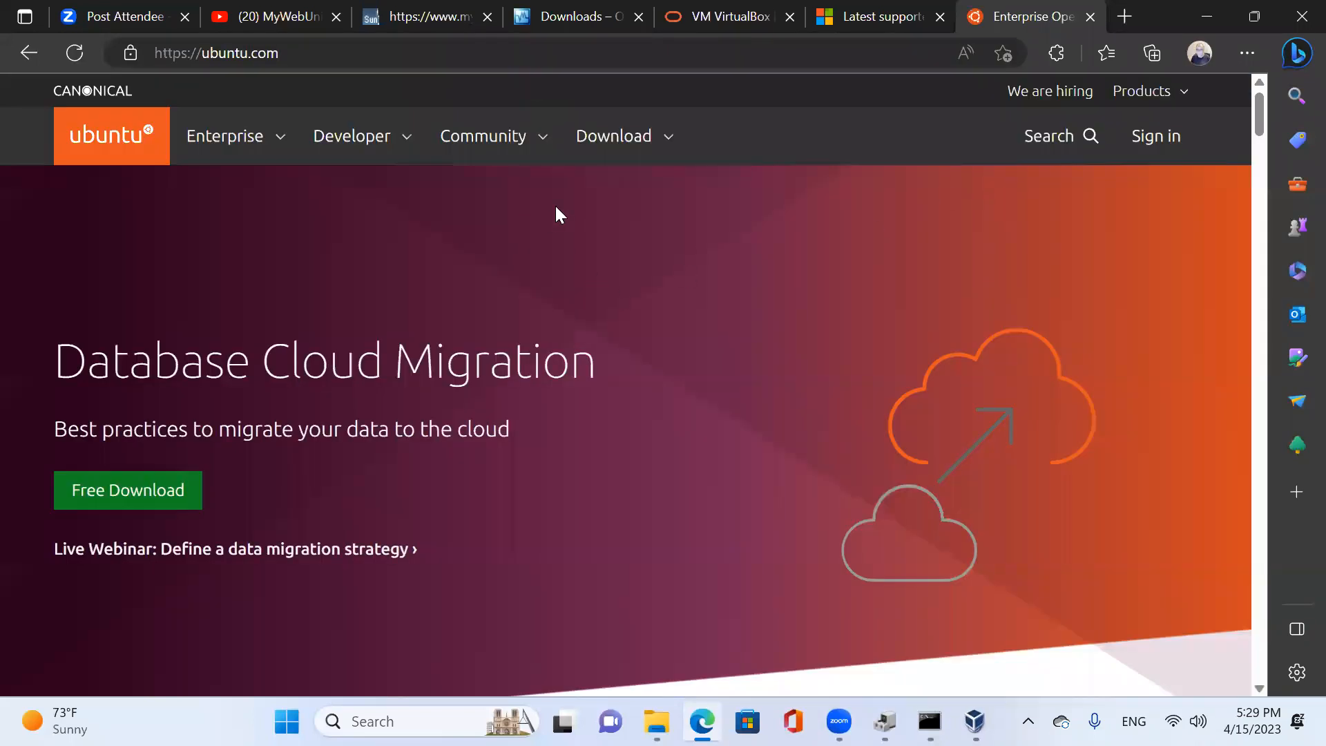
pyautogui.click(620, 146)
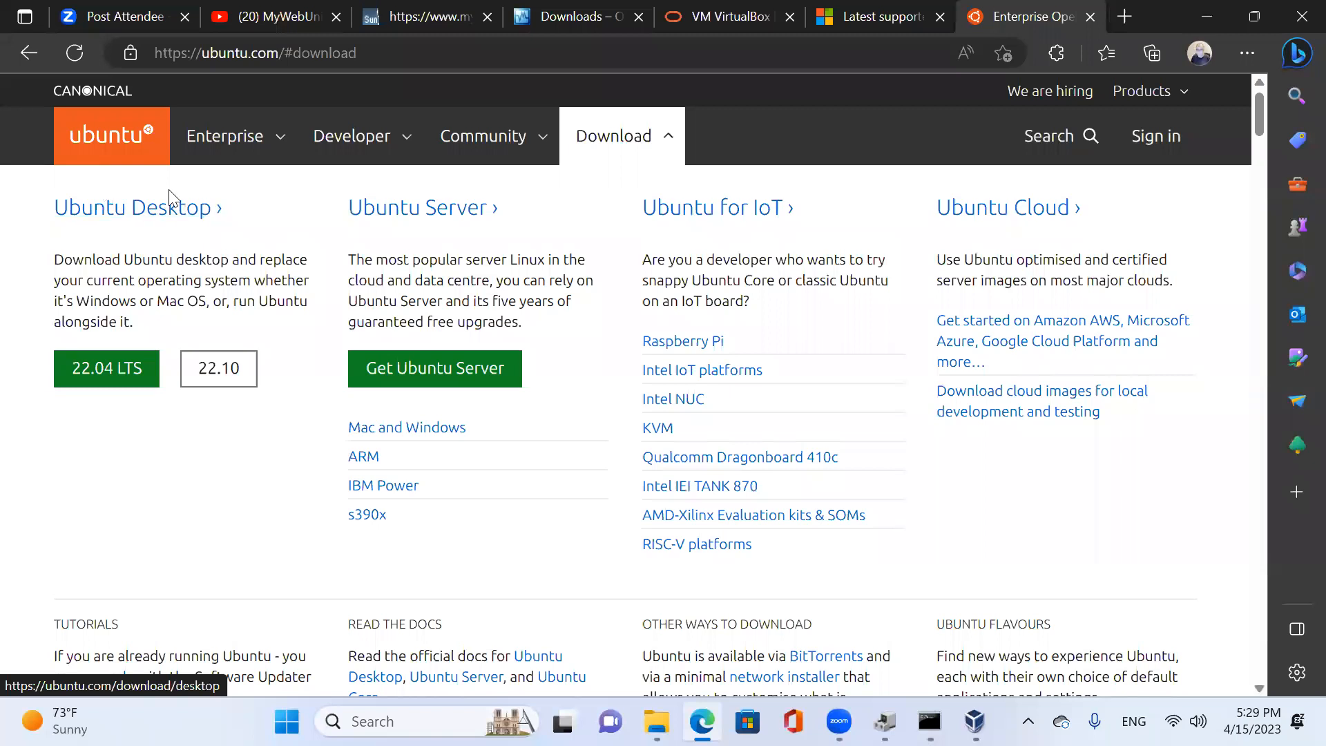
pyautogui.click(126, 367)
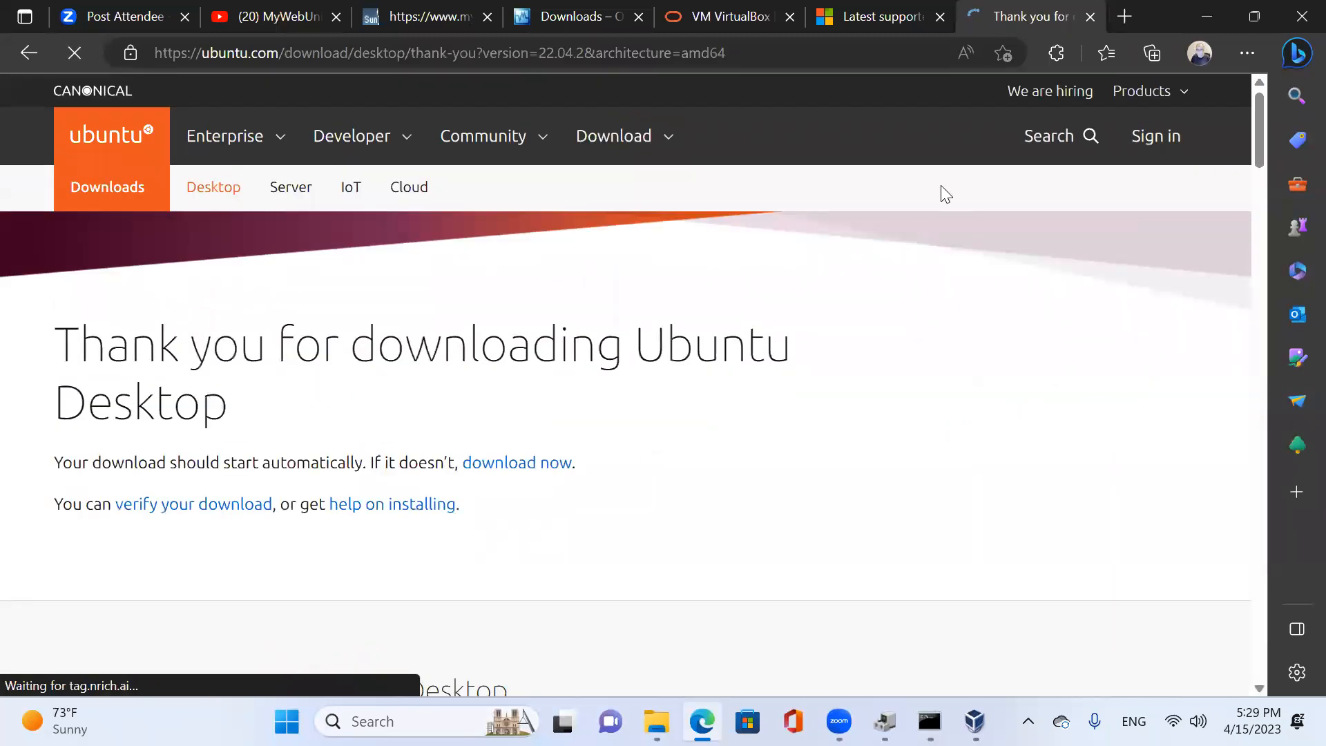
pyautogui.moveTo(1253, 136); pyautogui.dragTo(1248, 186)
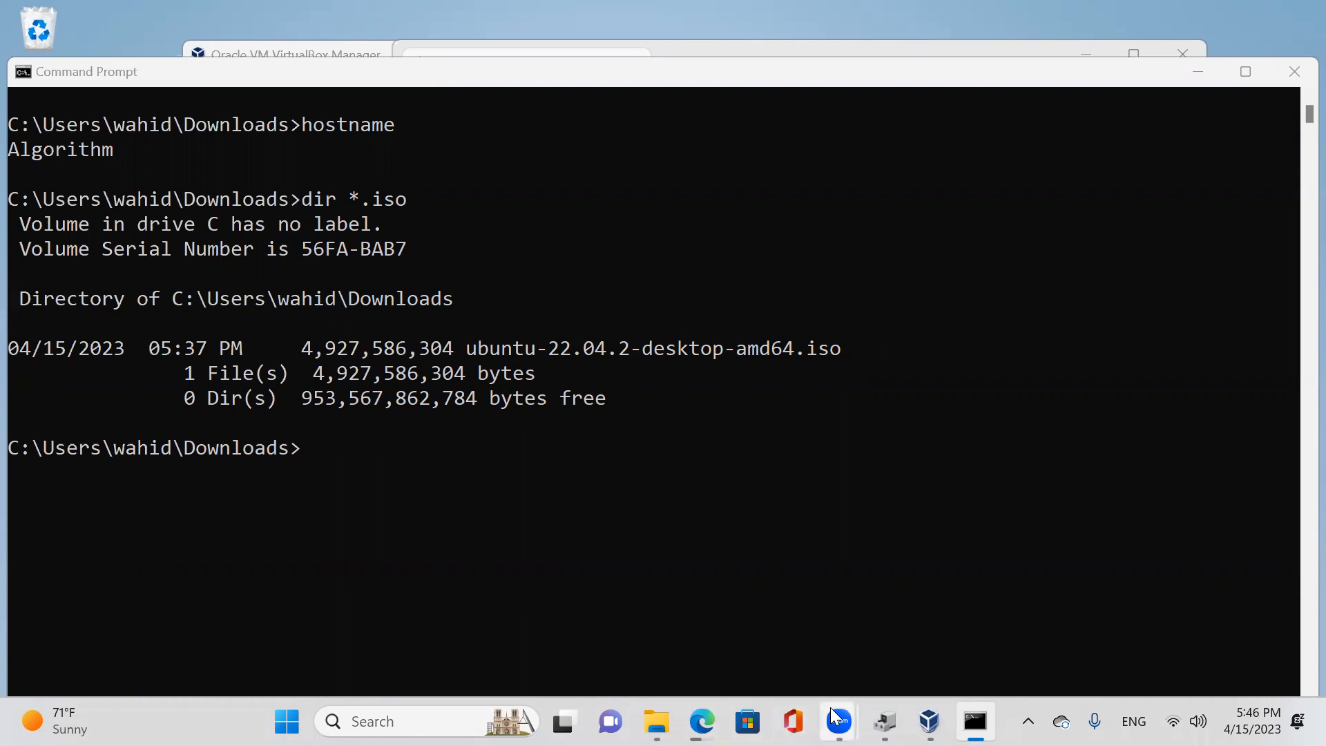
# - Choose ubuntu-22.04.2-desktop-amd64.iso from Downloads as the Linux_Ubuntu ISO image and continue
pyautogui.click(928, 721)
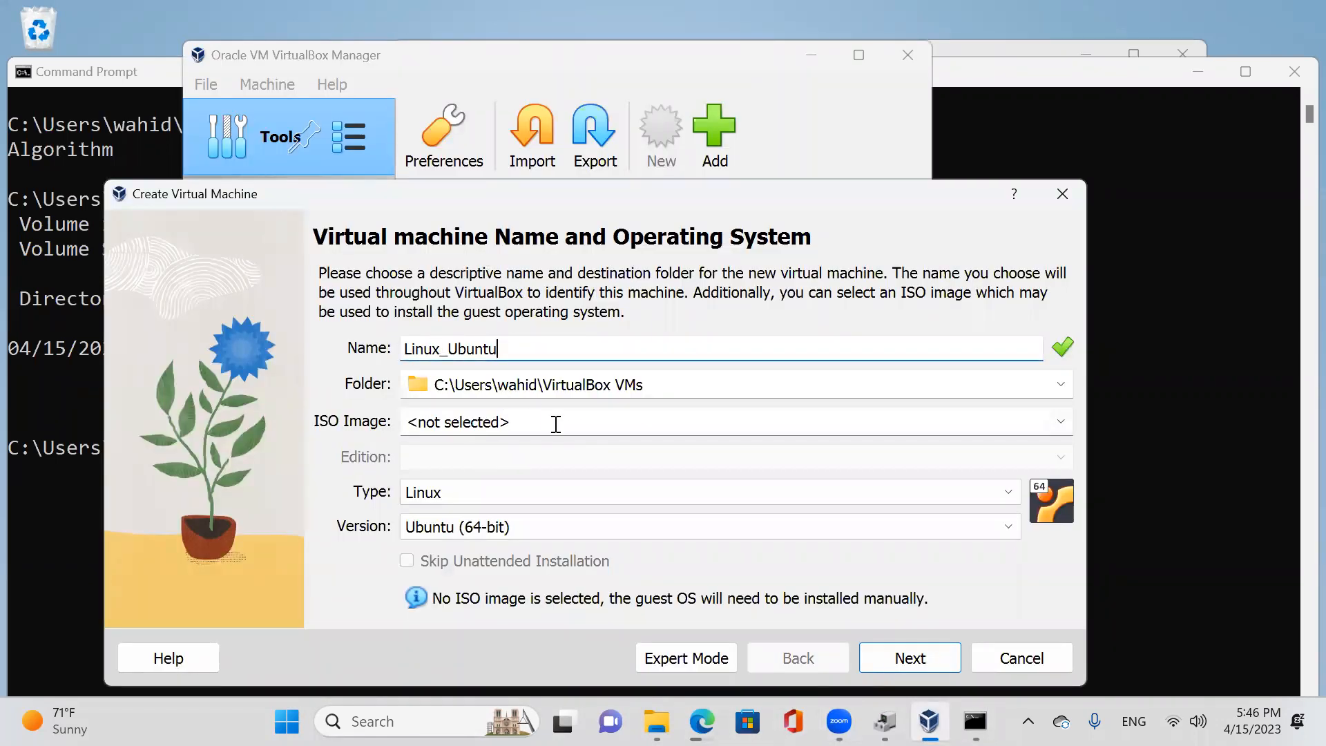
pyautogui.click(1056, 423)
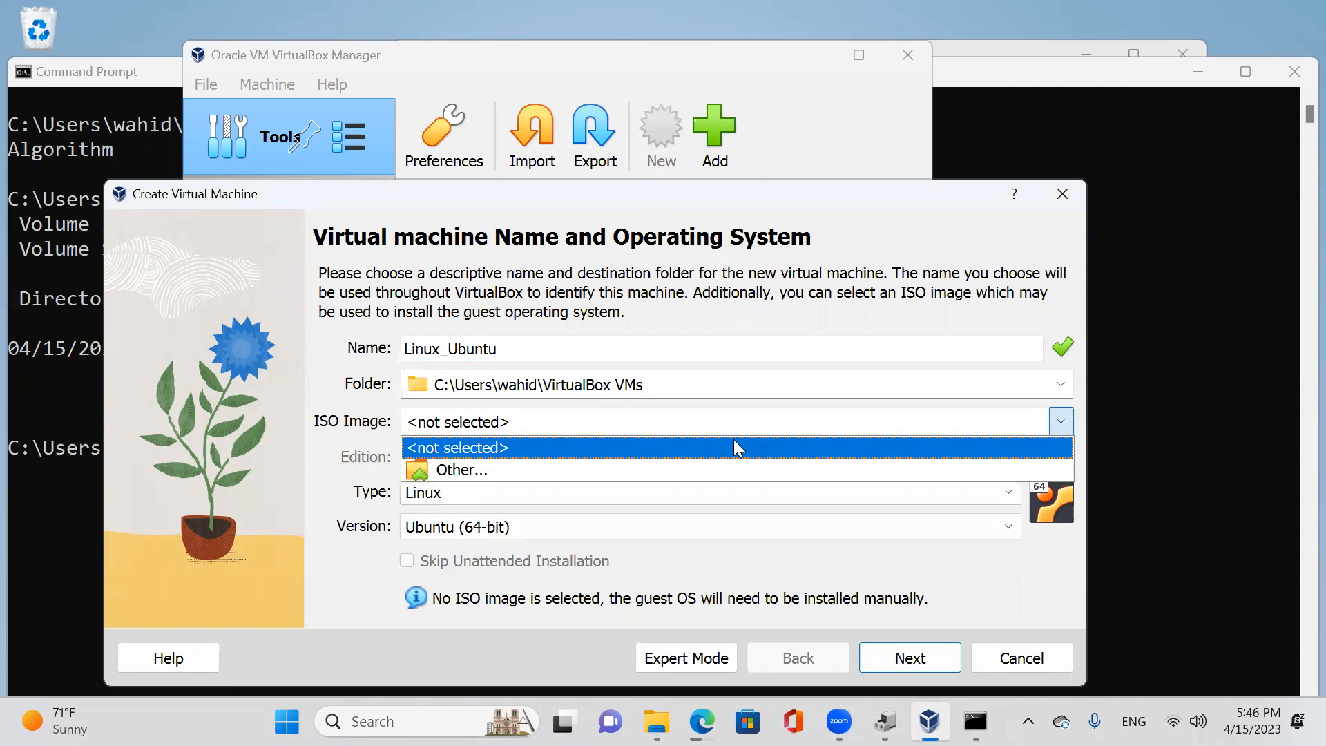
pyautogui.click(420, 470)
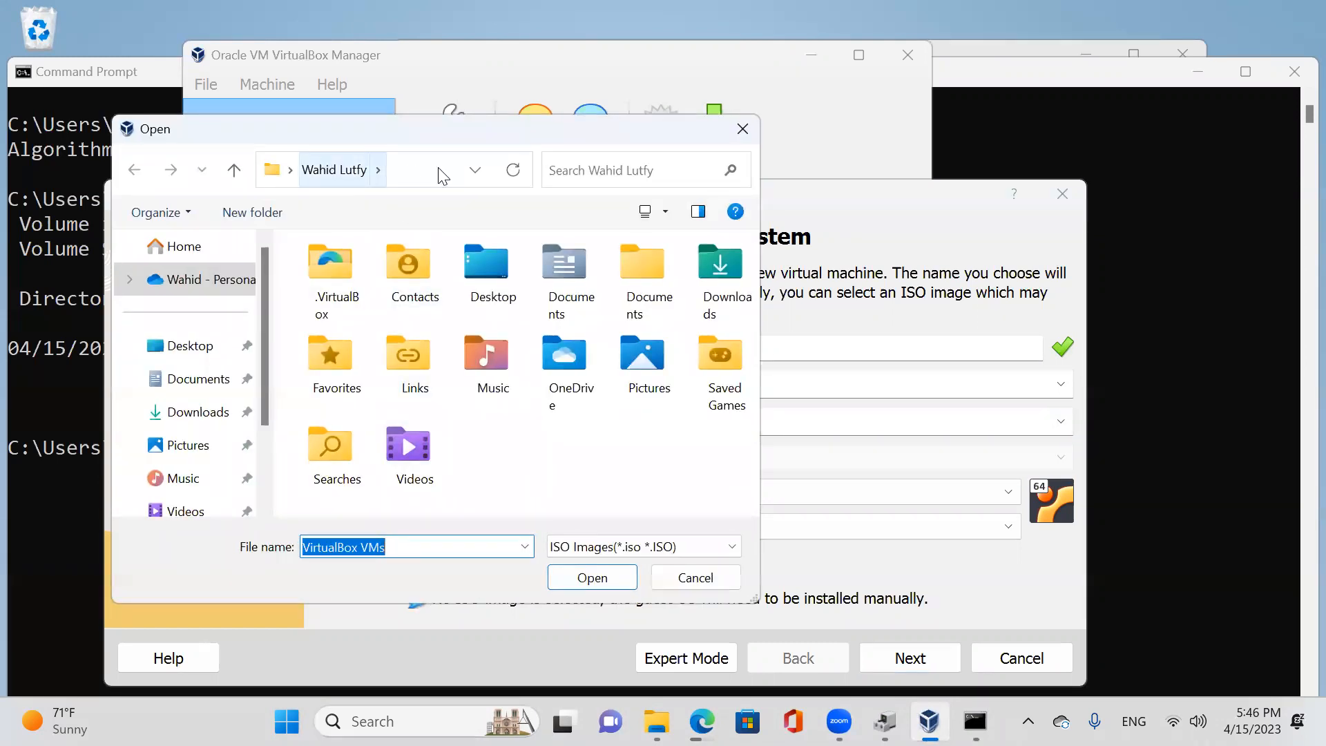
pyautogui.click(243, 421)
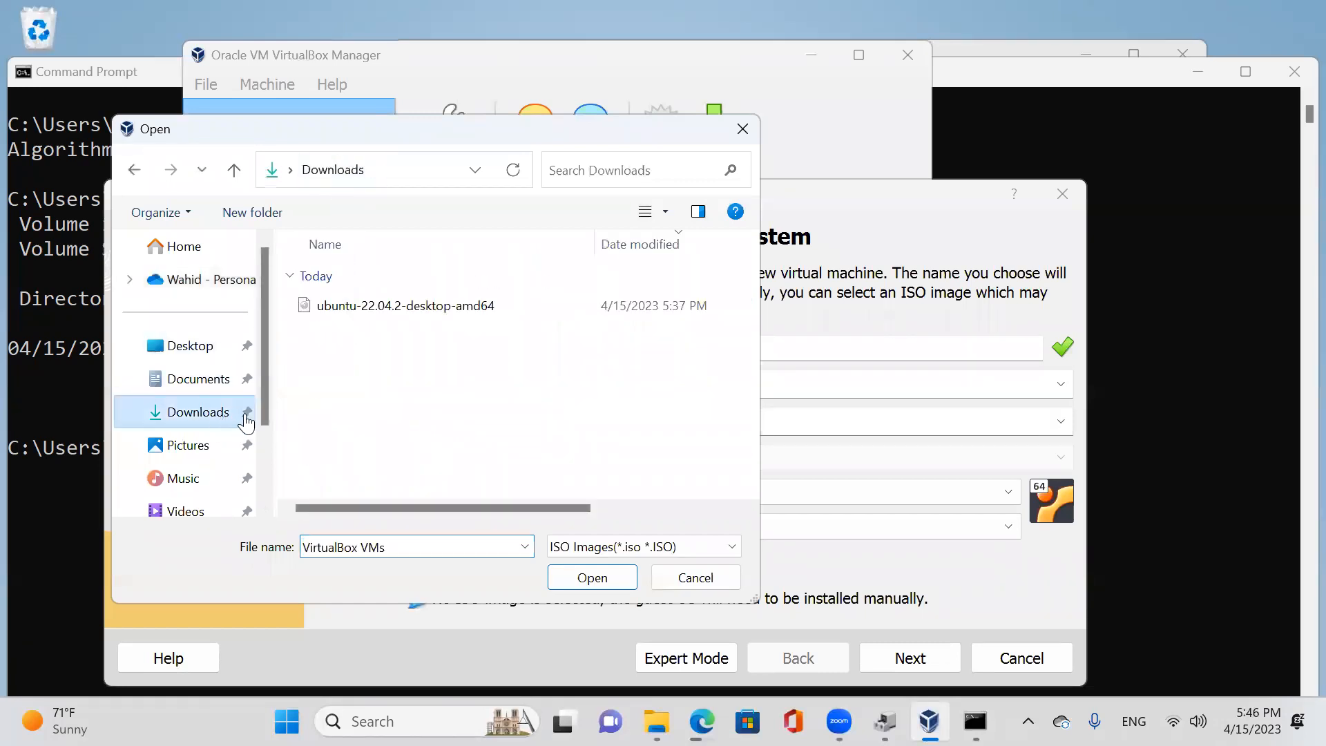
pyautogui.click(377, 312)
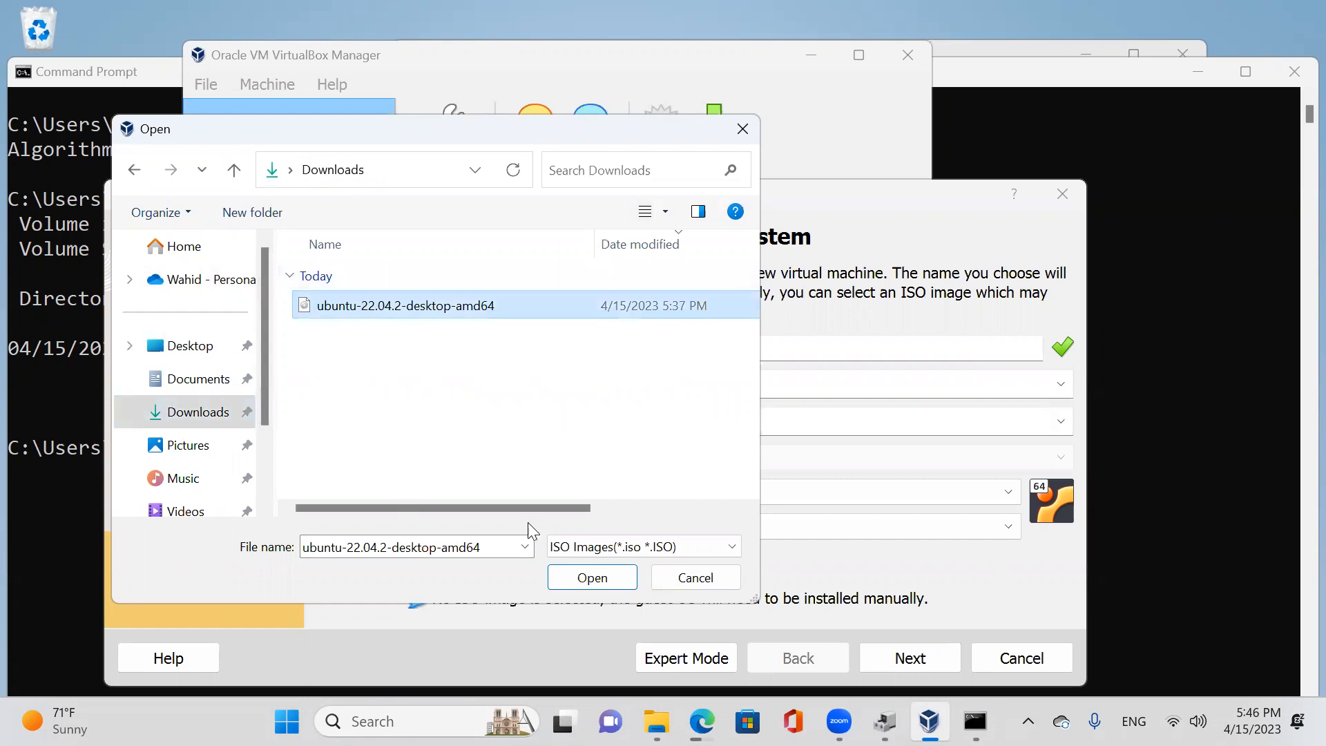
pyautogui.click(592, 578)
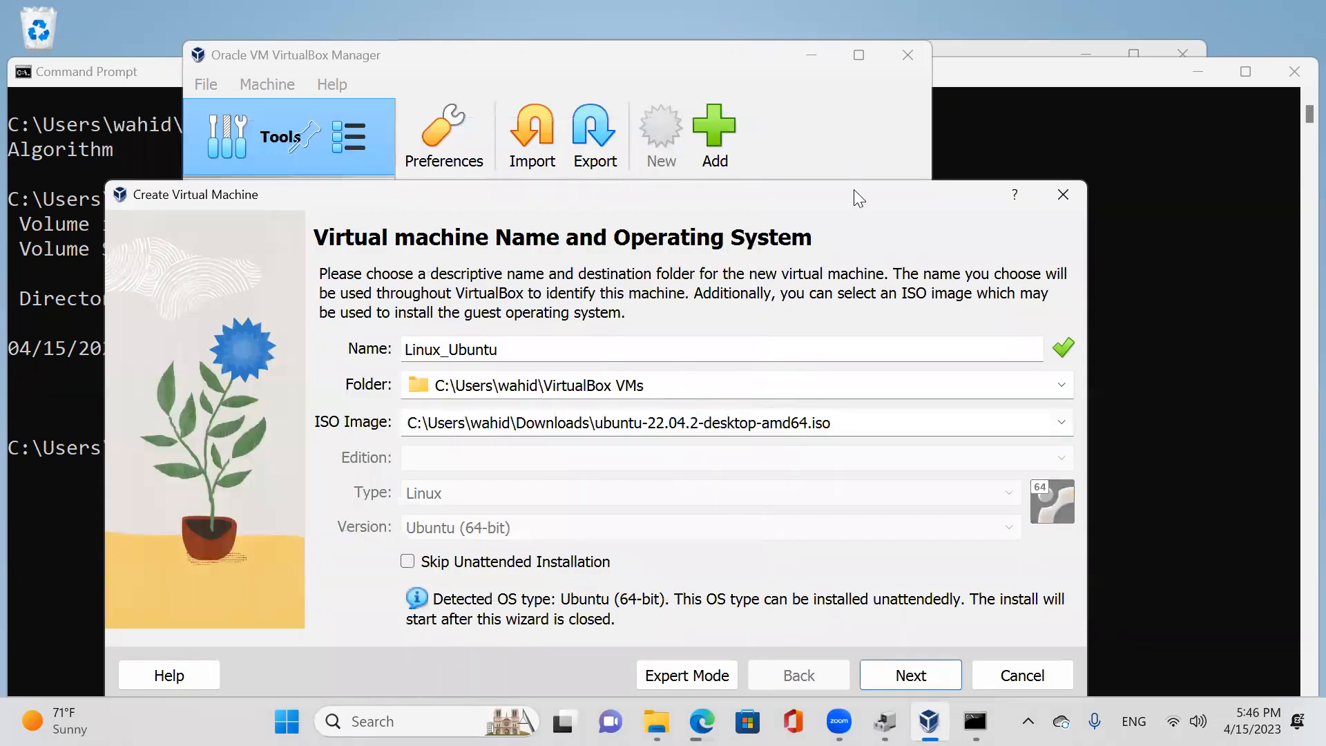
pyautogui.moveTo(852, 185); pyautogui.dragTo(870, 7)
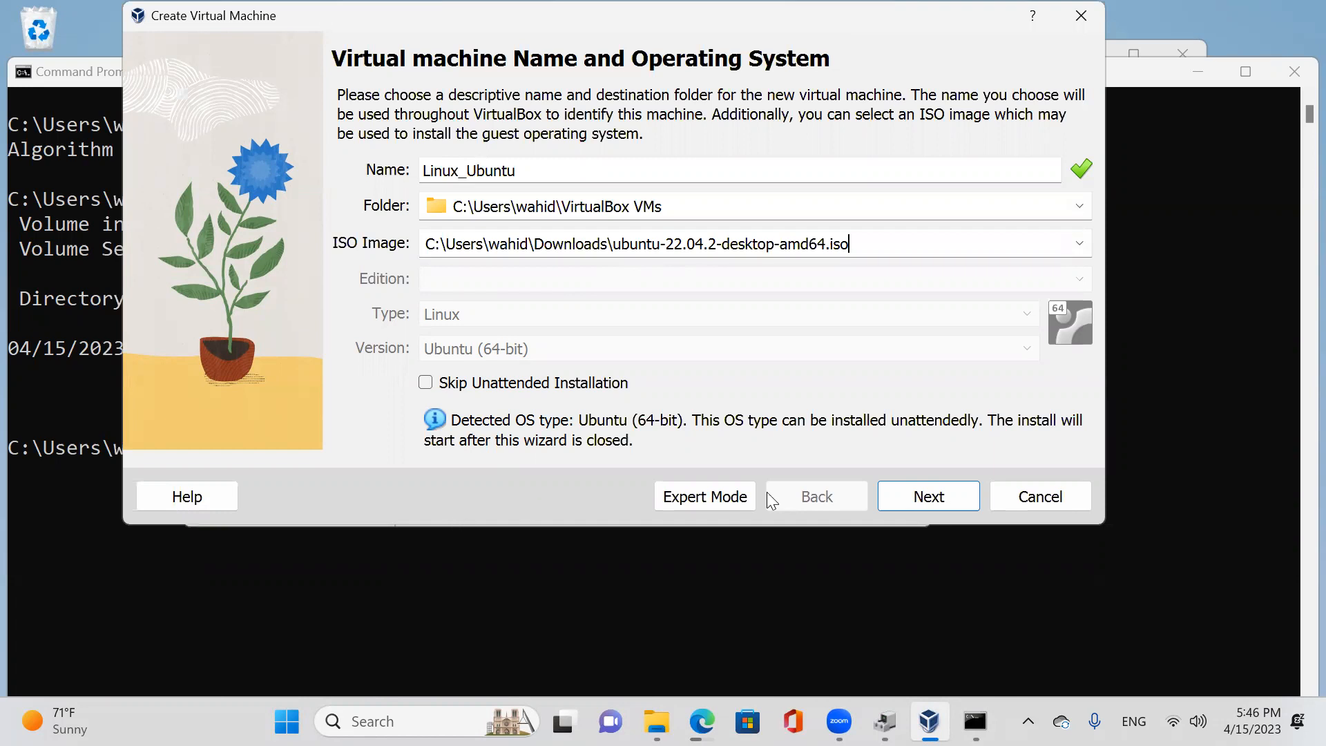
pyautogui.click(930, 499)
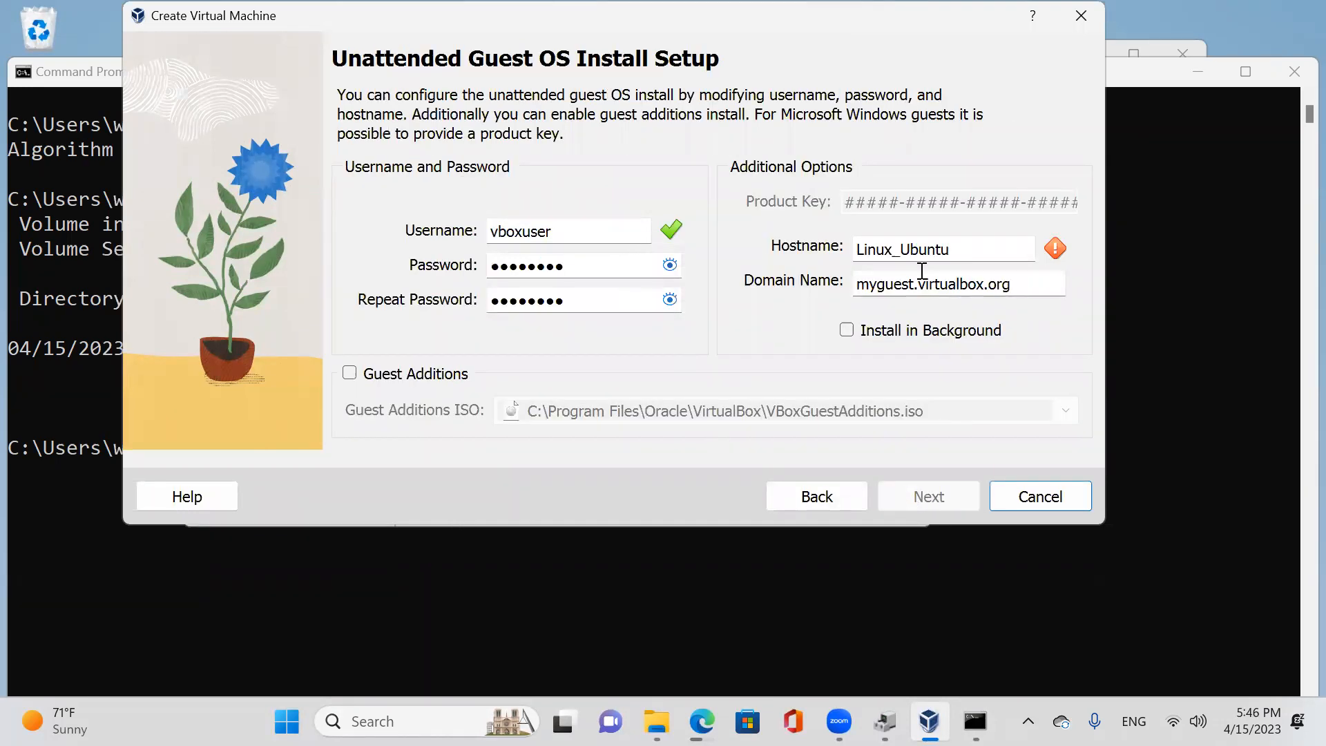
# - Replace the default vboxuser username with the user's own capitalized name
pyautogui.click(582, 228)
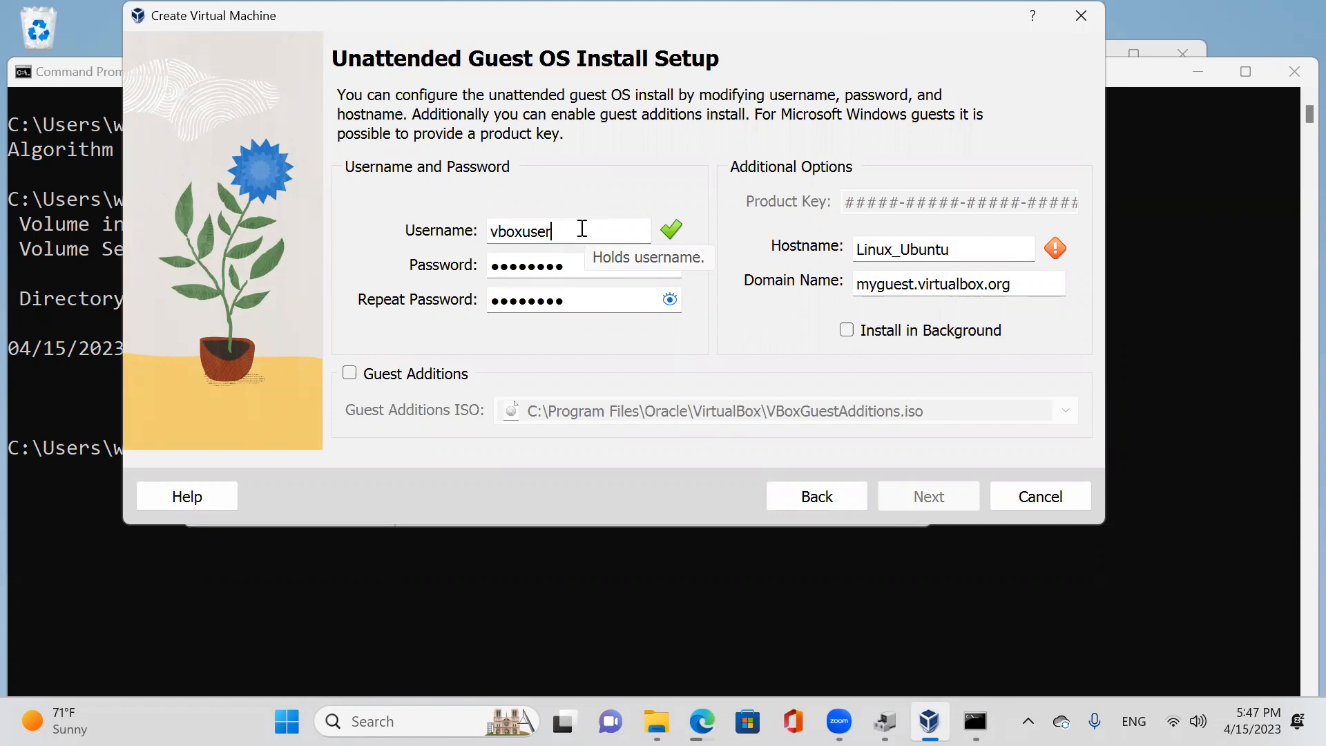
pyautogui.press('BackSpace')
pyautogui.press('BackSpace')
pyautogui.press('BackSpace')
pyautogui.press('BackSpace')
pyautogui.press('BackSpace')
pyautogui.press('BackSpace')
pyautogui.press('BackSpace')
pyautogui.press('BackSpace')
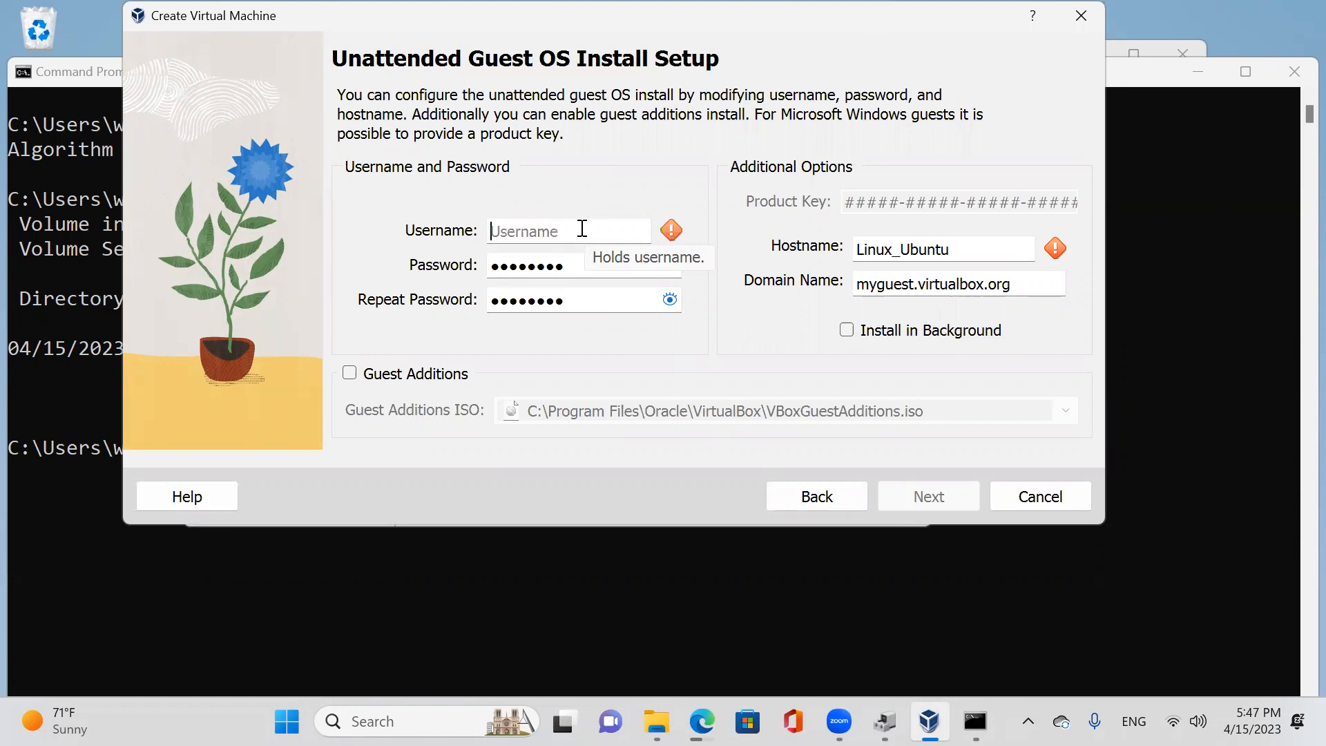
pyautogui.write('wahid')
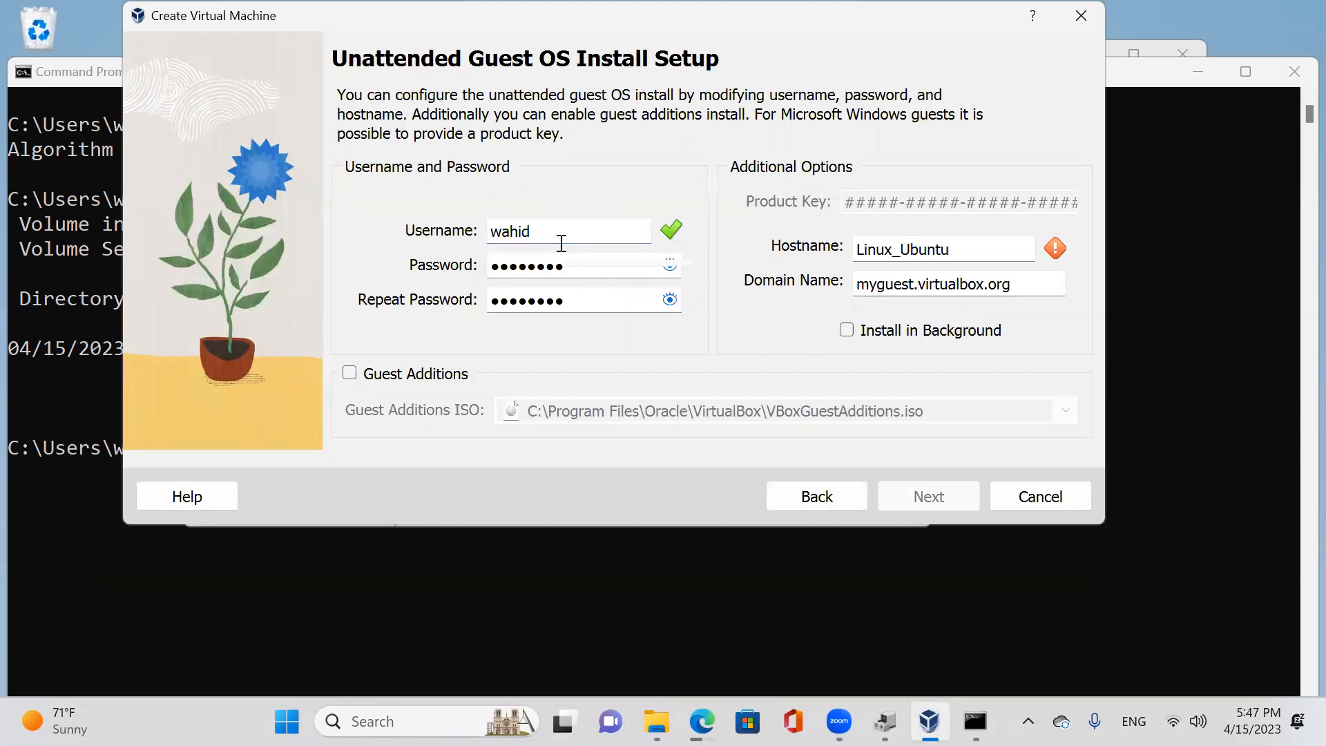
pyautogui.press('BackSpace')
pyautogui.press('BackSpace')
pyautogui.press('BackSpace')
pyautogui.press('BackSpace')
pyautogui.press('BackSpace')
pyautogui.write('Wa')
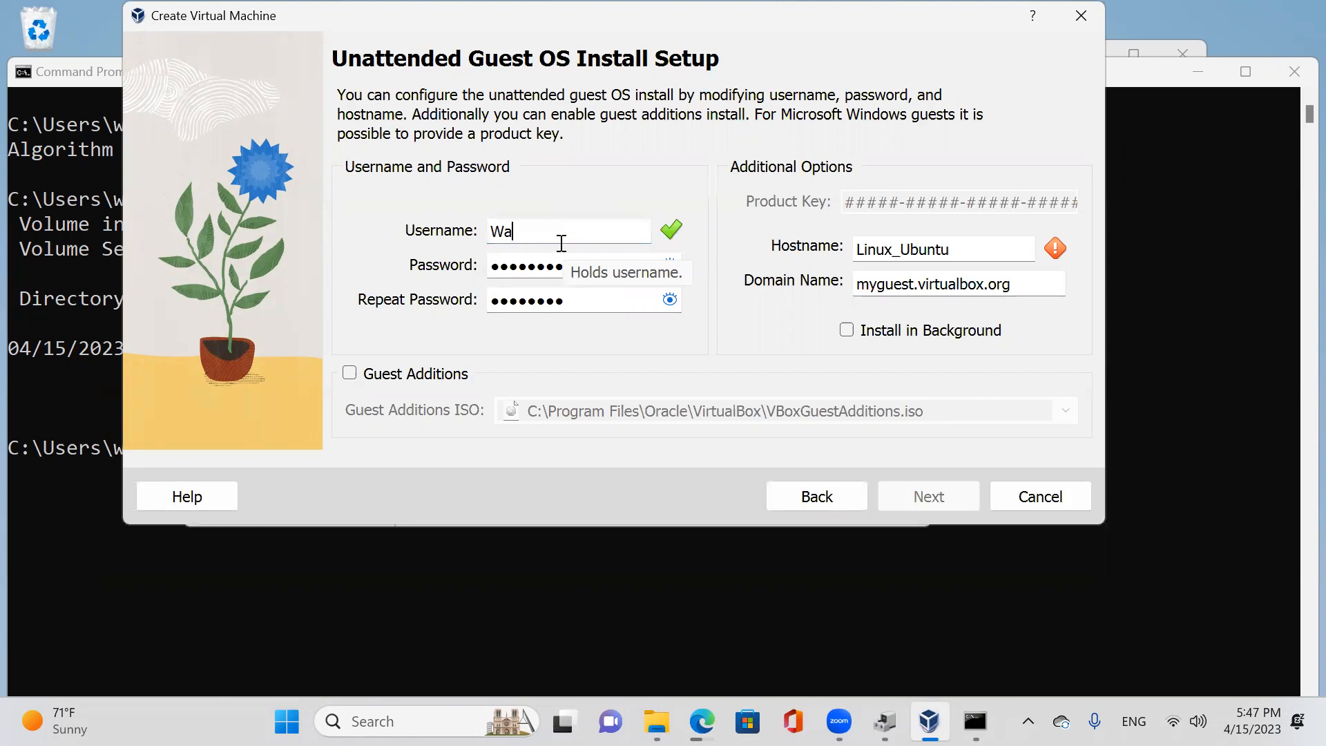
pyautogui.write('hid')
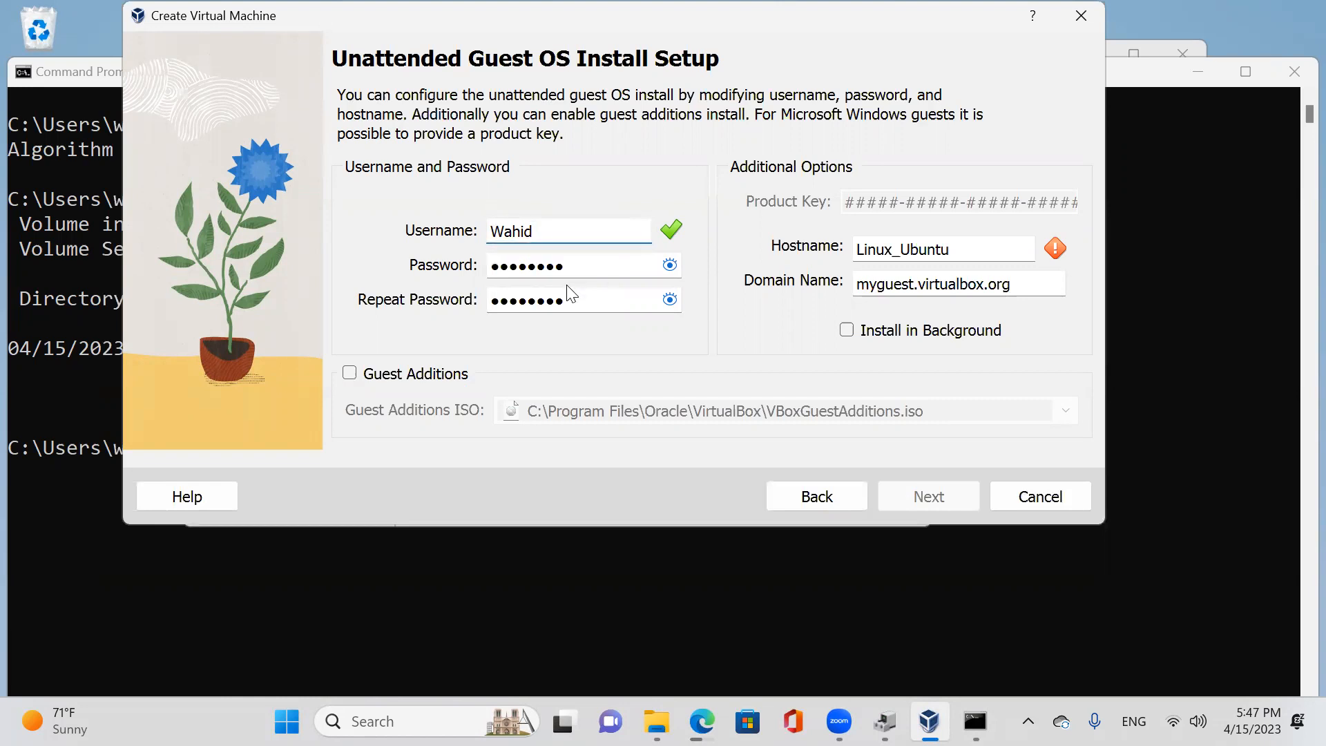
# - Enter the new account password in both Password and Repeat Password fields
pyautogui.press('Tab')
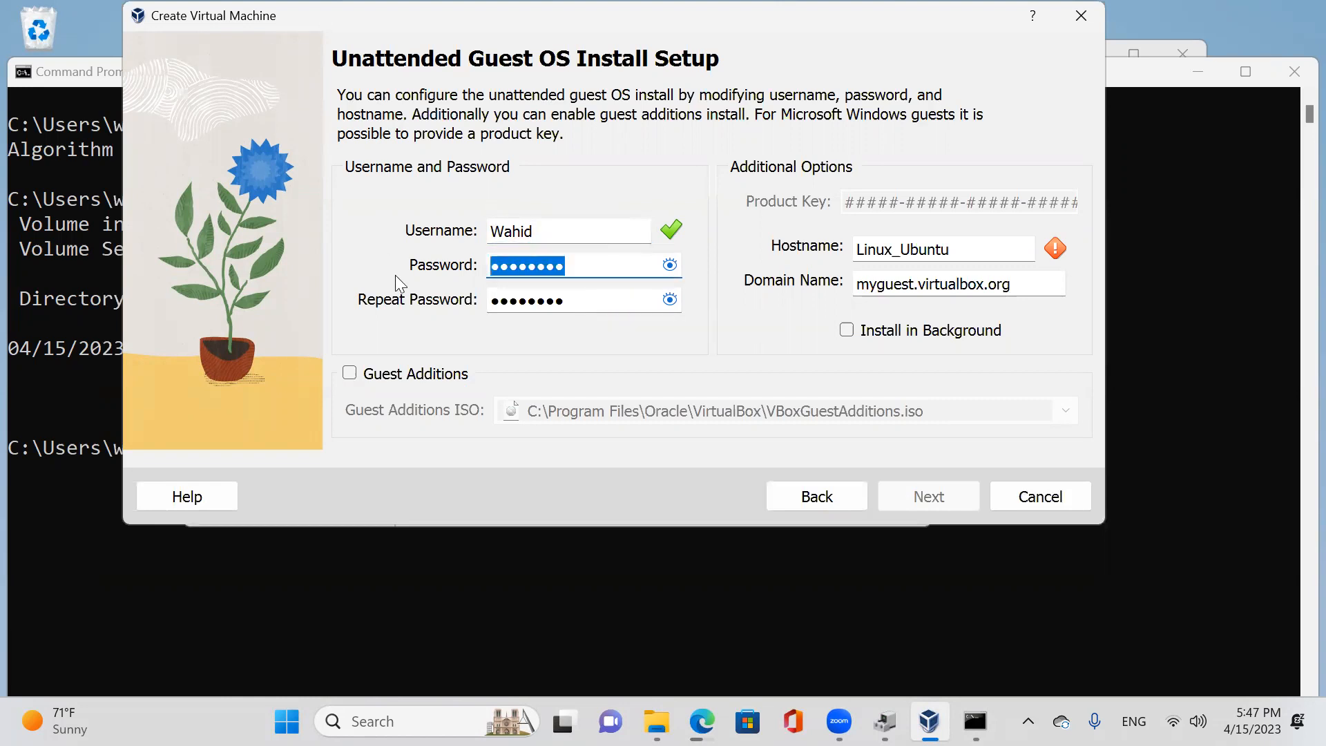
pyautogui.press('BackSpace')
pyautogui.write('*********')
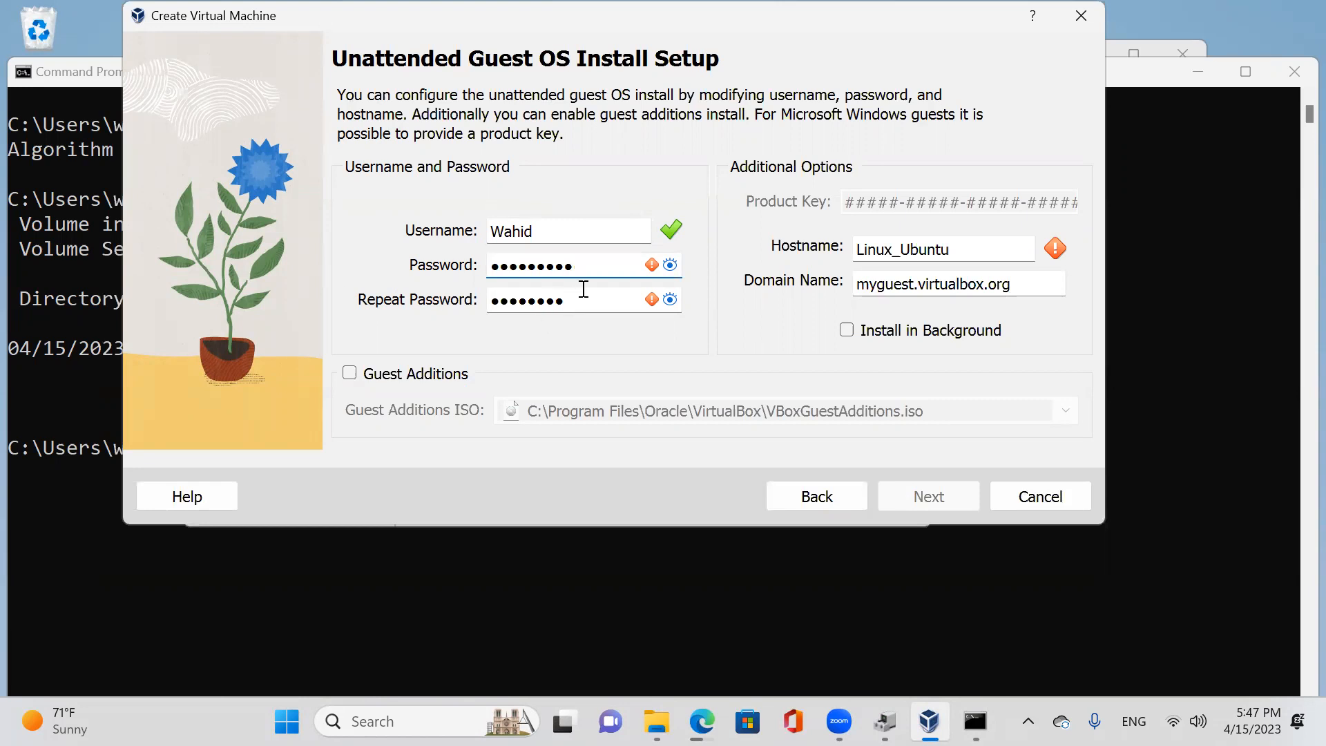
pyautogui.press('Tab')
pyautogui.press('BackSpace')
pyautogui.write('*********')
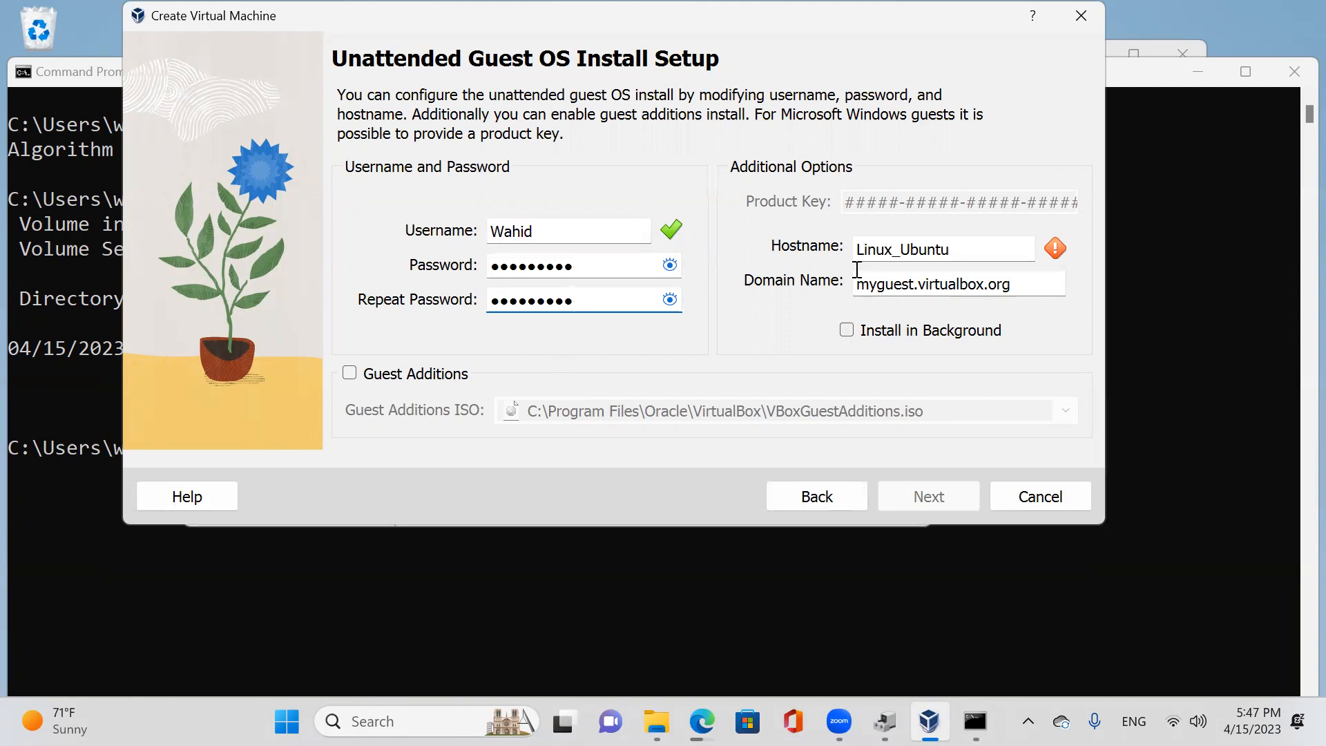
pyautogui.click(974, 249)
# - Change the hostname from Linux_Ubuntu to MyWebU
pyautogui.doubleClick(951, 247)
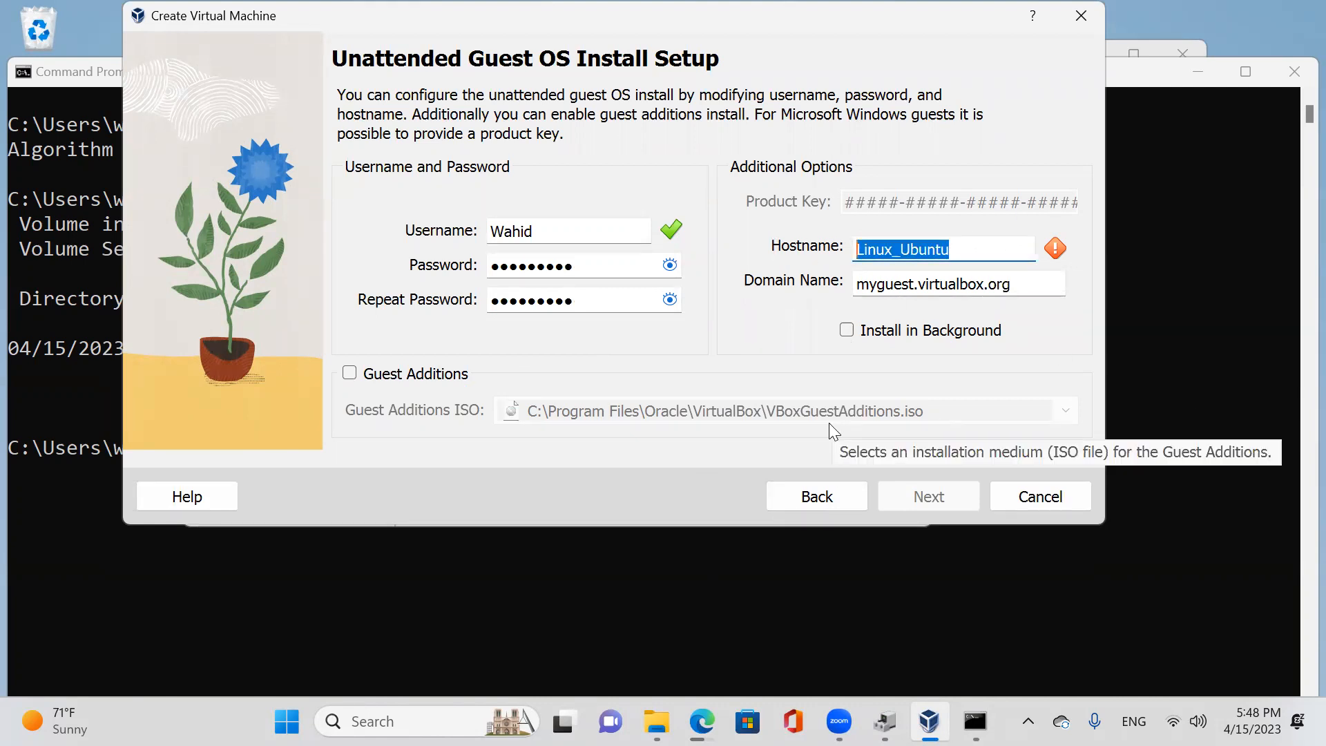
pyautogui.write('My')
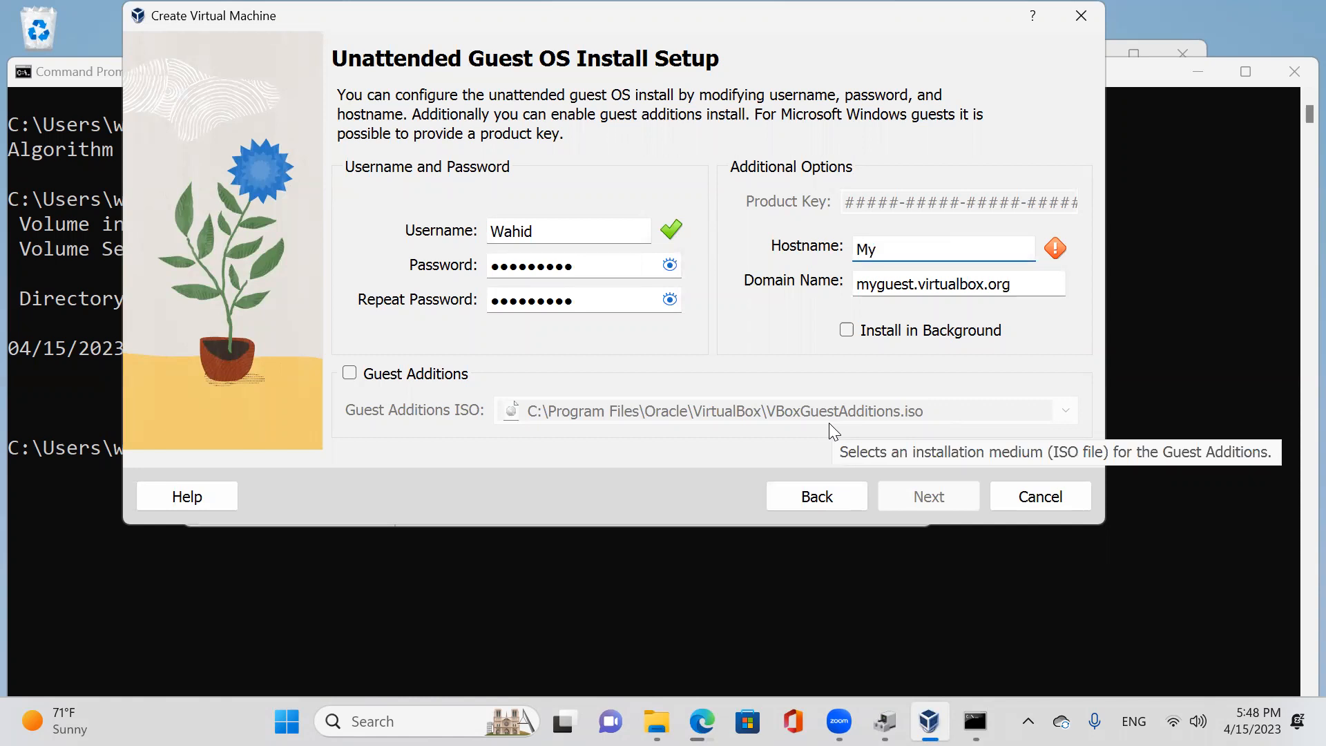
pyautogui.write('WebU')
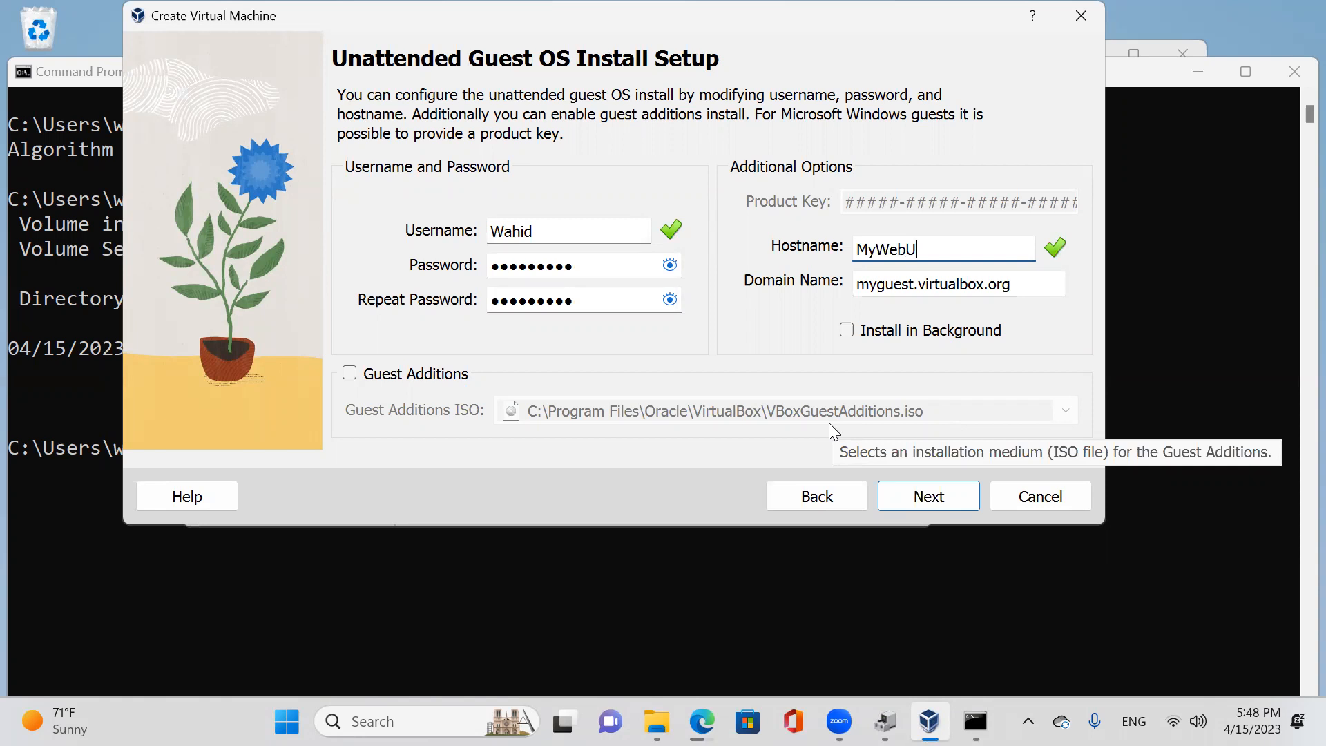
pyautogui.write('ni')
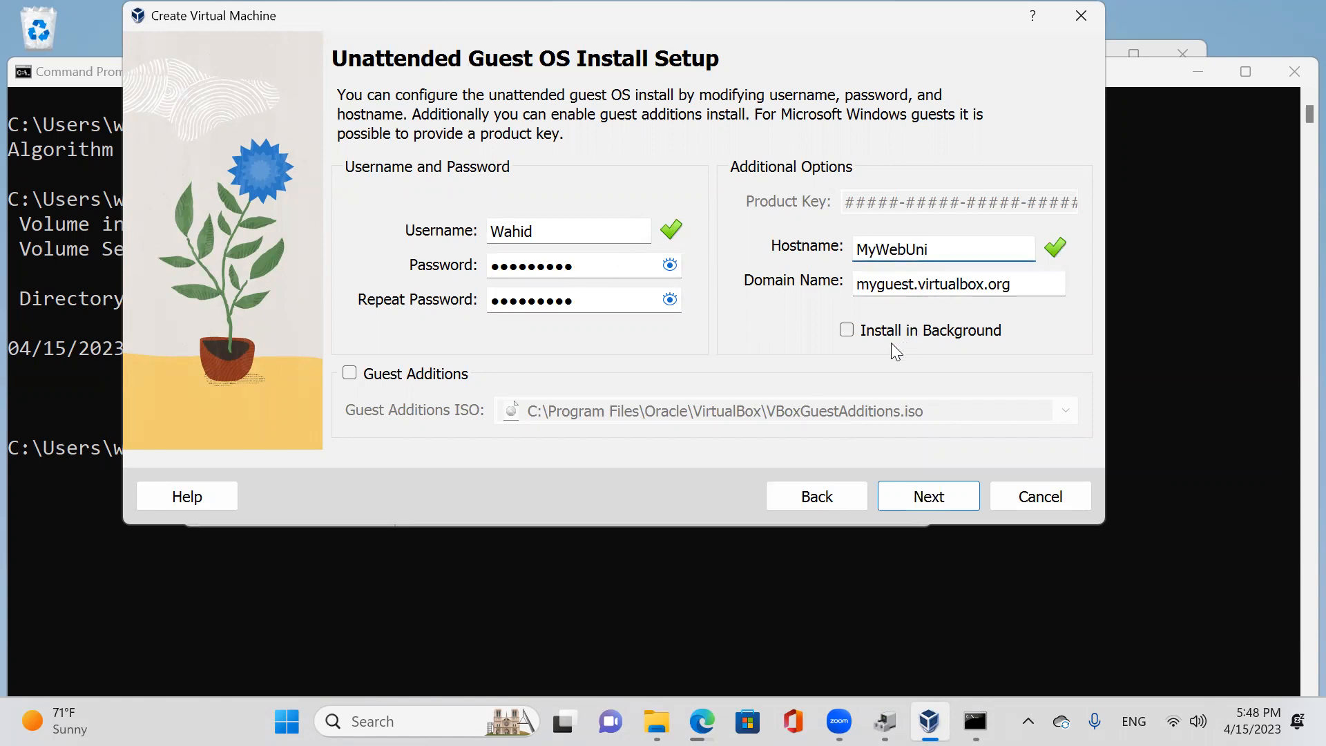
pyautogui.press('BackSpace')
pyautogui.press('BackSpace')
pyautogui.press('BackSpace')
pyautogui.write('U')
# - Replace the default domain name with MyWebUniversity.com
pyautogui.click(1000, 286)
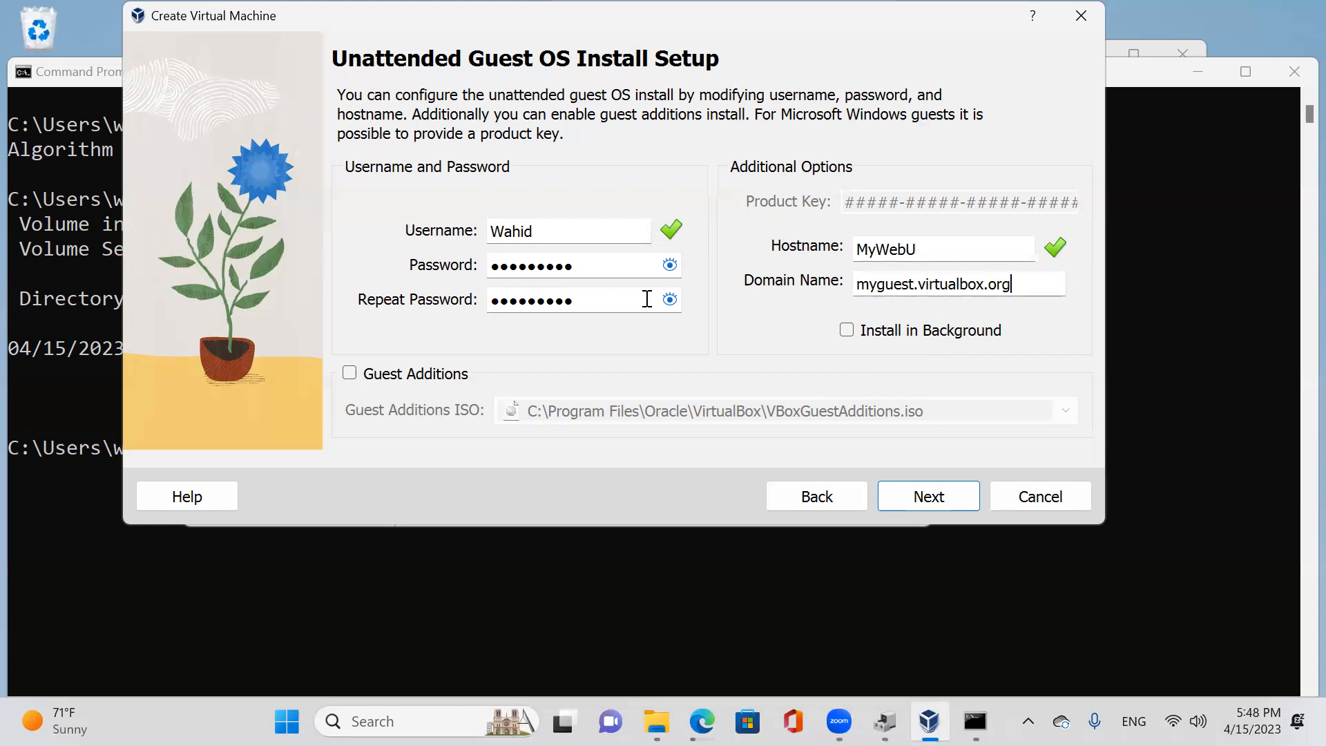
pyautogui.hotkey('ctrl', 'a')
pyautogui.click(939, 402)
pyautogui.moveTo(1012, 284); pyautogui.dragTo(722, 284)
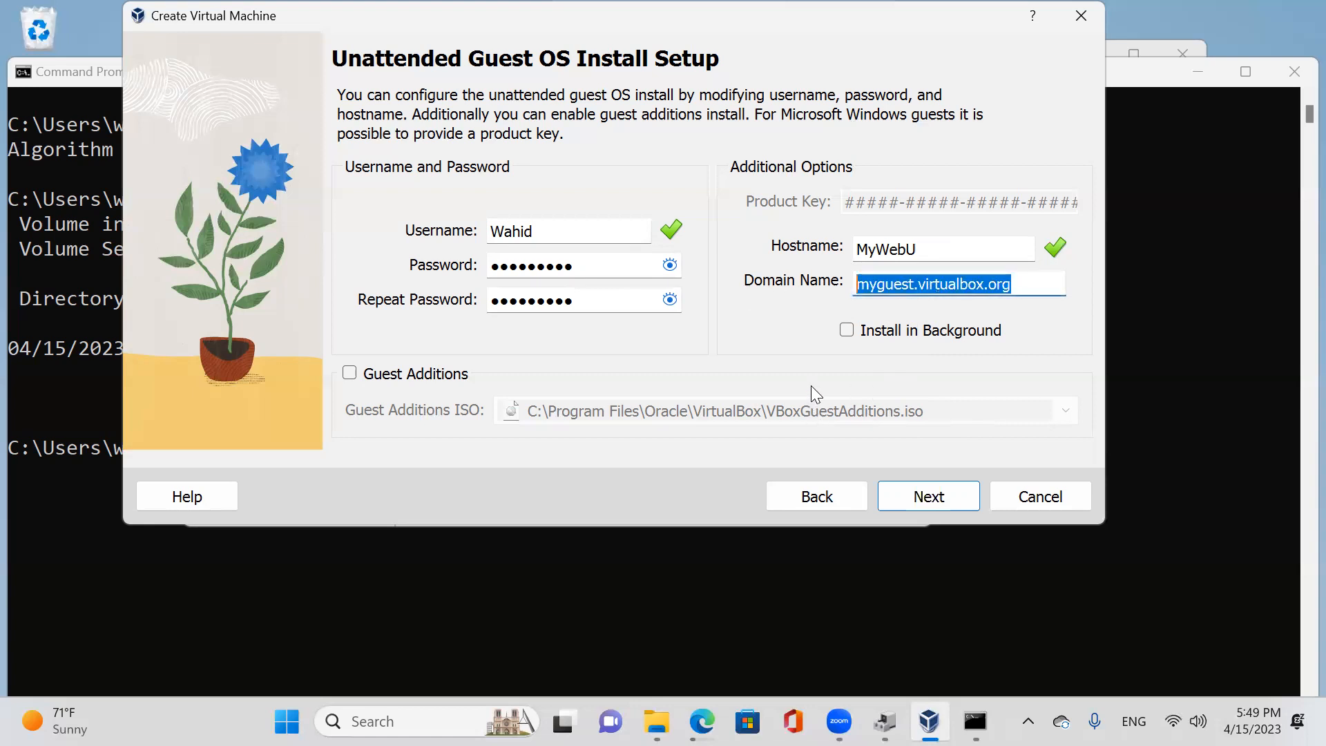
pyautogui.click(915, 285)
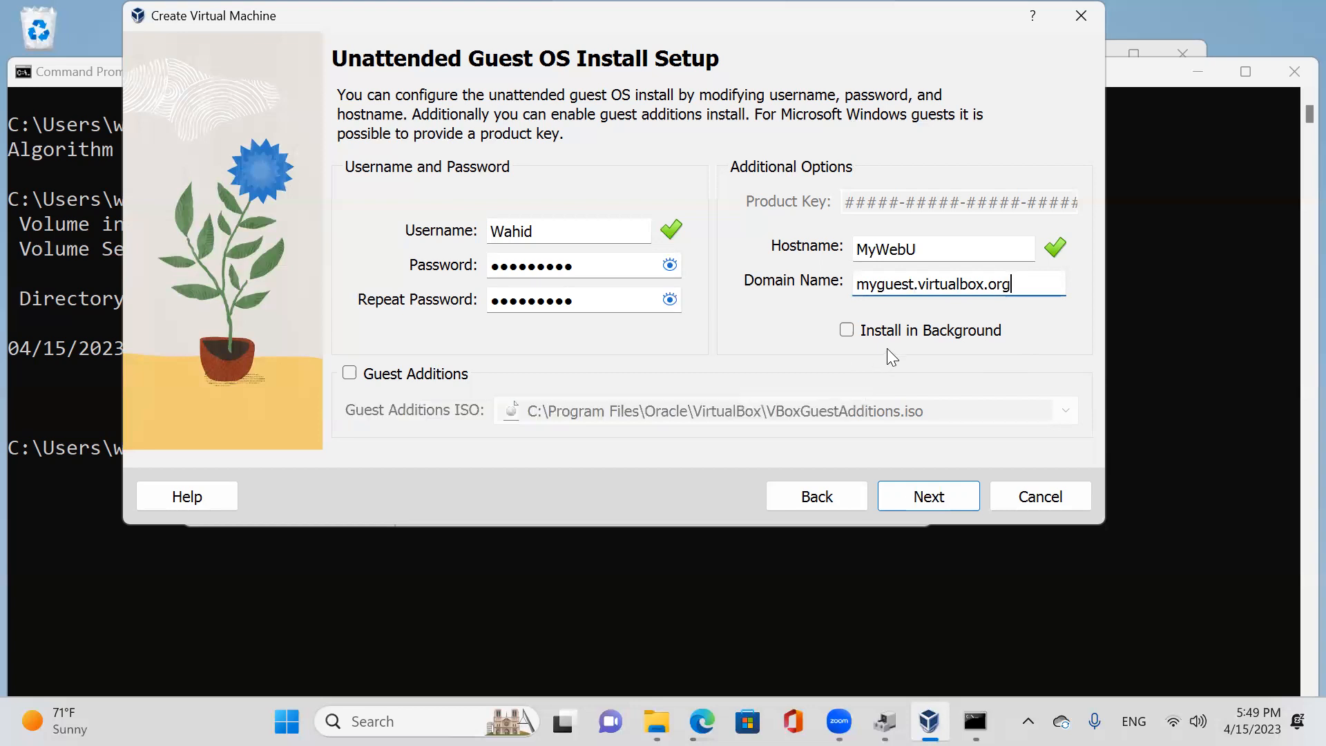
pyautogui.moveTo(1032, 281); pyautogui.dragTo(853, 283)
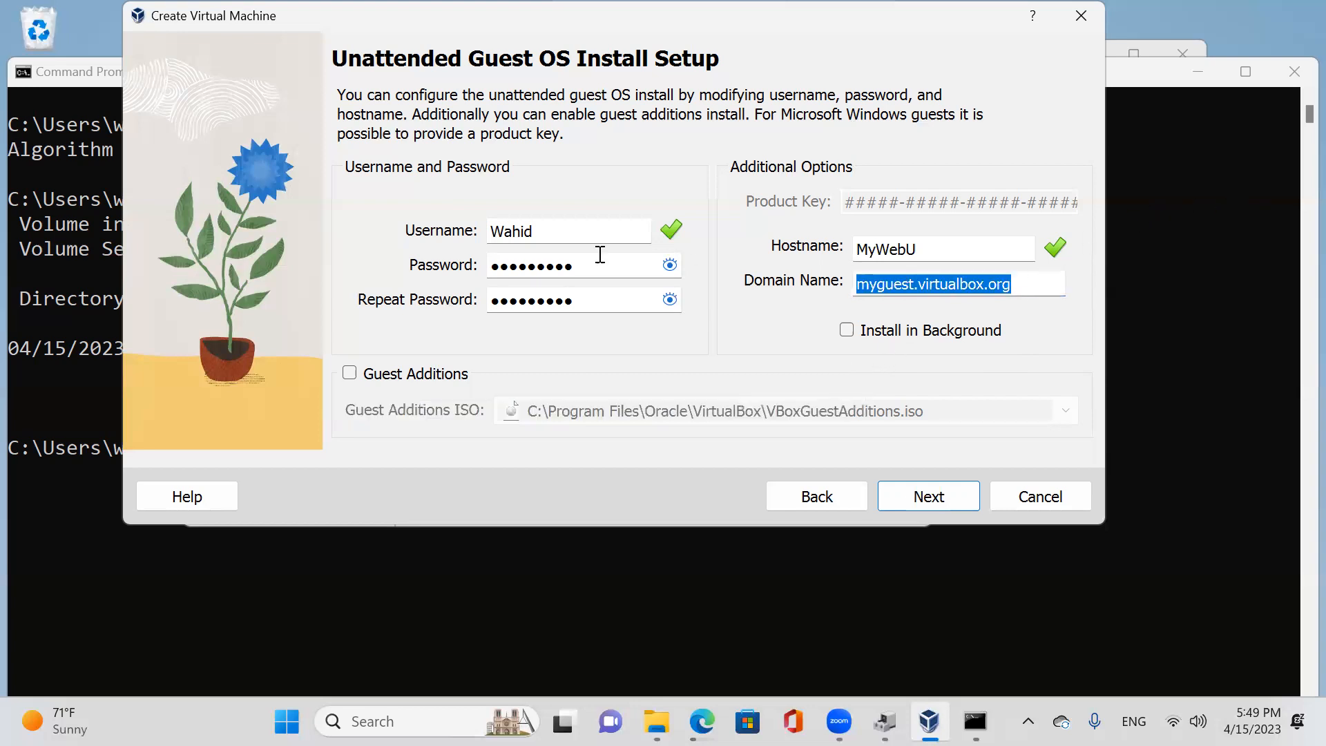
pyautogui.press('BackSpace')
pyautogui.write('MyWe')
pyautogui.write('b')
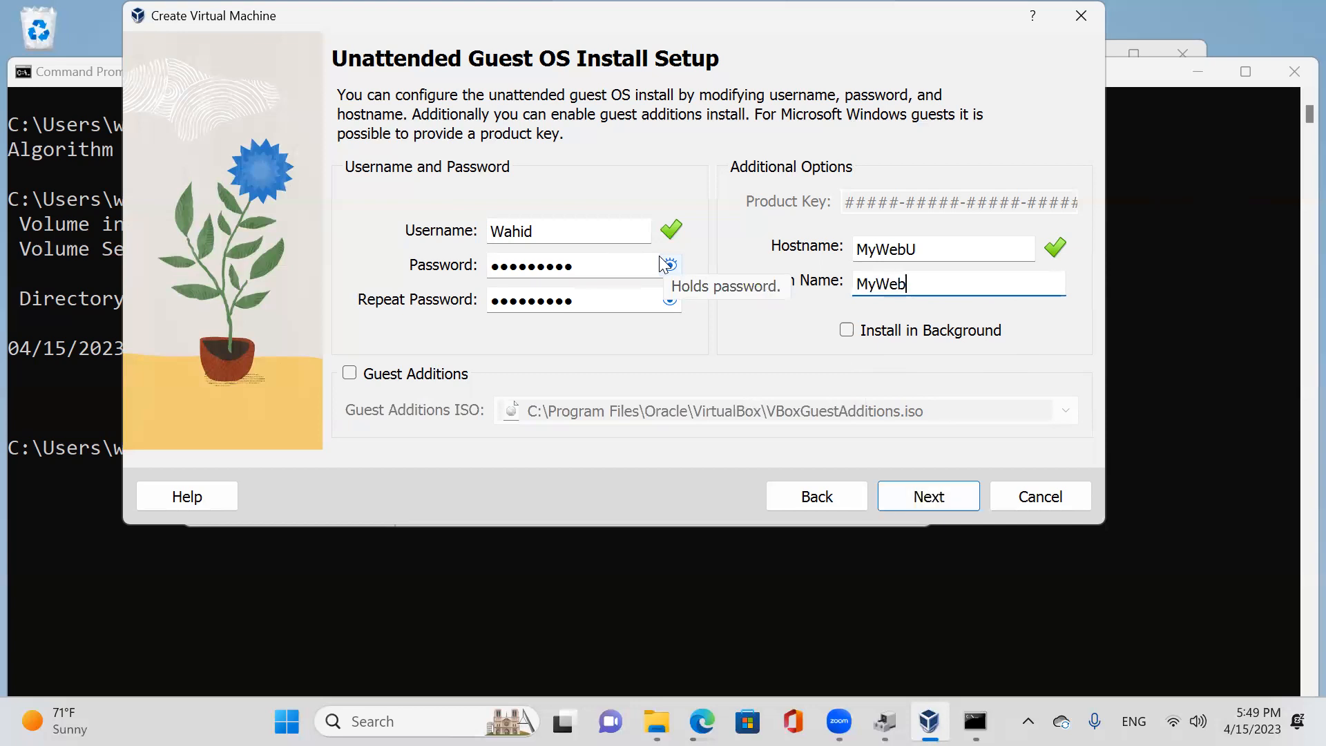
pyautogui.write('University.com')
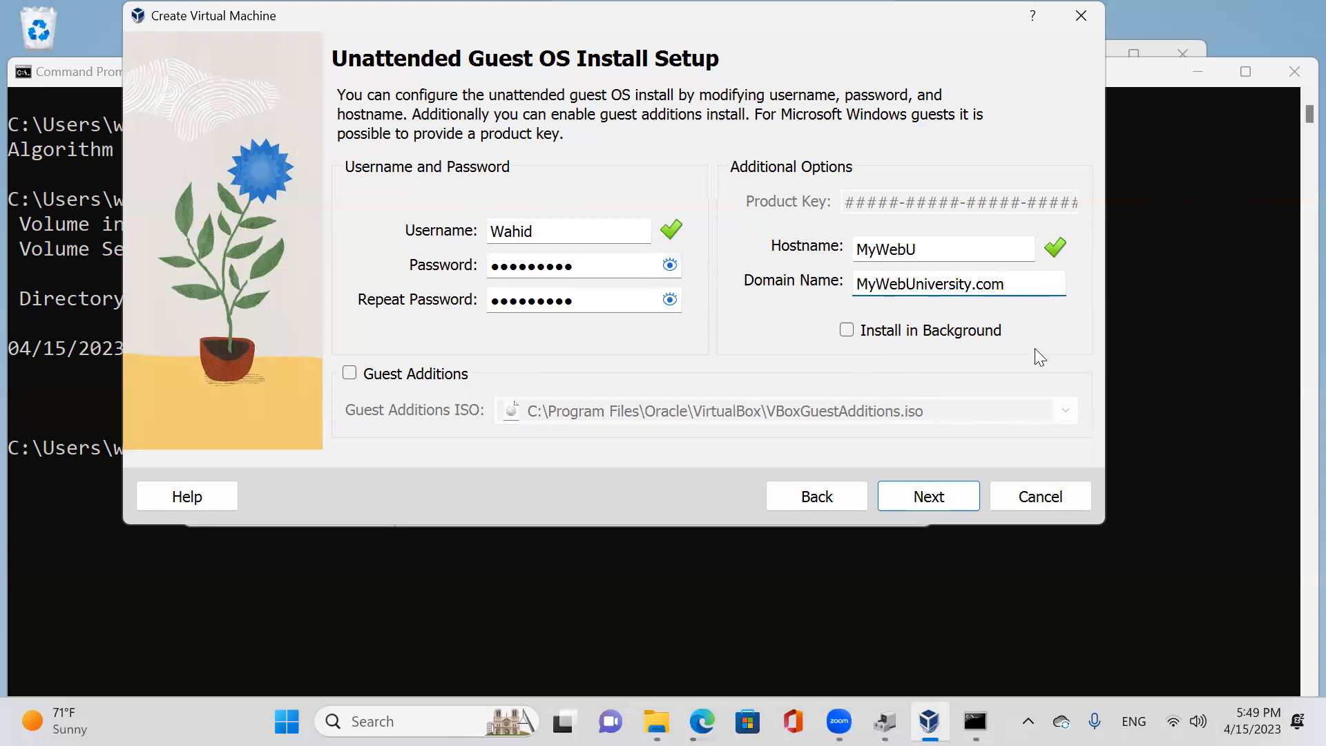
# - Remove the .com ending so the domain reads MyWebUniversity, then continue to Hardware
pyautogui.moveTo(925, 249); pyautogui.dragTo(828, 236)
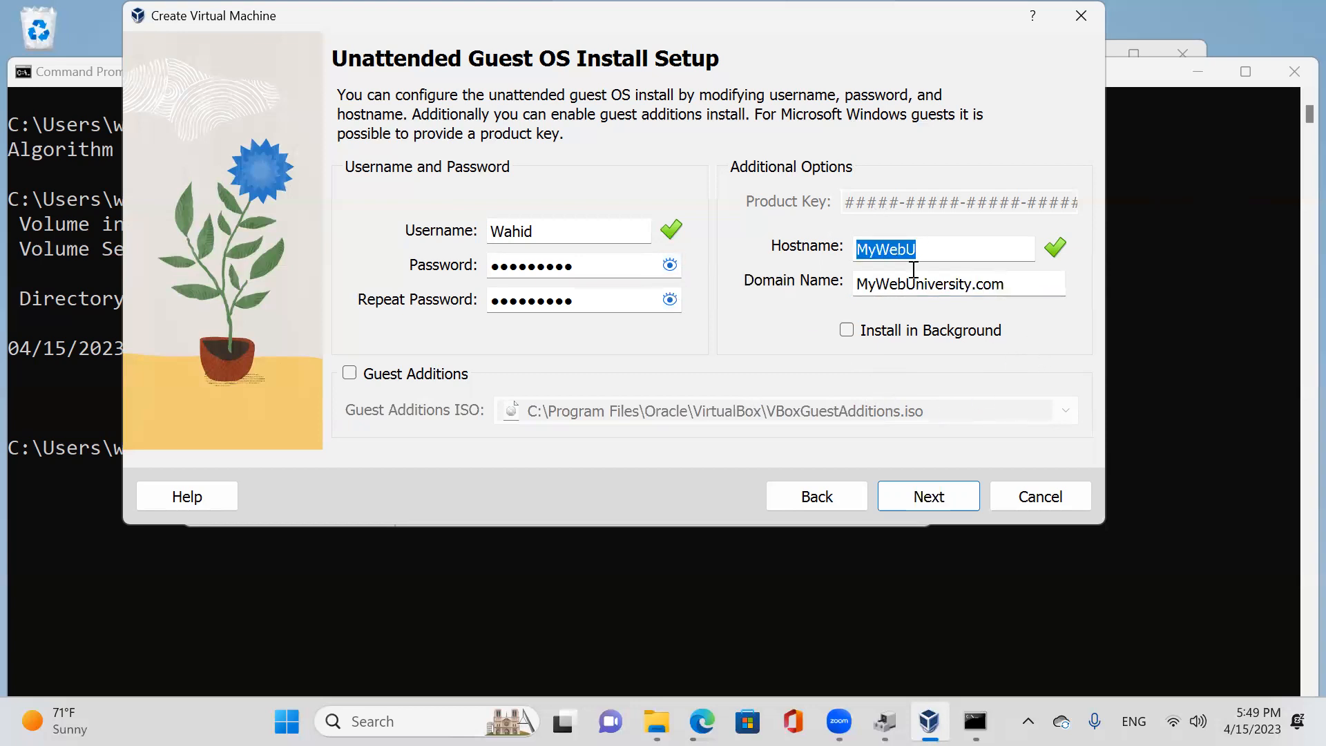
pyautogui.click(998, 417)
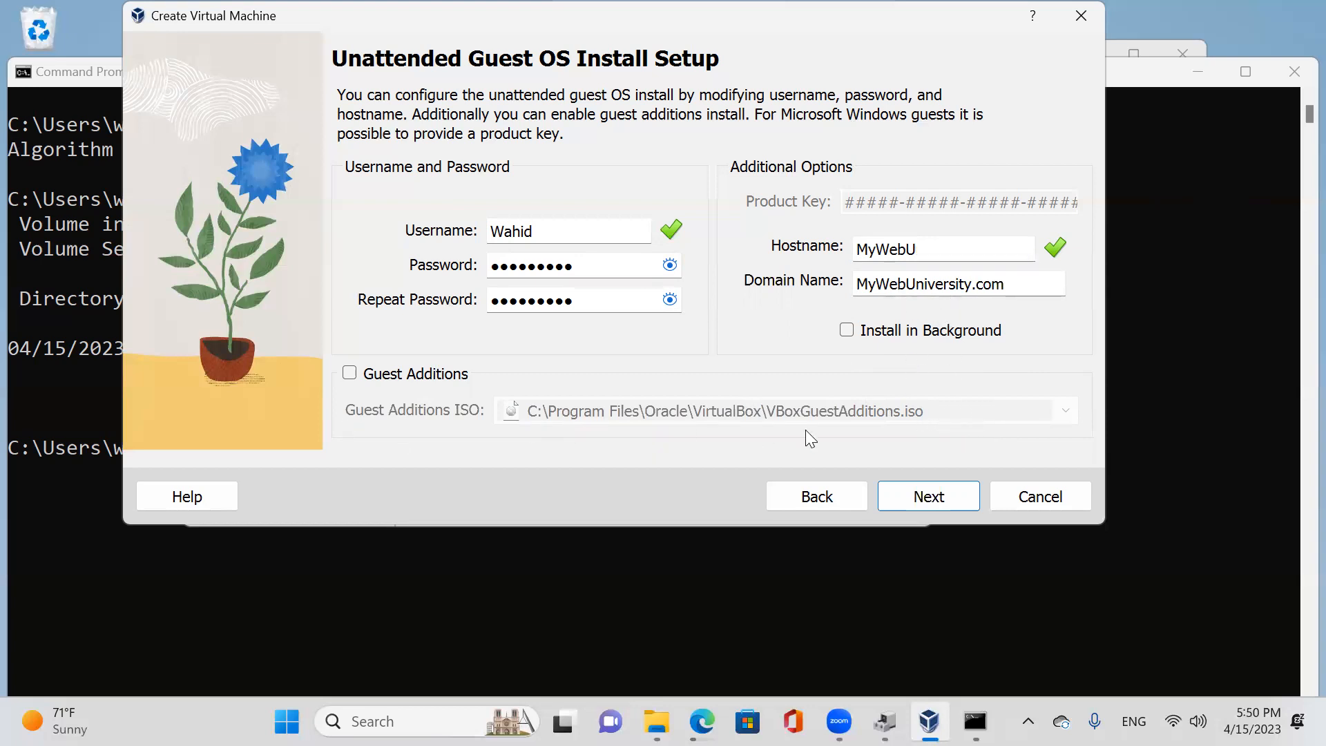
pyautogui.doubleClick(1028, 276)
pyautogui.moveTo(889, 271); pyautogui.dragTo(795, 257)
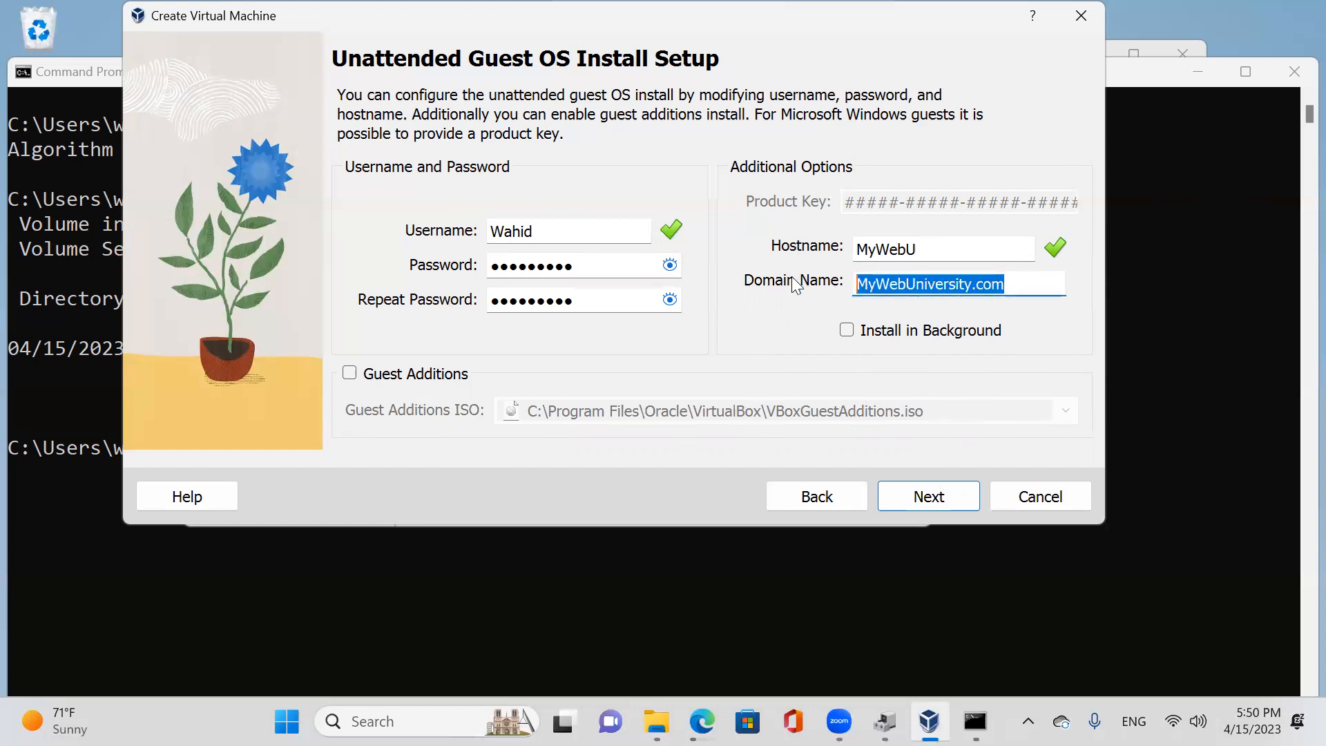
pyautogui.click(1032, 283)
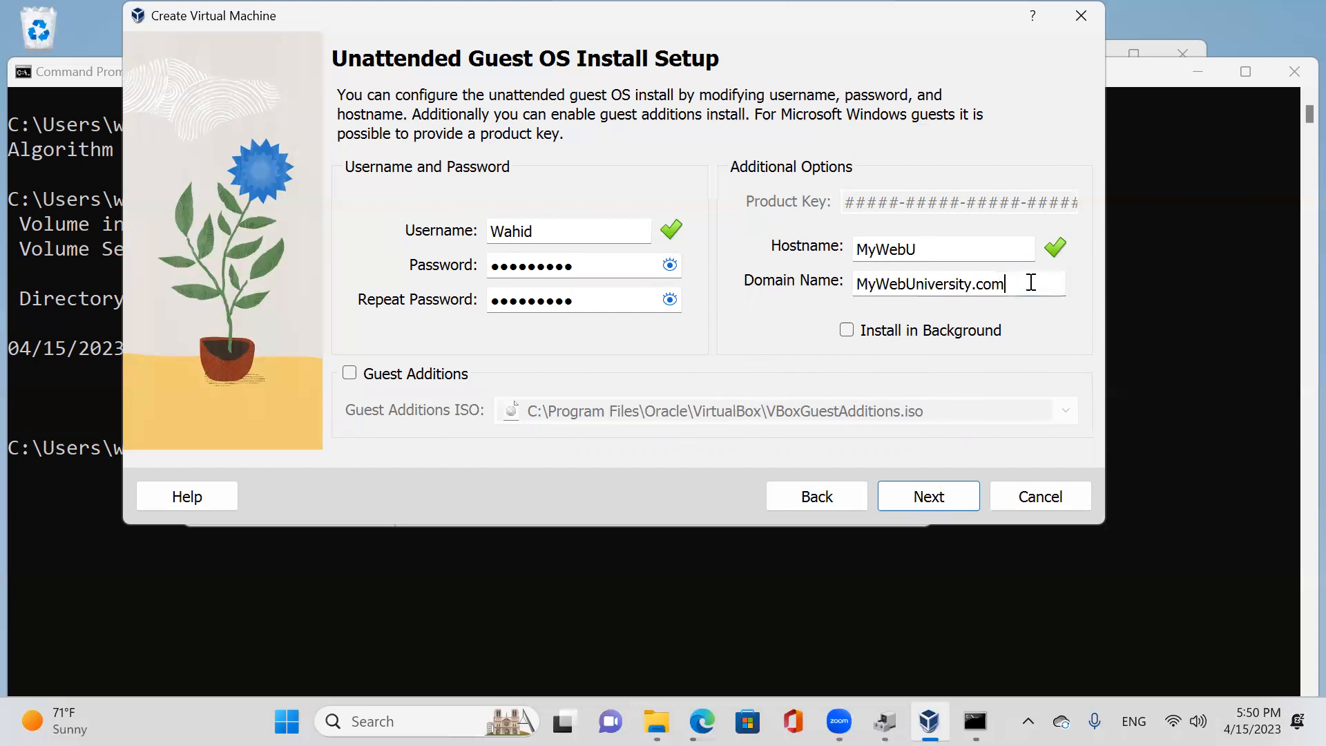
pyautogui.press('BackSpace')
pyautogui.press('BackSpace')
pyautogui.press('BackSpace')
pyautogui.press('BackSpace')
pyautogui.click(929, 497)
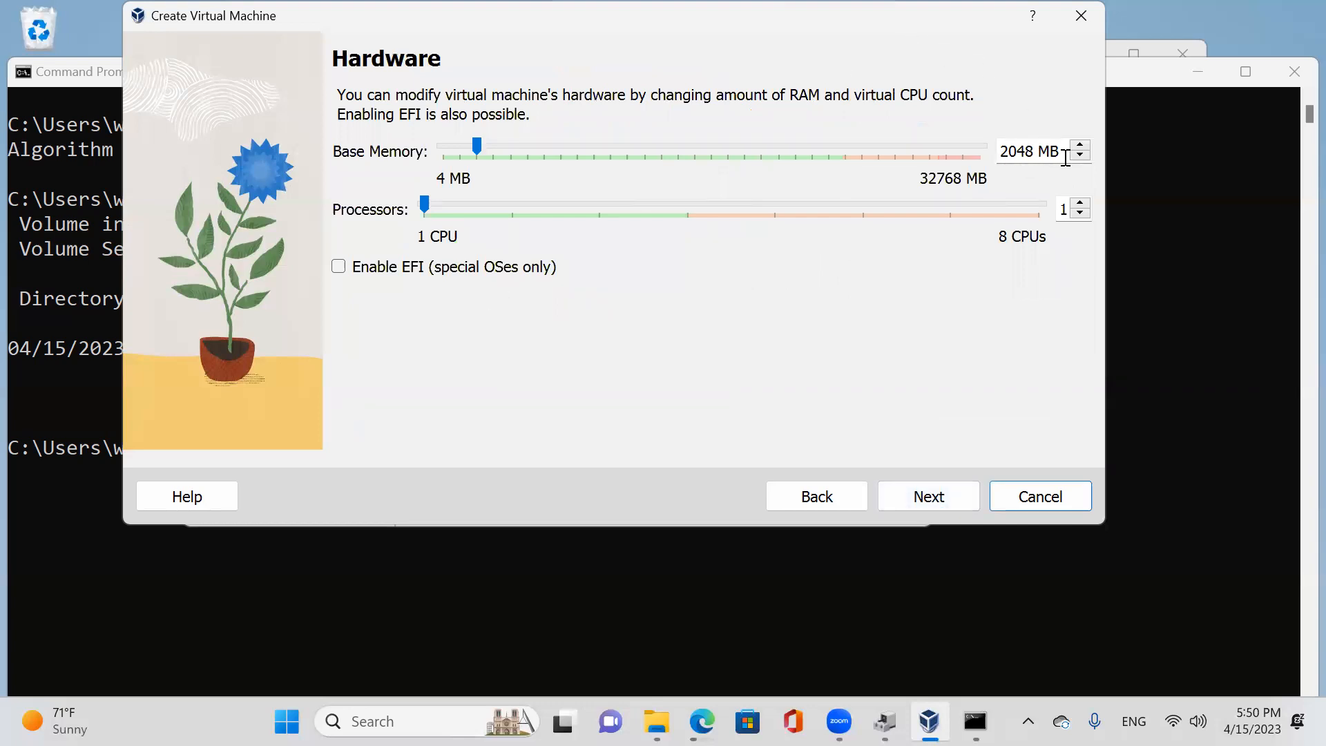
# - Raise the base memory to 2054 MB with the up arrow and select the value
pyautogui.tripleClick(1036, 145)
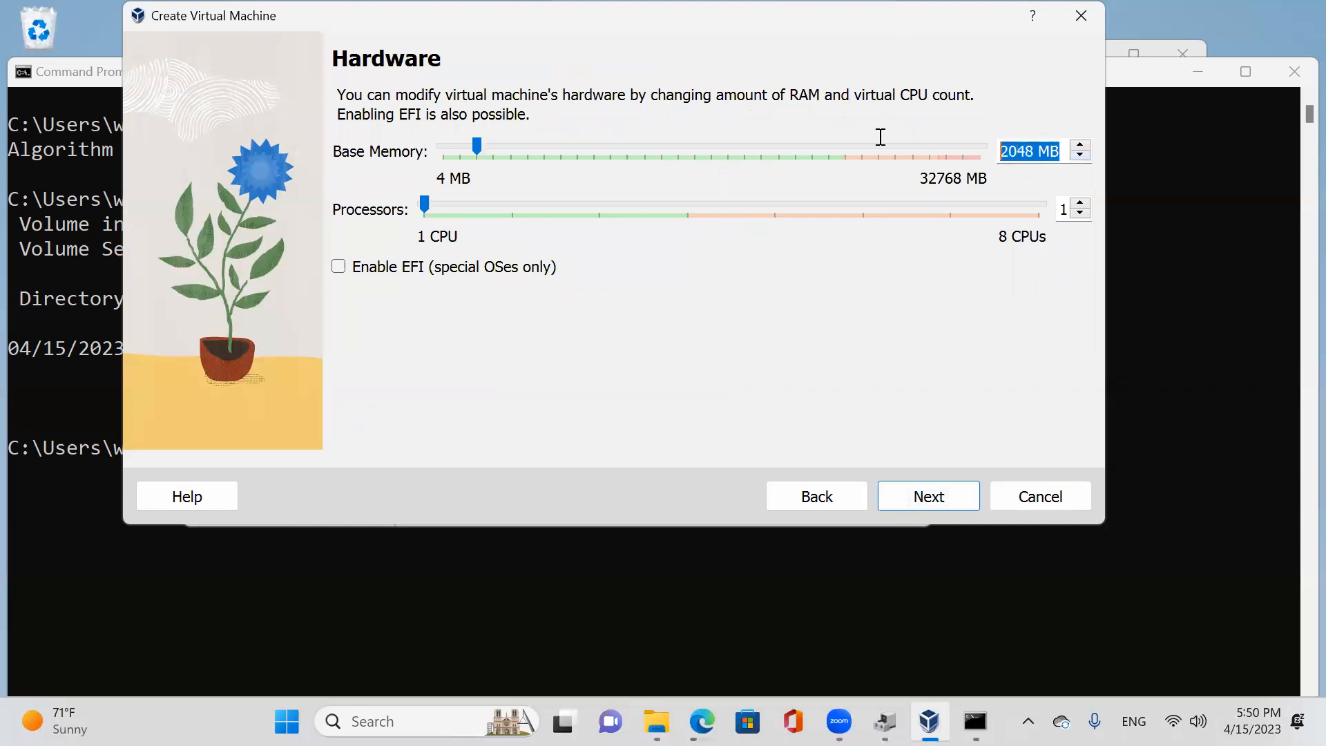
pyautogui.click(1079, 147)
pyautogui.click(1080, 146)
pyautogui.click(1080, 147)
pyautogui.click(1080, 147)
pyautogui.click(1080, 146)
pyautogui.click(1080, 146)
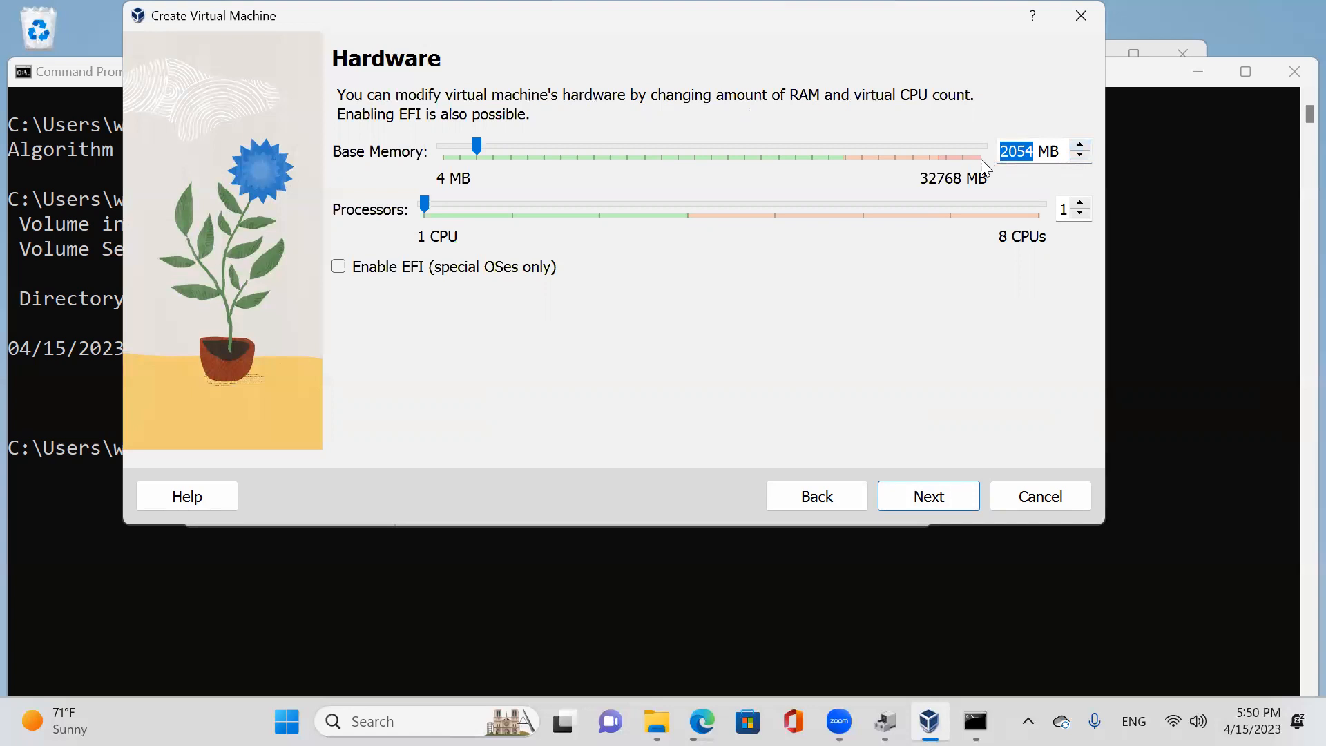
pyautogui.click(1030, 151)
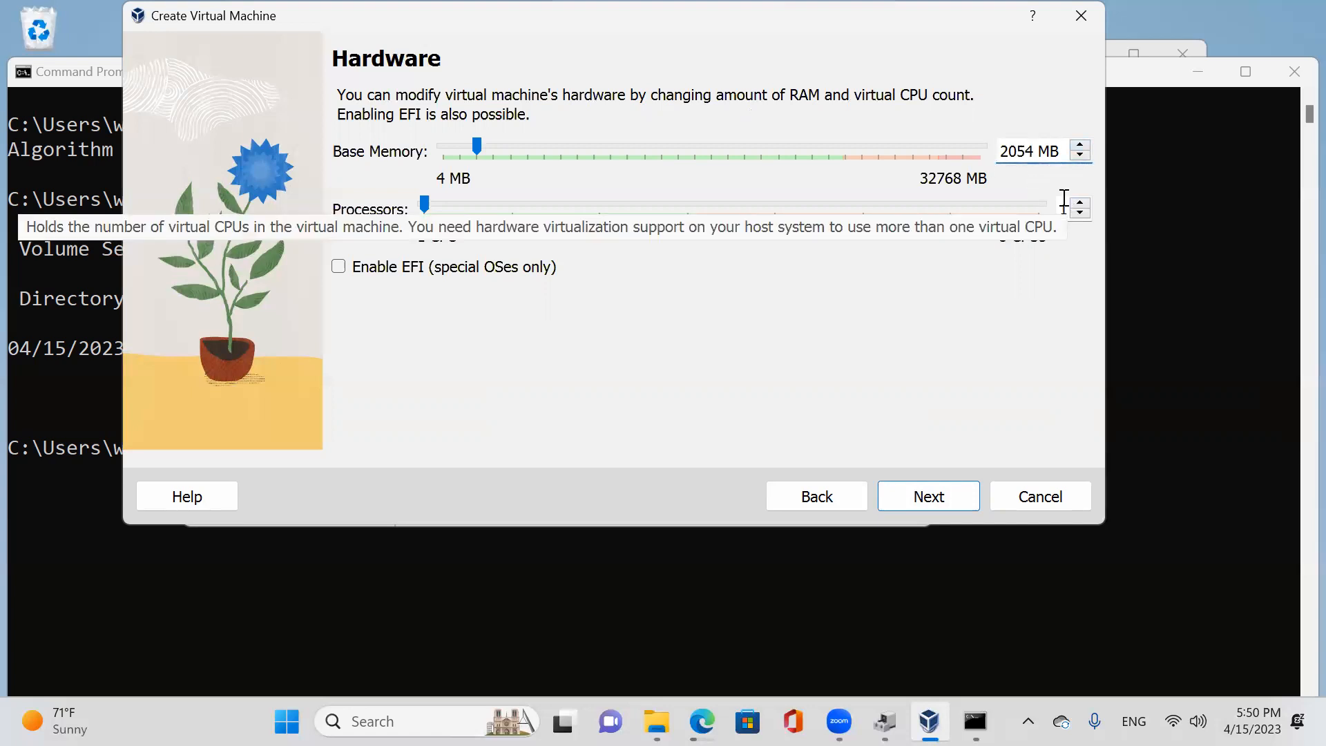
pyautogui.moveTo(1061, 149); pyautogui.dragTo(942, 134)
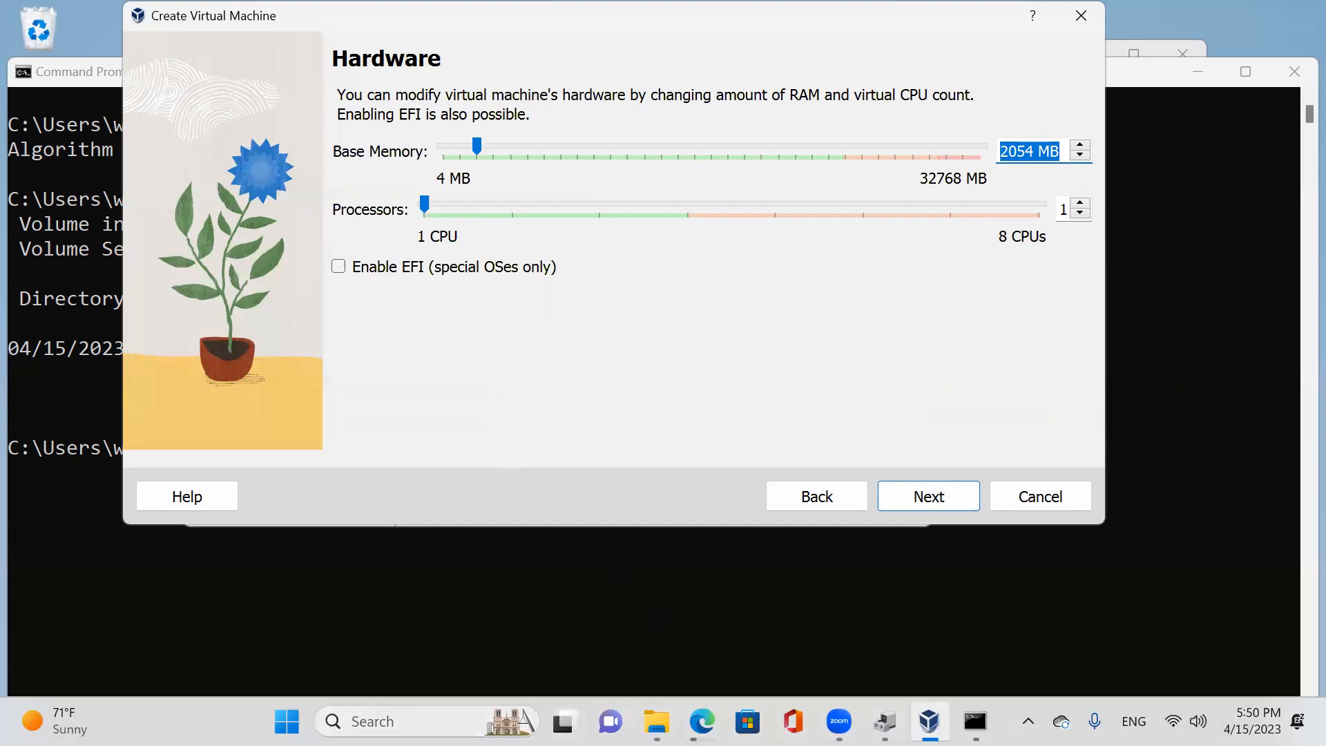
pyautogui.click(390, 714)
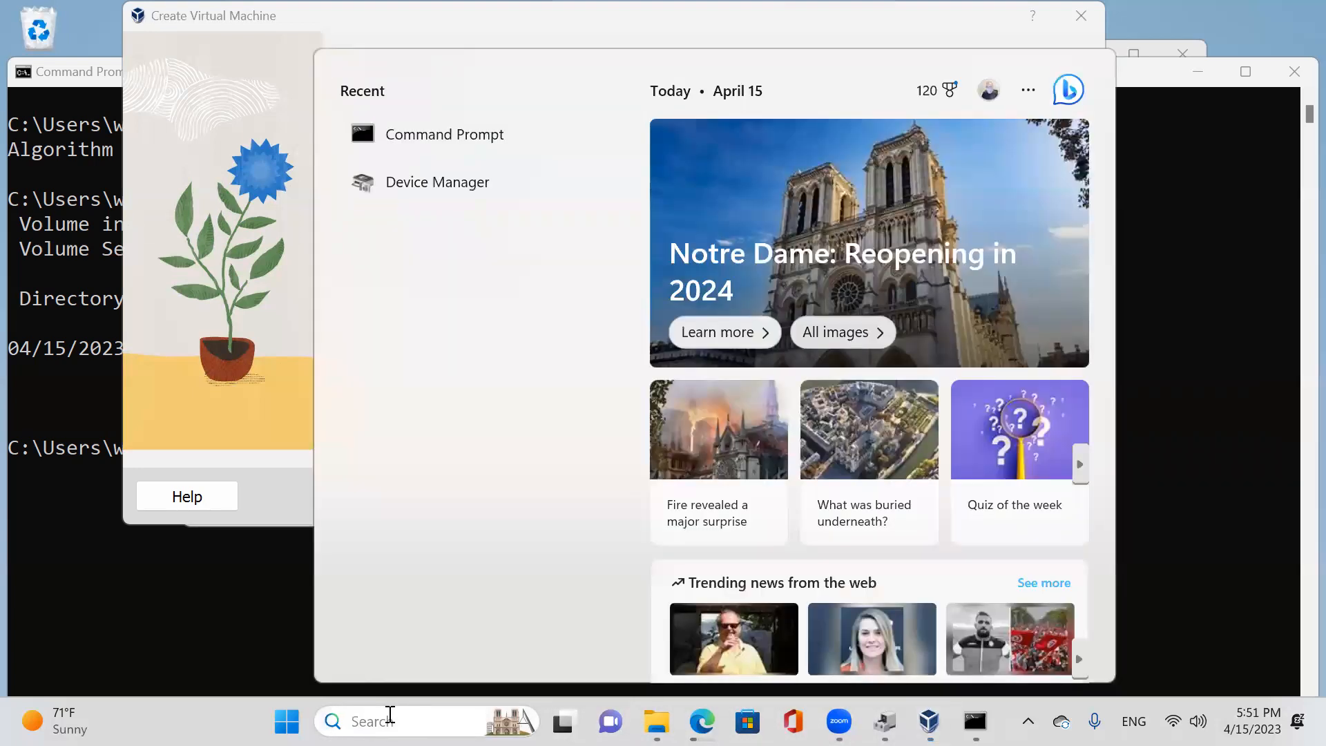
# - Compute 1024 × 16 = 16,384 in Windows Calculator, then close it
pyautogui.write('calculator')
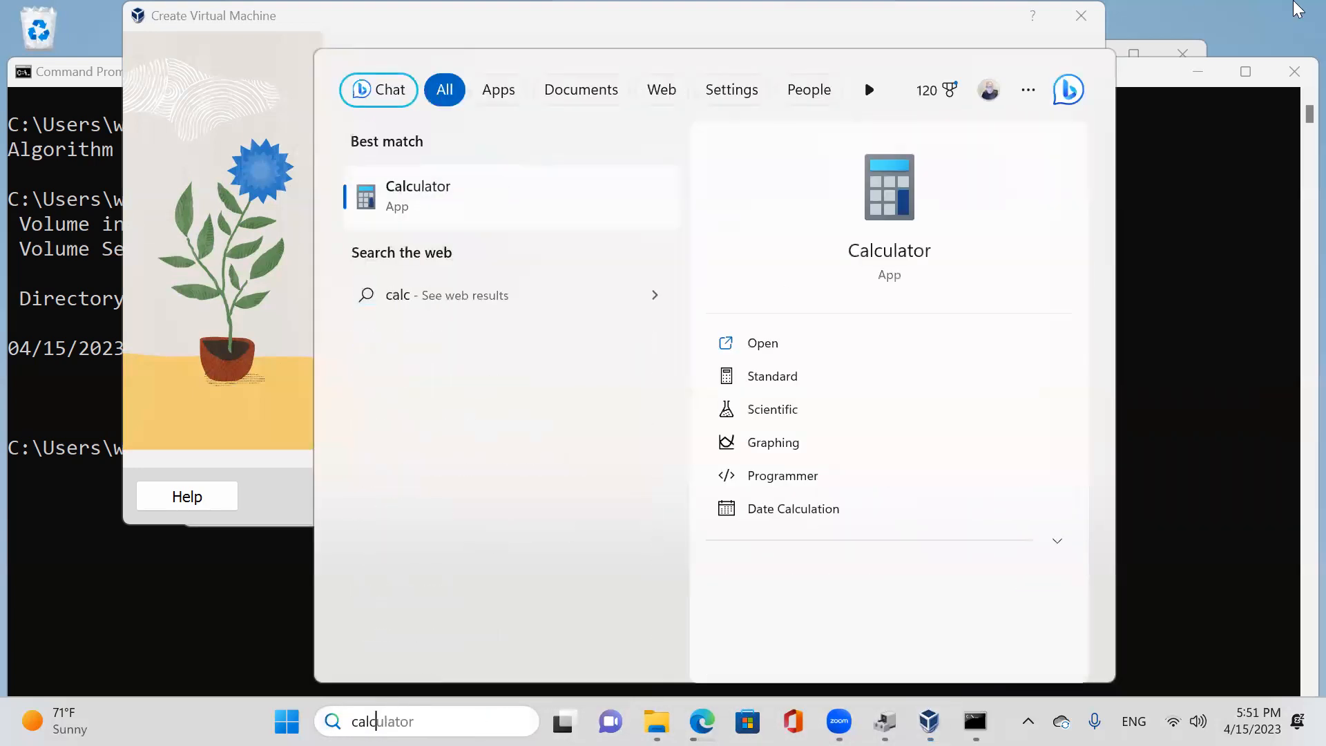
pyautogui.click(891, 185)
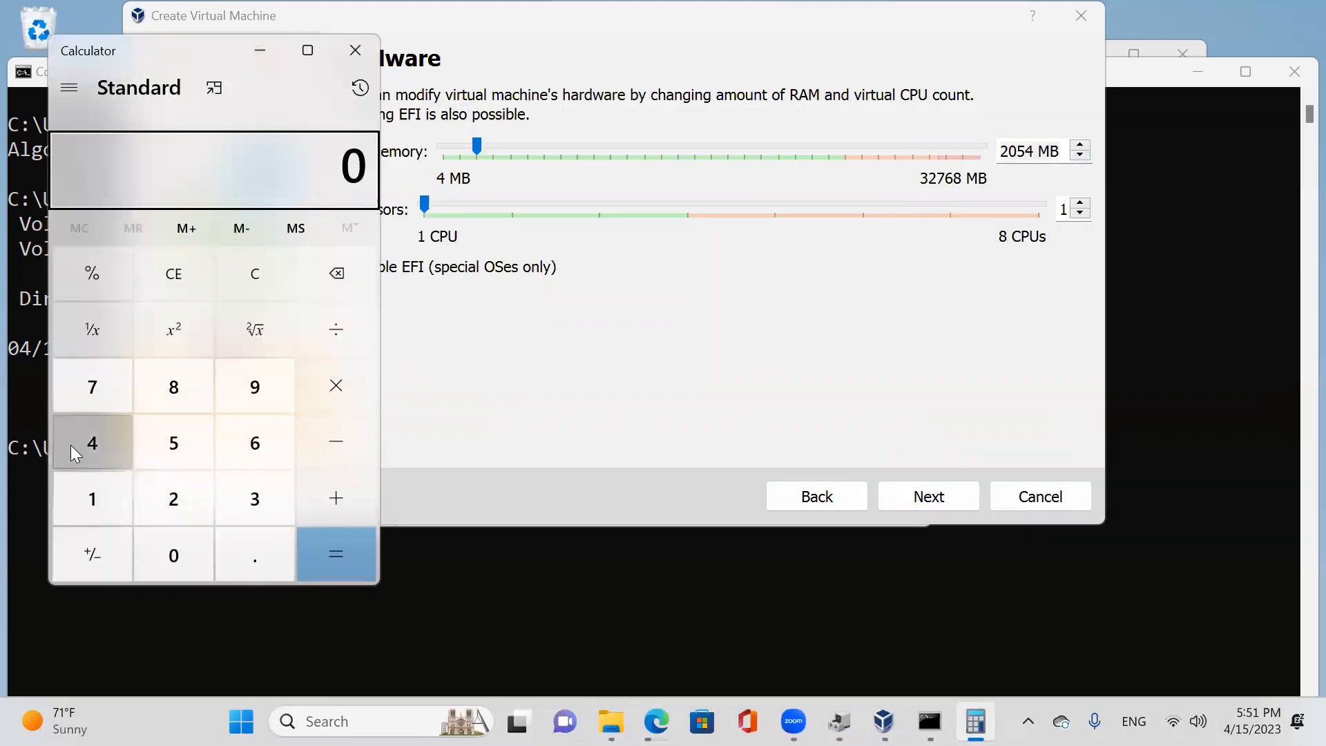
pyautogui.click(101, 495)
pyautogui.click(191, 562)
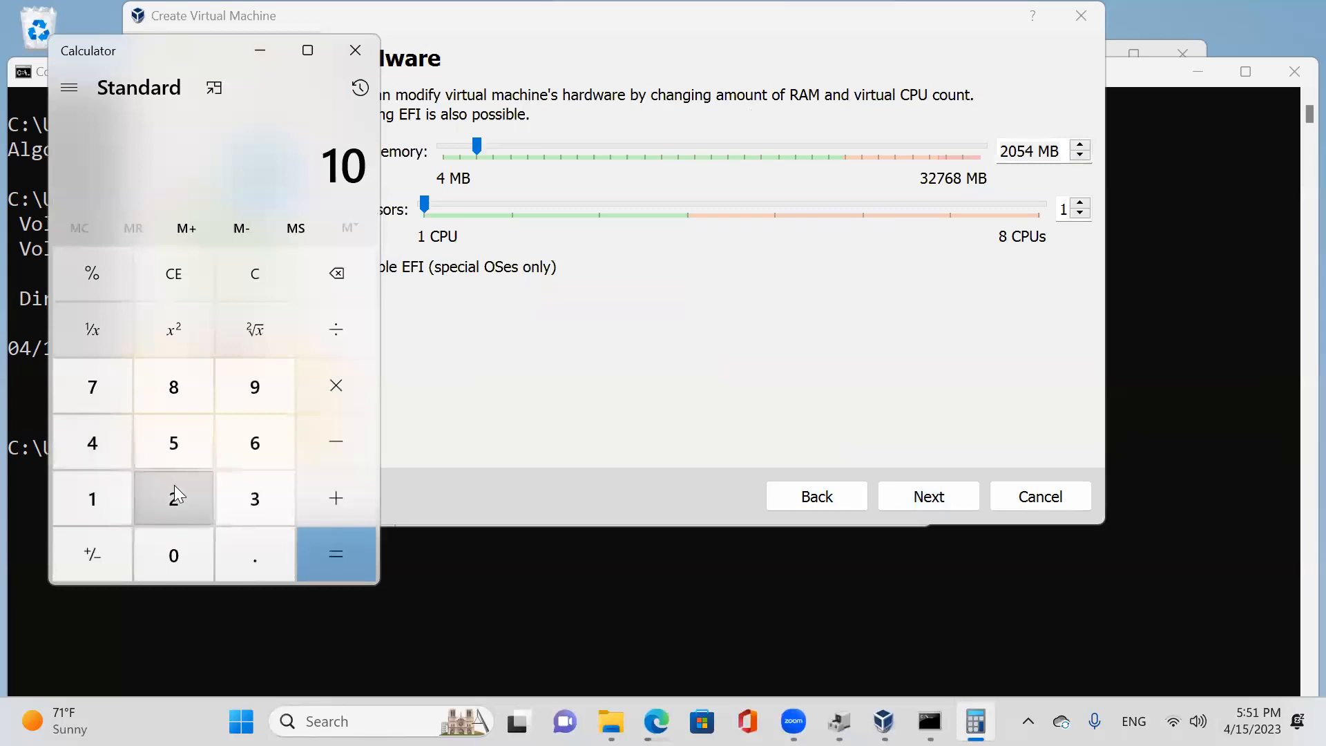
pyautogui.click(174, 491)
pyautogui.click(91, 446)
pyautogui.click(329, 383)
pyautogui.click(76, 493)
pyautogui.click(243, 442)
pyautogui.click(334, 549)
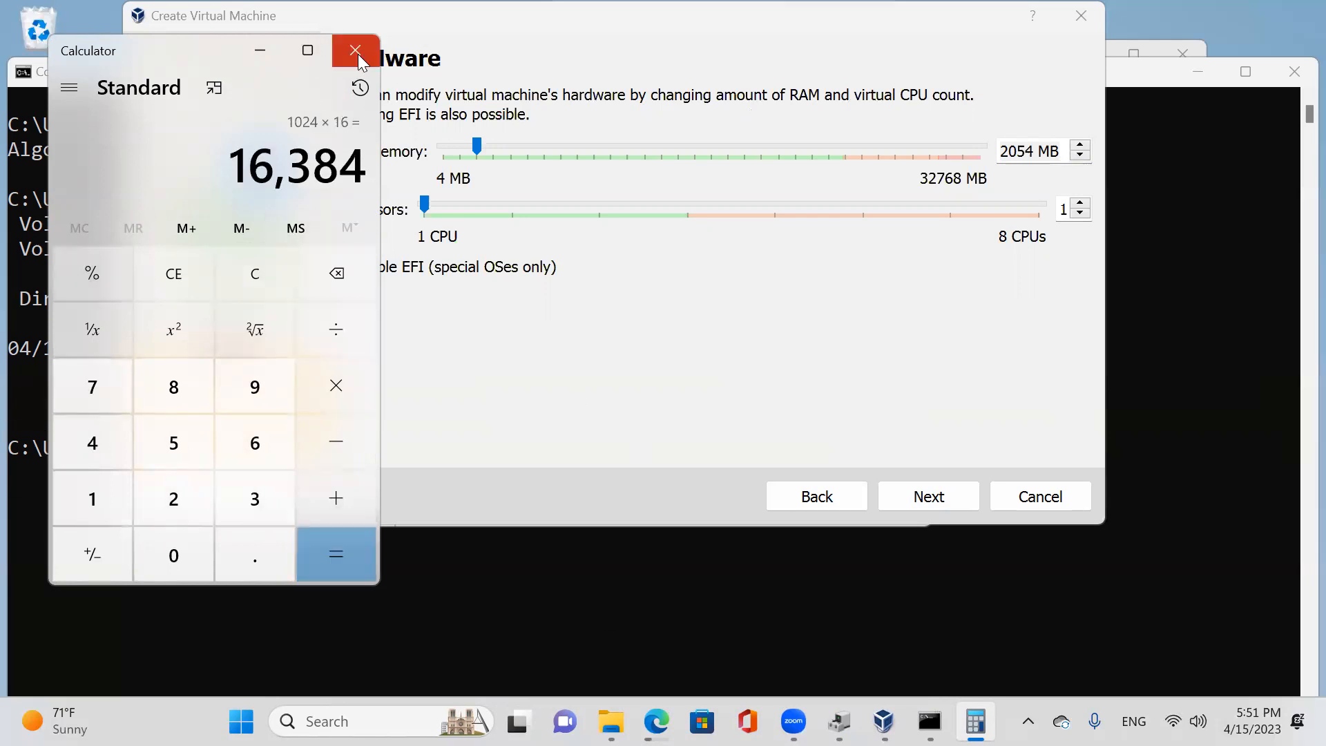
pyautogui.hotkey('alt', 'F4')
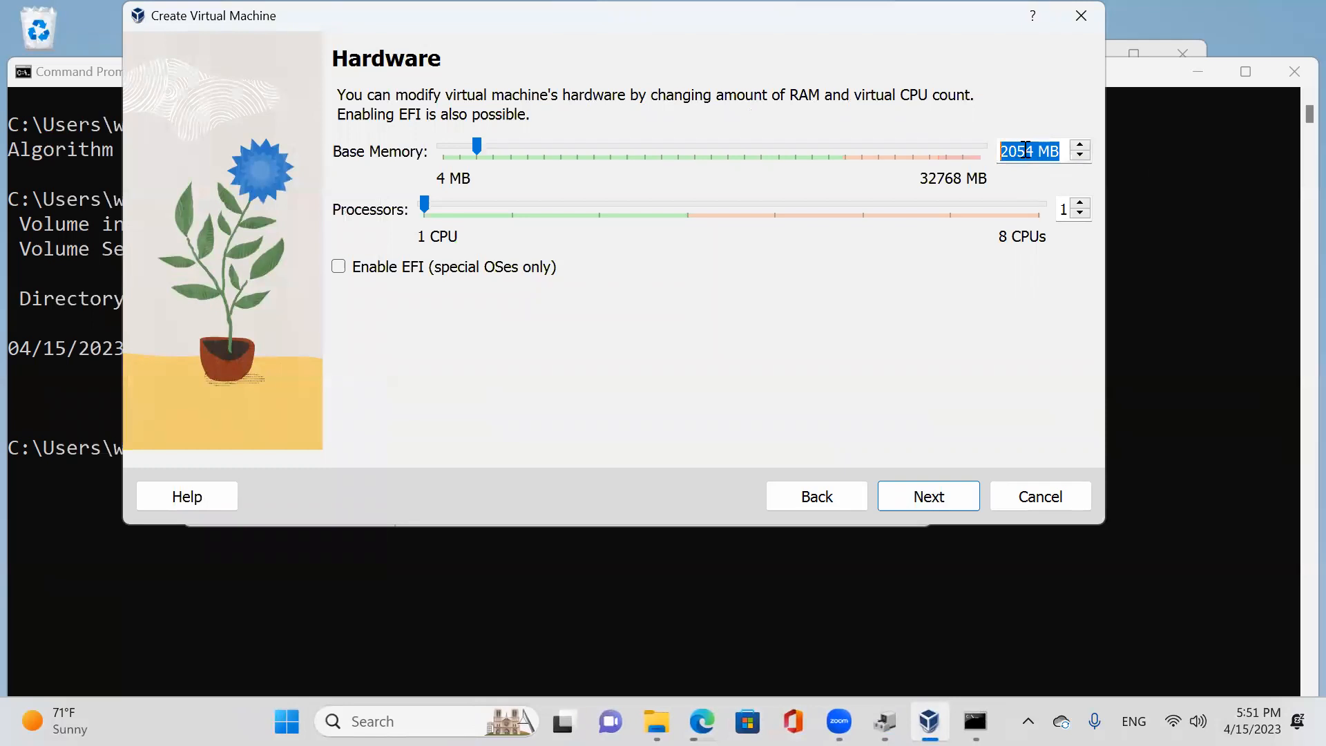
# - Set base memory to 16384 MB and processors to 4, then proceed to the virtual hard disk page
pyautogui.write('1')
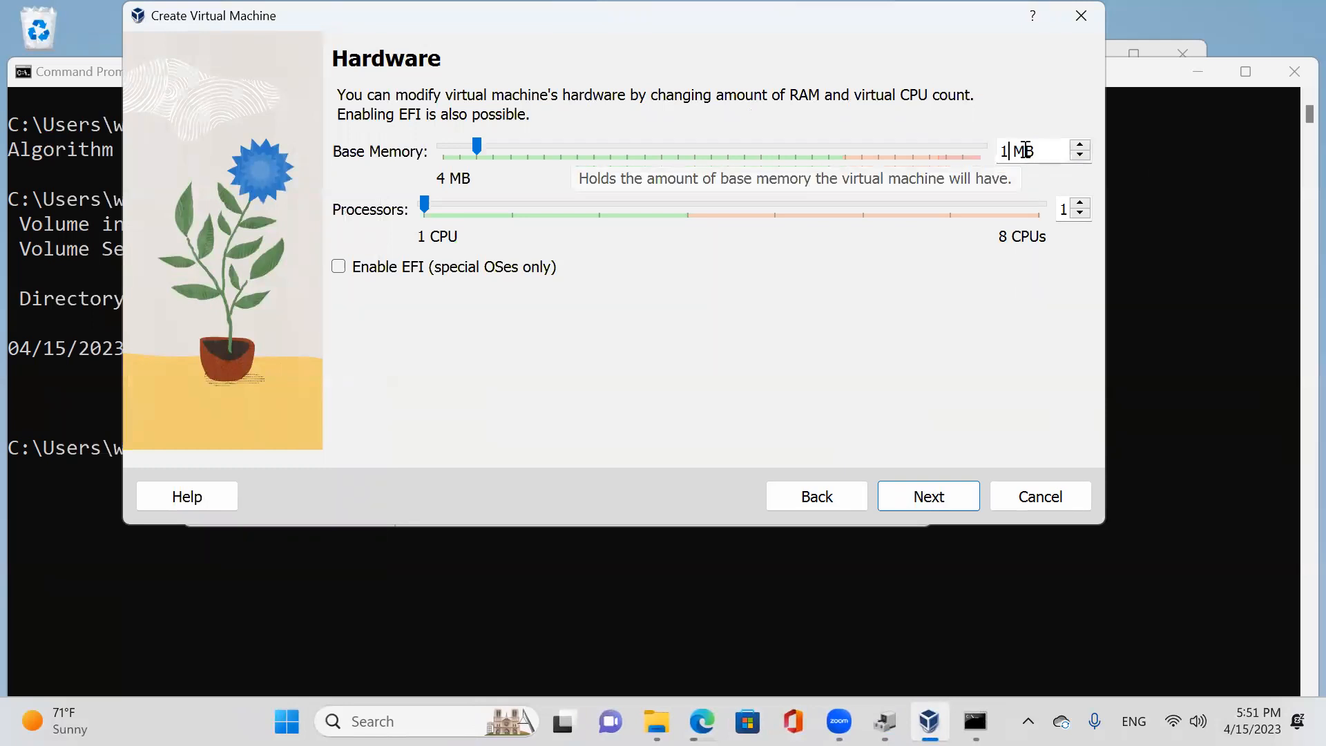
pyautogui.write('6384')
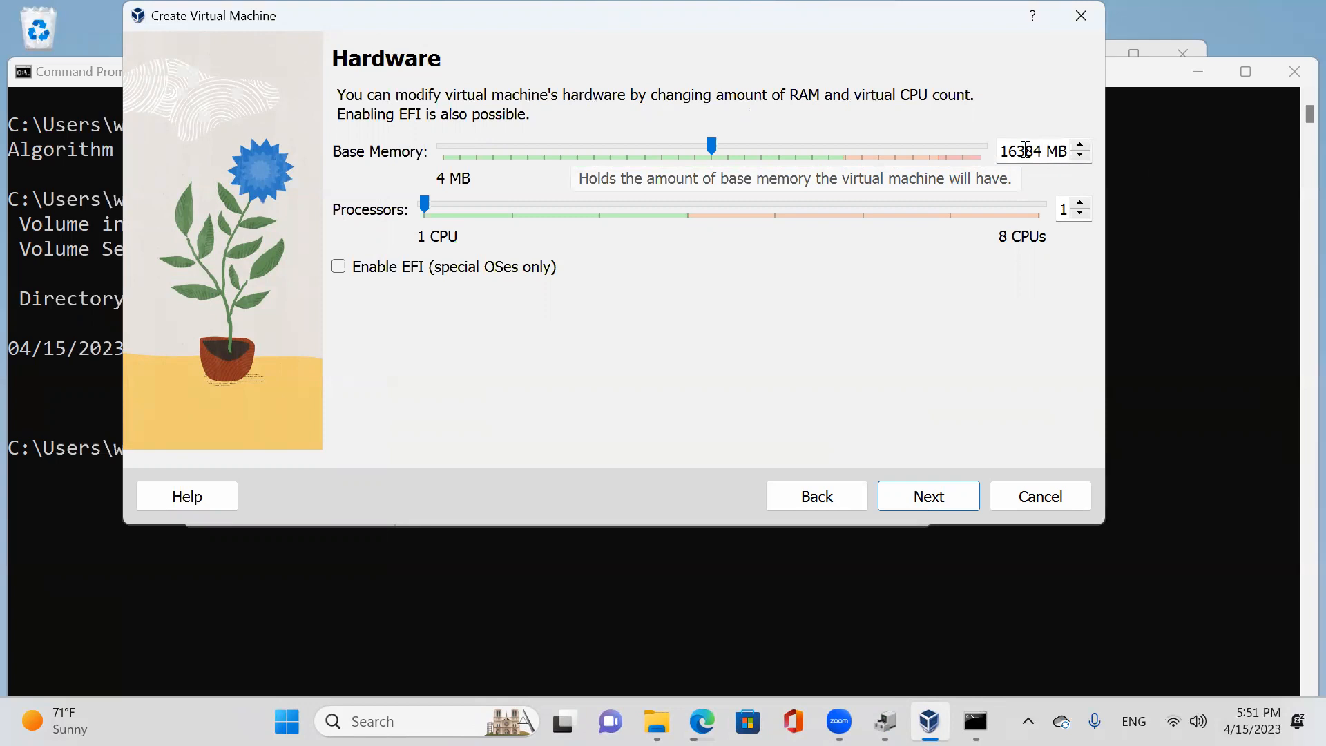
pyautogui.press('End')
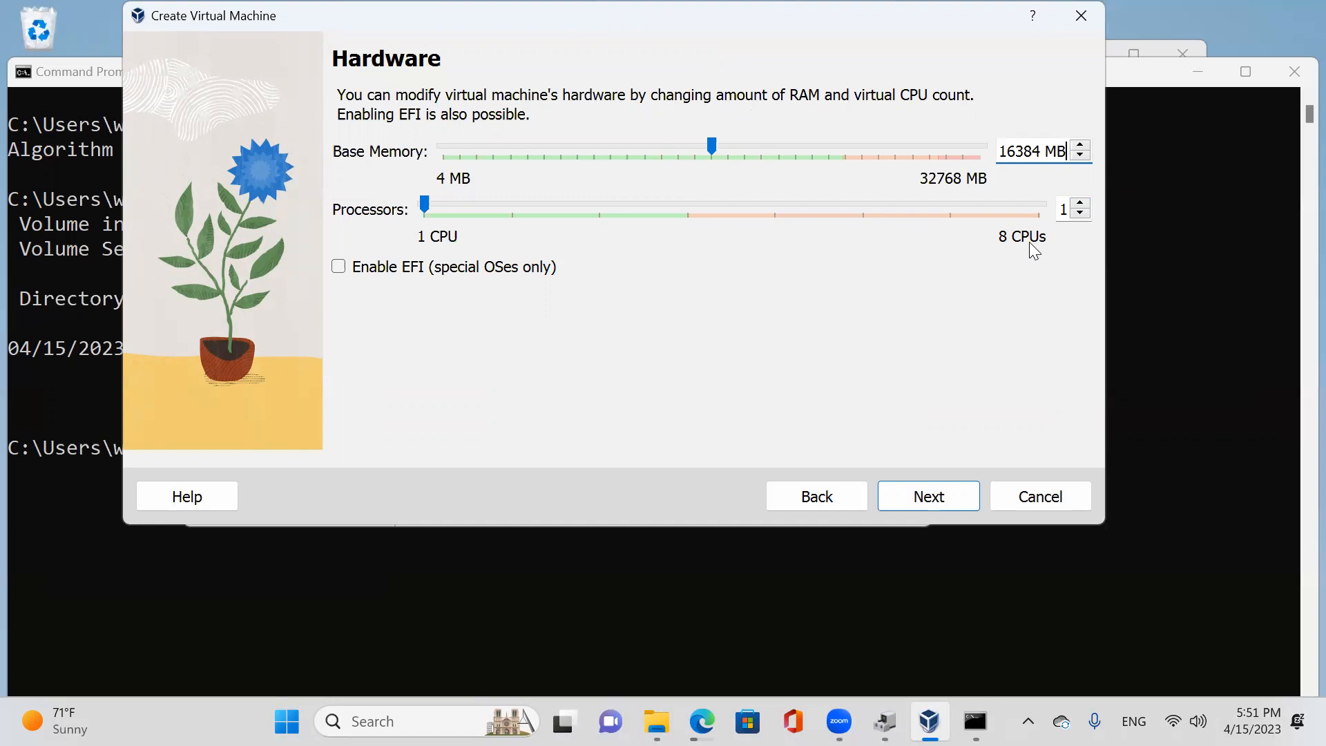
pyautogui.click(1080, 203)
pyautogui.click(1080, 204)
pyautogui.click(1080, 204)
pyautogui.click(1084, 204)
pyautogui.click(1085, 204)
pyautogui.click(1079, 214)
pyautogui.click(1081, 217)
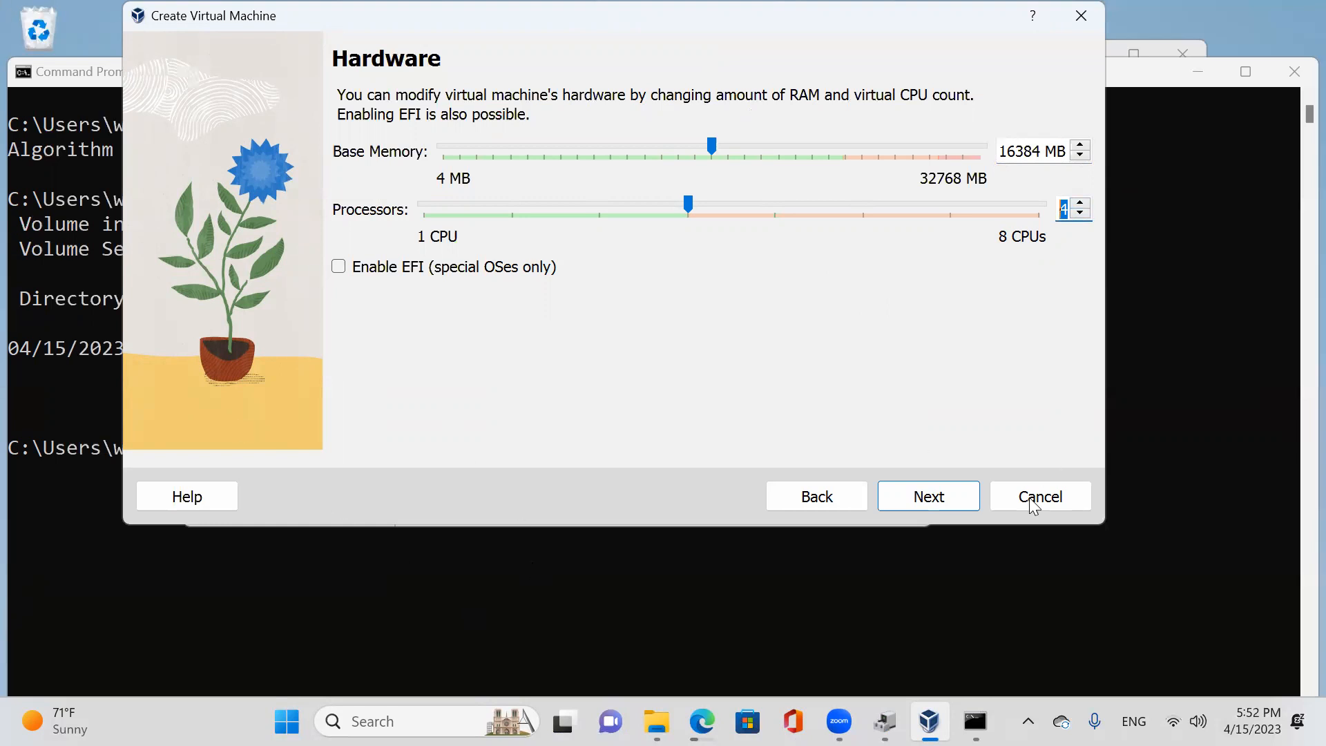
pyautogui.click(939, 495)
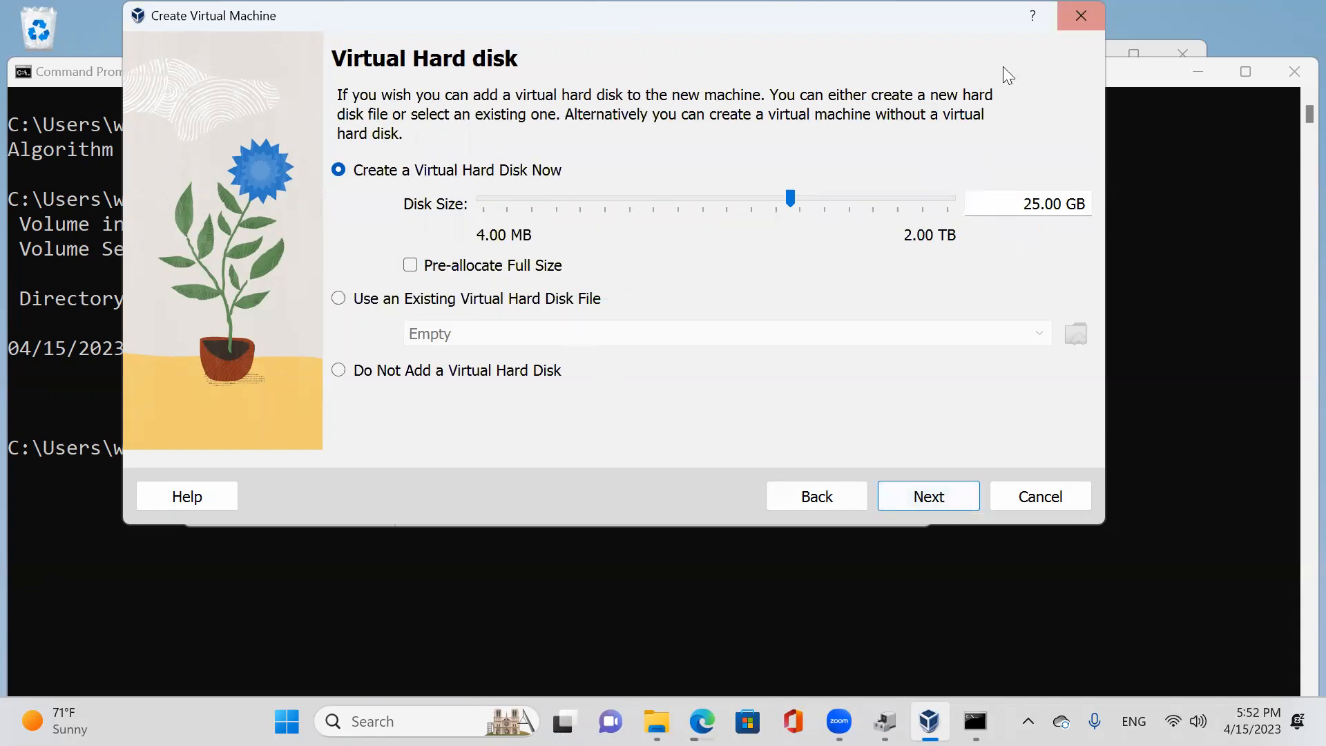
# - Change the virtual disk size from 25.00 GB to 100 GB
pyautogui.doubleClick(1026, 202)
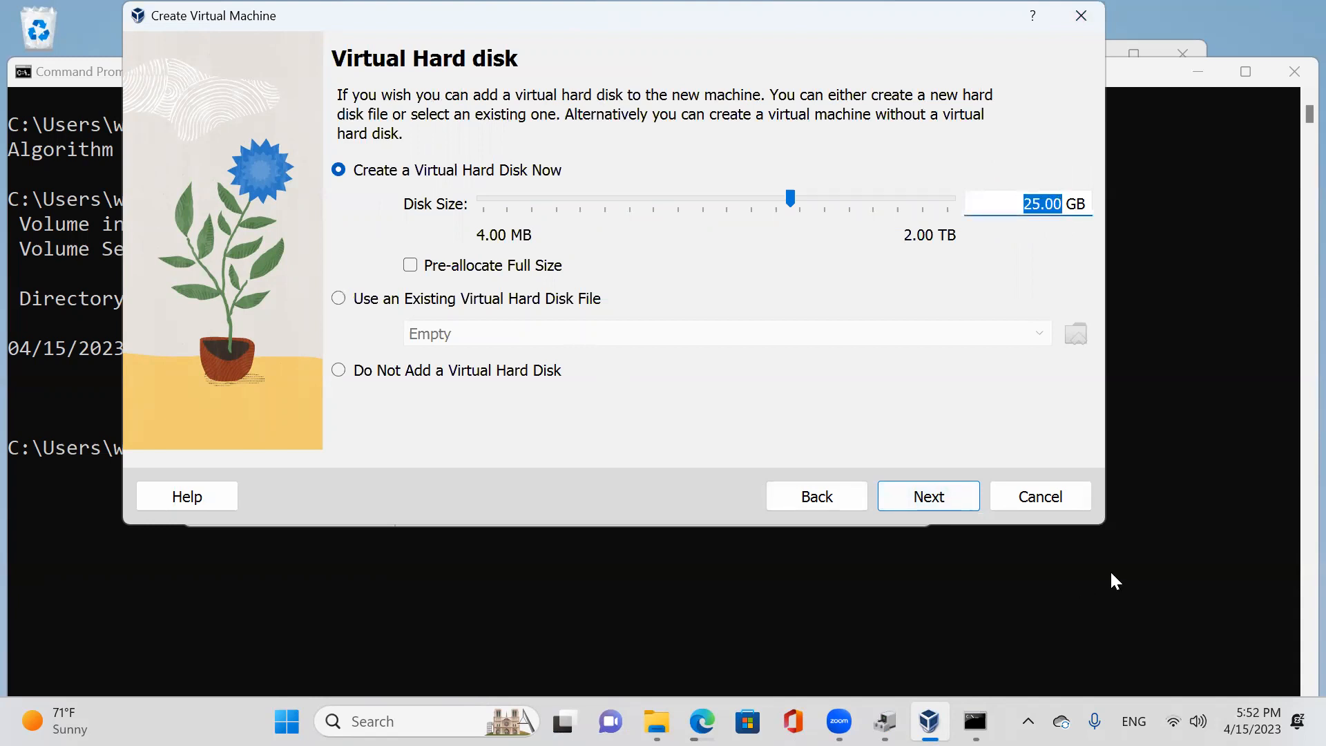
pyautogui.write('100')
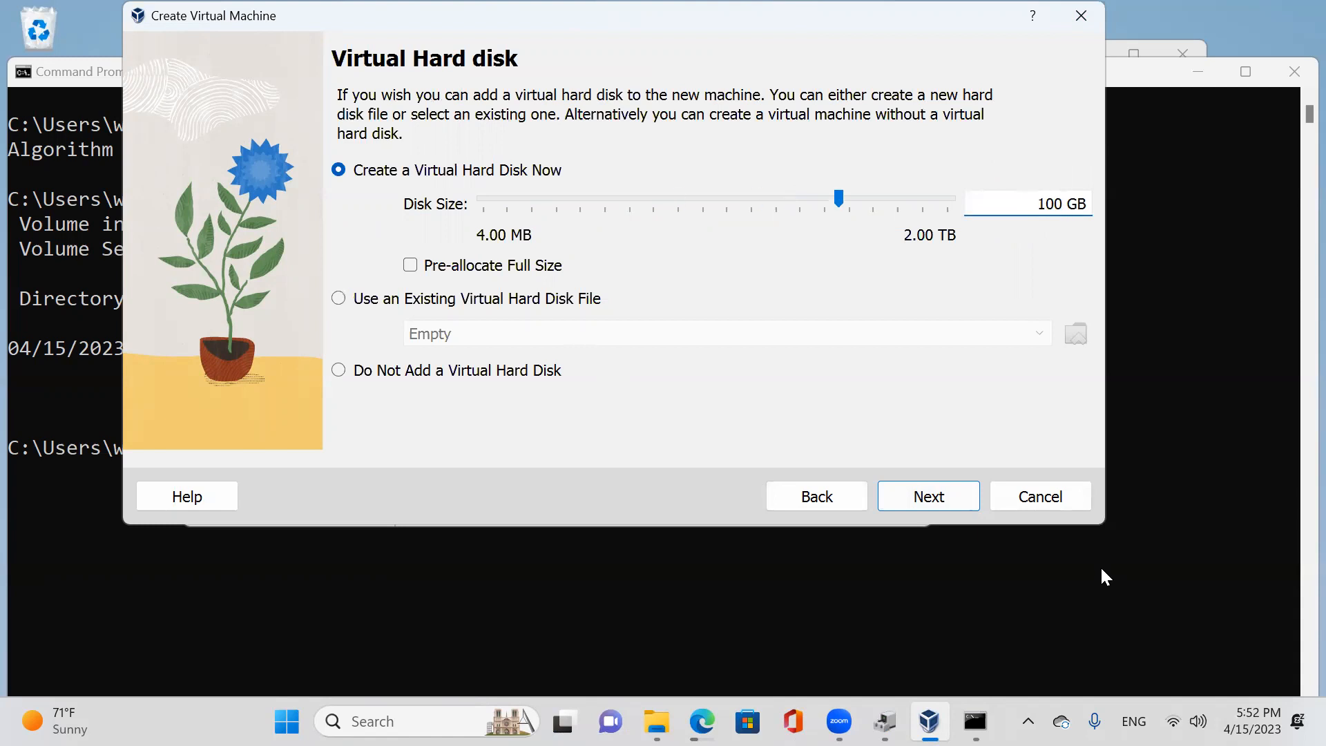
pyautogui.click(955, 294)
# - Finish the wizard to create Linux_Ubuntu and close the settings-changed question
pyautogui.click(924, 494)
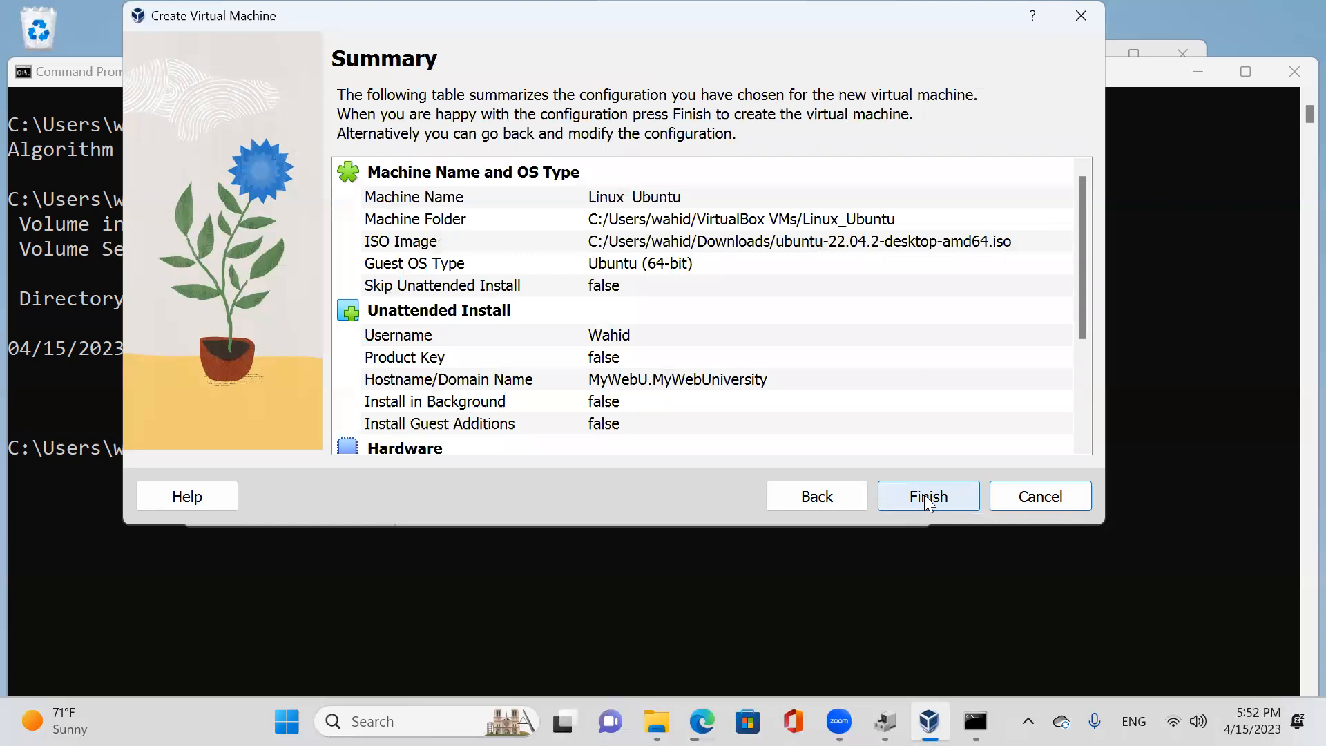
pyautogui.click(924, 494)
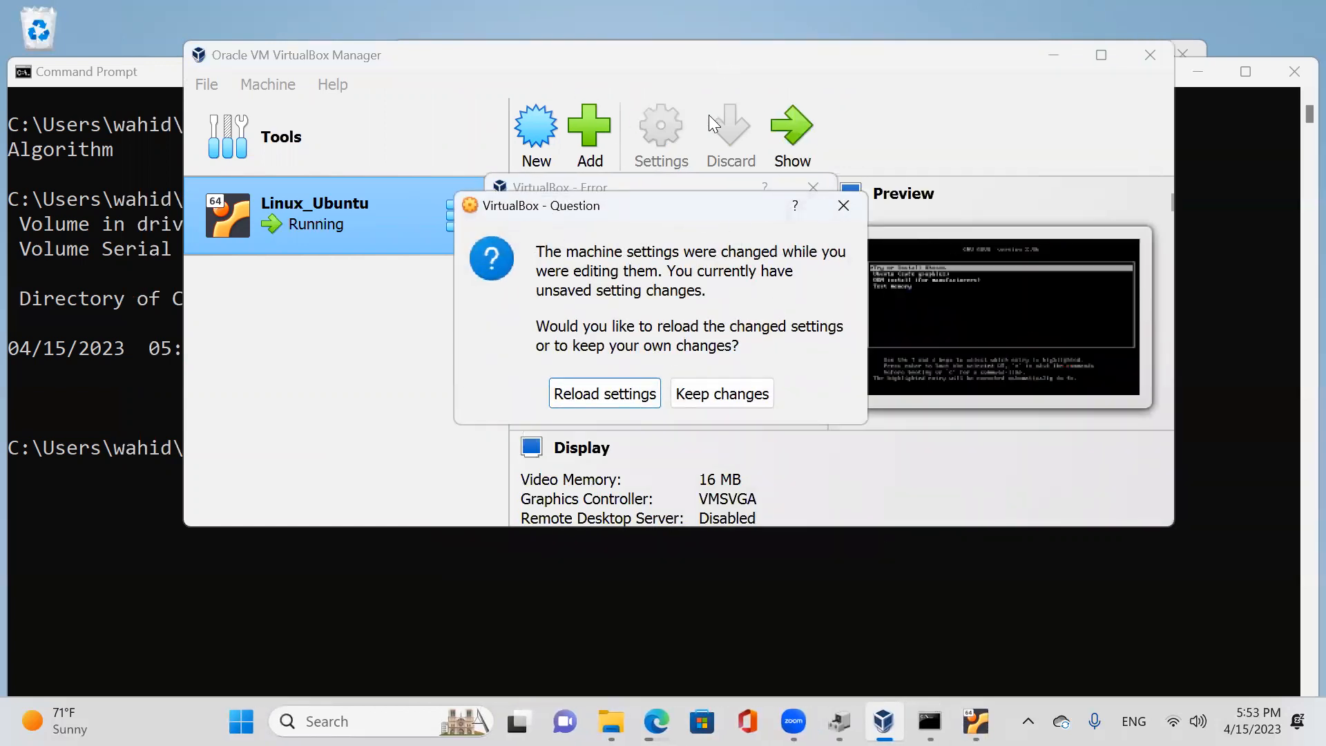
pyautogui.click(843, 203)
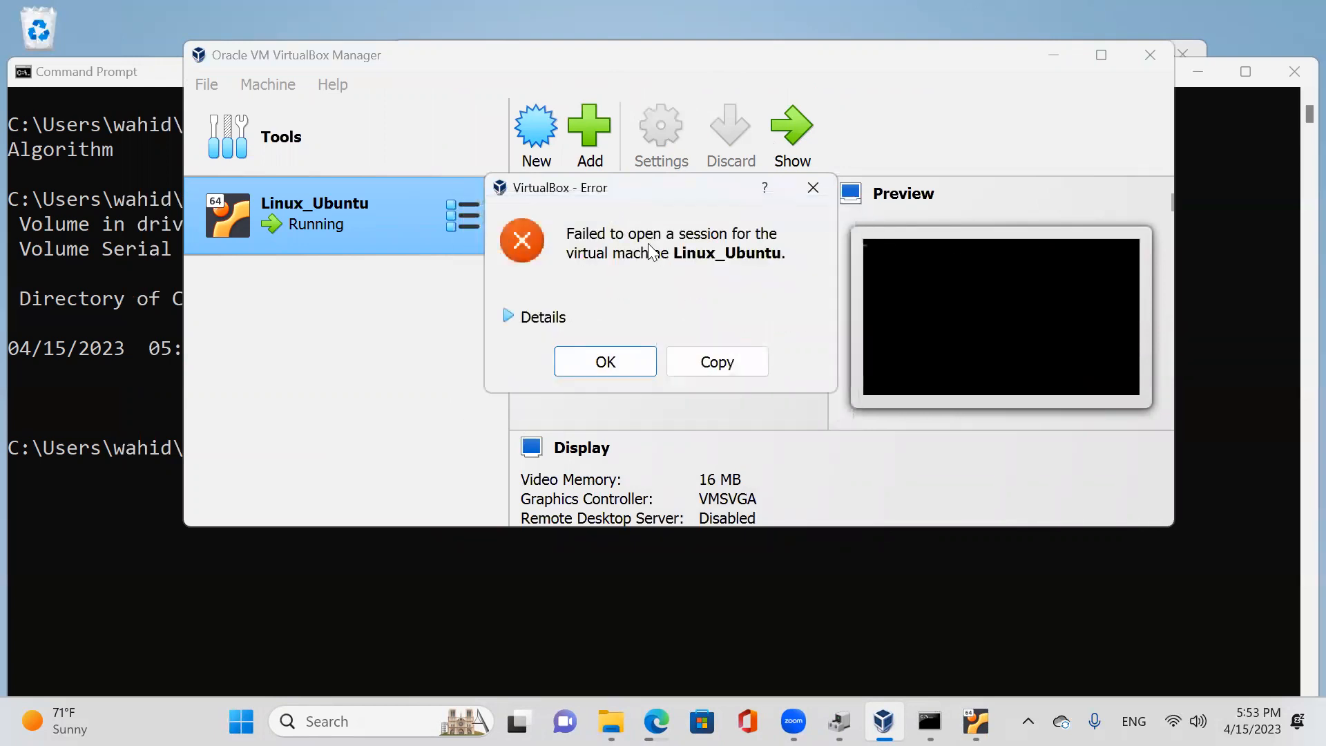
# - Dismiss the session error, reload the changed settings, and cancel the Settings window
pyautogui.click(632, 362)
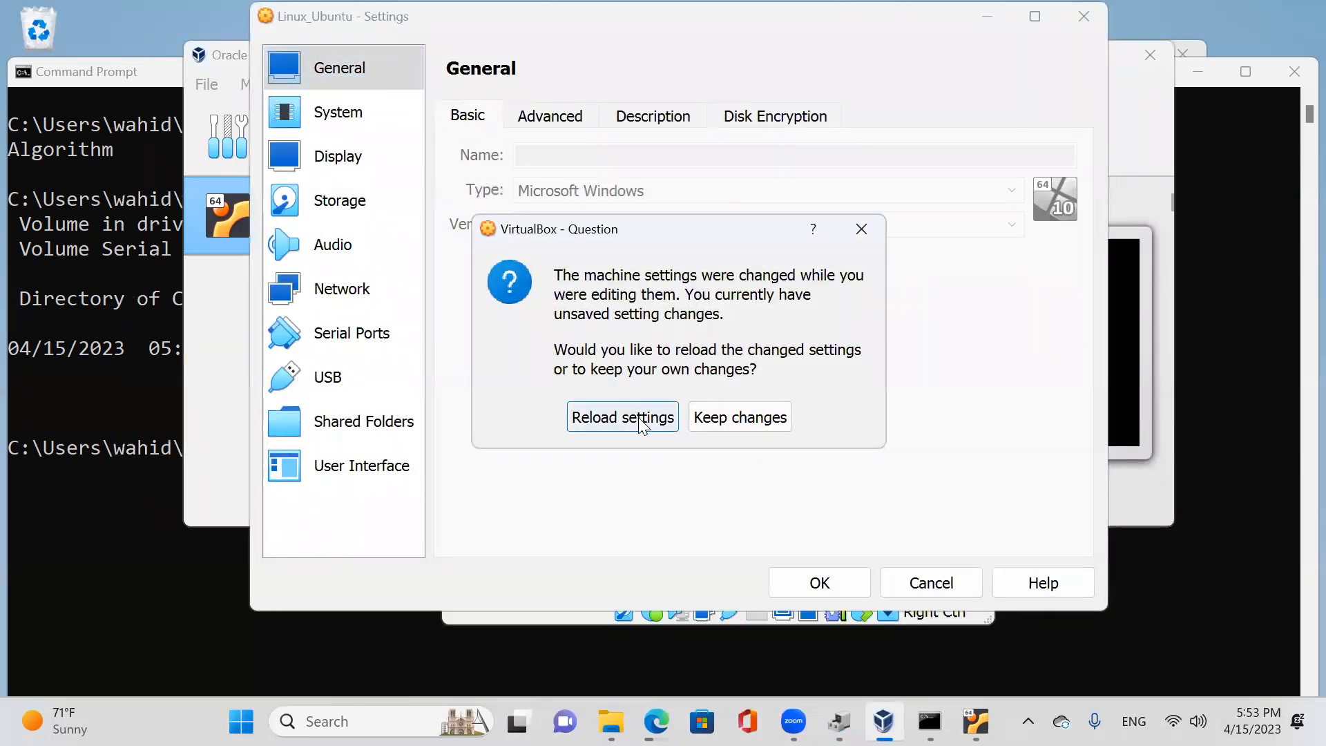
pyautogui.click(639, 418)
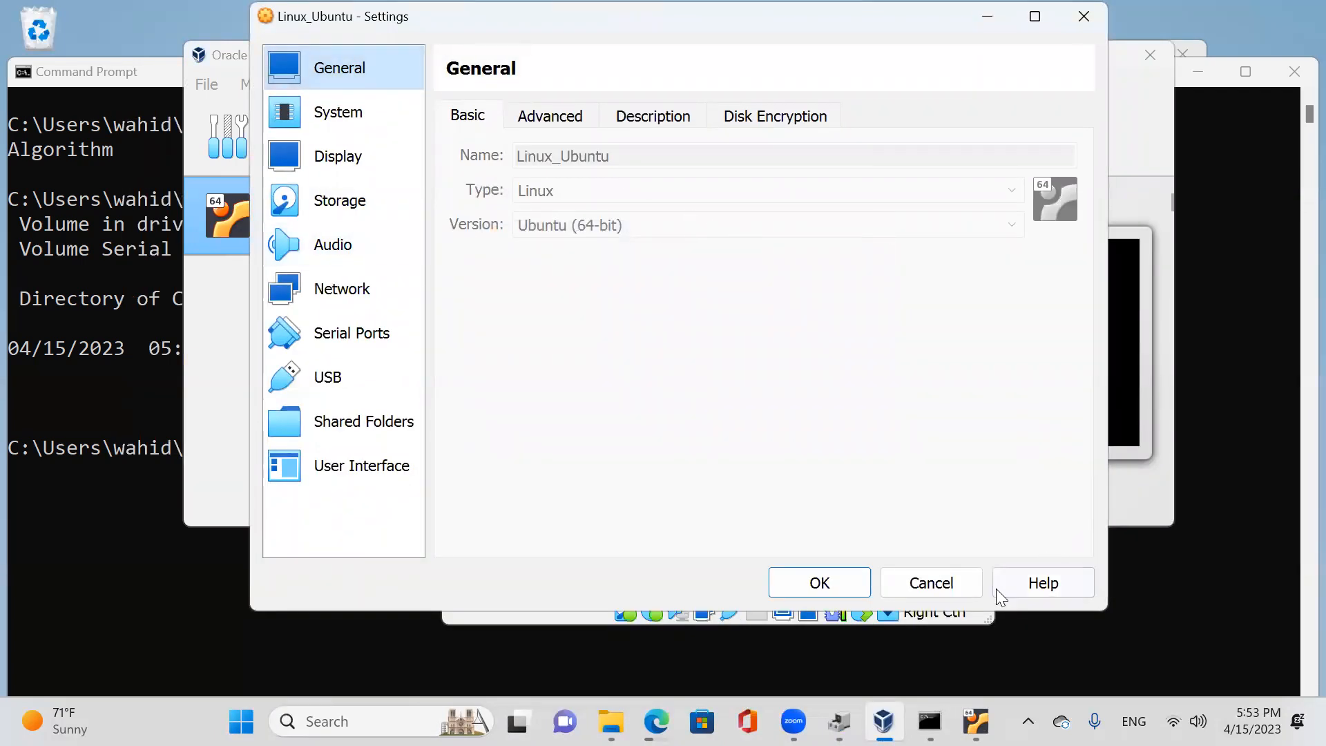
pyautogui.click(930, 583)
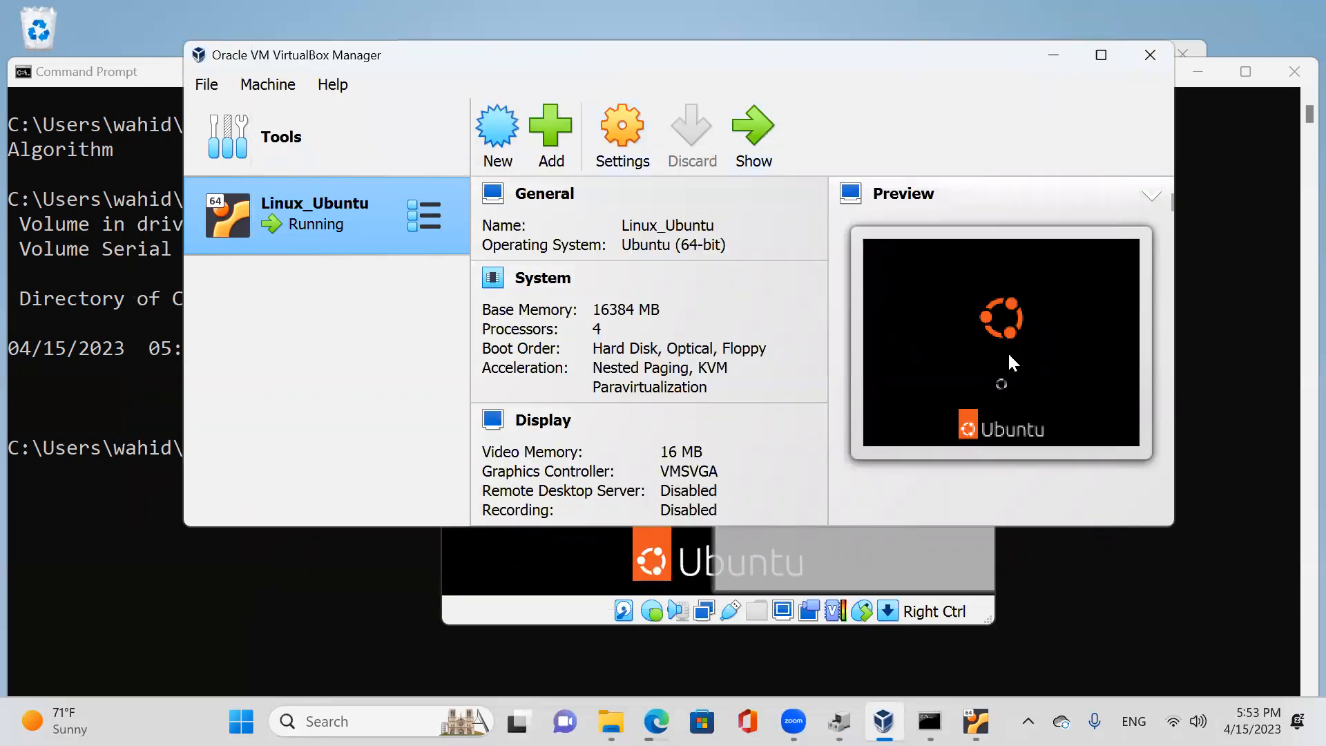
pyautogui.click(608, 136)
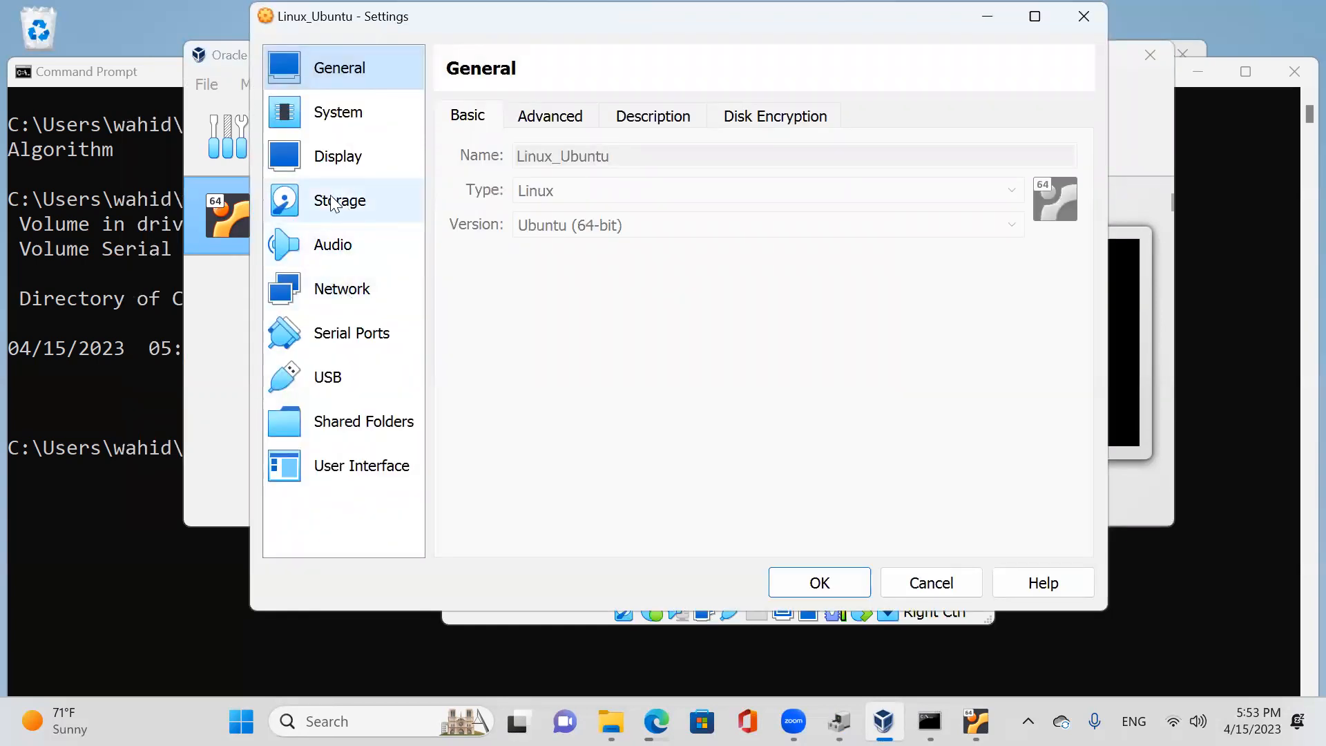
pyautogui.click(320, 111)
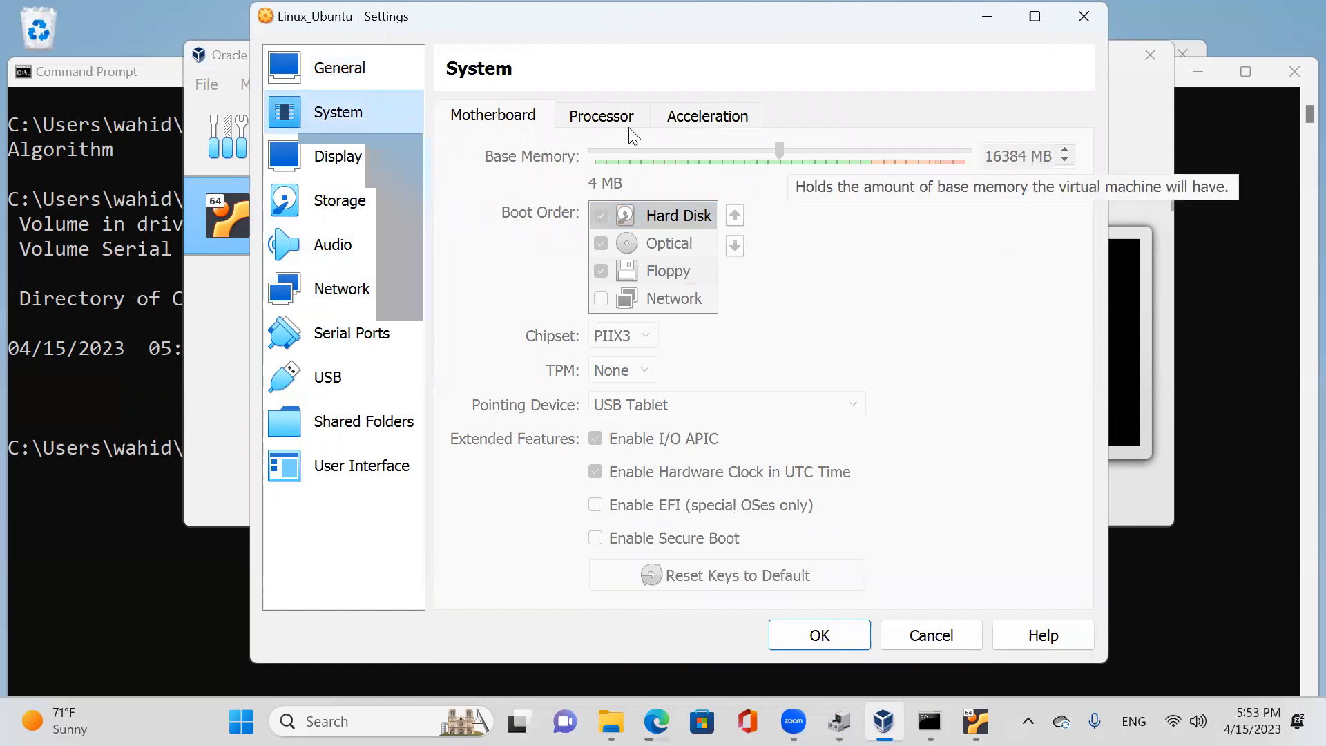
pyautogui.click(605, 118)
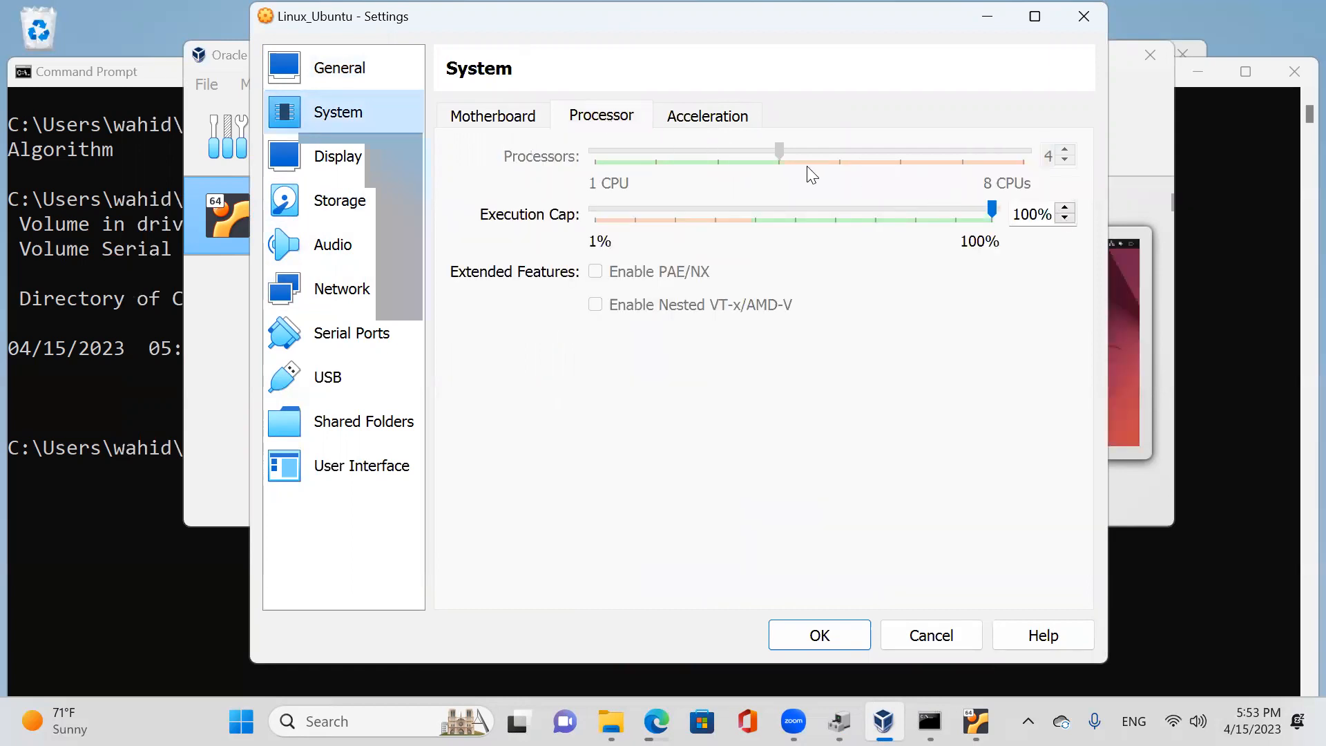
pyautogui.click(738, 122)
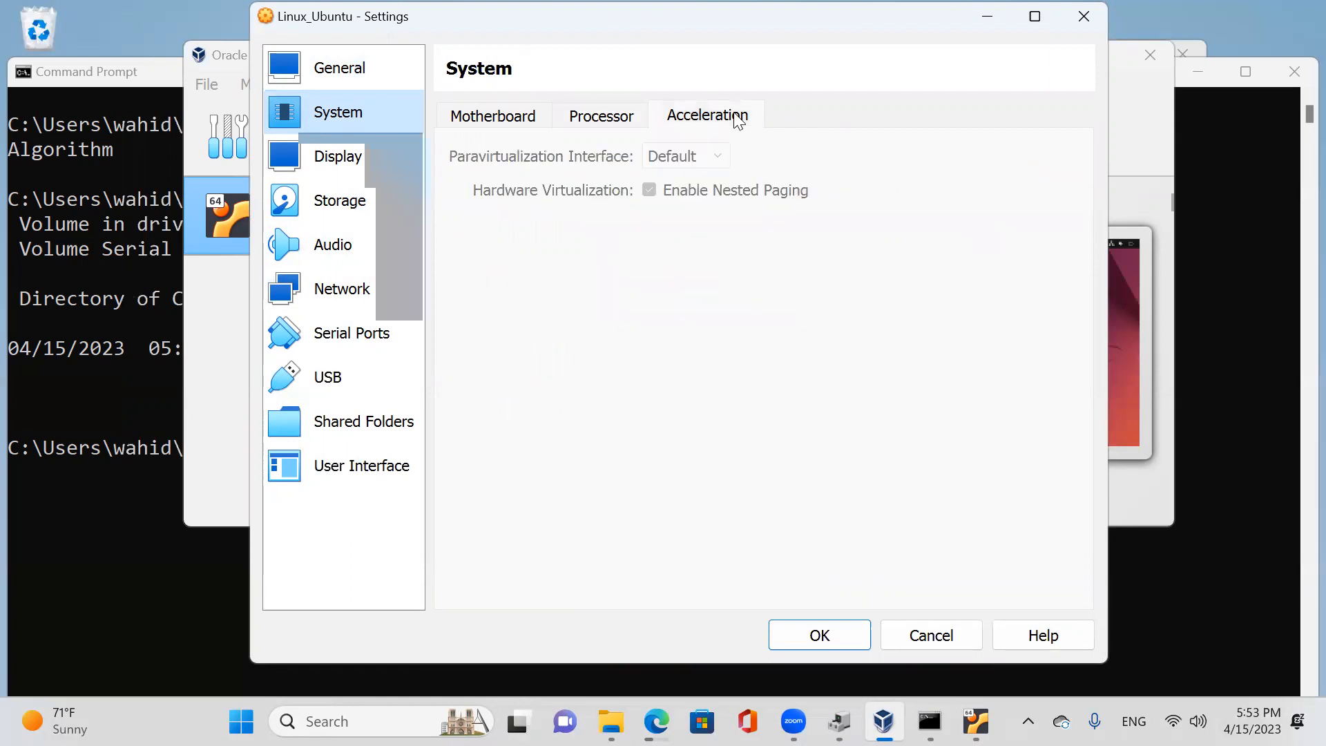
pyautogui.click(353, 168)
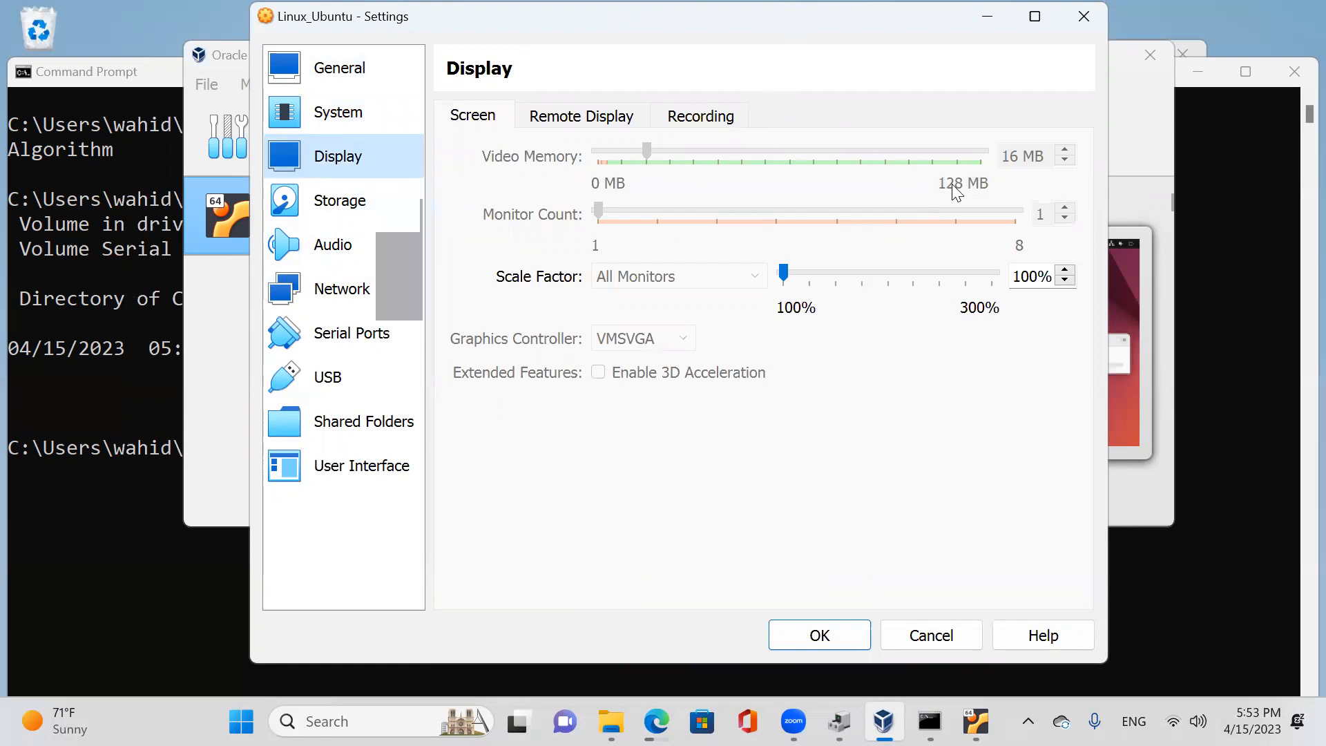
pyautogui.click(365, 210)
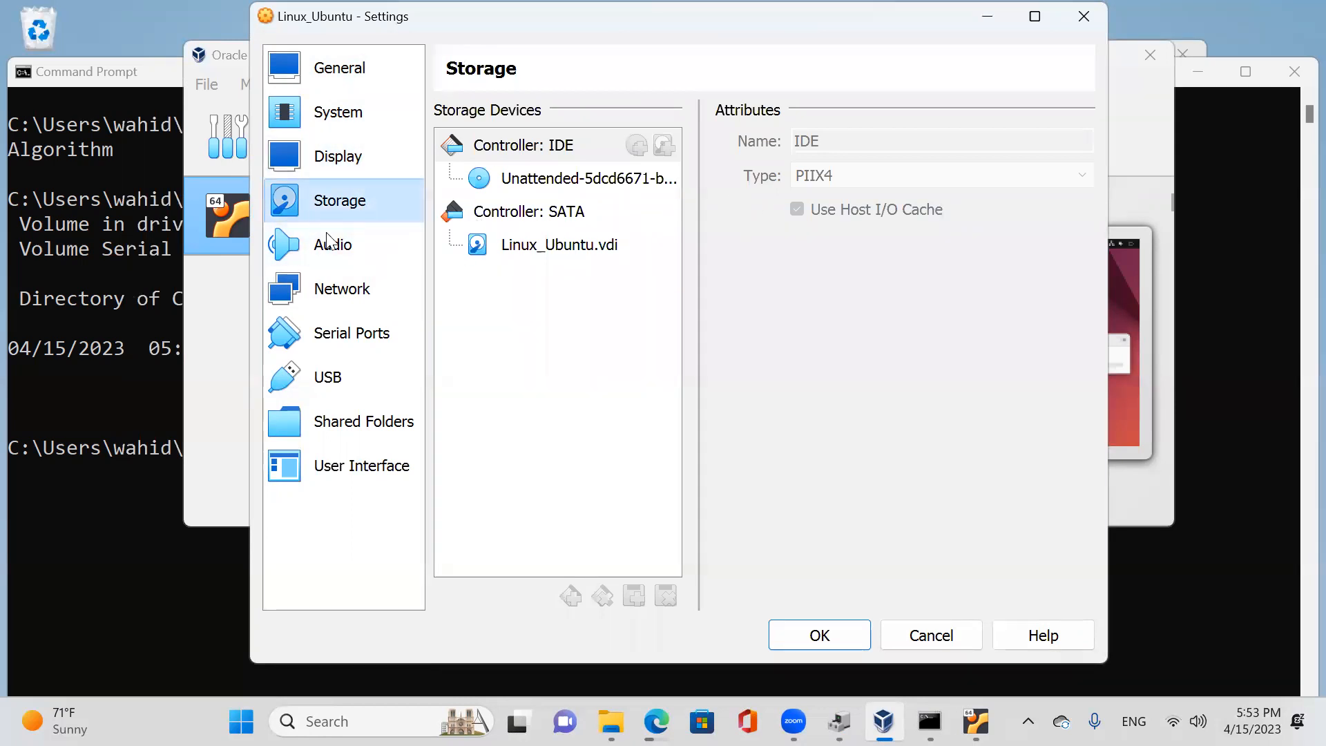
pyautogui.click(340, 260)
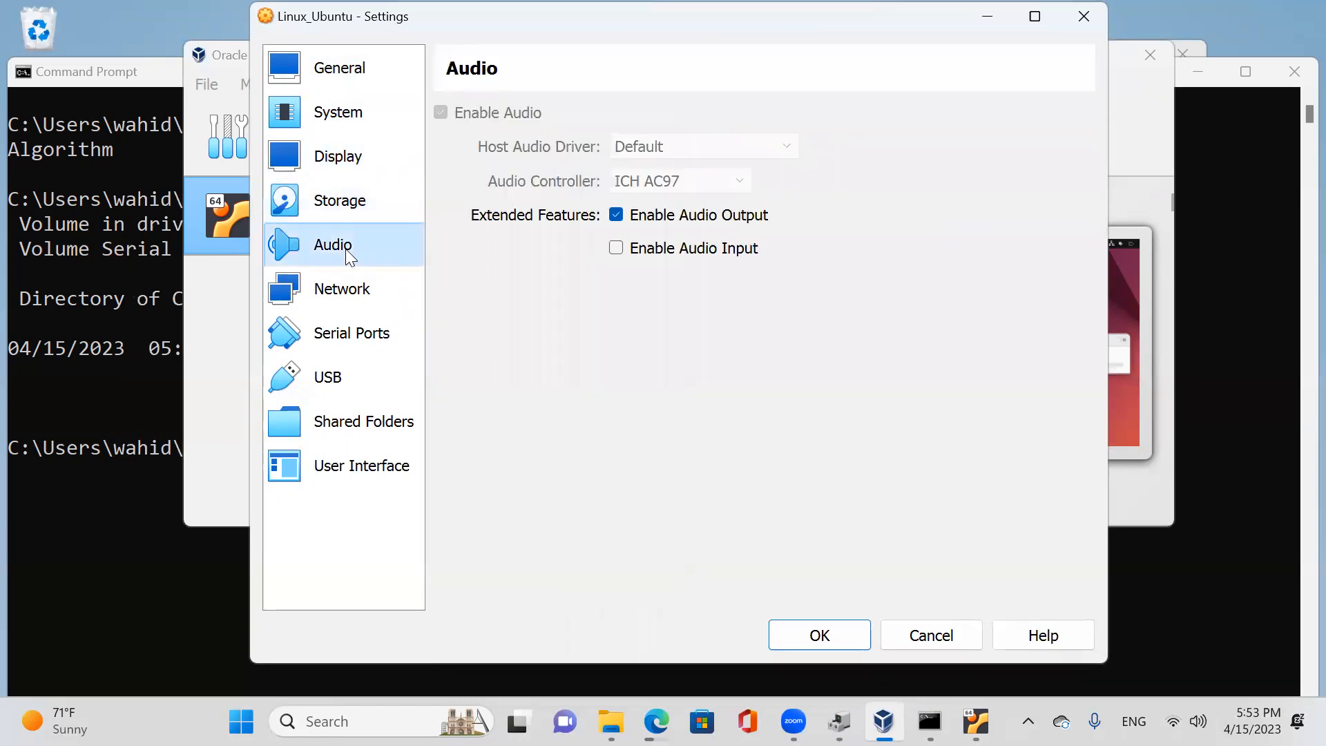
pyautogui.click(352, 292)
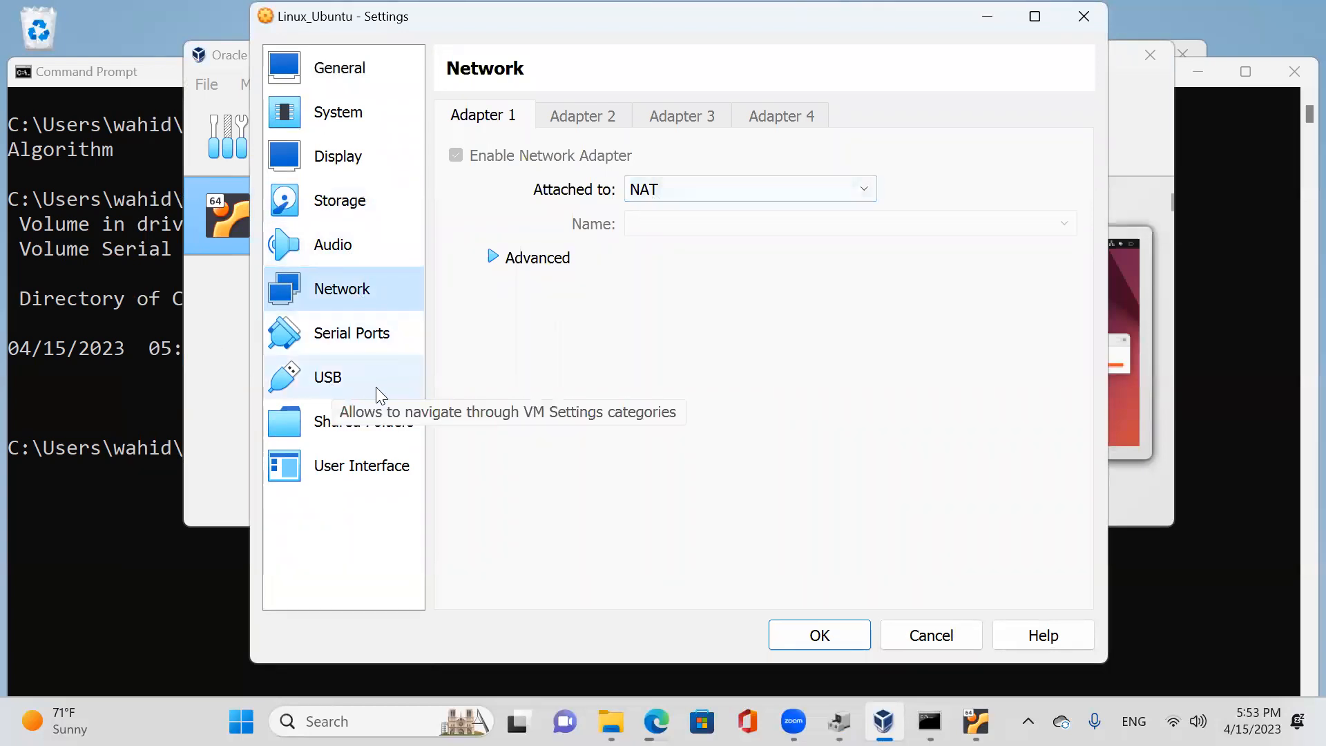
pyautogui.click(906, 630)
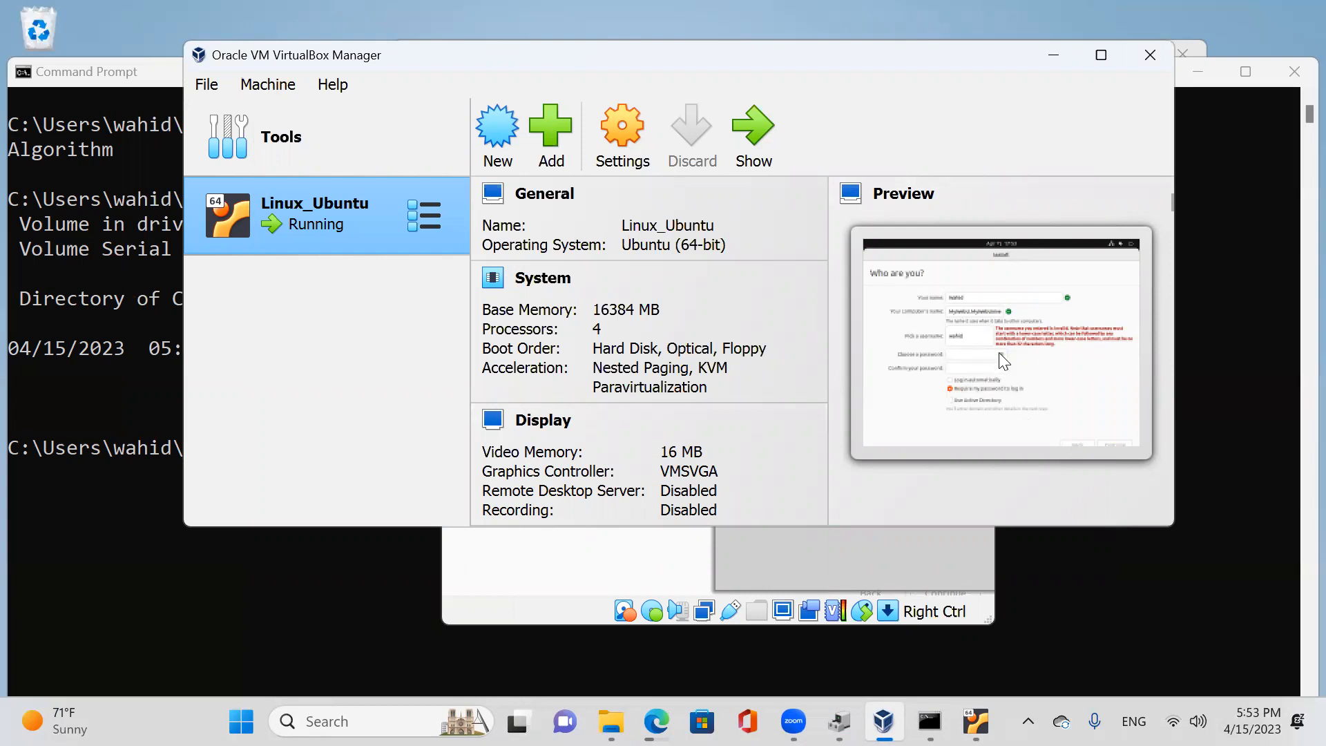
# - Bring the Linux_Ubuntu window forward and dismiss the mouse and keyboard notifications
pyautogui.click(753, 131)
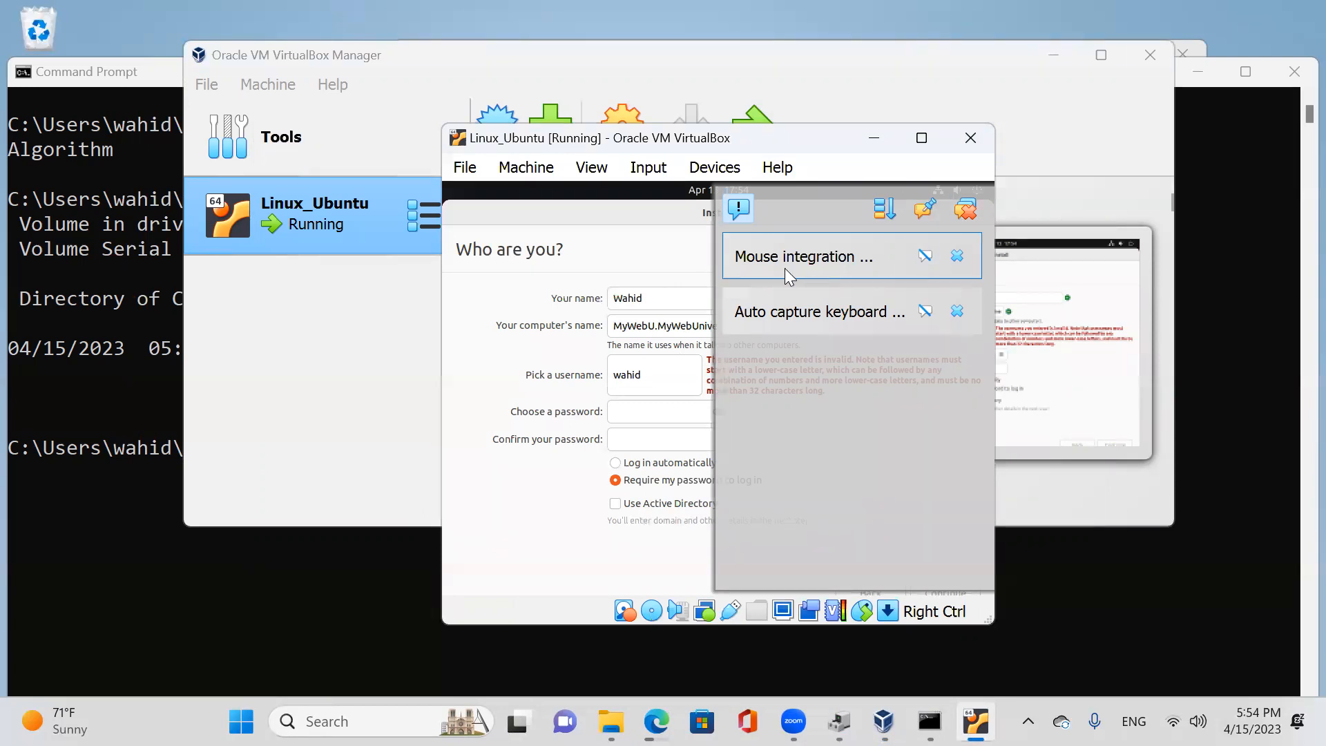
pyautogui.click(958, 258)
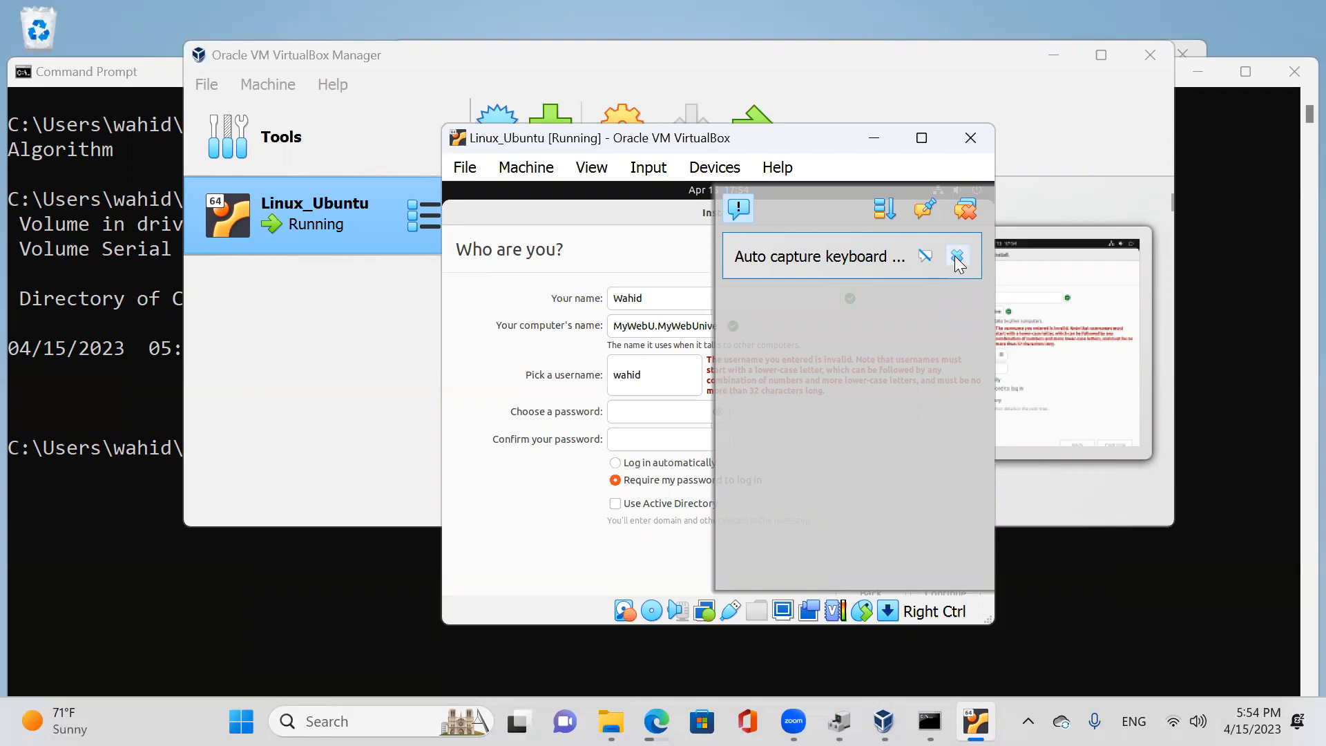
pyautogui.click(958, 258)
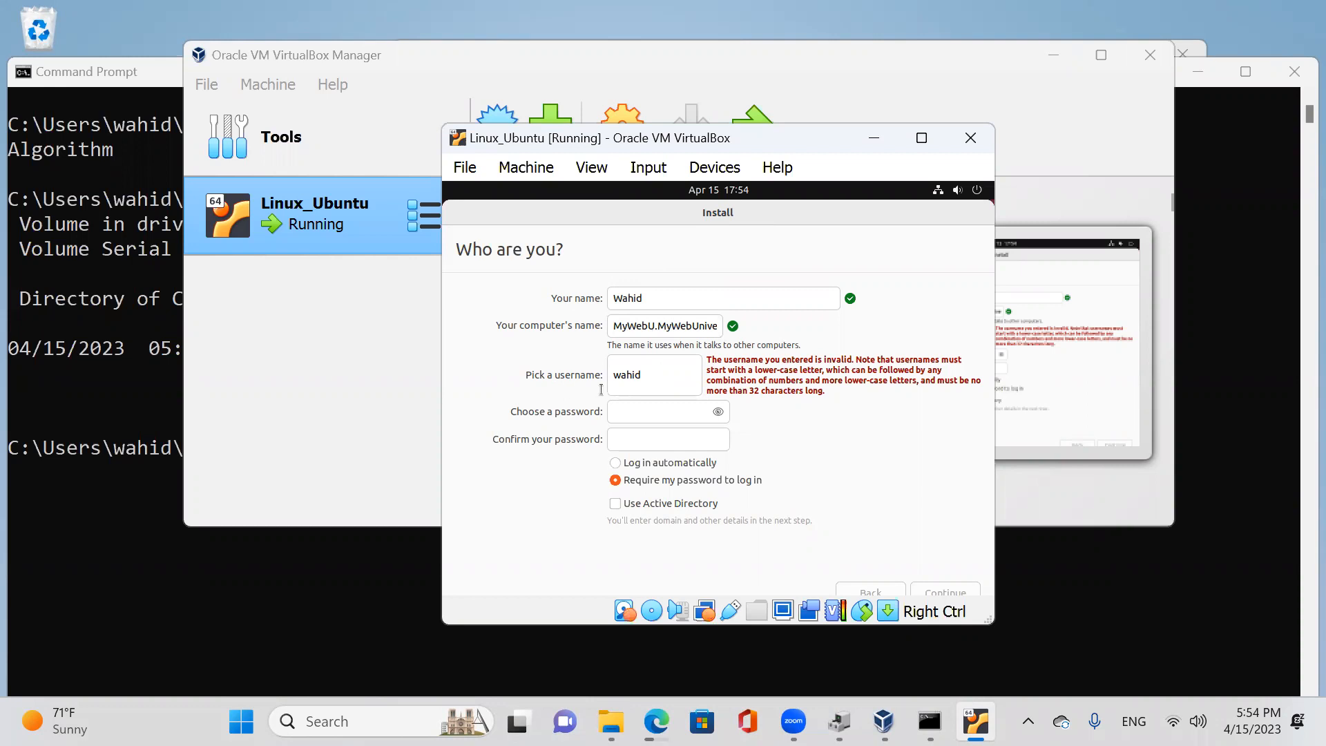
# - Type the account password into Choose a password and Confirm your password
pyautogui.click(636, 411)
pyautogui.write('•••••••')
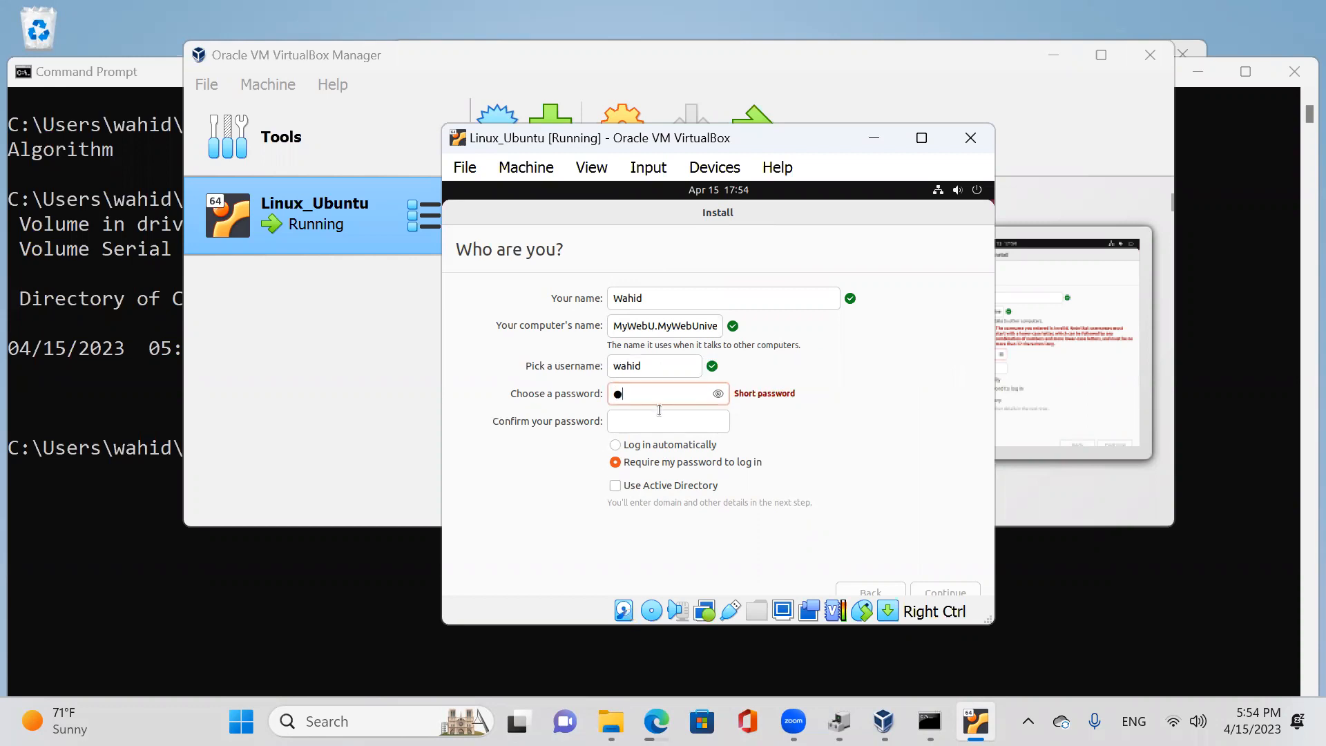
pyautogui.write('••')
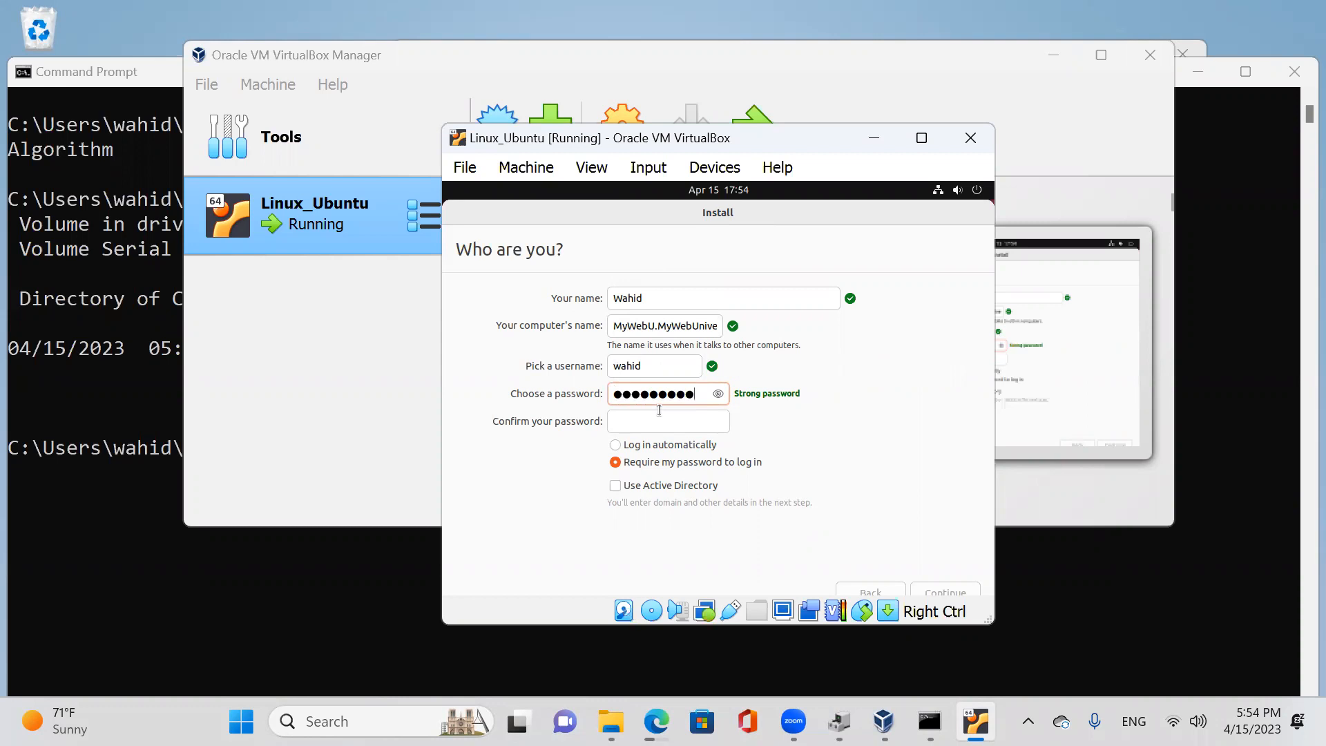
pyautogui.click(677, 420)
pyautogui.write('••••••')
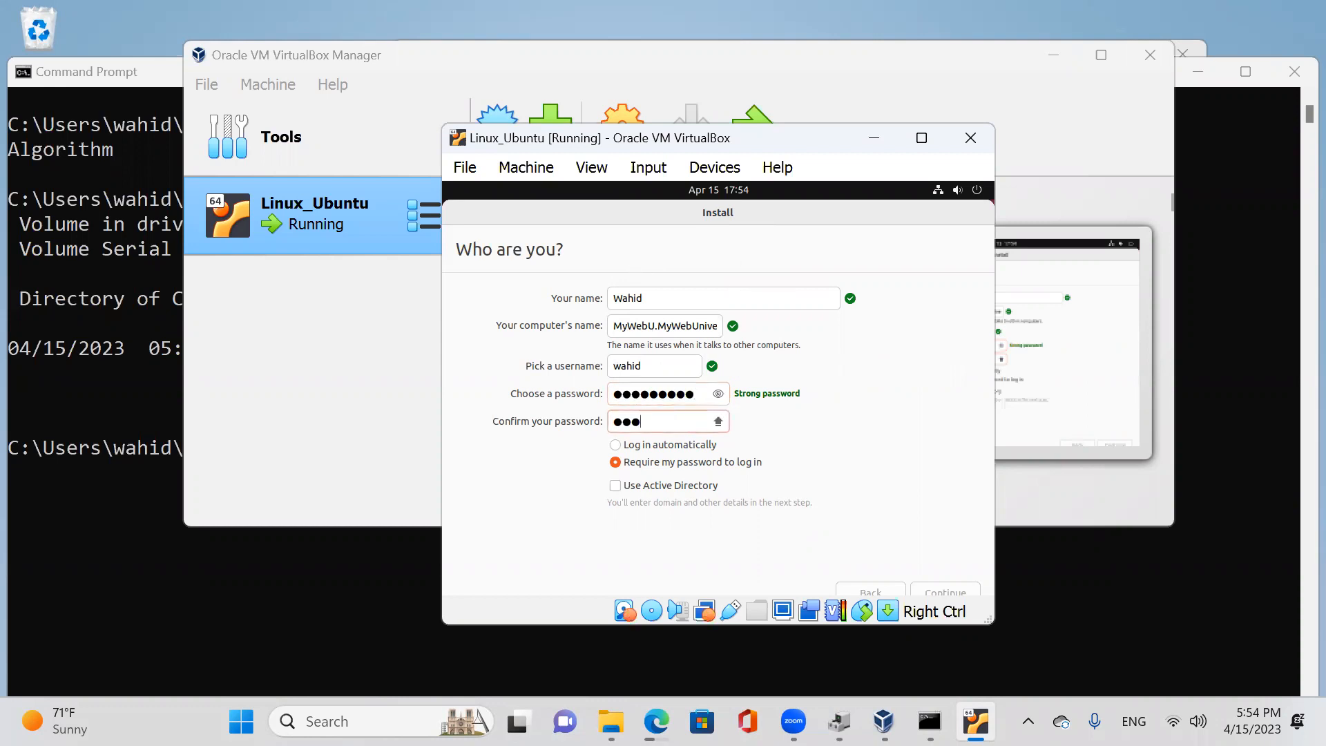
pyautogui.write('•••')
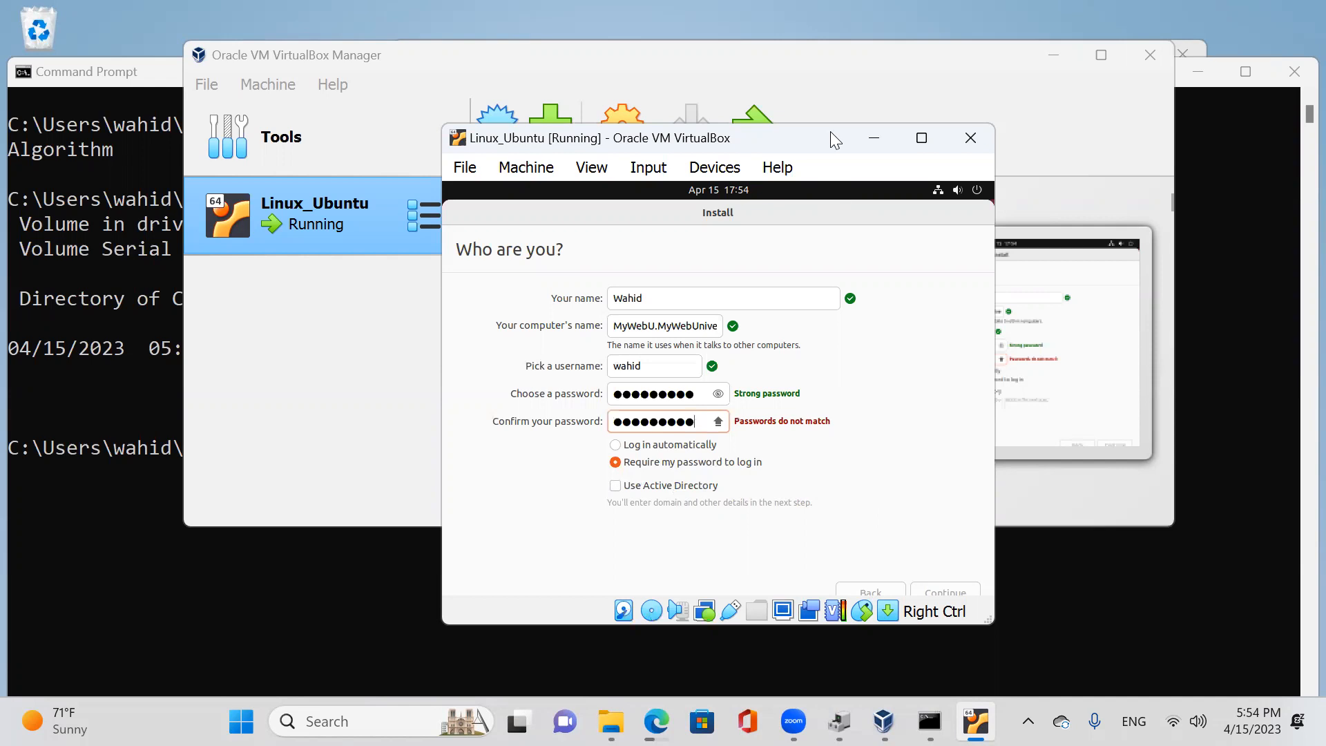
pyautogui.moveTo(829, 131); pyautogui.dragTo(795, 87)
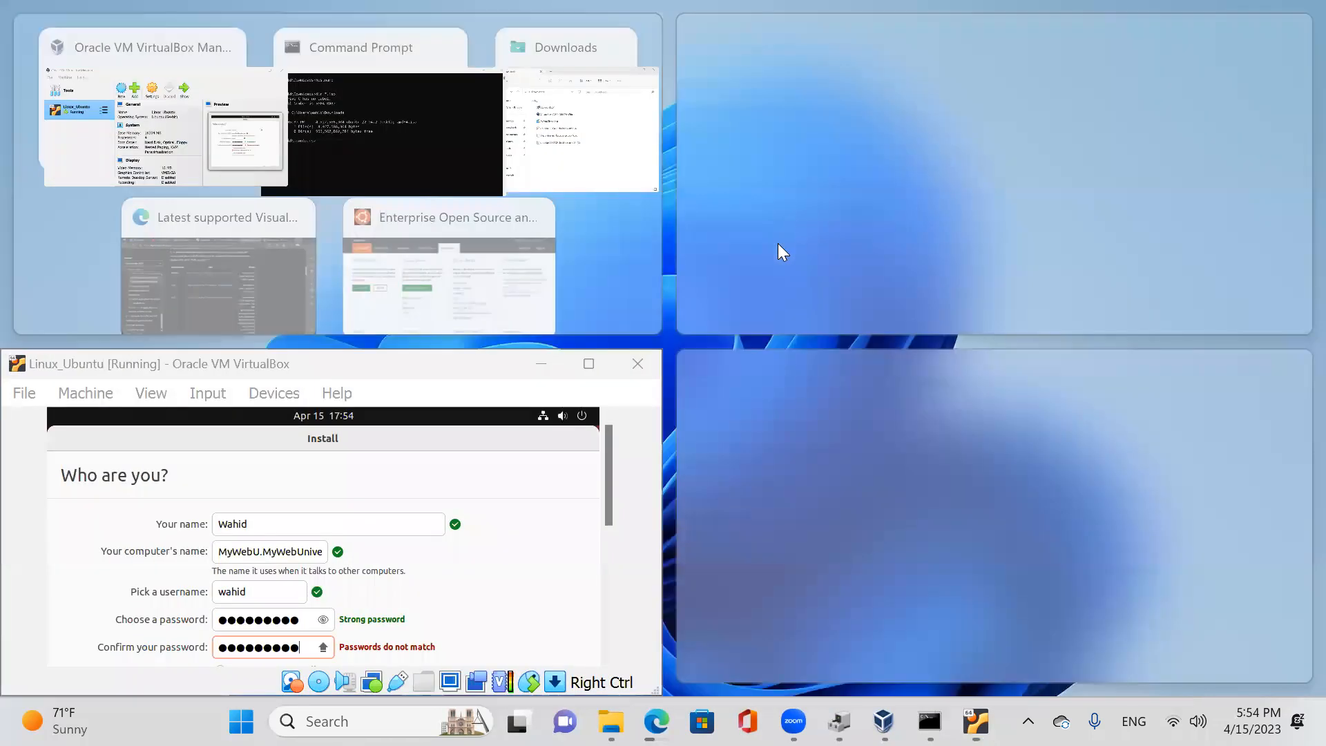
pyautogui.moveTo(462, 359); pyautogui.dragTo(797, 104)
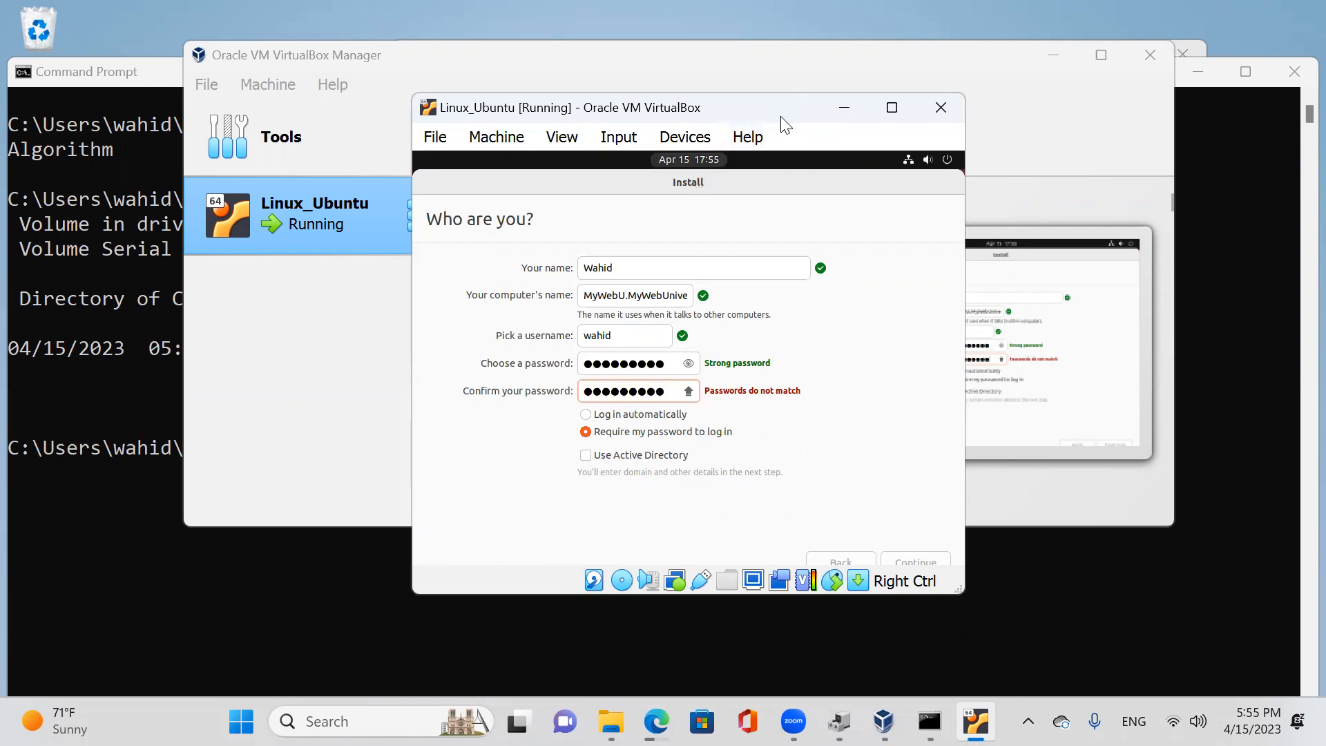
# - Move the VM window left and retype both password fields so they match
pyautogui.moveTo(781, 118); pyautogui.dragTo(491, 114)
pyautogui.click(762, 139)
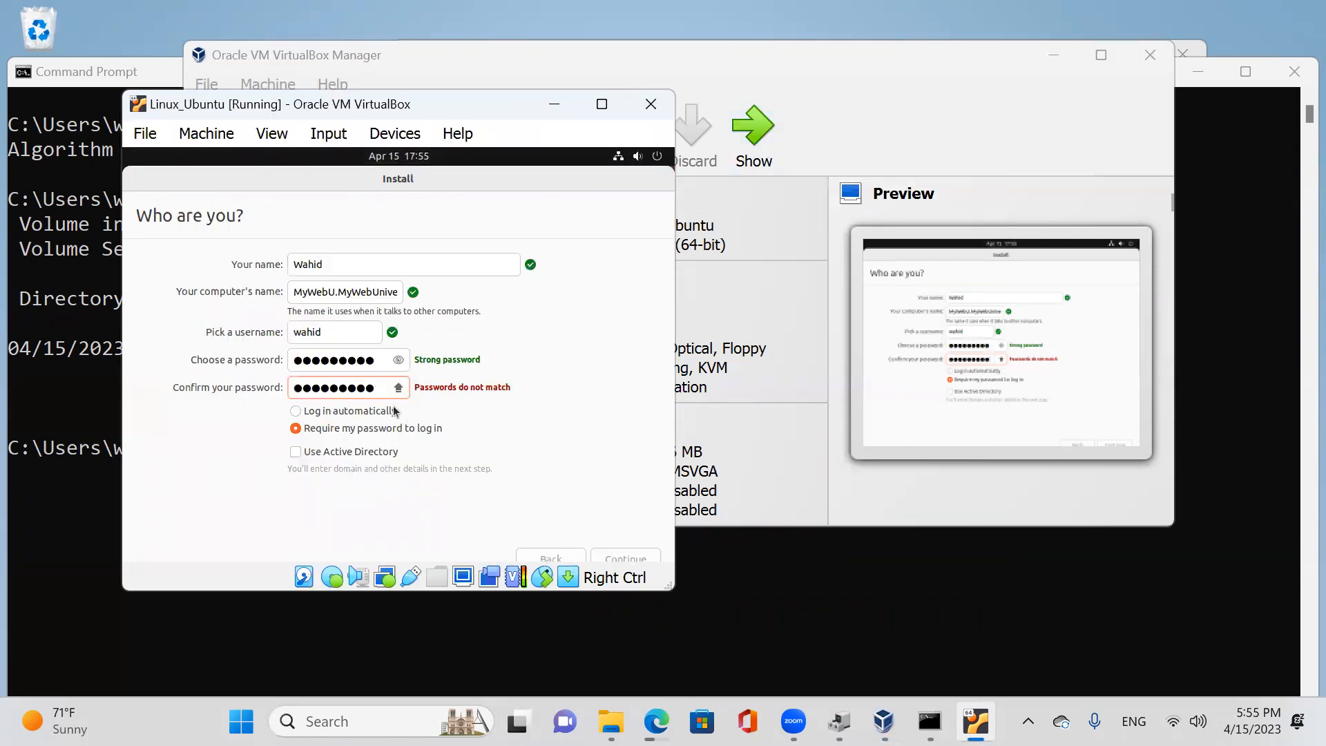
pyautogui.doubleClick(375, 392)
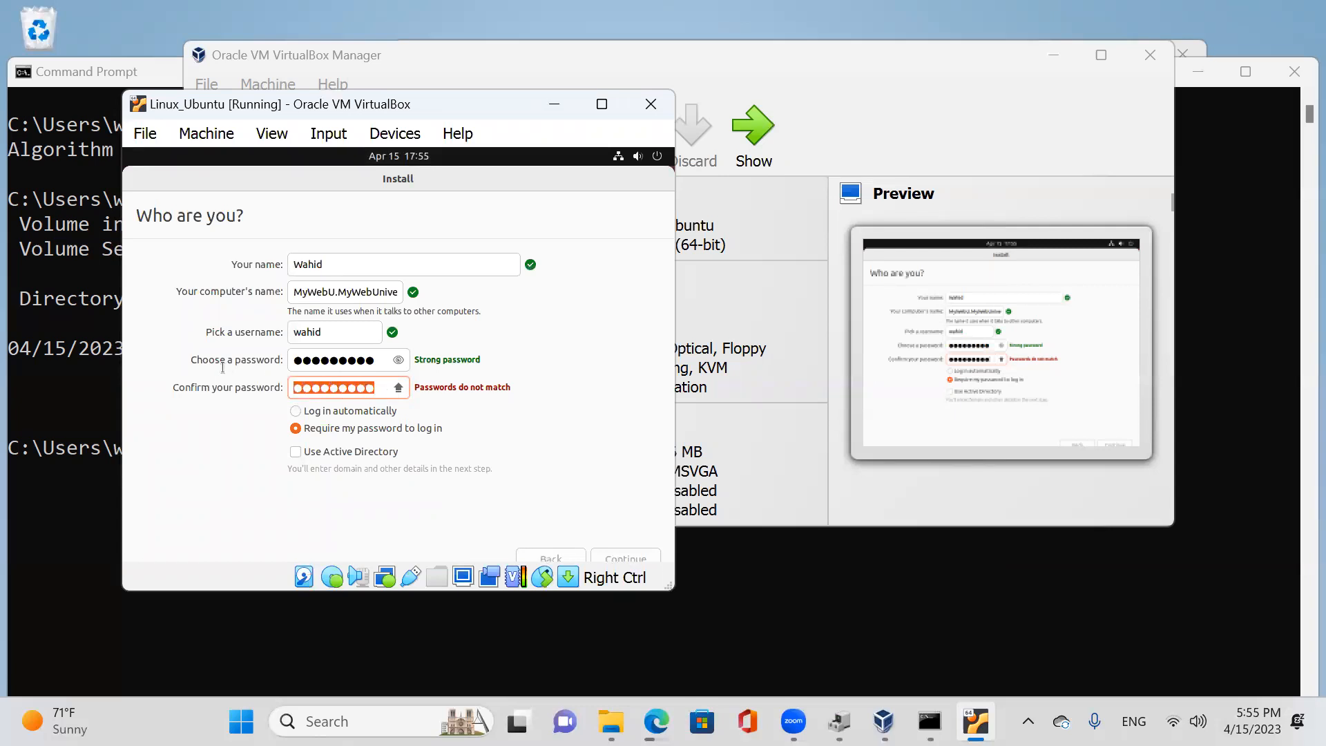
pyautogui.press('BackSpace')
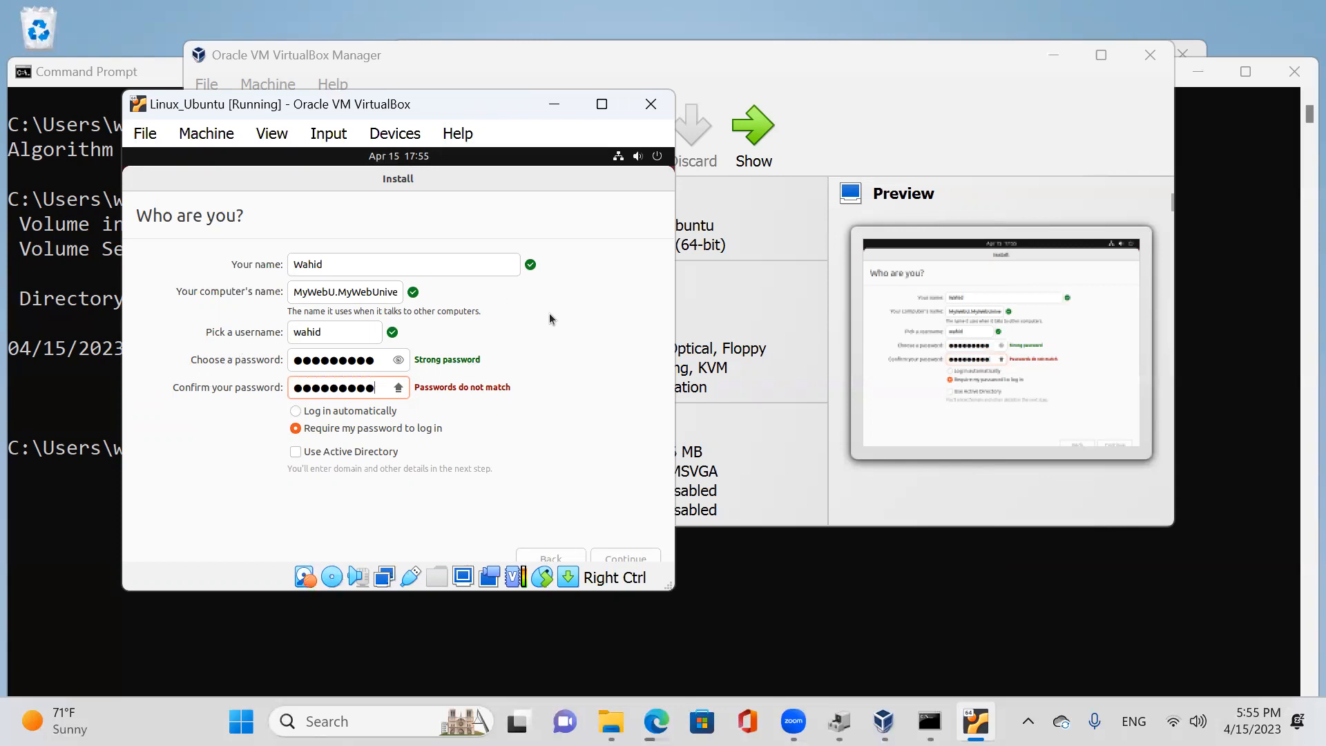
pyautogui.click(378, 360)
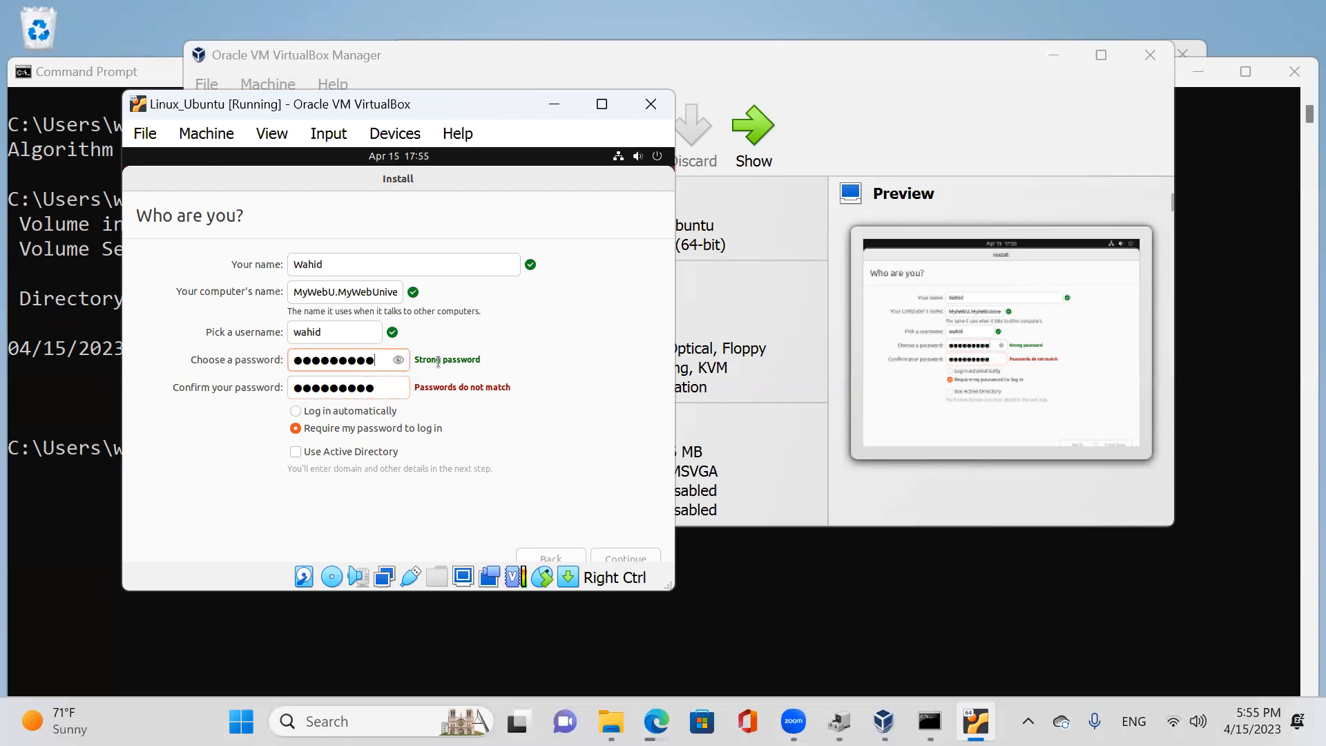
pyautogui.press('BackSpace')
pyautogui.press('BackSpace')
pyautogui.press('BackSpace')
pyautogui.press('BackSpace')
pyautogui.press('BackSpace')
pyautogui.press('BackSpace')
pyautogui.press('BackSpace')
pyautogui.press('BackSpace')
pyautogui.press('BackSpace')
pyautogui.write('*********')
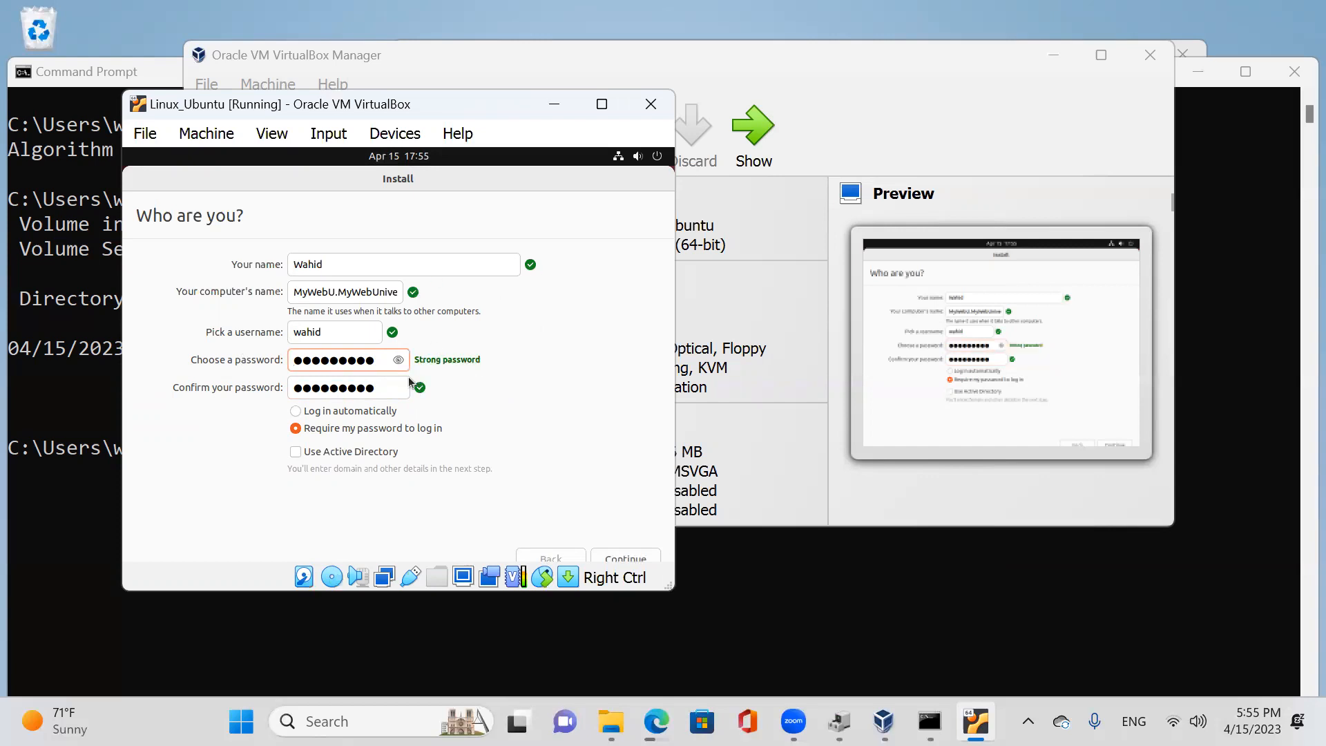
pyautogui.click(399, 386)
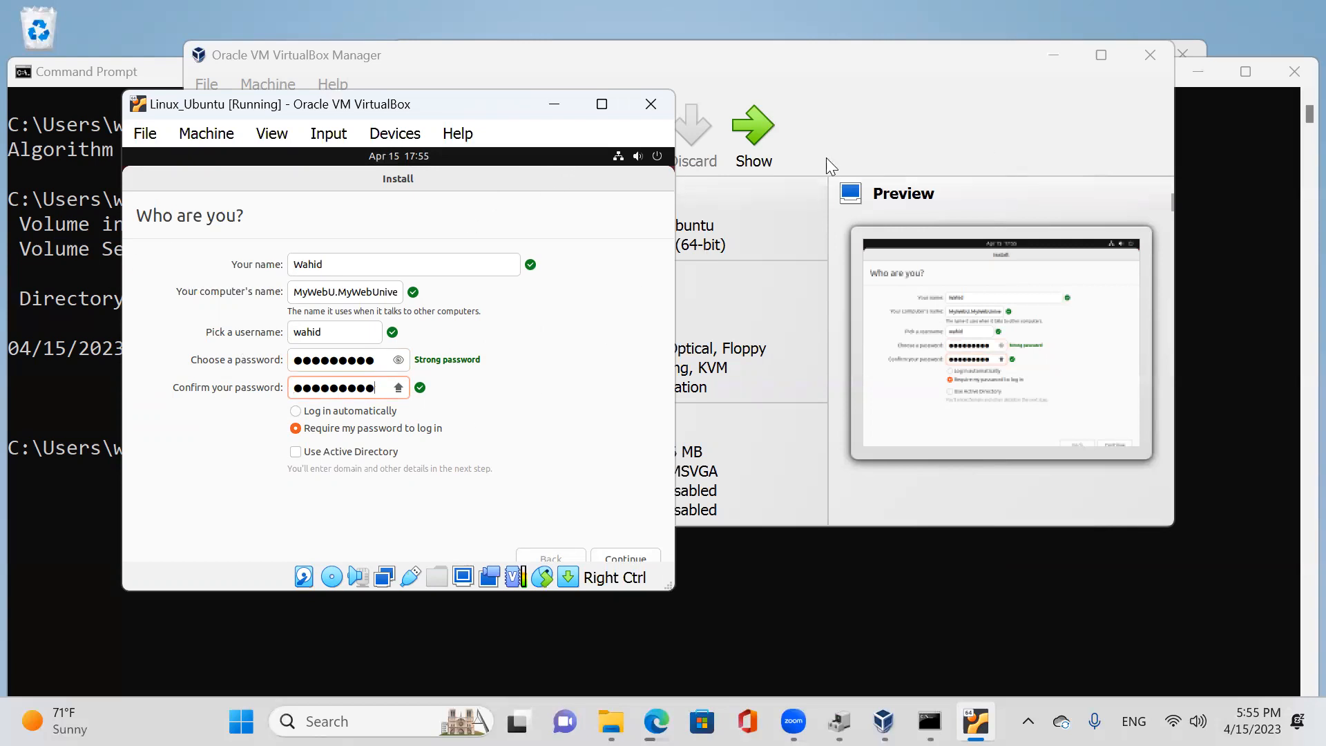
# - Move the VirtualBox Manager window down and right, then bring the Linux_Ubuntu window back in front
pyautogui.click(896, 67)
pyautogui.scroll(-2, 733, 426)
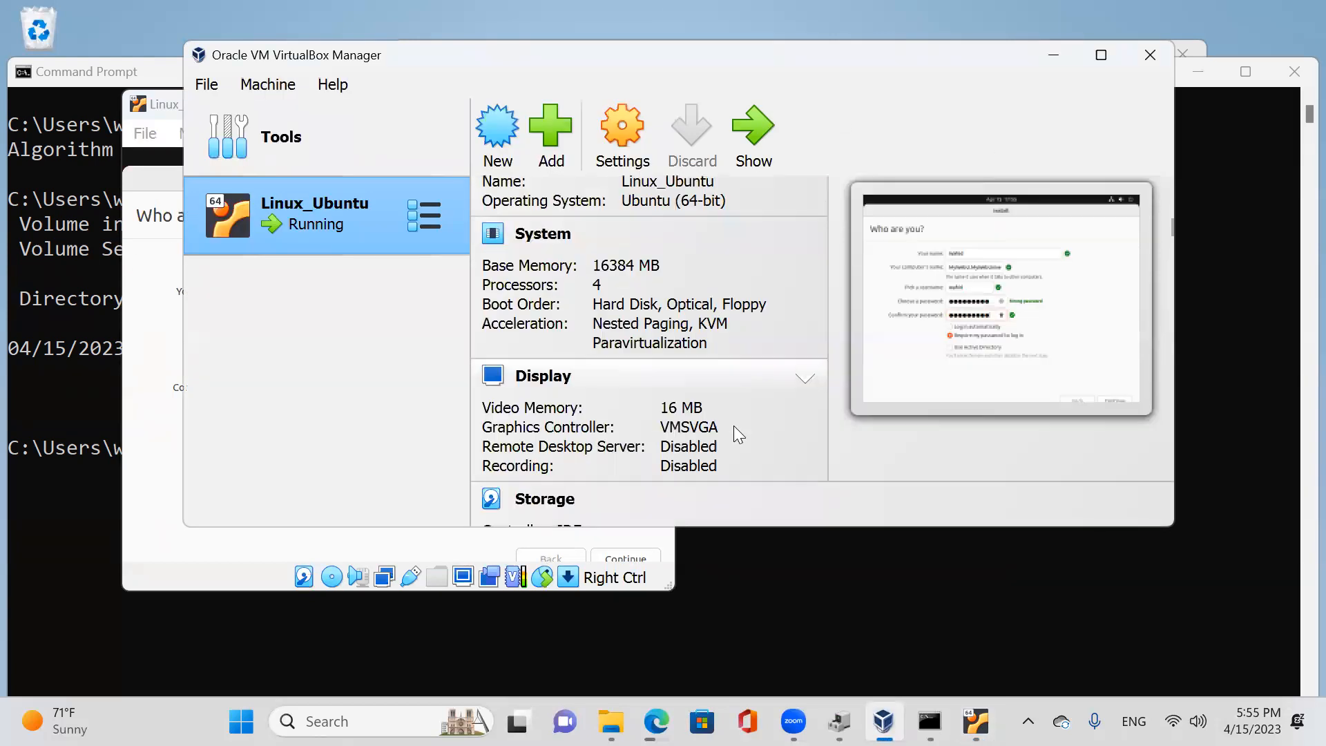
pyautogui.scroll(-3, 734, 425)
pyautogui.scroll(-2, 722, 397)
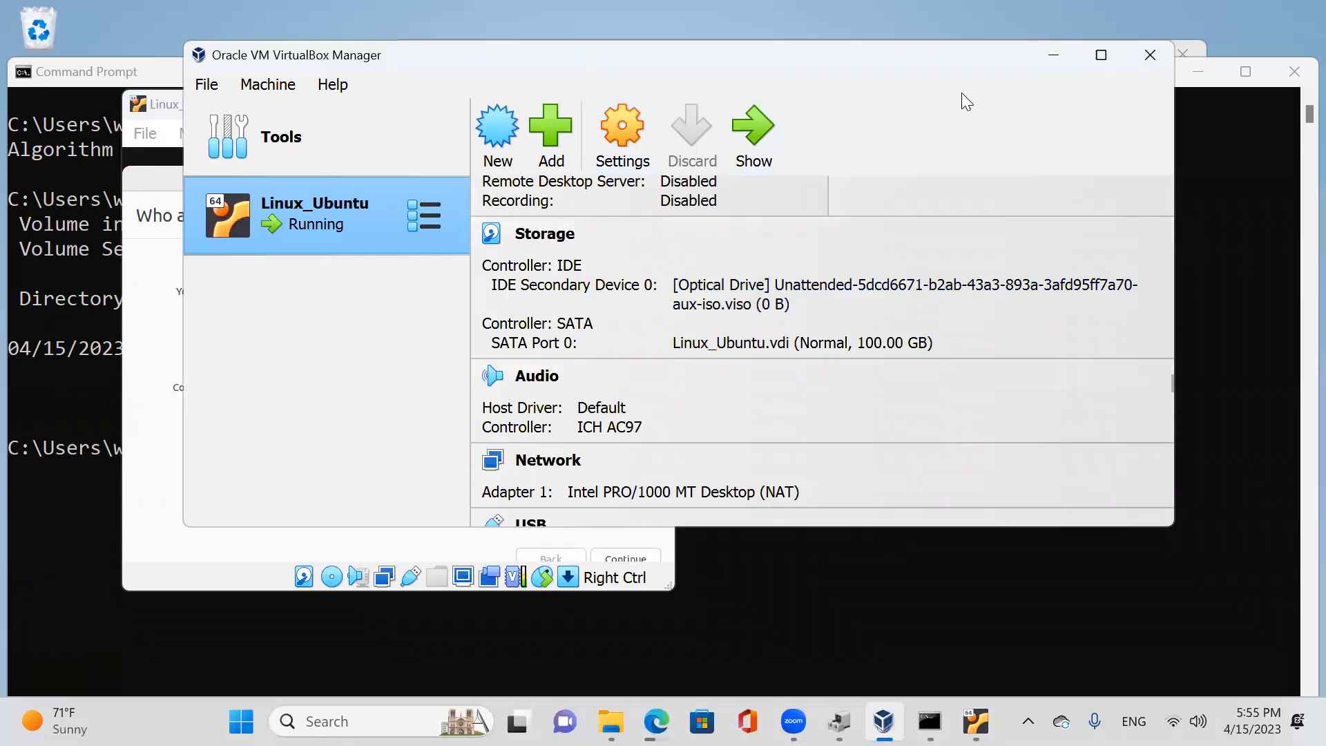
pyautogui.moveTo(936, 73); pyautogui.dragTo(988, 272)
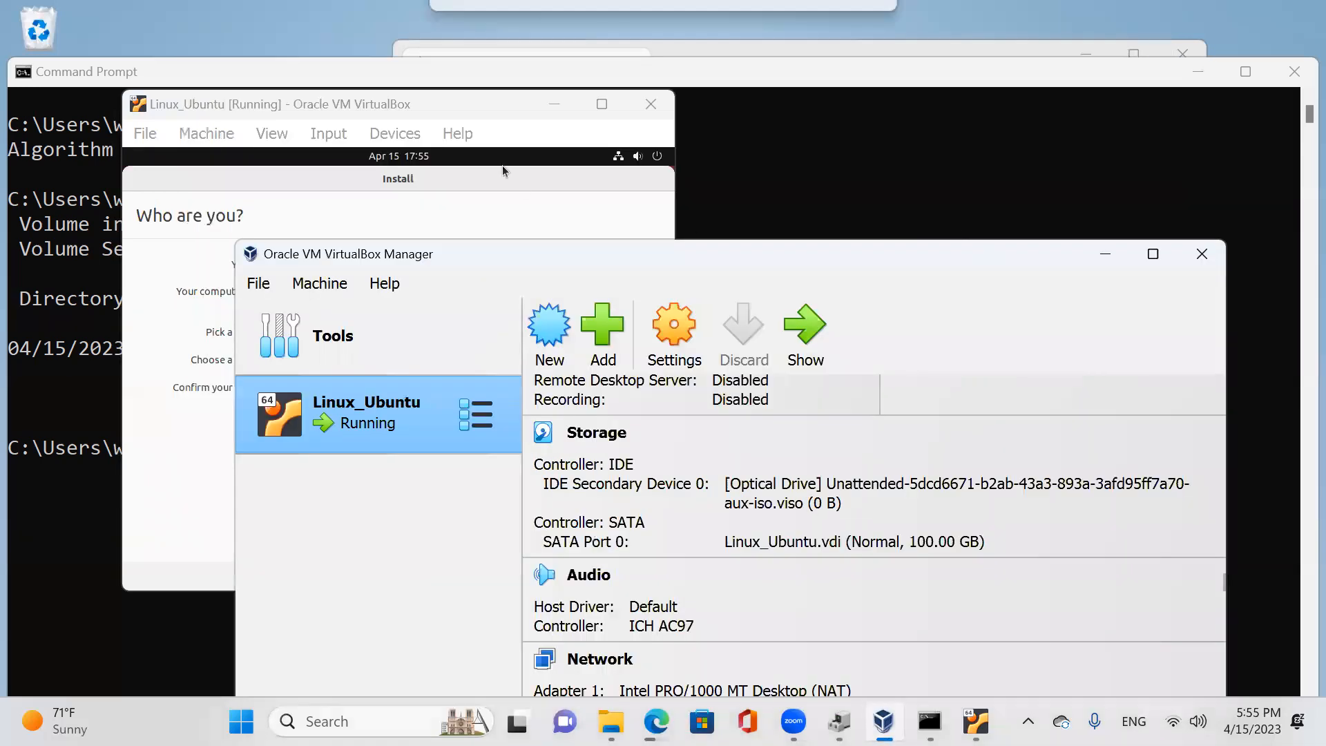
pyautogui.click(570, 206)
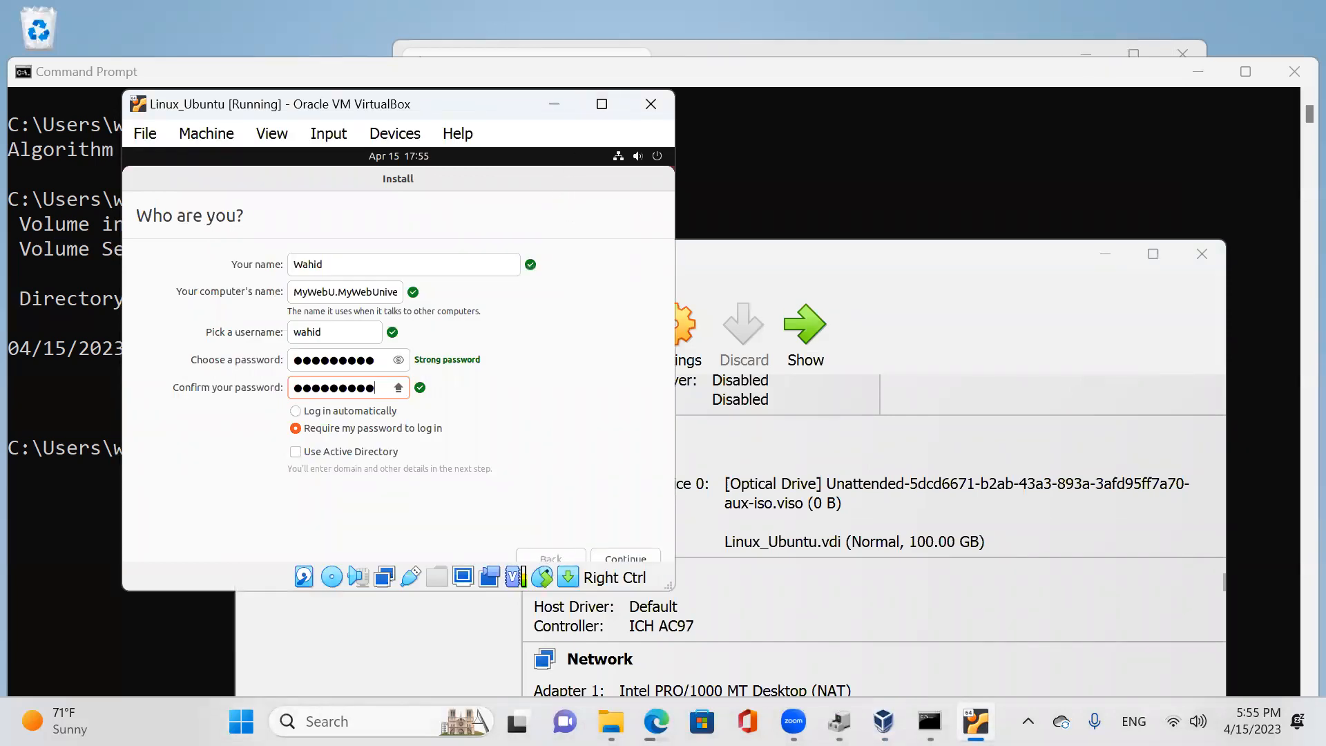
# - Open Task Manager from the taskbar and widen it to show memory, disk and network usage
pyautogui.rightClick(179, 722)
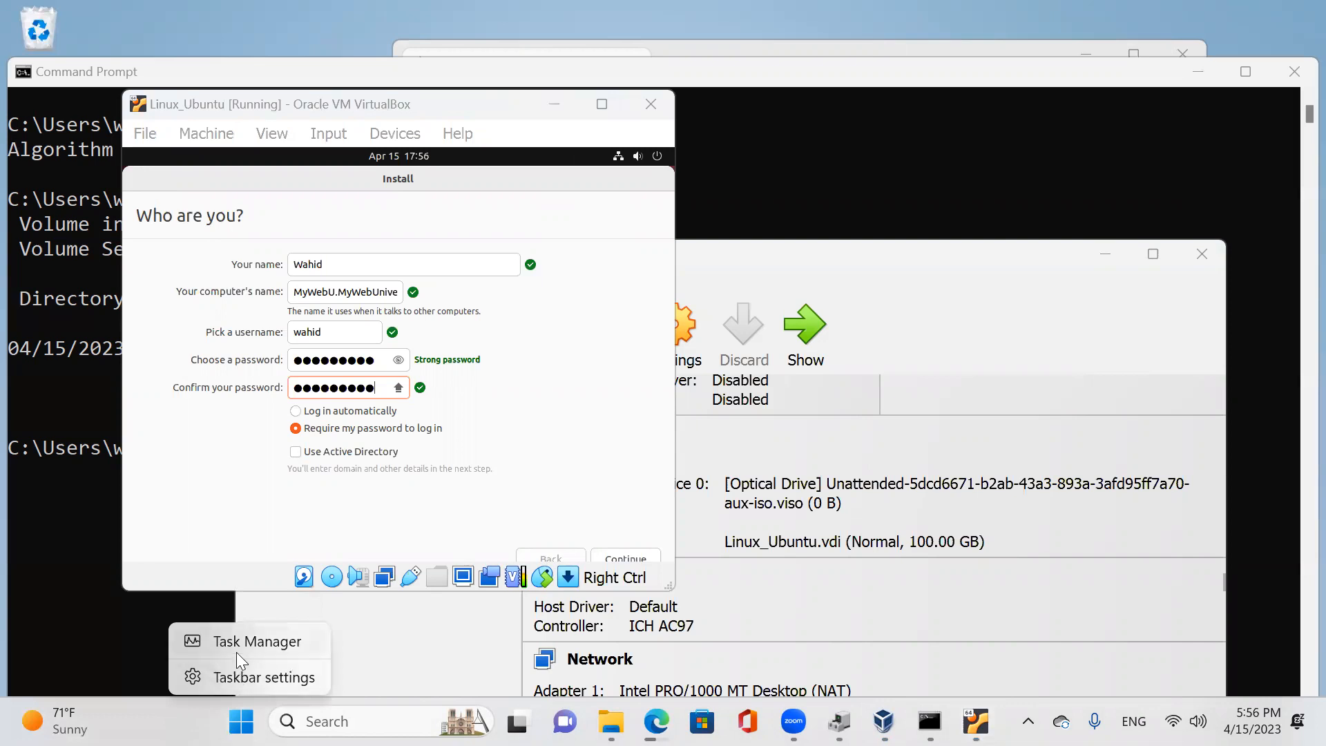
pyautogui.click(253, 639)
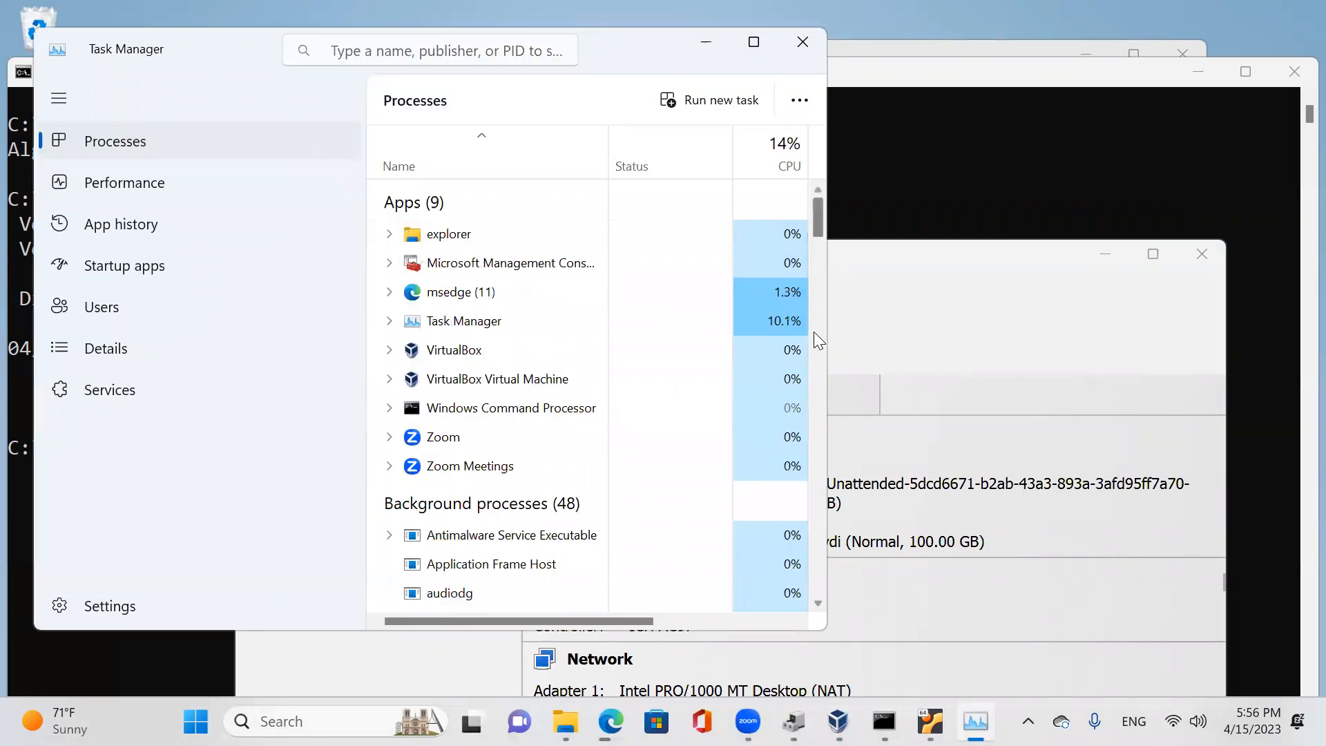
pyautogui.moveTo(831, 341); pyautogui.dragTo(1189, 345)
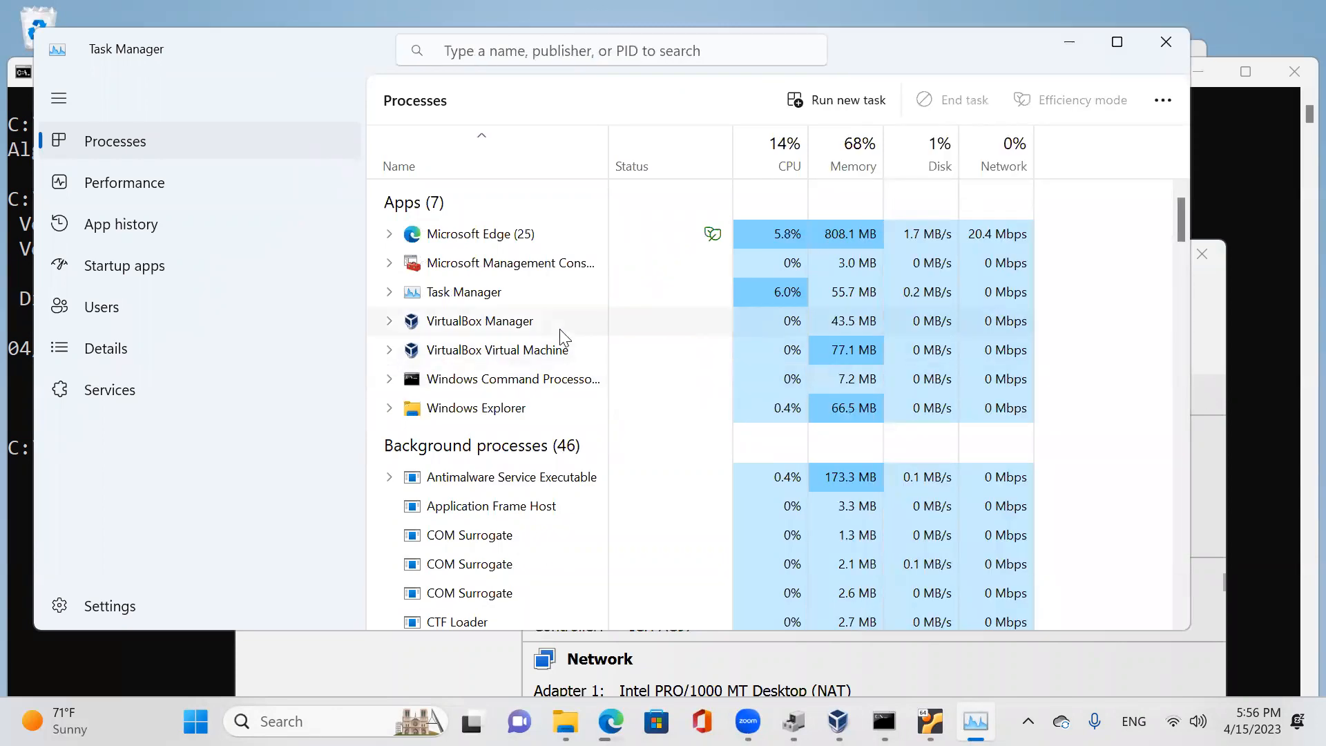
# - End the Microsoft Management Console task, then minimize Task Manager
pyautogui.click(475, 270)
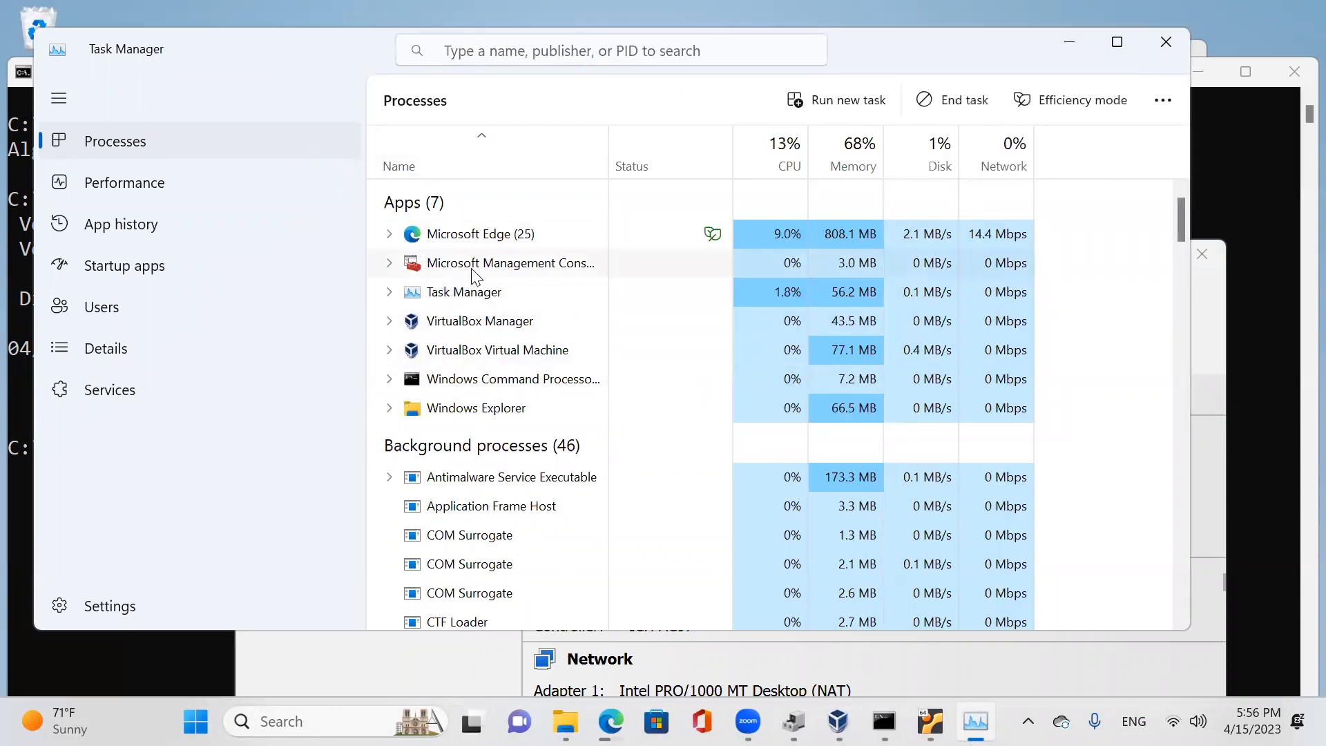
pyautogui.rightClick(476, 270)
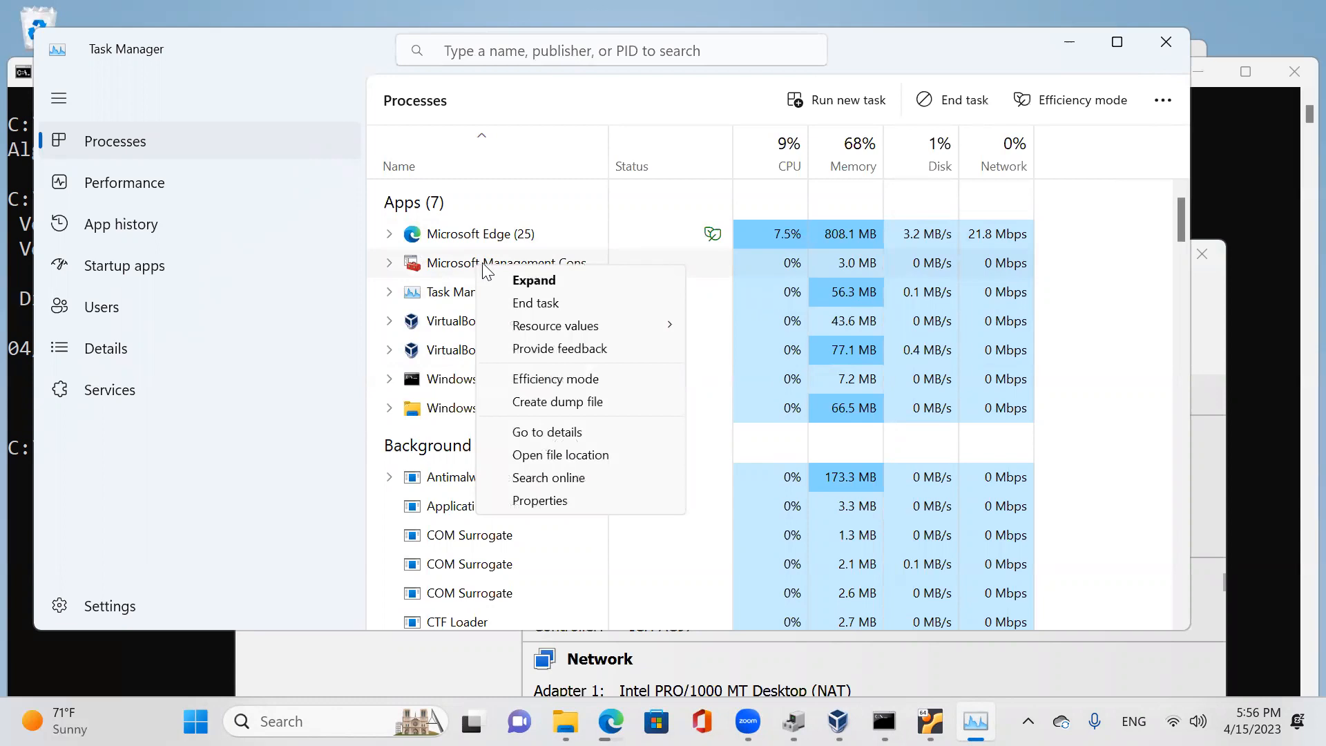
pyautogui.click(532, 304)
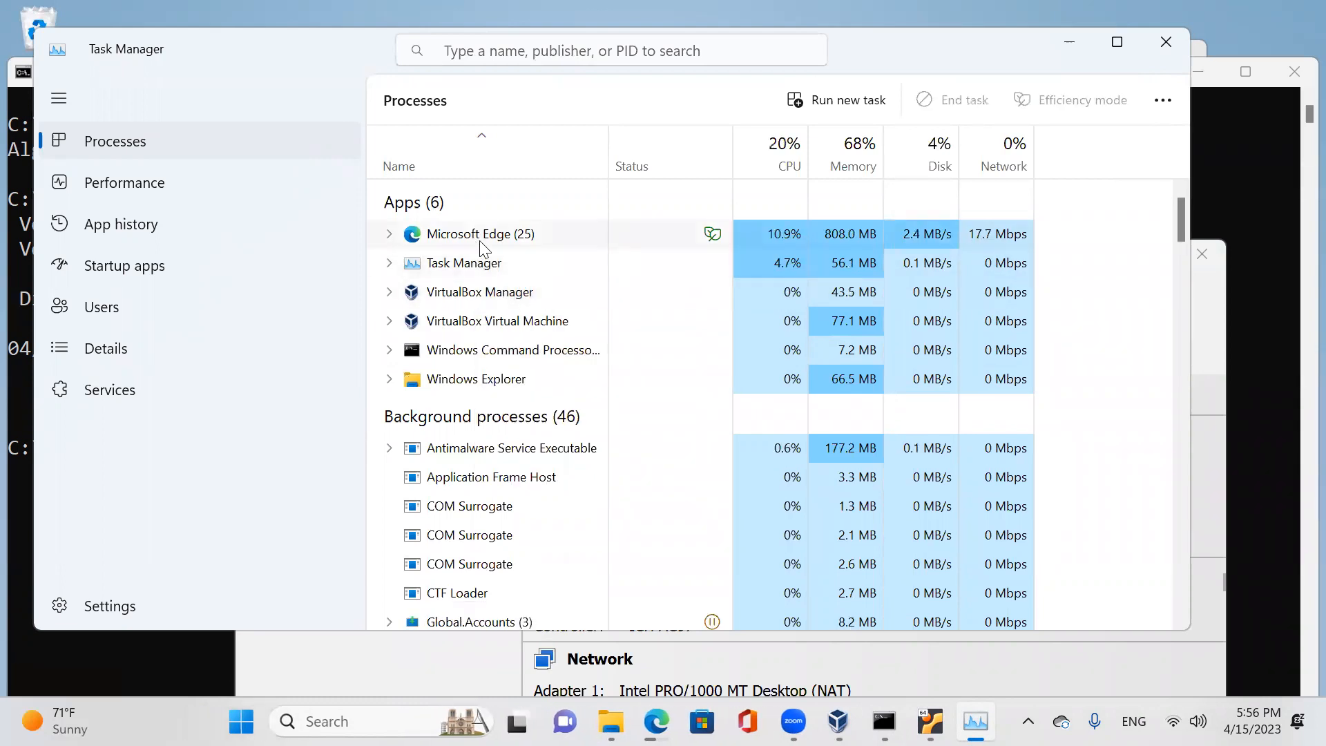
pyautogui.click(478, 301)
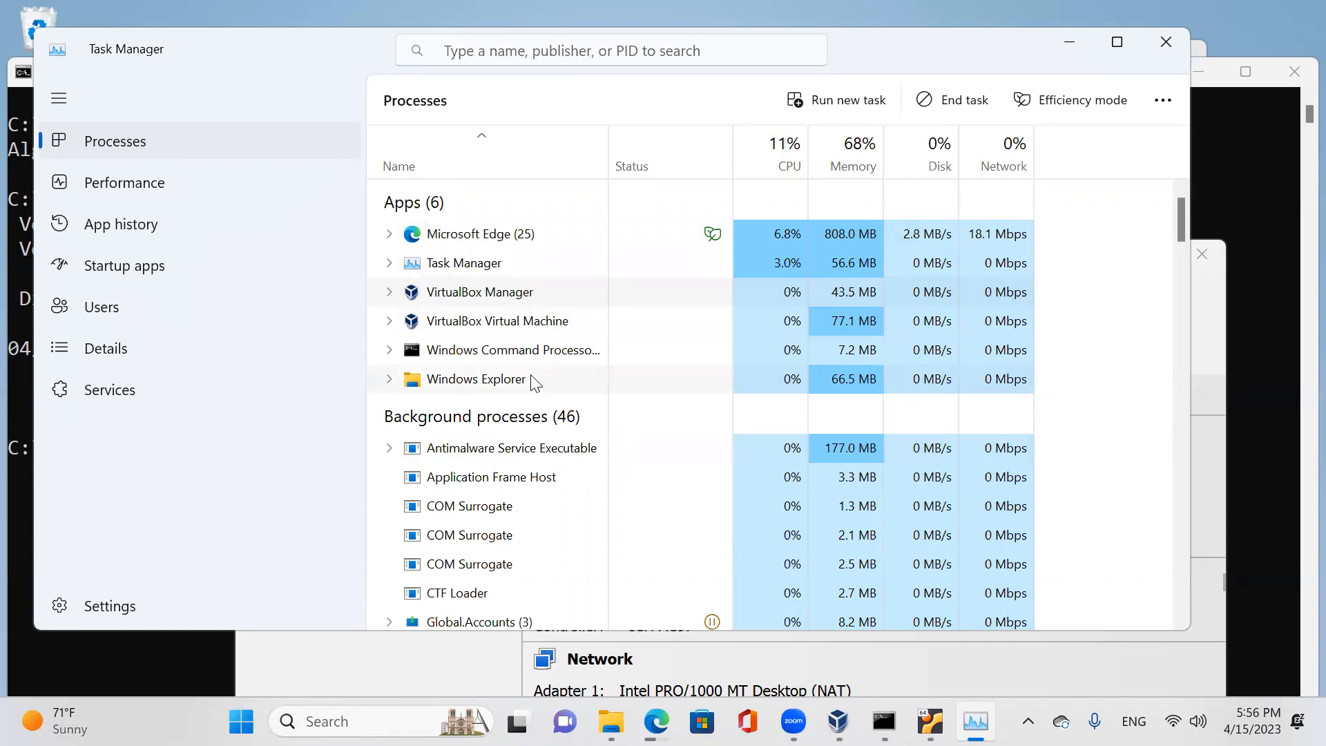
pyautogui.click(1073, 43)
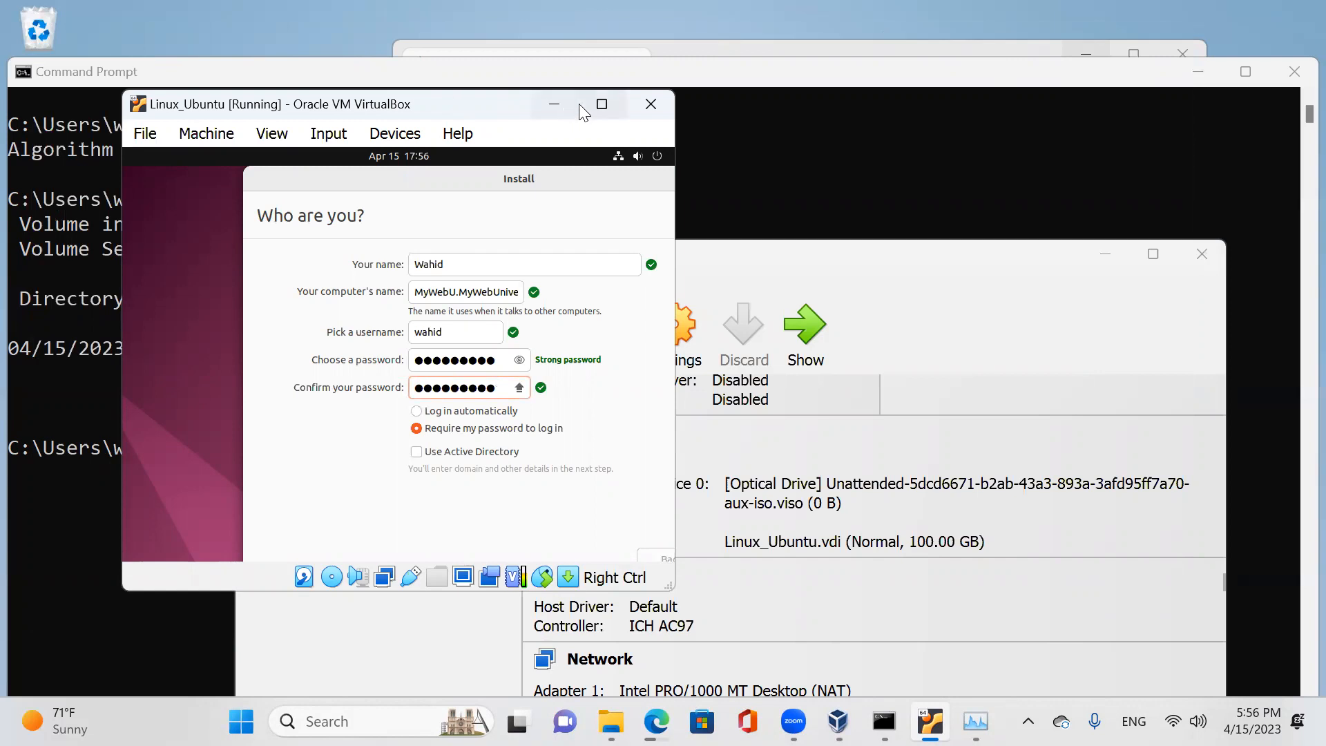
# - Switch the Linux_Ubuntu VM to Full-screen Mode and drag the installer window back into view
pyautogui.click(272, 141)
pyautogui.click(300, 166)
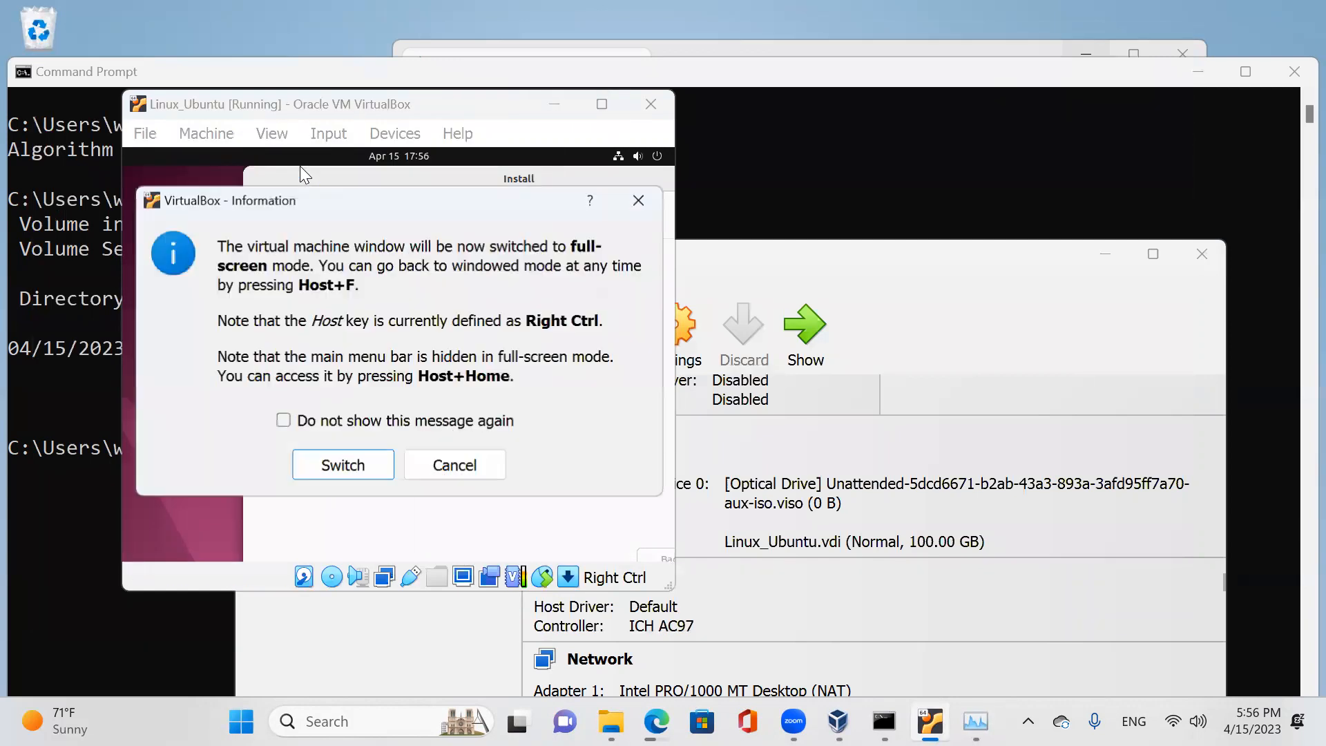
pyautogui.click(346, 464)
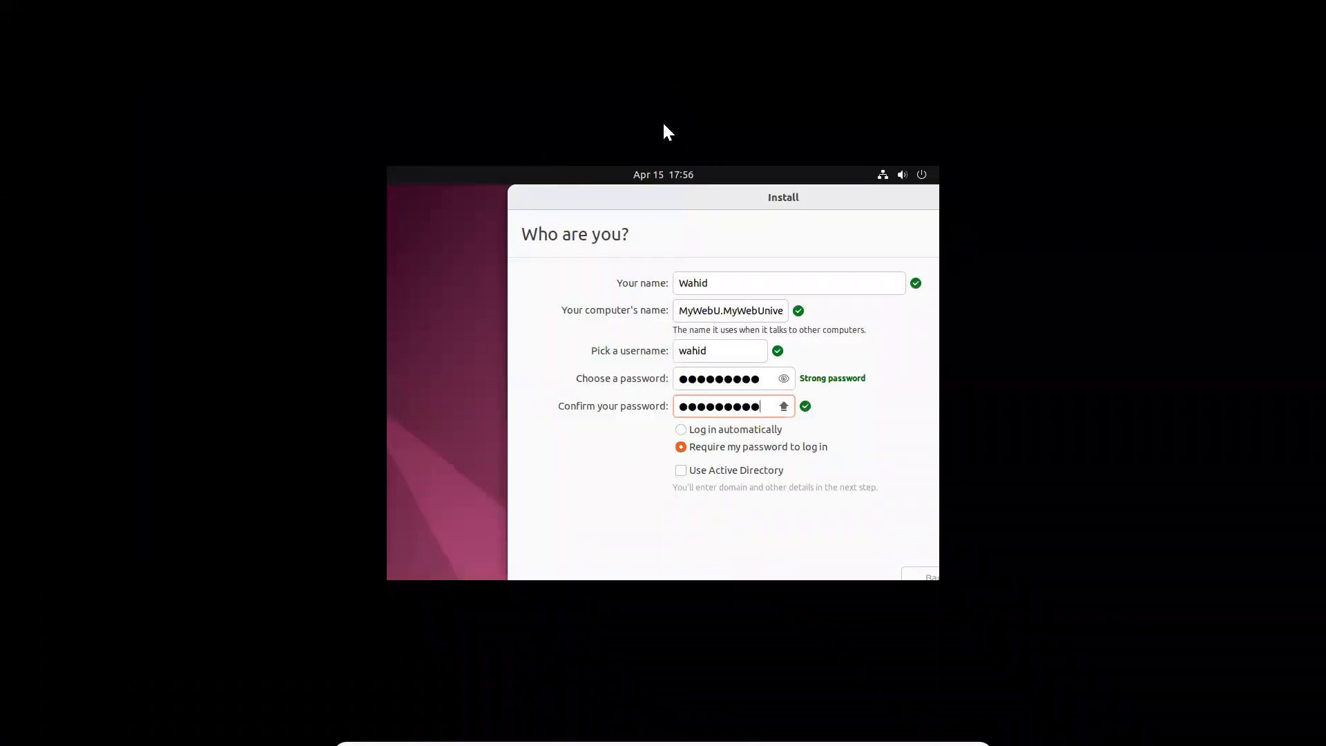
pyautogui.moveTo(542, 207); pyautogui.dragTo(453, 612)
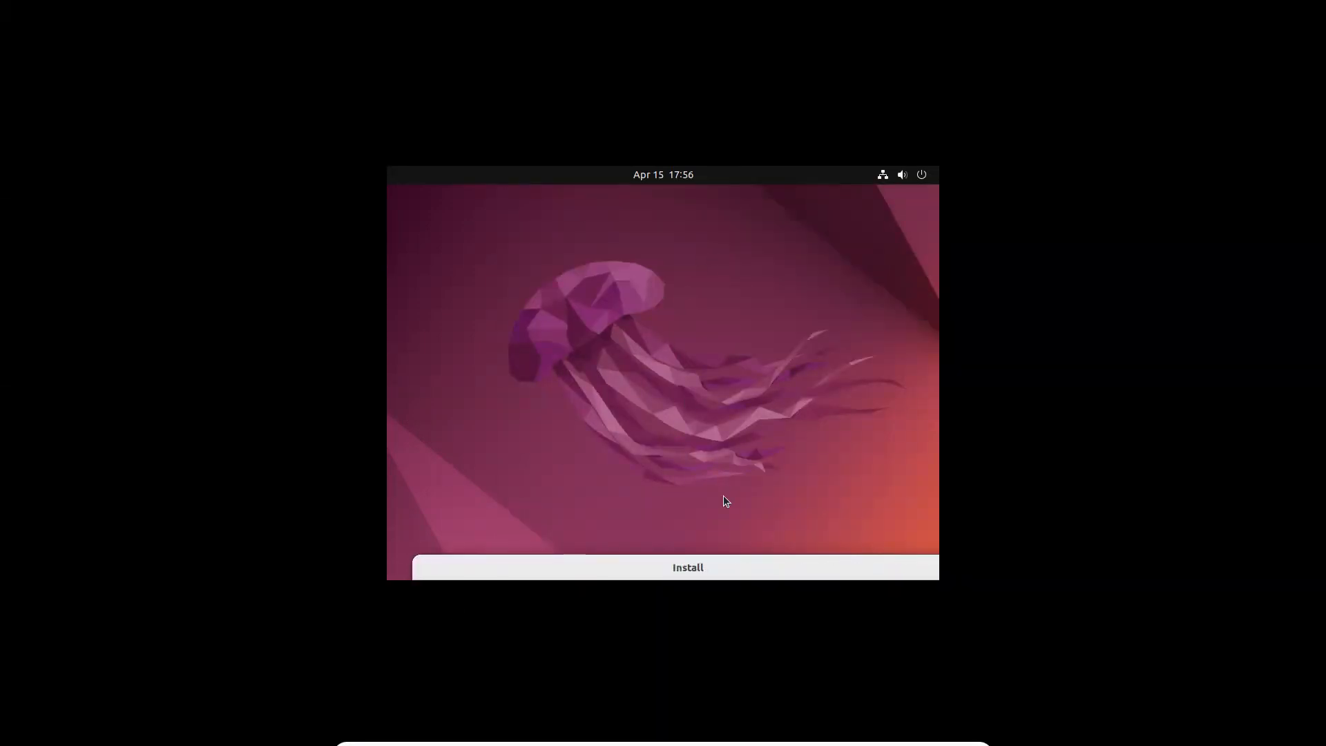
pyautogui.moveTo(819, 565); pyautogui.dragTo(839, 208)
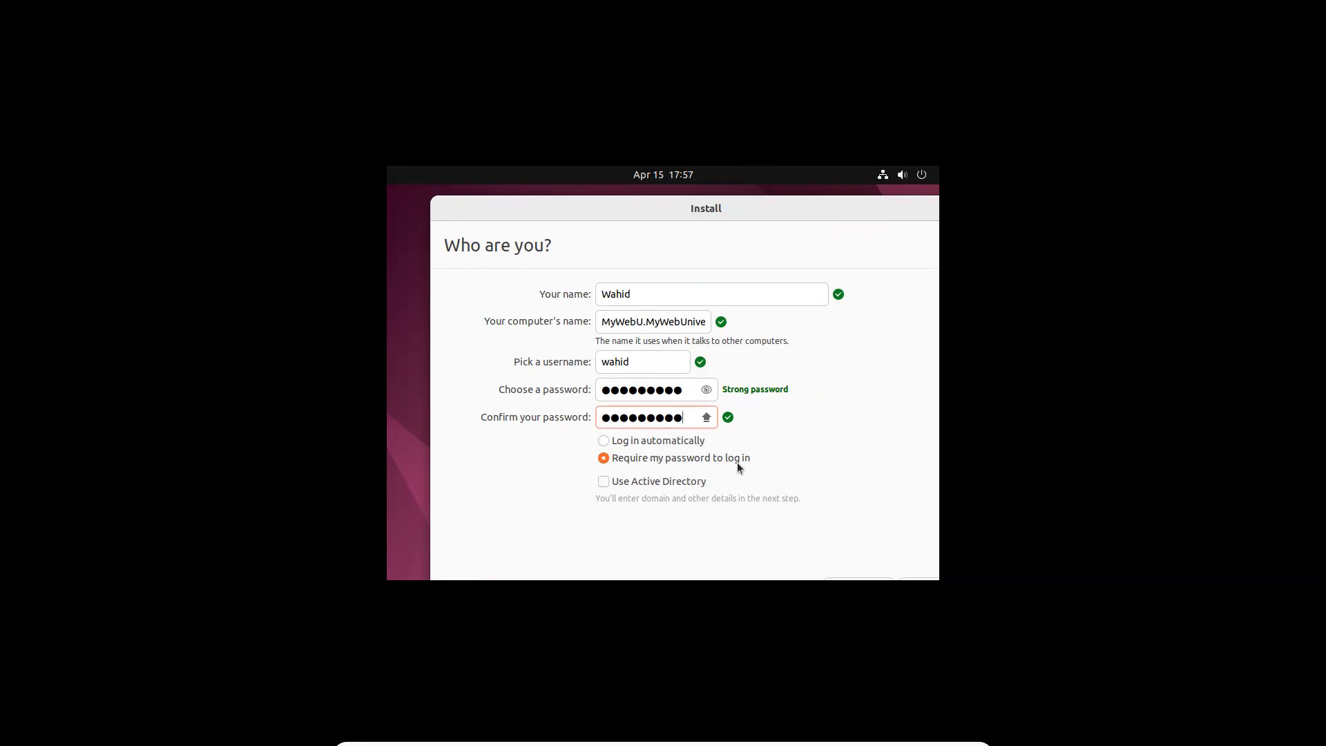
# - Clear the Confirm your password field and retype the password so both match
pyautogui.moveTo(690, 415); pyautogui.dragTo(405, 401)
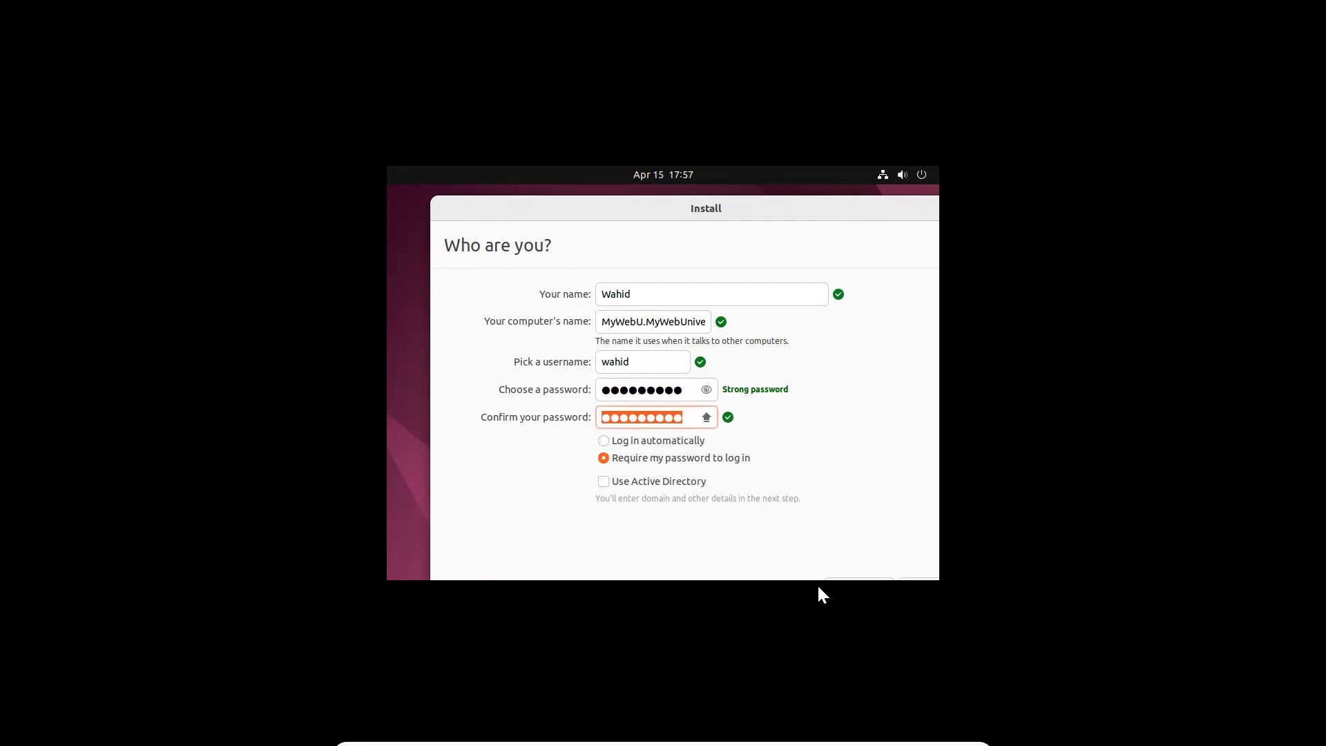
pyautogui.press('BackSpace')
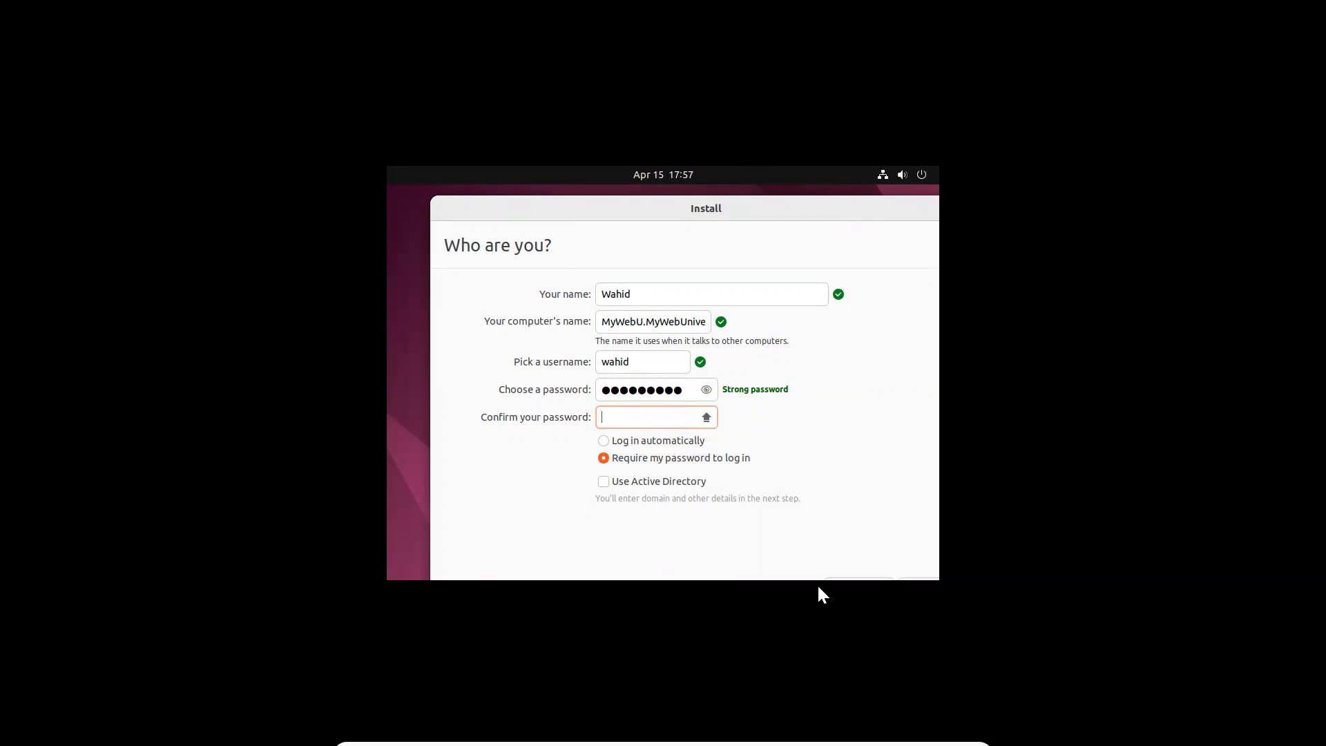
pyautogui.write('•••••••••')
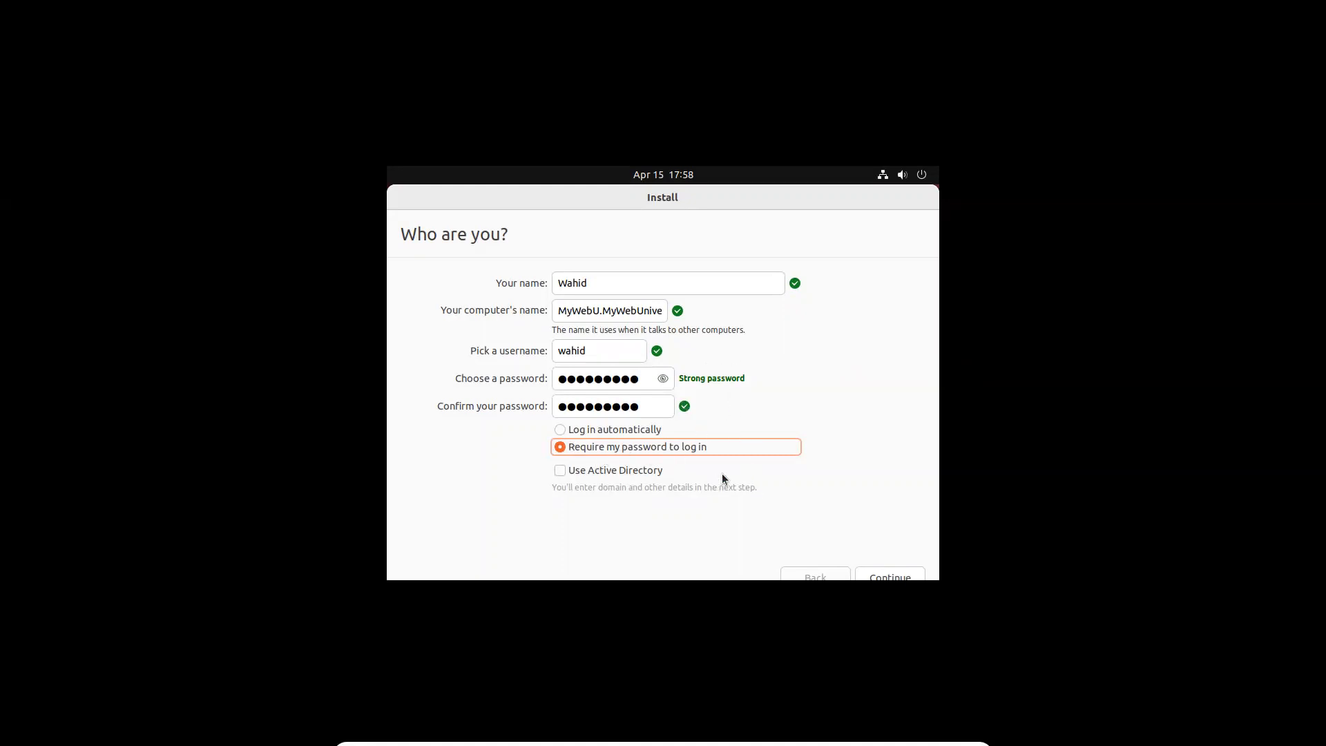
# - Submit the Who are you? page to start installing, then advance the slideshow one slide
pyautogui.click(891, 578)
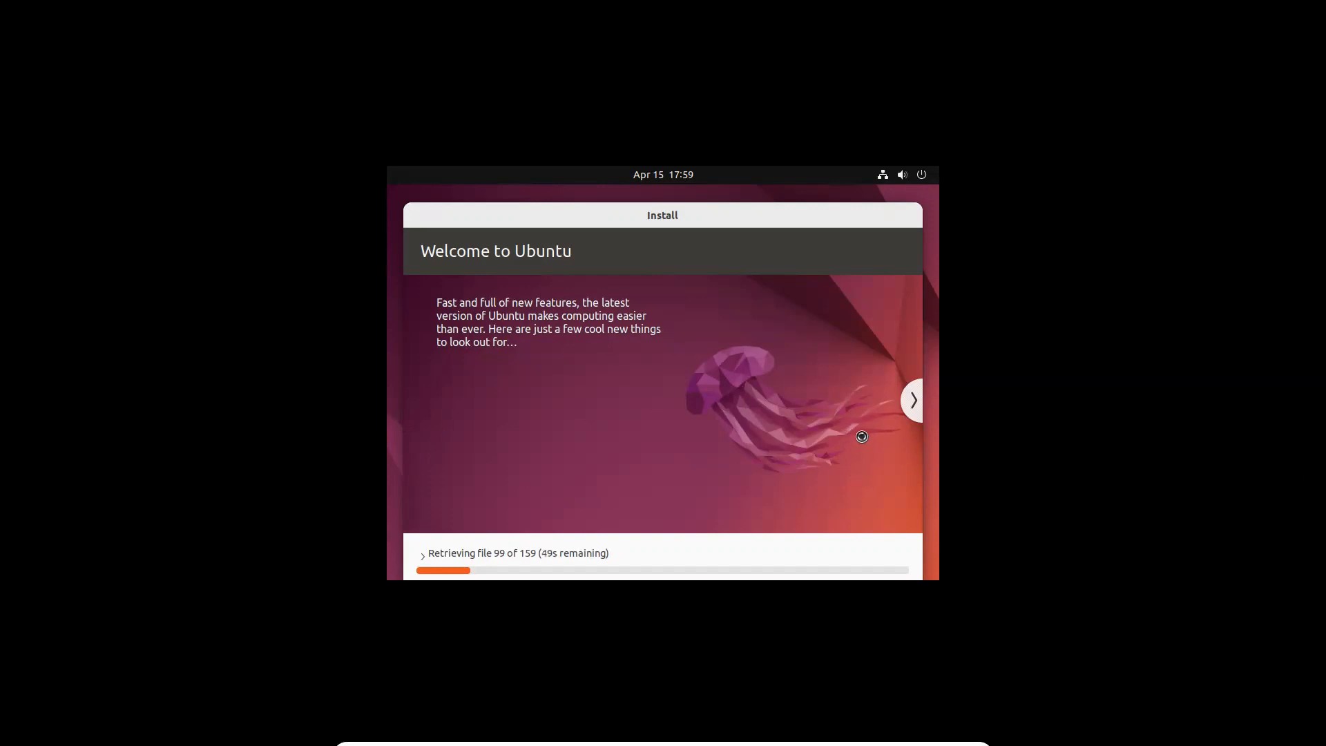
pyautogui.click(912, 402)
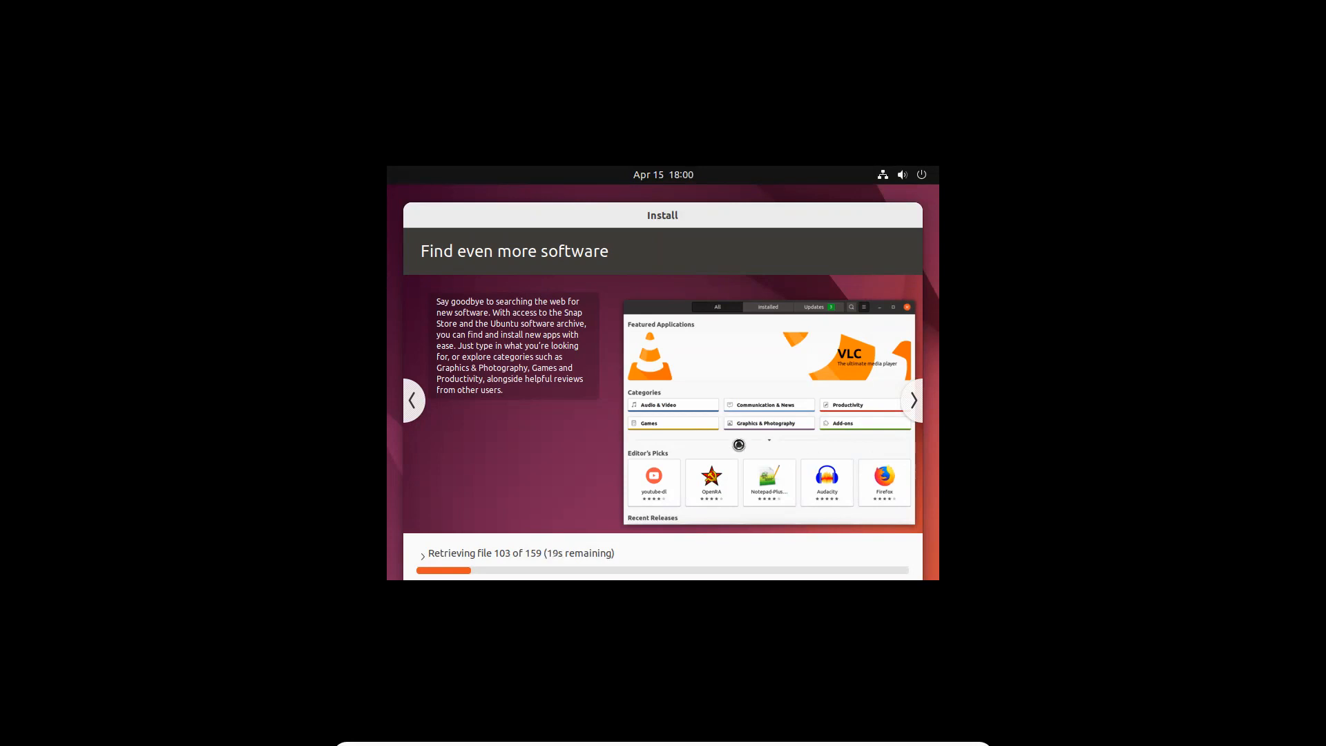
# - Advance the slideshow through the music, photos, web, office and Access for everyone slides to Help and support
pyautogui.click(912, 402)
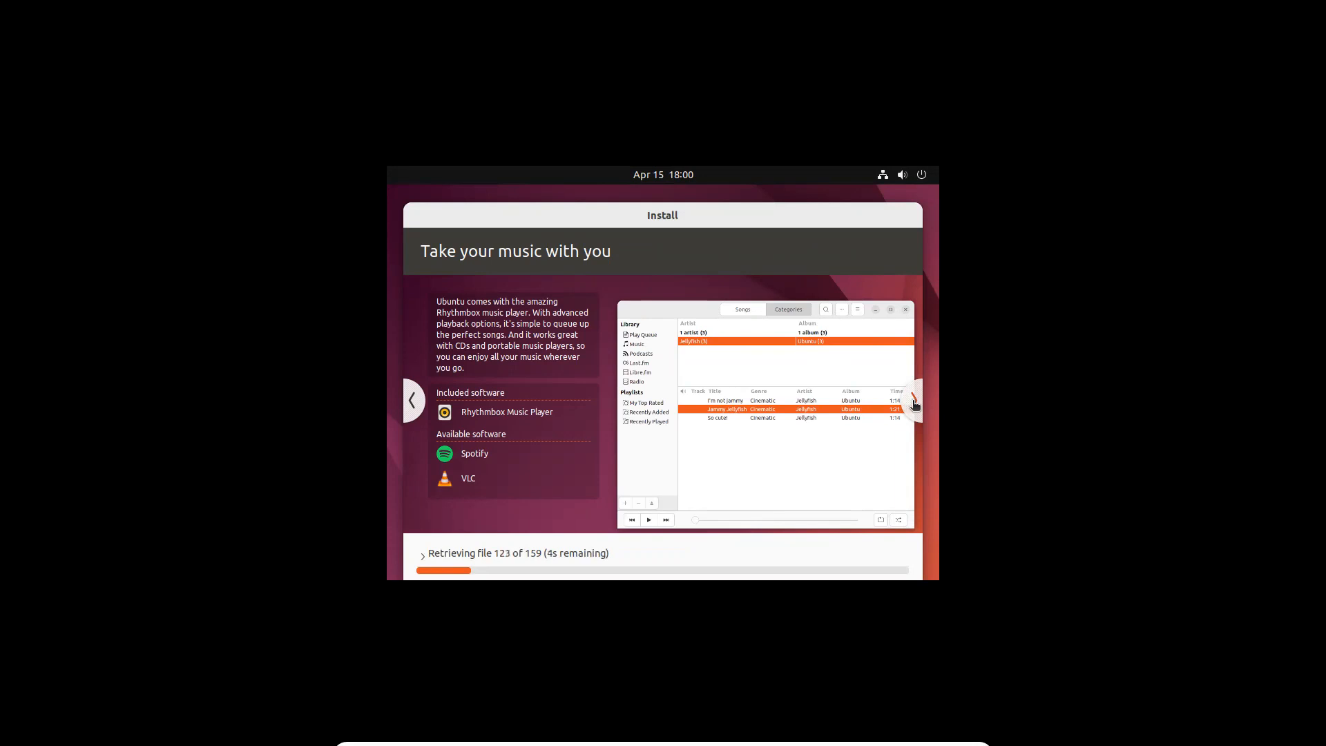
pyautogui.click(914, 402)
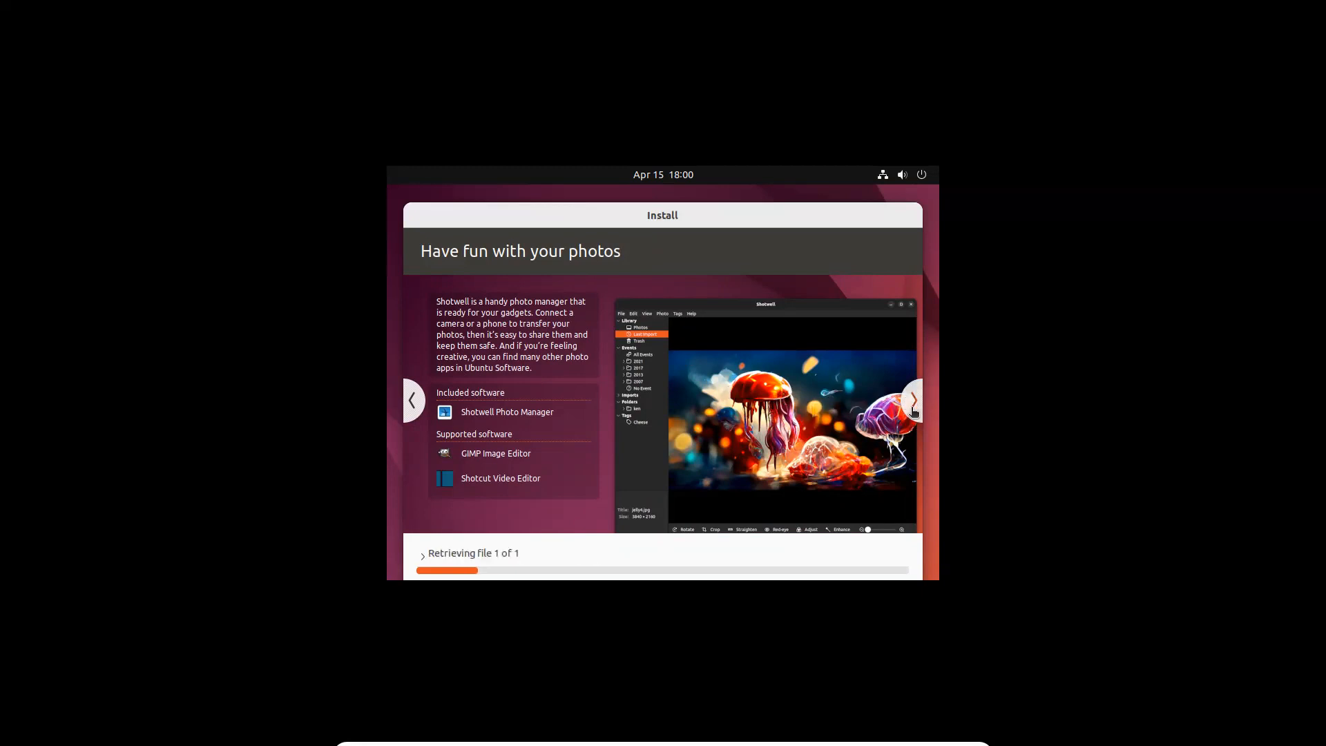
pyautogui.click(908, 407)
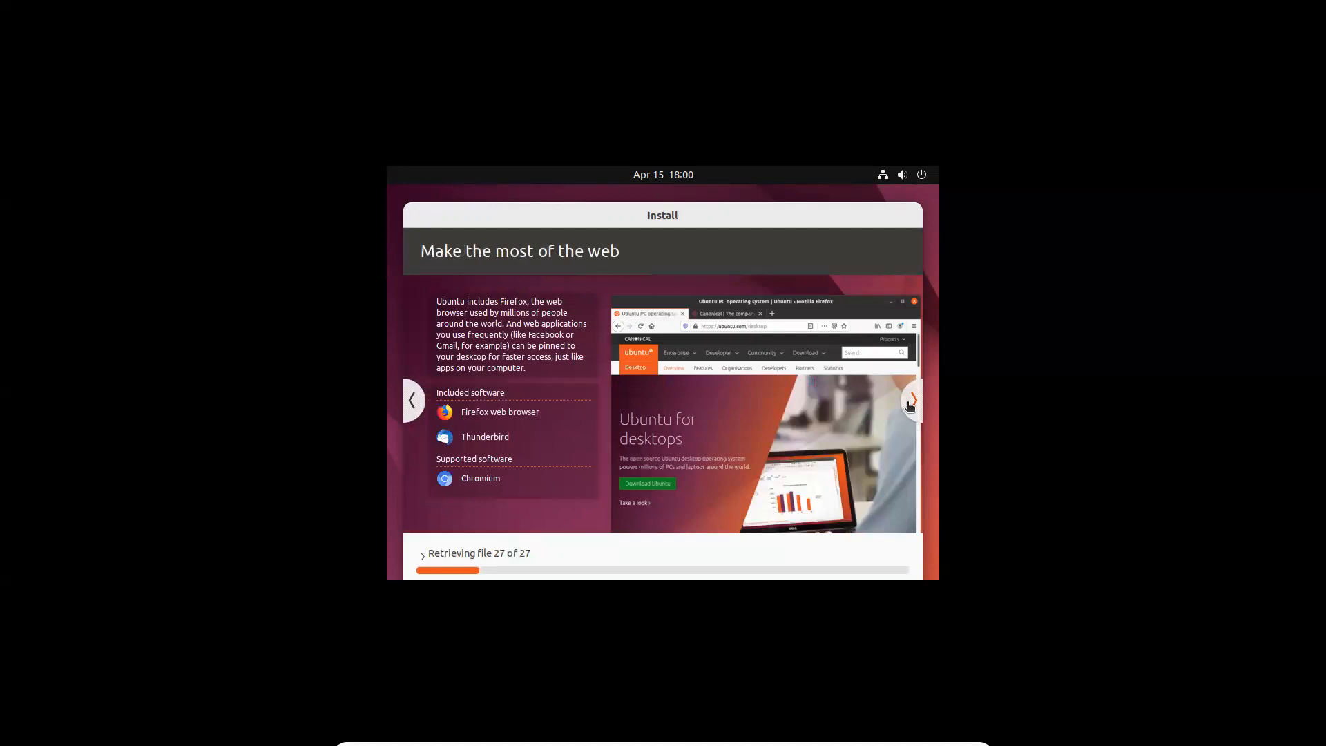
pyautogui.click(908, 408)
pyautogui.click(908, 407)
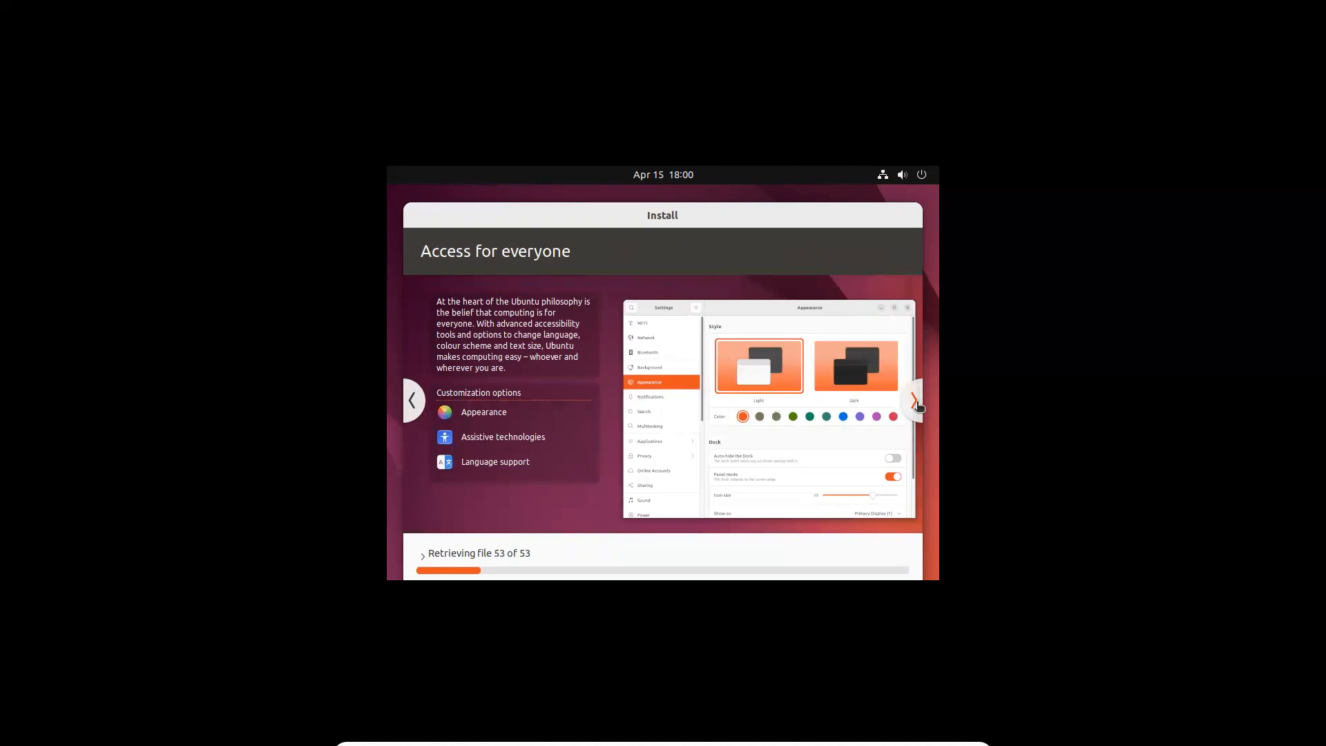
pyautogui.click(916, 404)
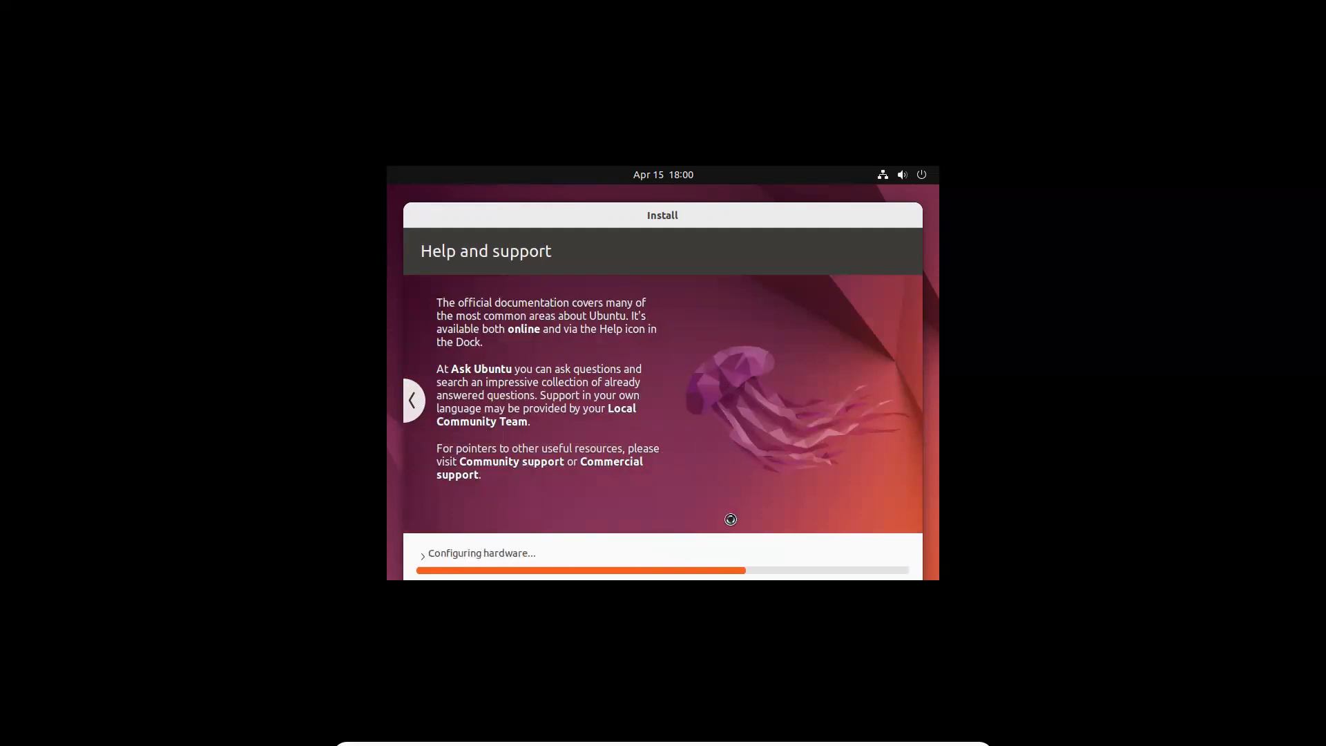
# - Step the slideshow back through Access for everyone, office software and web slides to Have fun with your photos
pyautogui.click(412, 404)
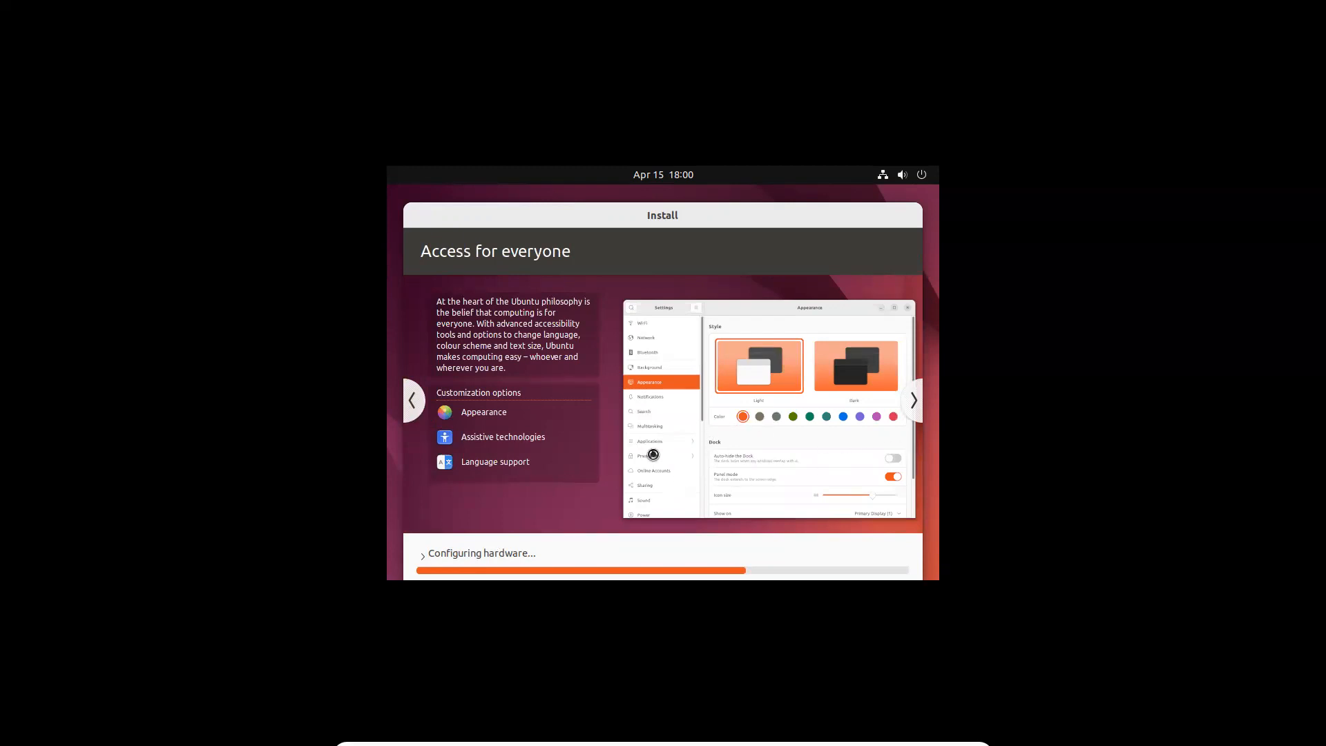
pyautogui.click(413, 404)
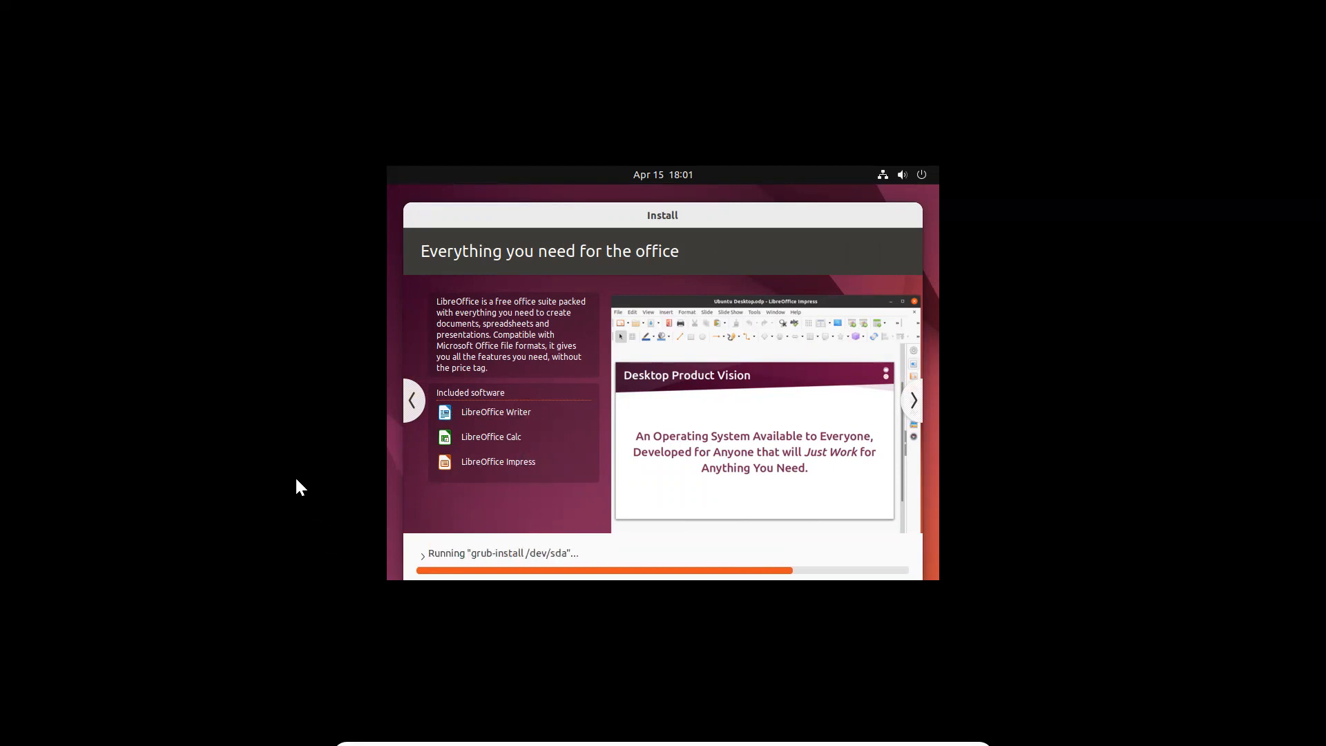
pyautogui.click(412, 401)
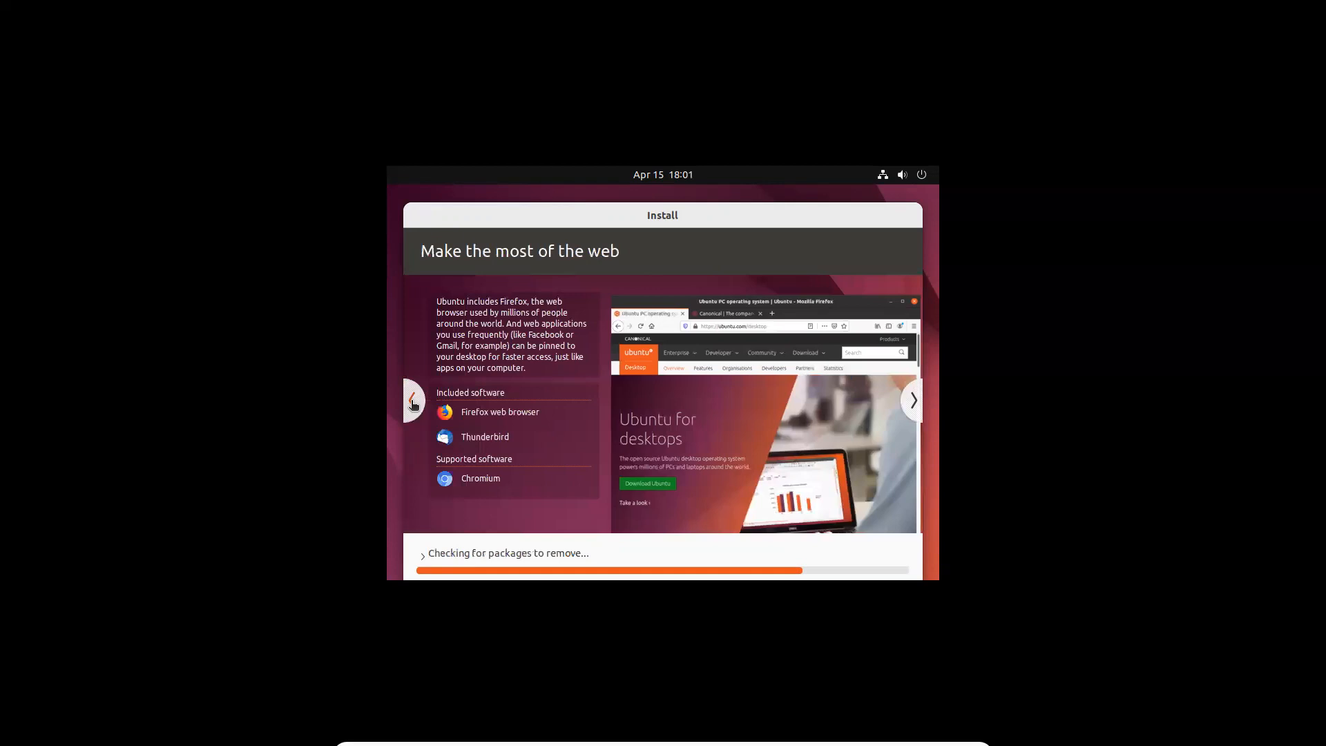
pyautogui.click(412, 401)
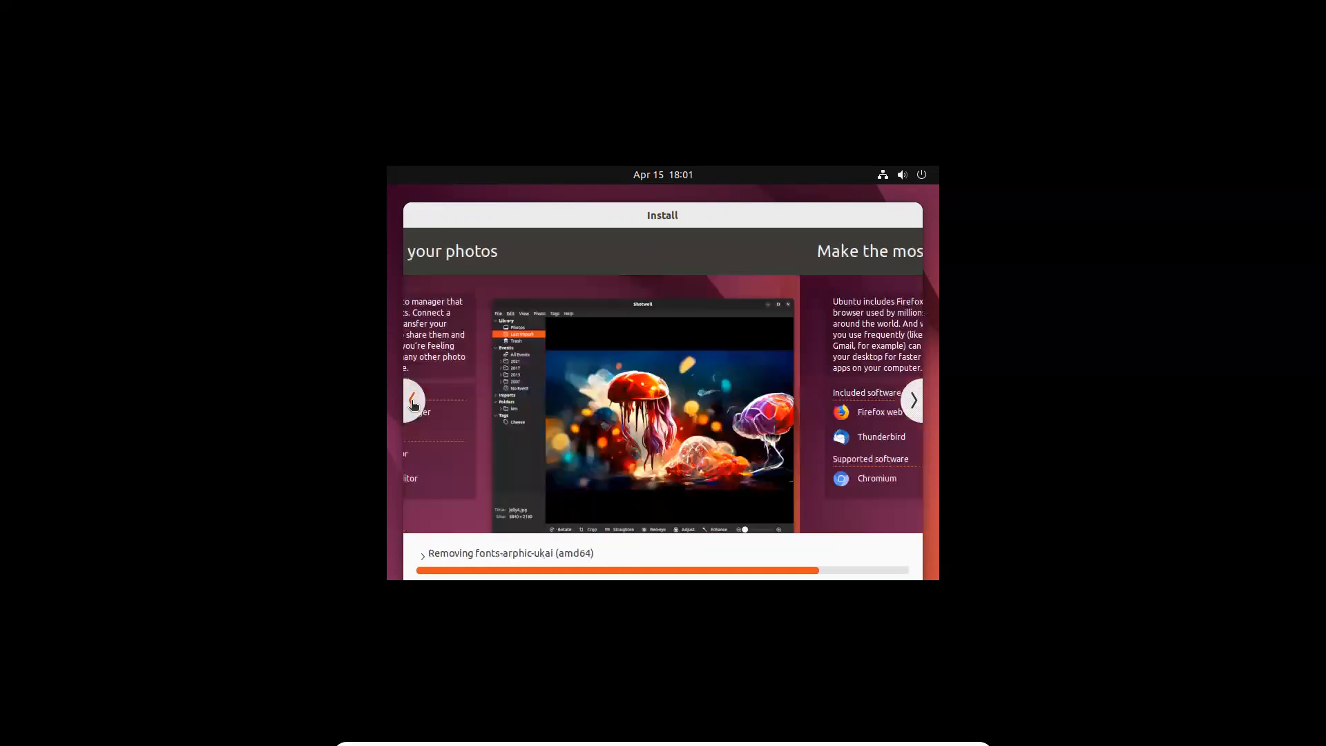